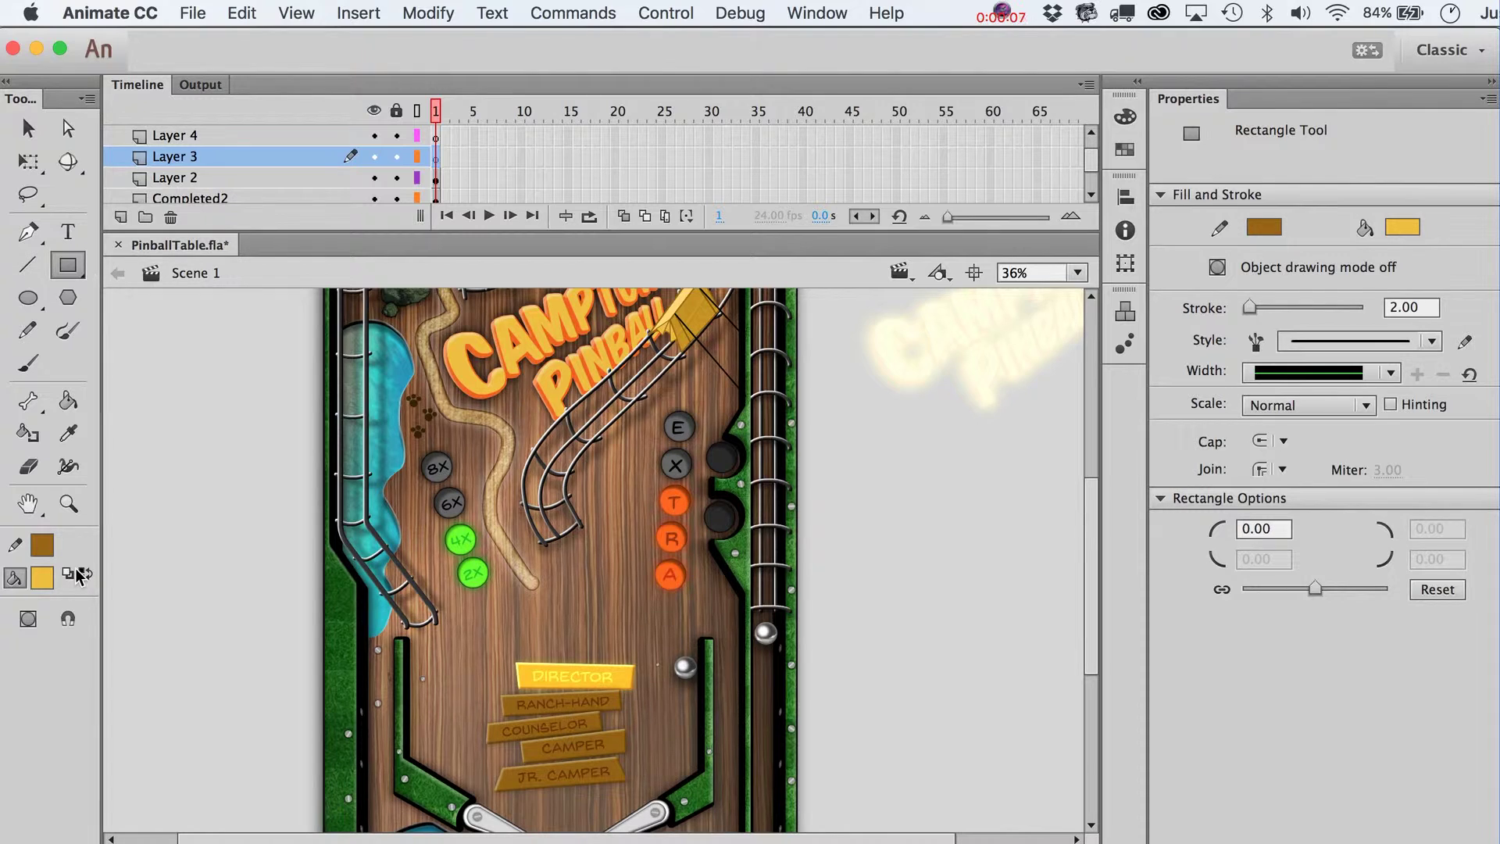
Step: Draw a black, stroke-free rectangle about 458 by 158 px above the DIRECTOR sign on Layer 3 and select it
{"action": "left_click", "coordinate": [130, 648]}
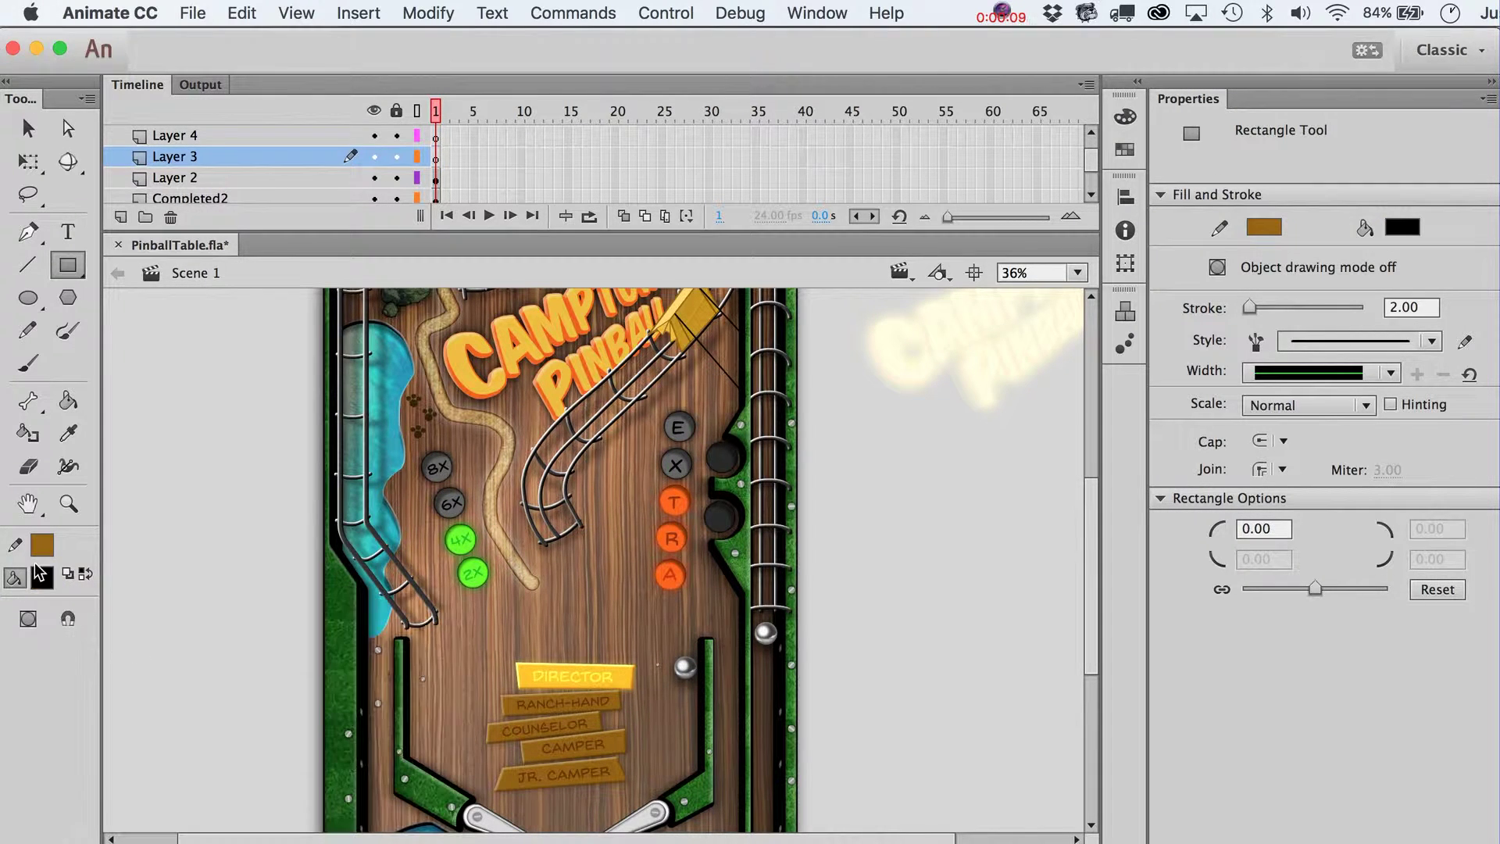
{"action": "left_click", "coordinate": [44, 546]}
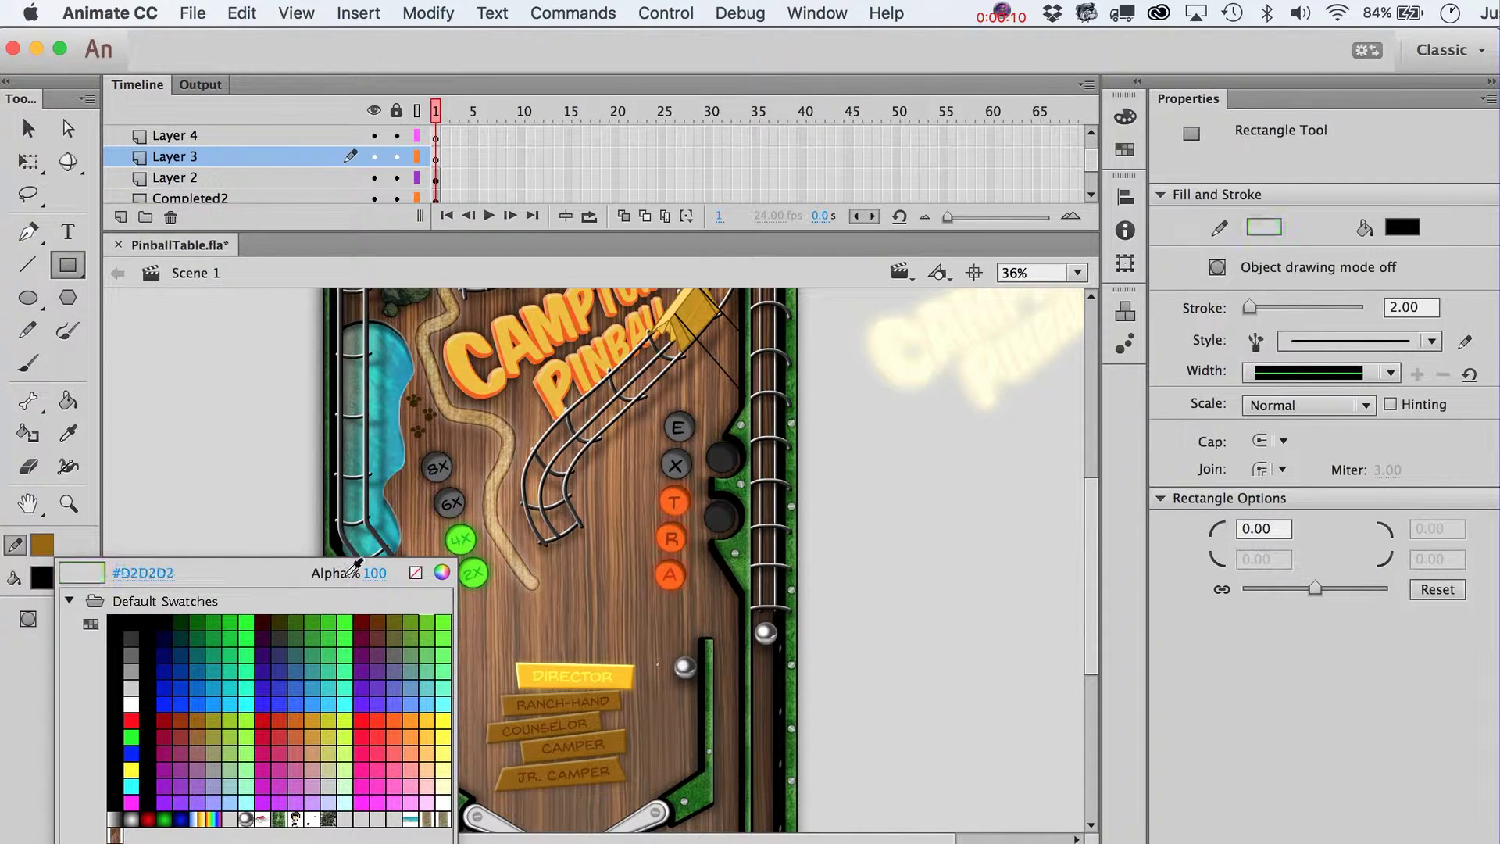
{"action": "left_click", "coordinate": [412, 577]}
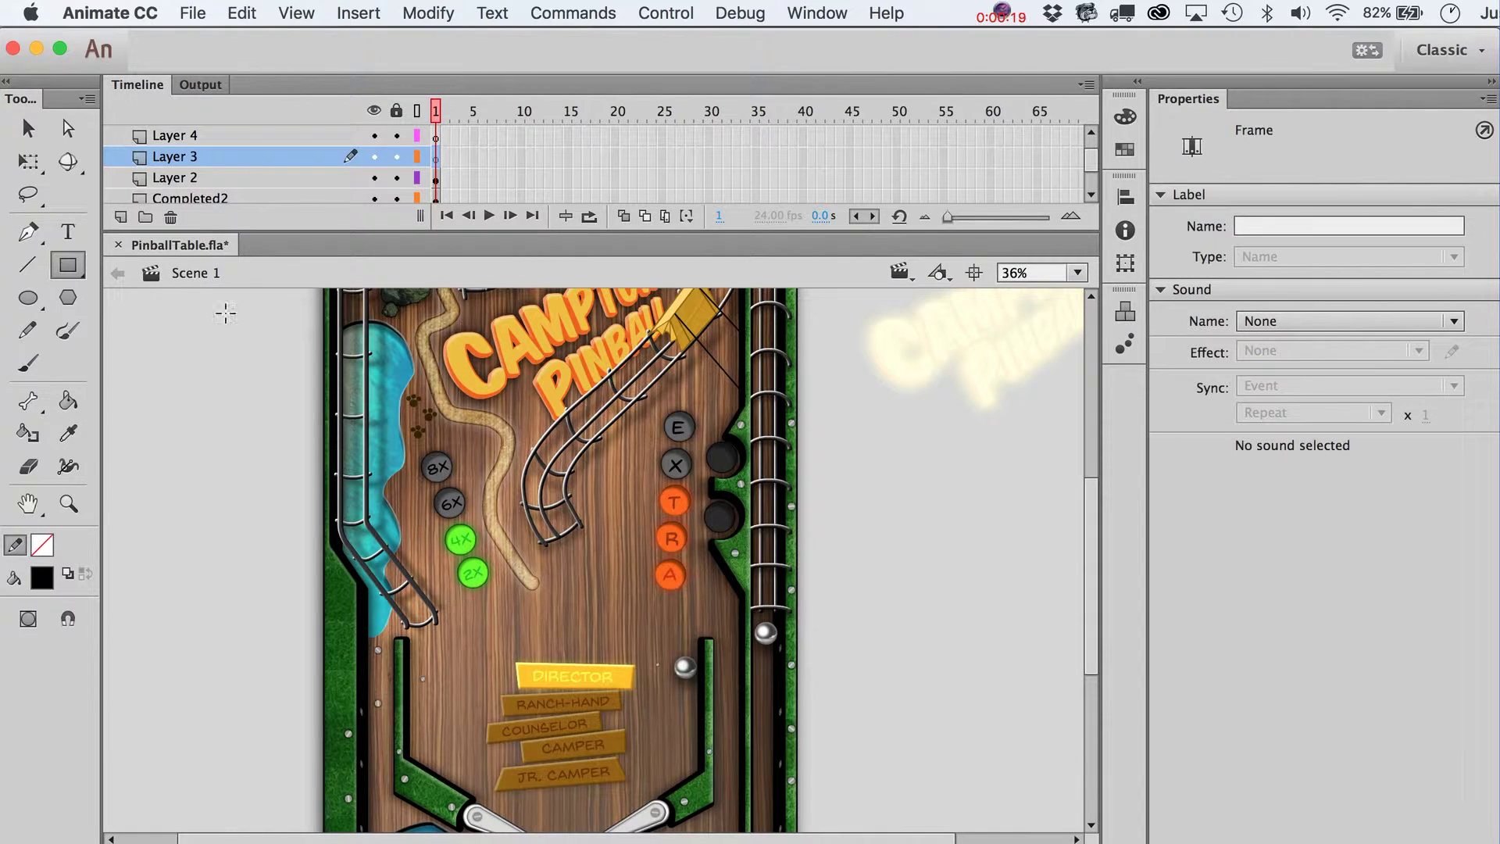
{"action": "left_click_drag", "start_coordinate": [472, 594], "coordinate": [666, 660]}
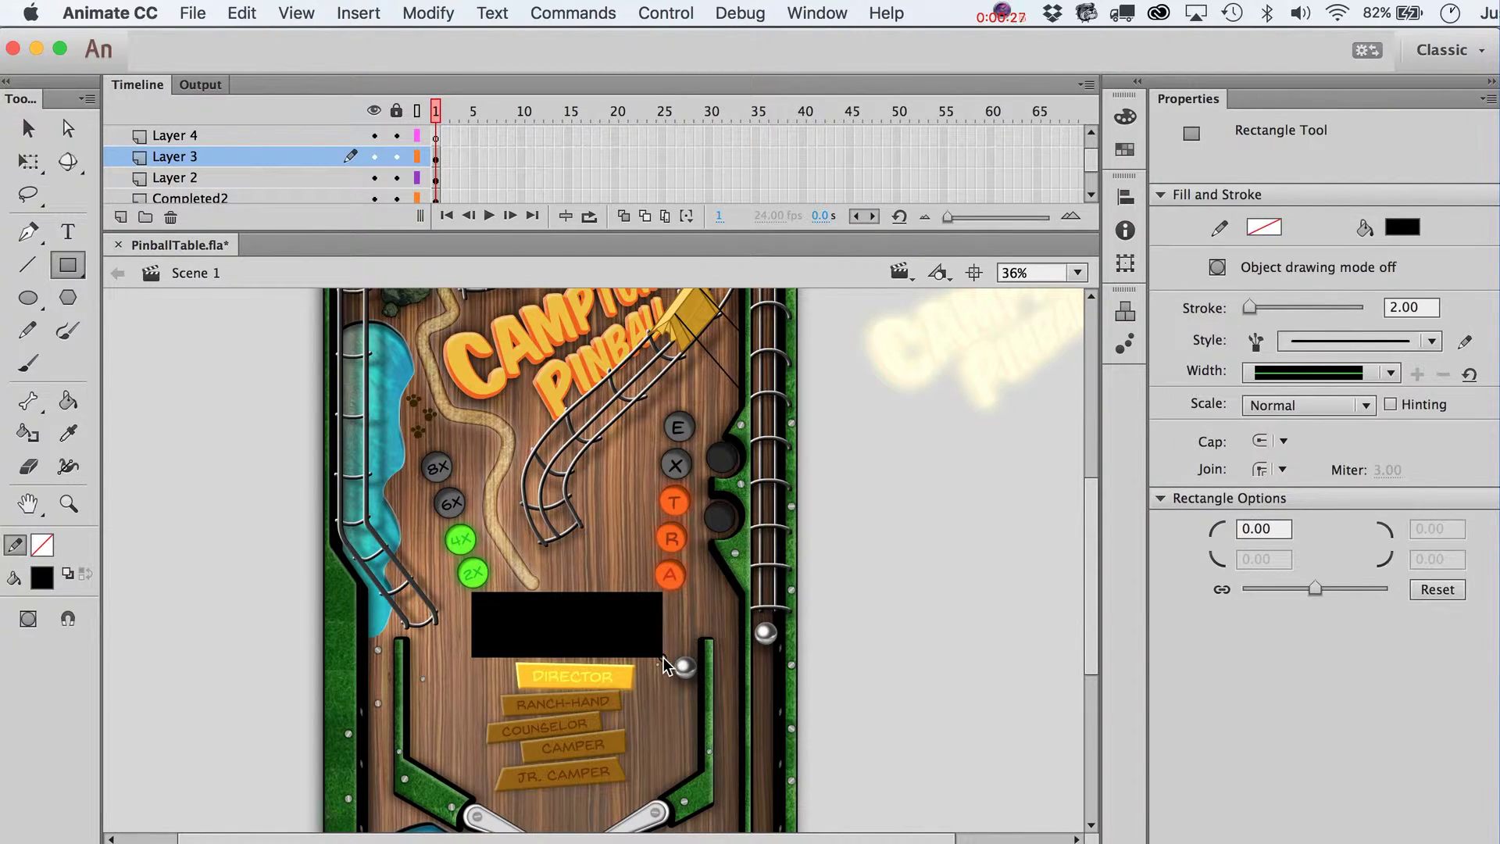
{"action": "key", "text": "v"}
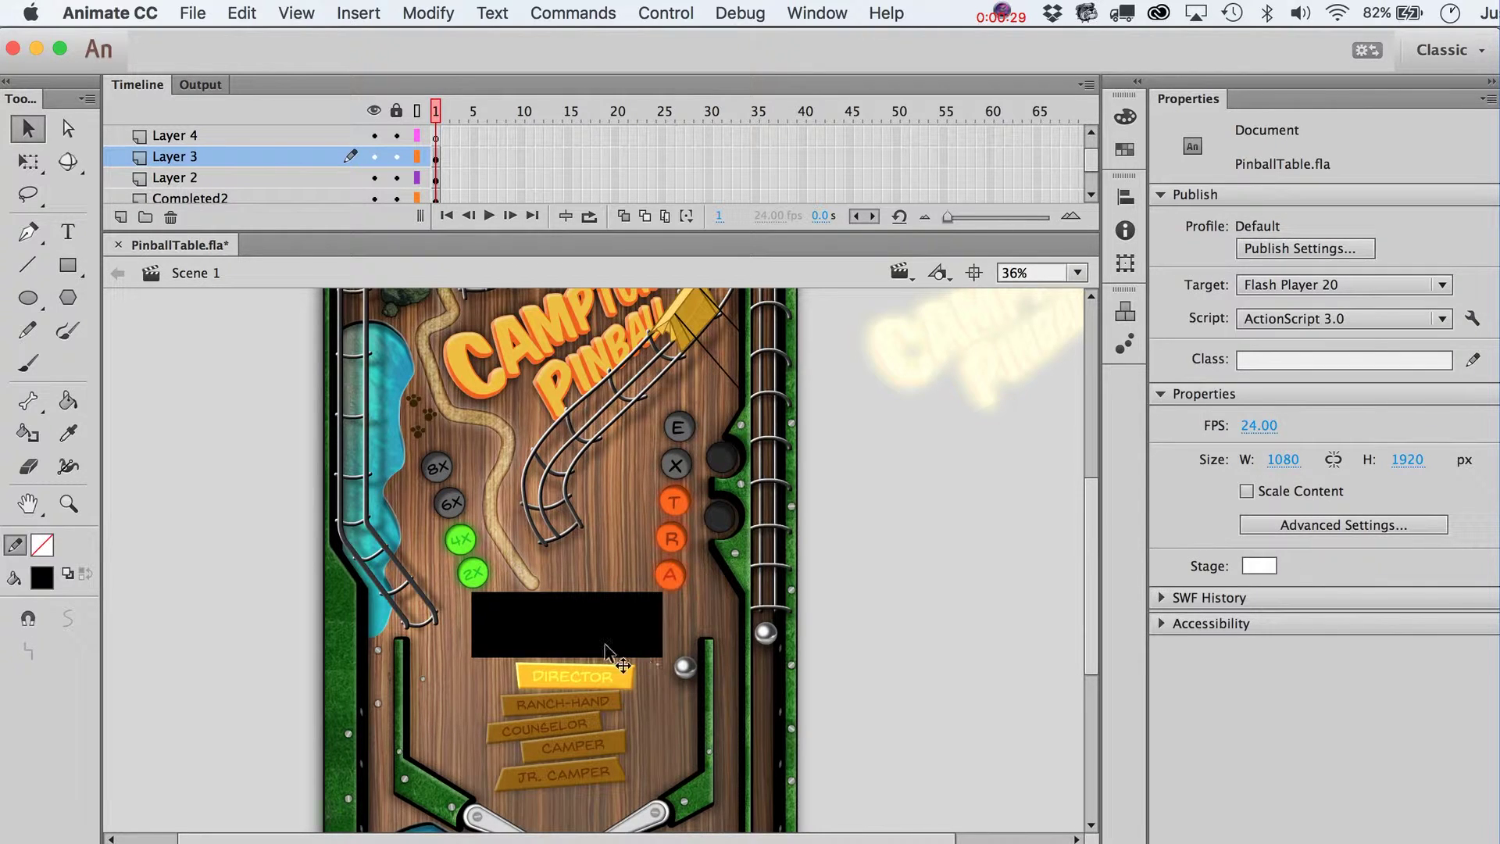
{"action": "left_click", "coordinate": [607, 647]}
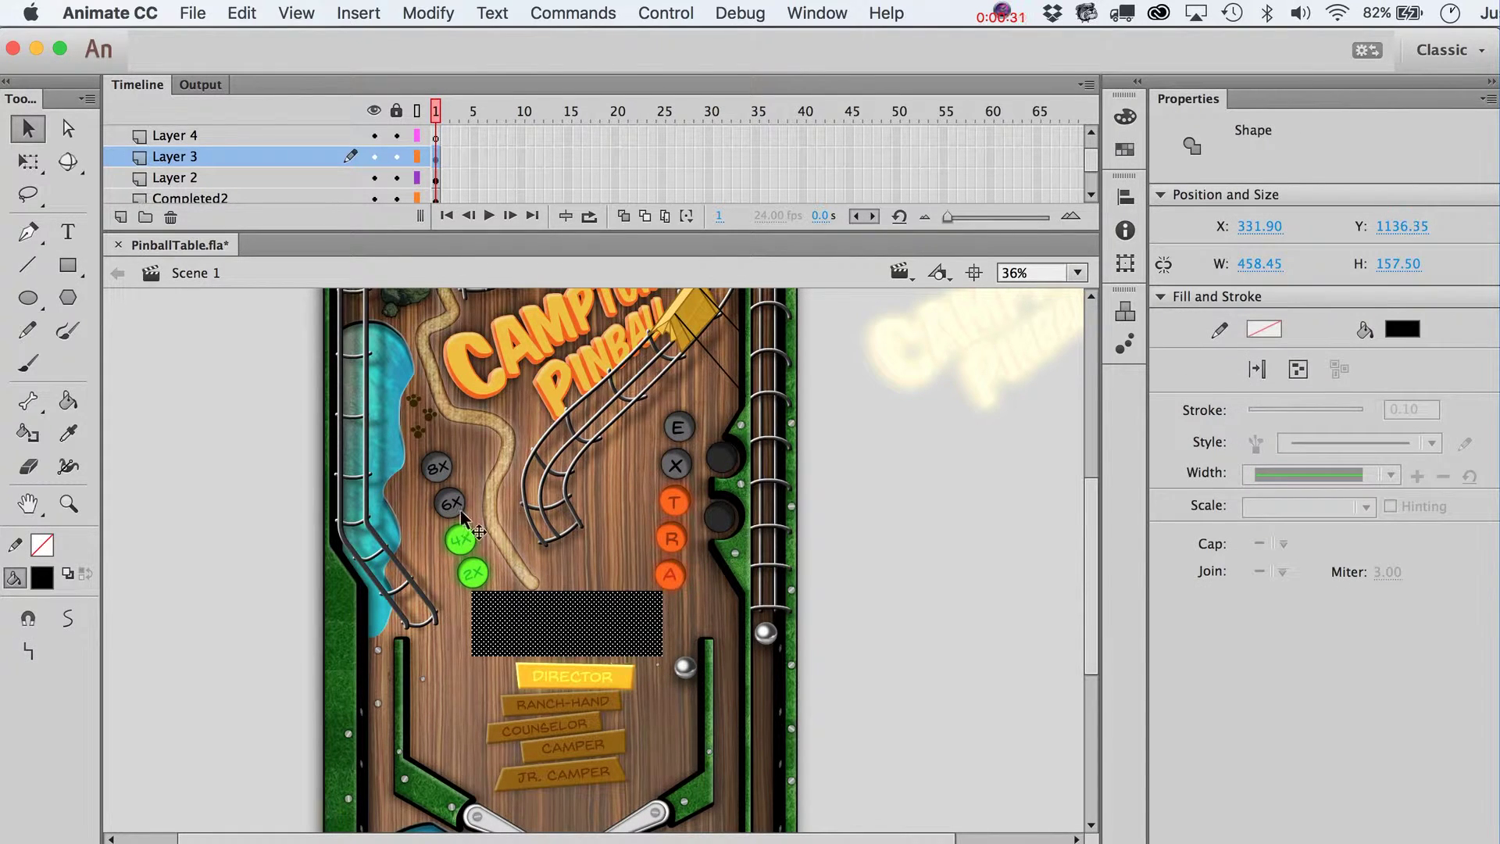
Step: Nudge the 2X, 4X, 6X and 8X multiplier lights up slightly together
{"action": "left_click", "coordinate": [472, 572]}
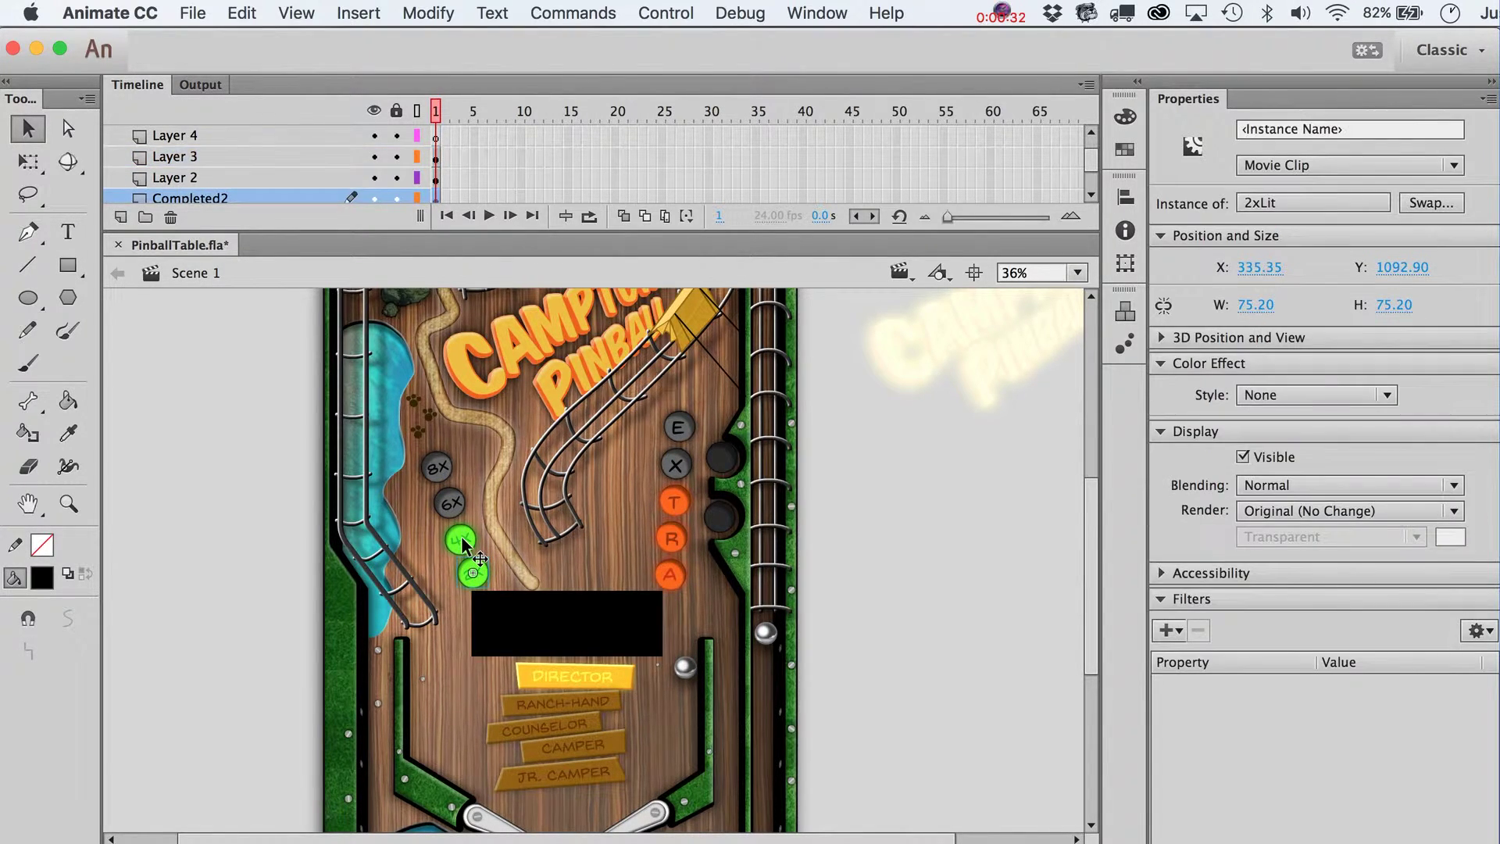
{"action": "left_click", "coordinate": [462, 537], "text": "shift"}
{"action": "left_click", "coordinate": [451, 500], "text": "shift"}
{"action": "left_click", "coordinate": [443, 463], "text": "shift"}
{"action": "key", "text": "Up"}
{"action": "key", "text": "Up"}
{"action": "key", "text": "Up"}
{"action": "key", "text": "Up"}
{"action": "key", "text": "Up"}
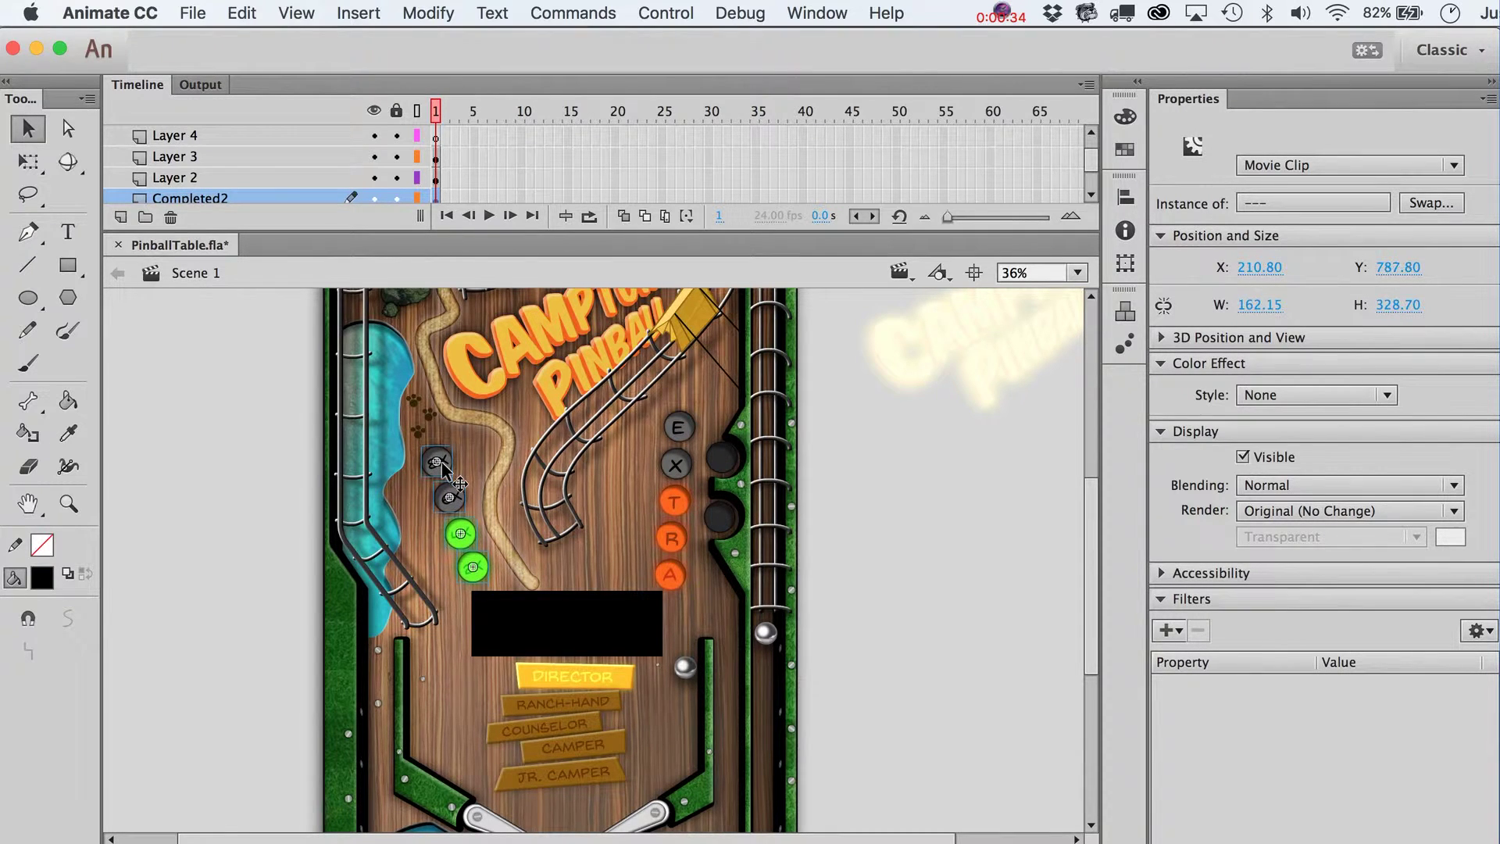
Step: Nudge the black rectangle horizontally to X 317.90 to center it on the table
{"action": "left_click", "coordinate": [632, 623]}
{"action": "key", "text": "shift+Left"}
{"action": "key", "text": "shift+Left"}
{"action": "key", "text": "shift+Left"}
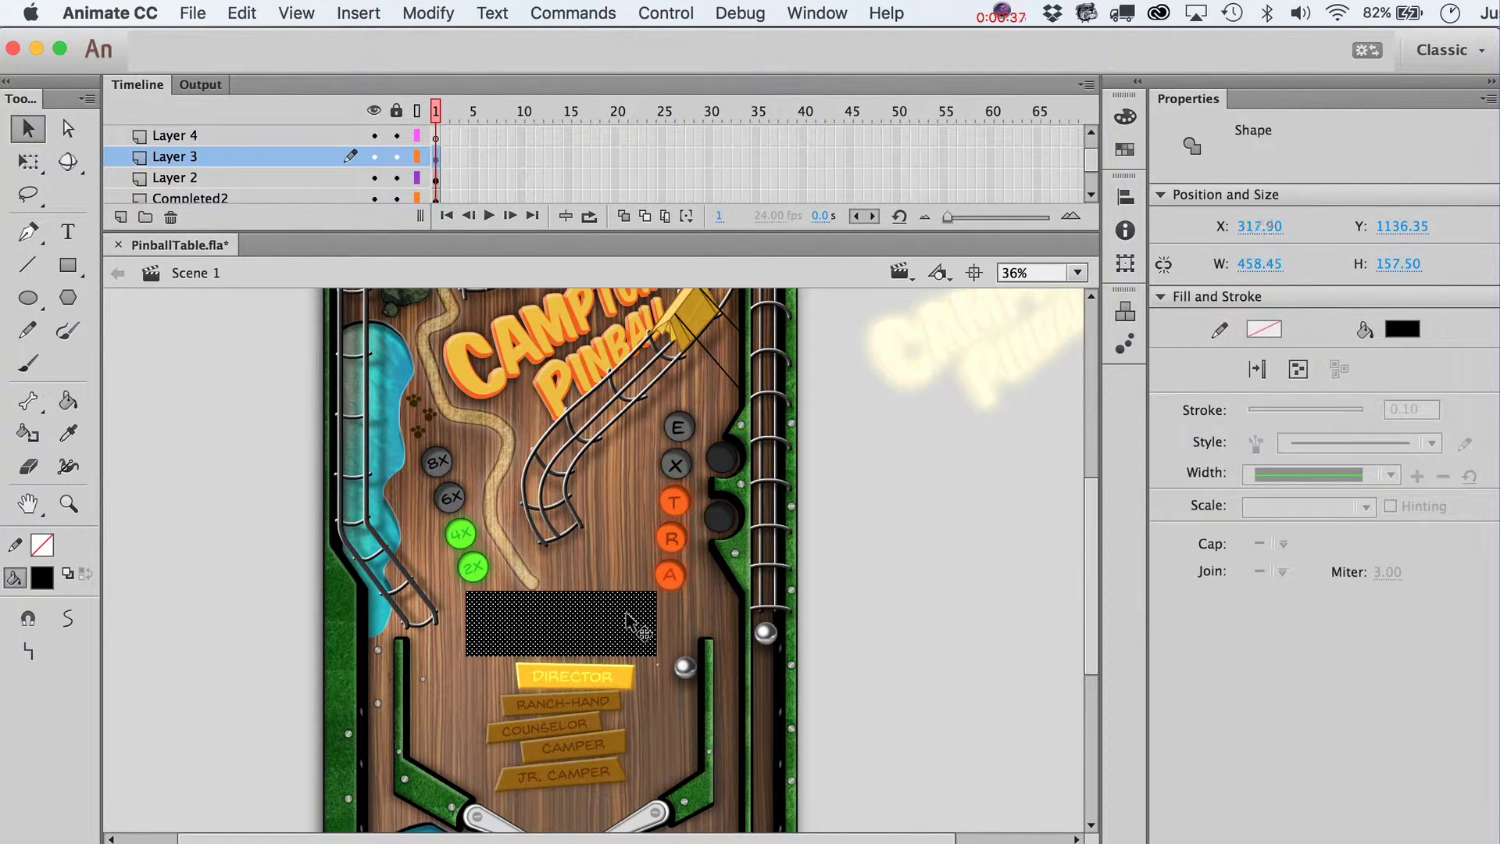
{"action": "key", "text": "Right"}
{"action": "key", "text": "Right"}
{"action": "key", "text": "Right"}
{"action": "key", "text": "Right"}
{"action": "key", "text": "Right"}
Step: Convert the black rectangle to a movie clip symbol named LCD_Back
{"action": "scroll", "coordinate": [632, 623], "scroll_direction": "down", "scroll_amount": 2}
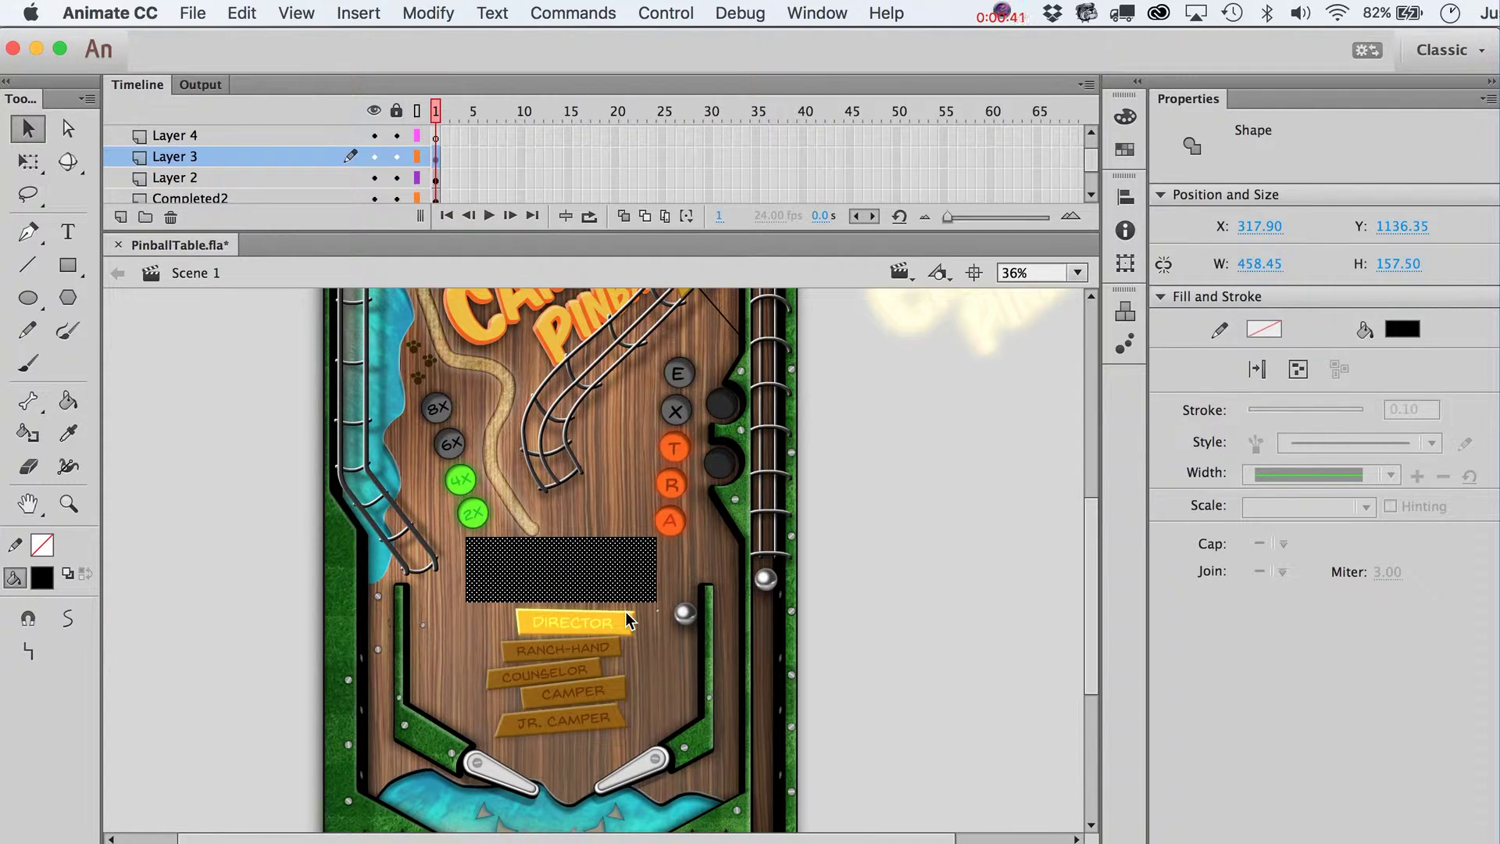
{"action": "key", "text": "F8"}
{"action": "type", "text": "LCD_Back"}
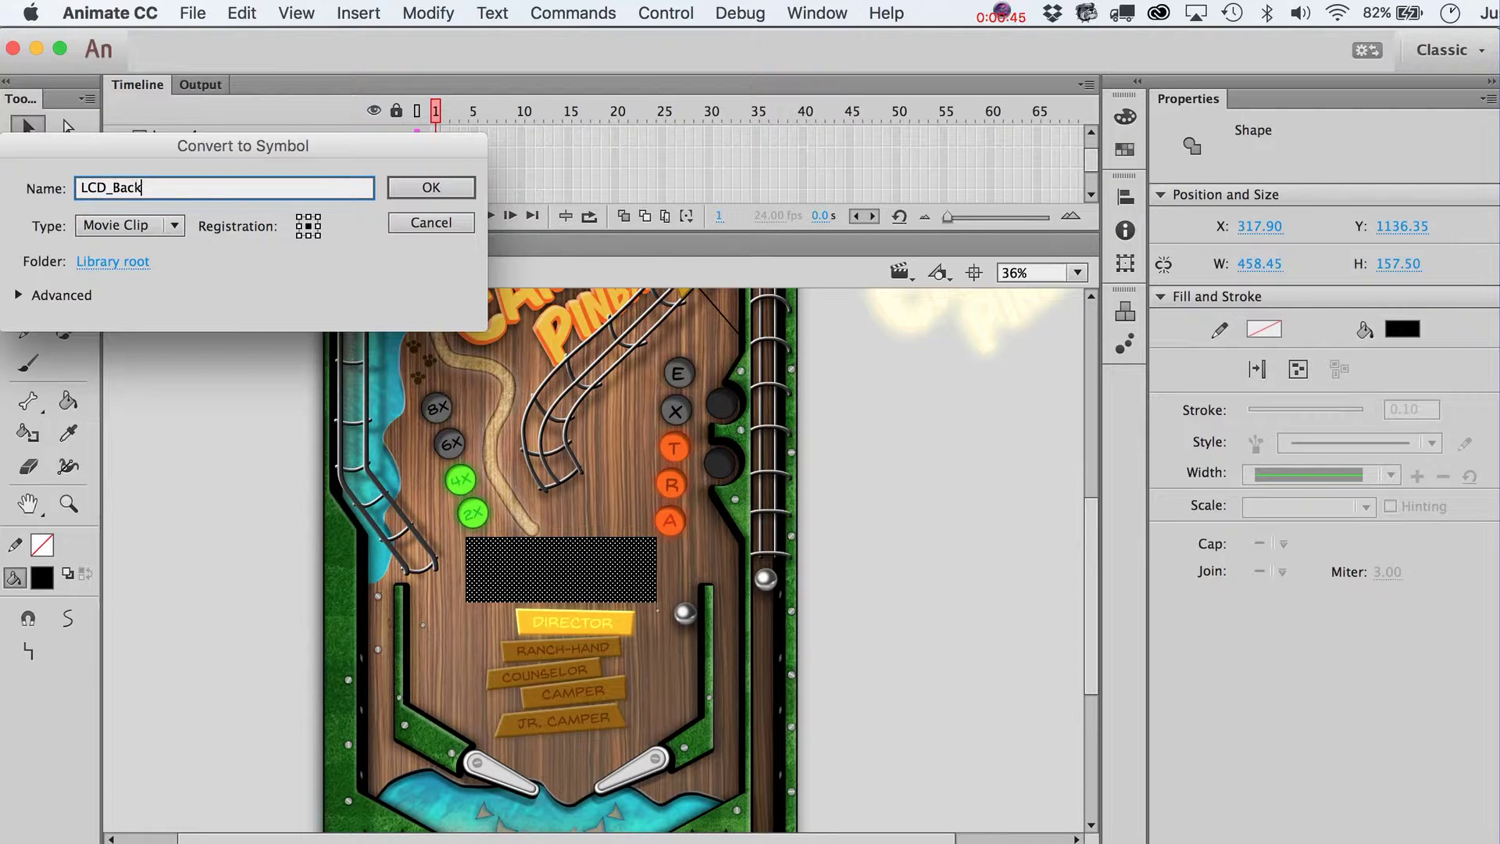
{"action": "key", "text": "Return"}
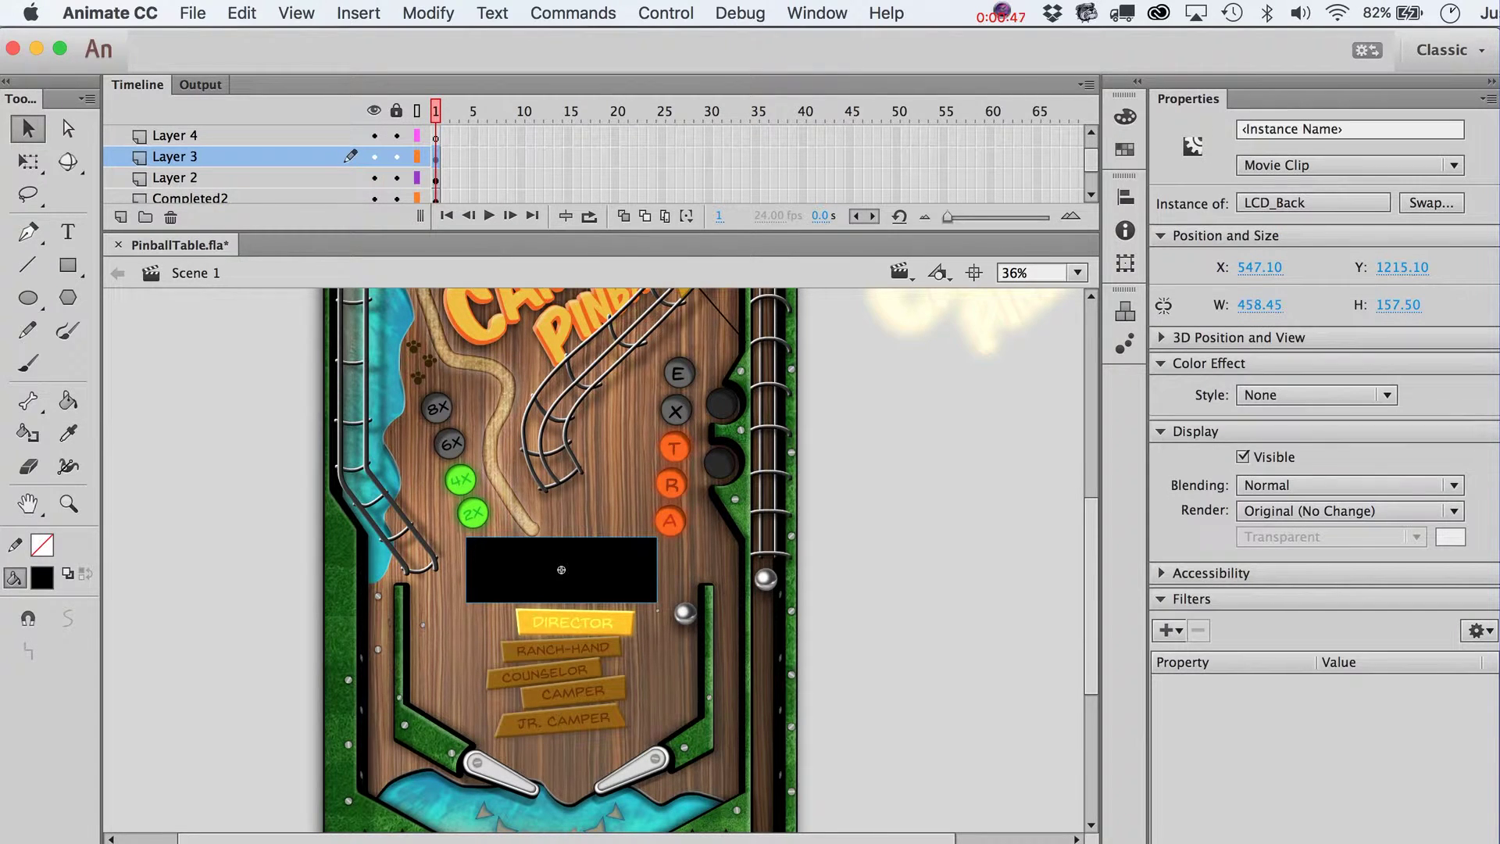
Step: Ready the Rectangle tool on Layer 4 with a white-to-black linear gradient fill
{"action": "key", "text": "r"}
{"action": "left_click", "coordinate": [436, 137]}
{"action": "left_click", "coordinate": [43, 580]}
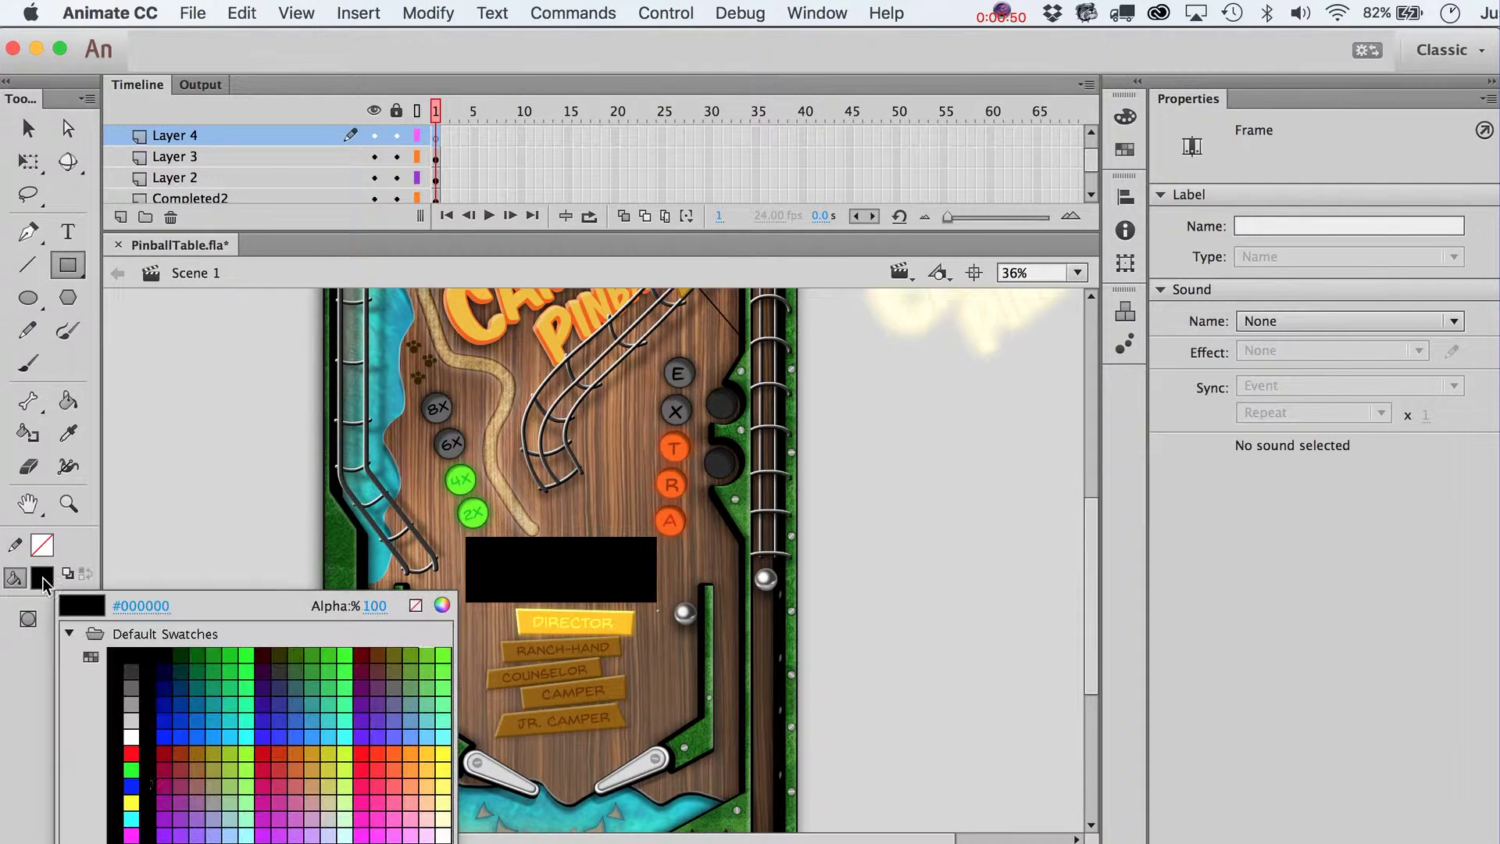
{"action": "left_click", "coordinate": [127, 839]}
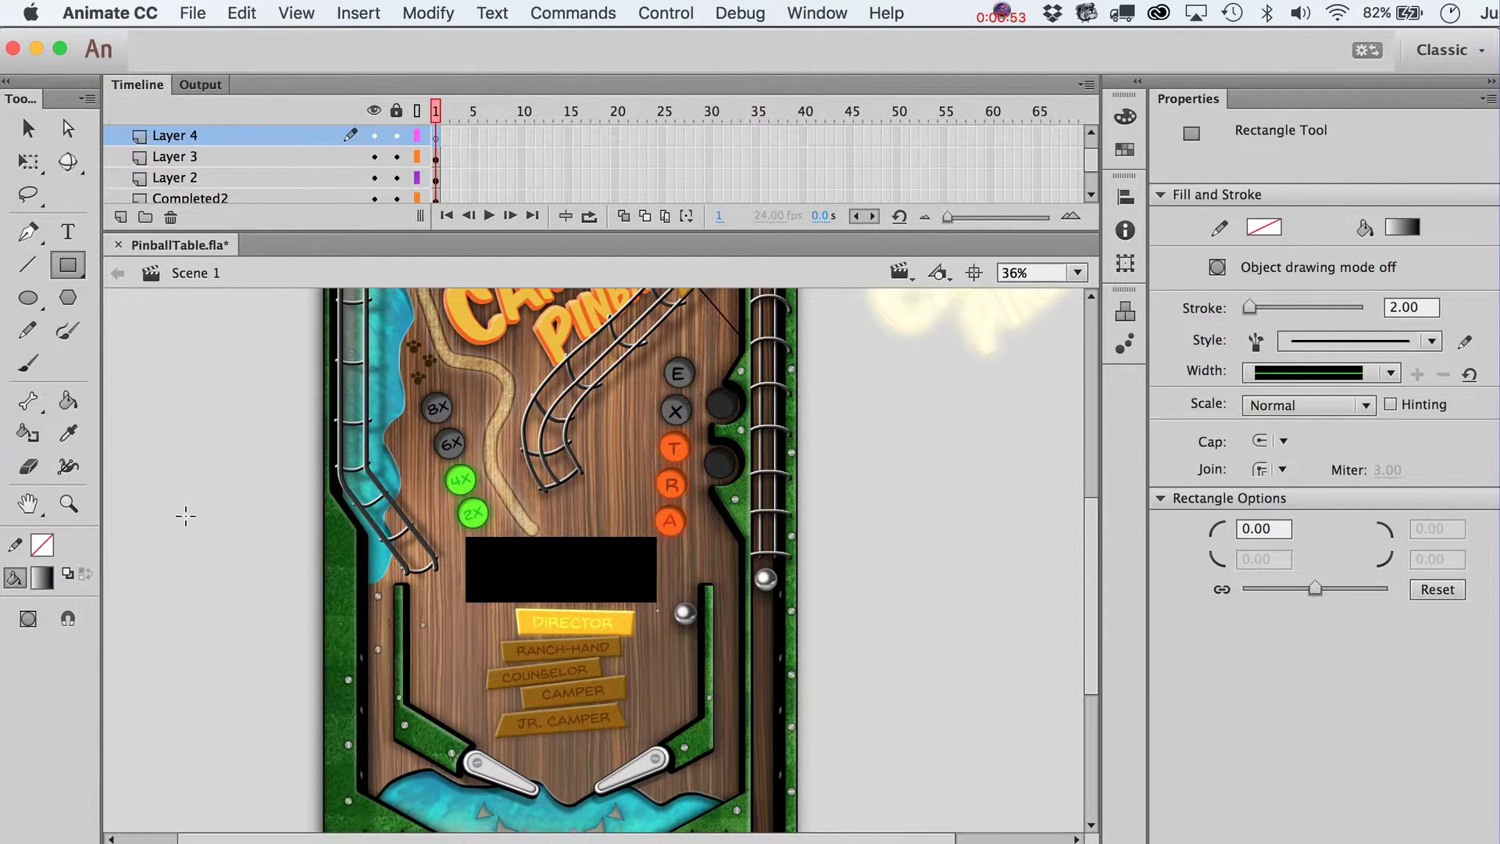
{"action": "left_click", "coordinate": [1126, 119]}
{"action": "left_click", "coordinate": [982, 141]}
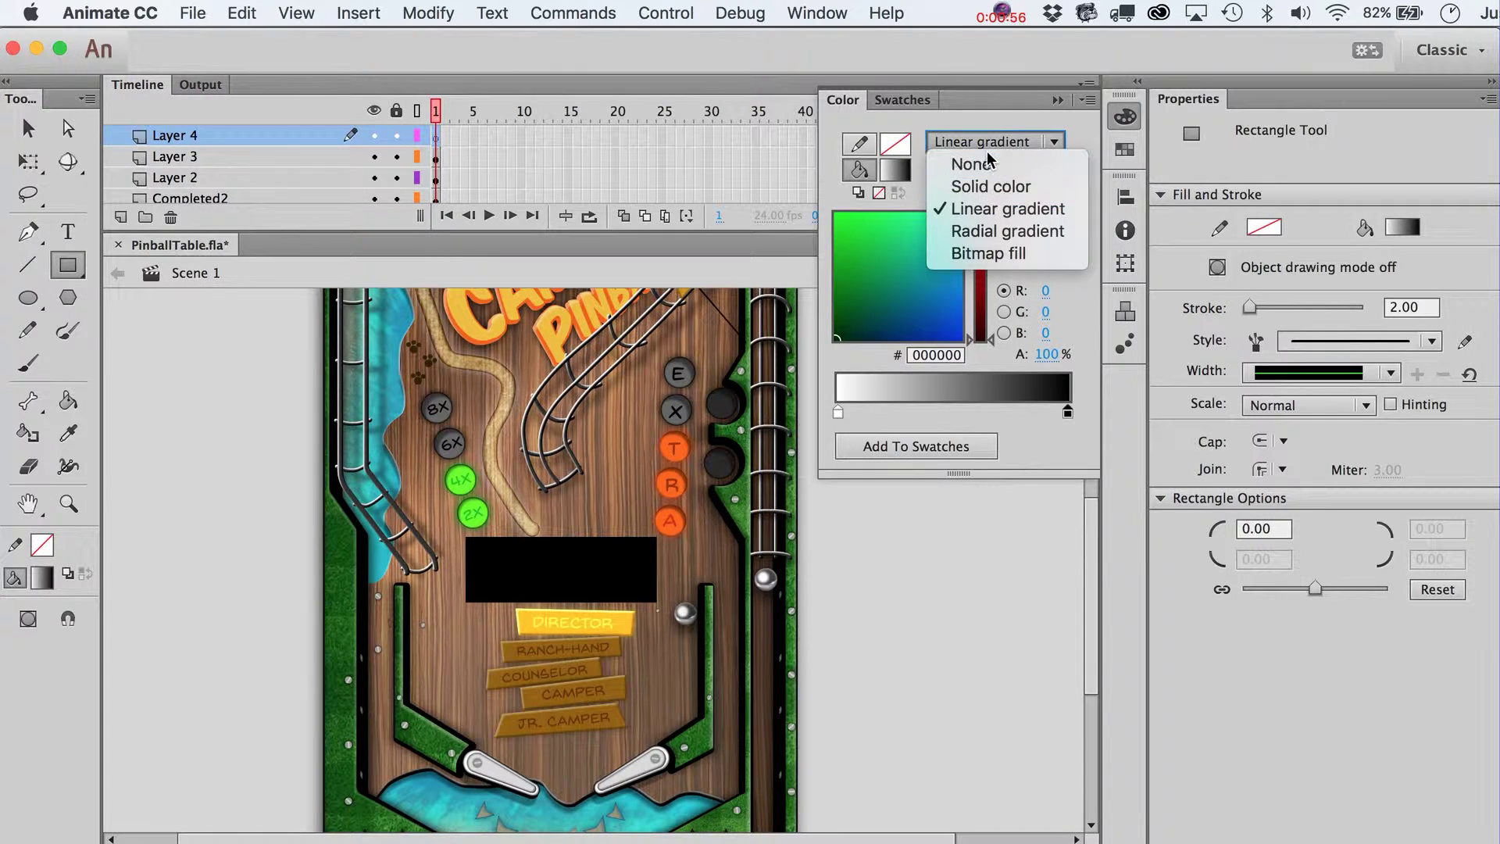
{"action": "left_click", "coordinate": [992, 209]}
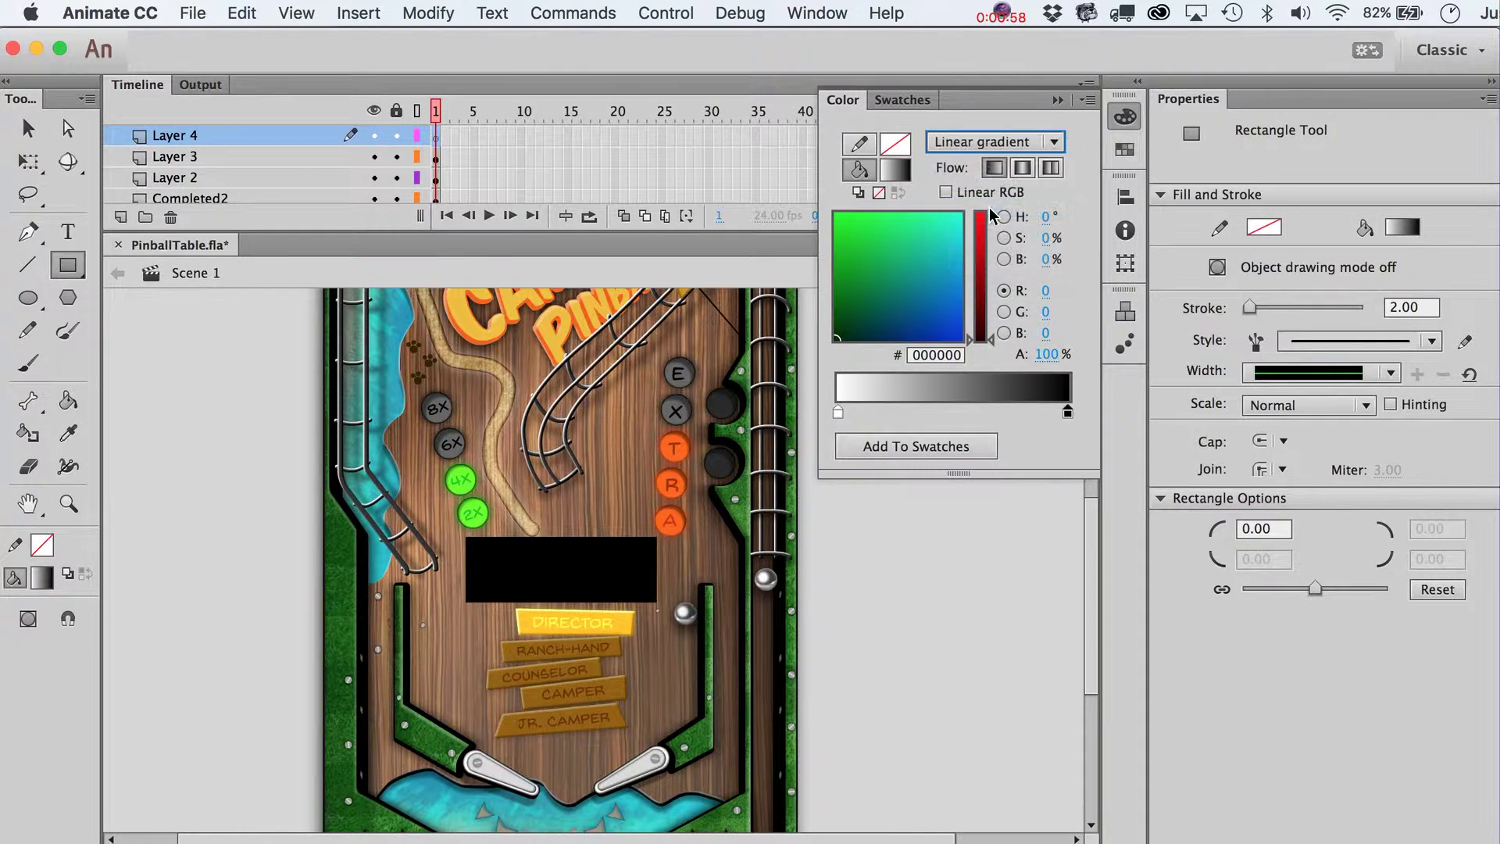
Step: Make the gradient's black stop white with 0% alpha and draw a rectangle about 430 by 138 px inside the LCD panel
{"action": "left_click", "coordinate": [1069, 412]}
{"action": "left_click", "coordinate": [1163, 557]}
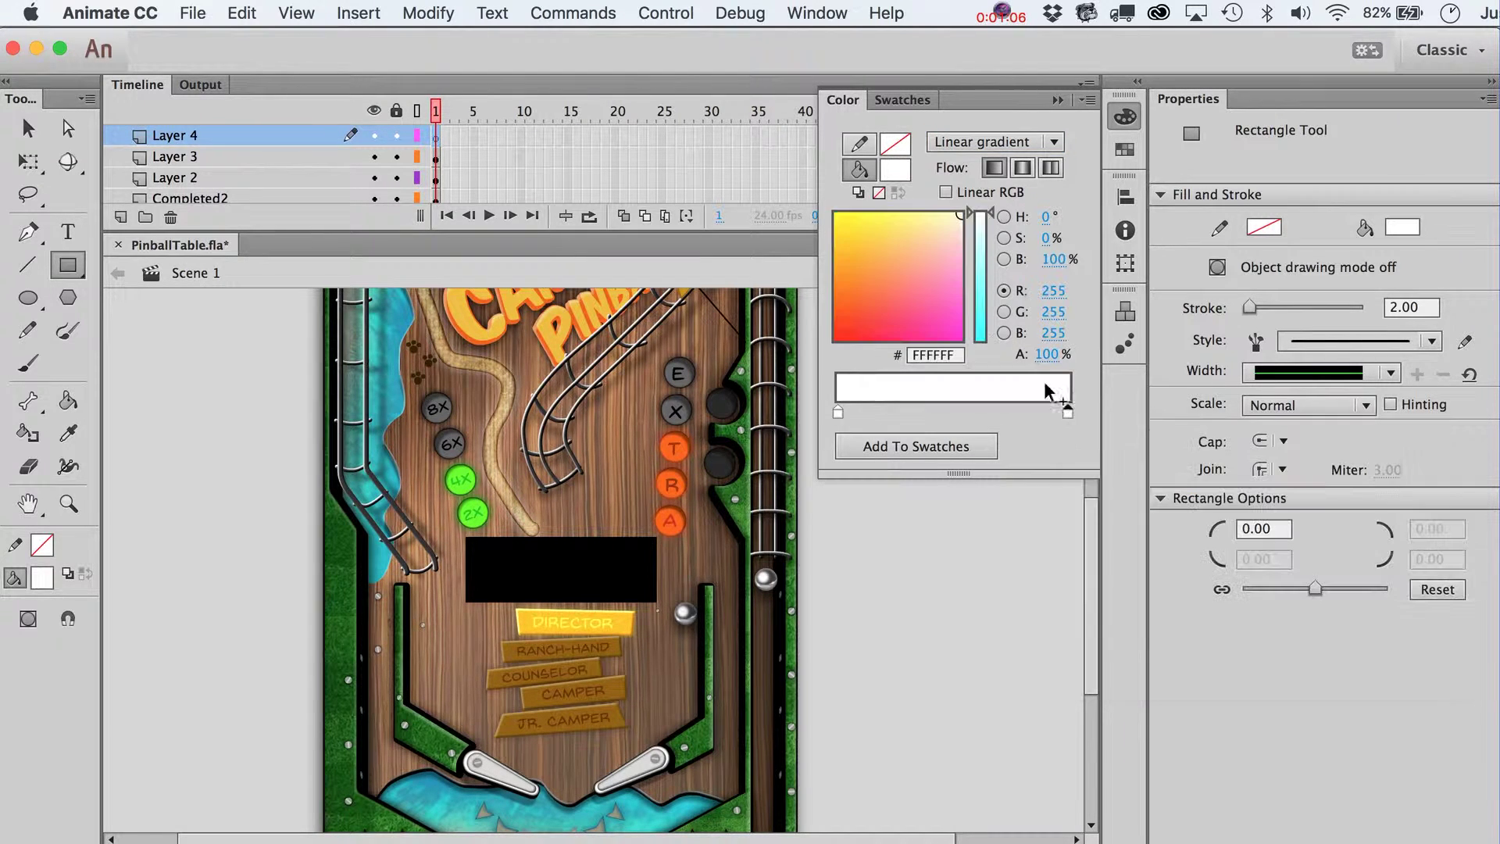
{"action": "left_click", "coordinate": [1047, 354]}
{"action": "type", "text": "0"}
{"action": "key", "text": "Return"}
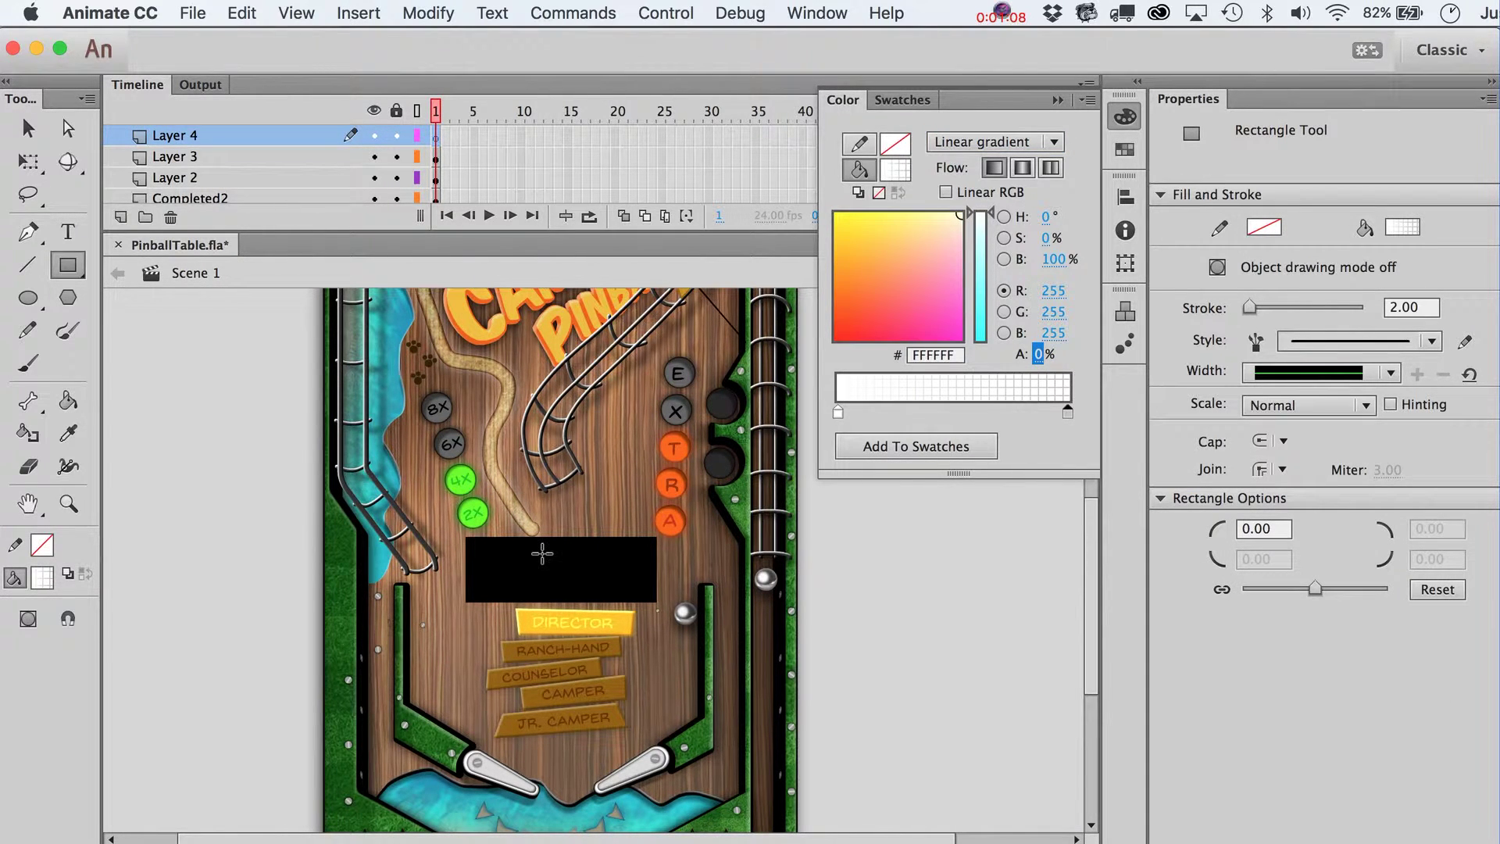
{"action": "left_click_drag", "start_coordinate": [471, 539], "coordinate": [650, 598]}
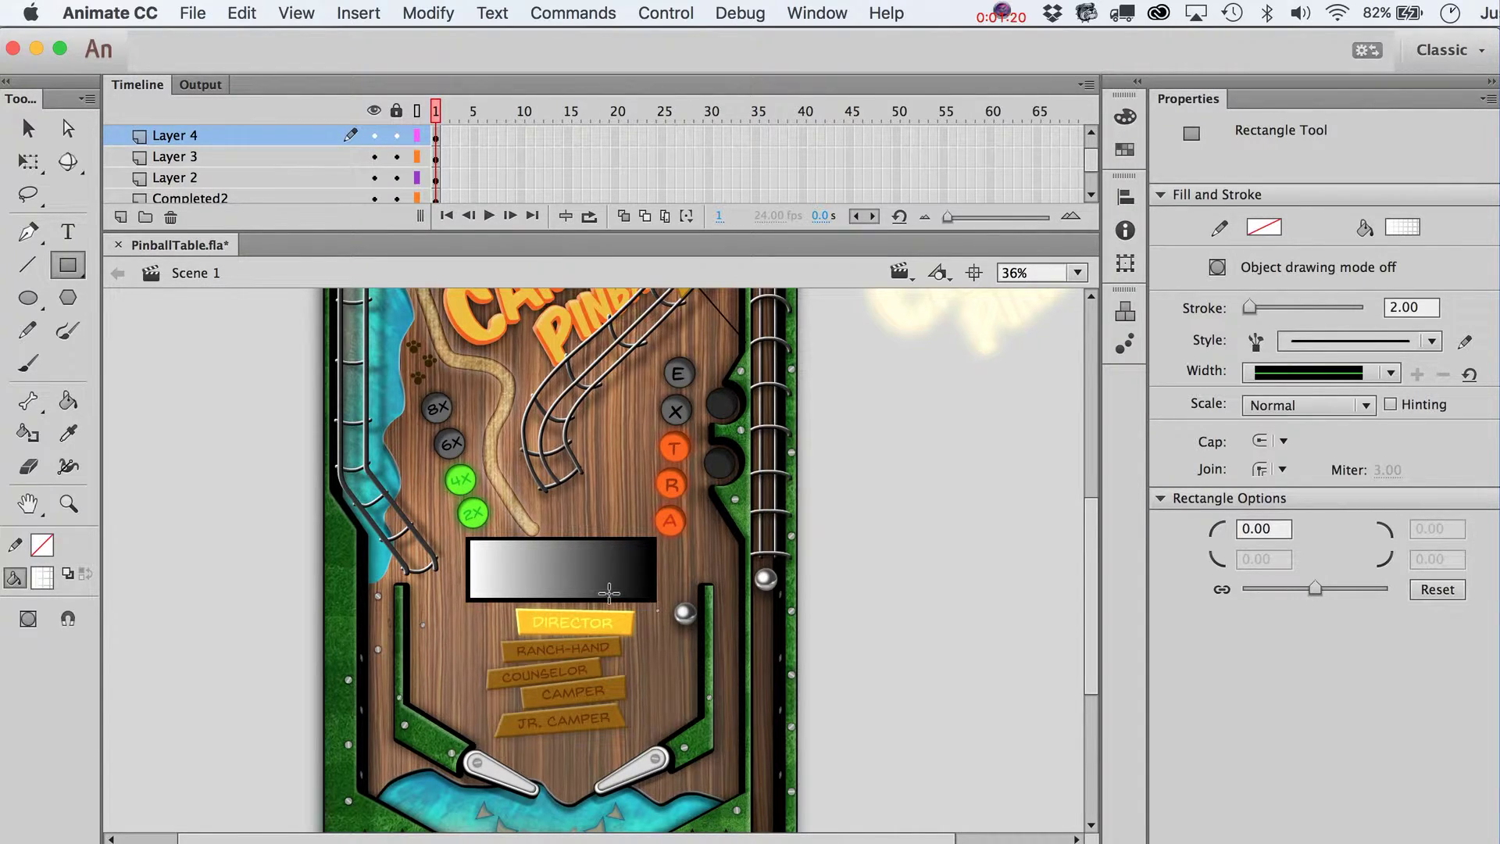
Step: Rotate the rectangle's gradient to run vertically, fit it to the shape's height with the transparent end uppermost, and shift its center slightly down
{"action": "key", "text": "f"}
{"action": "left_click", "coordinate": [566, 578]}
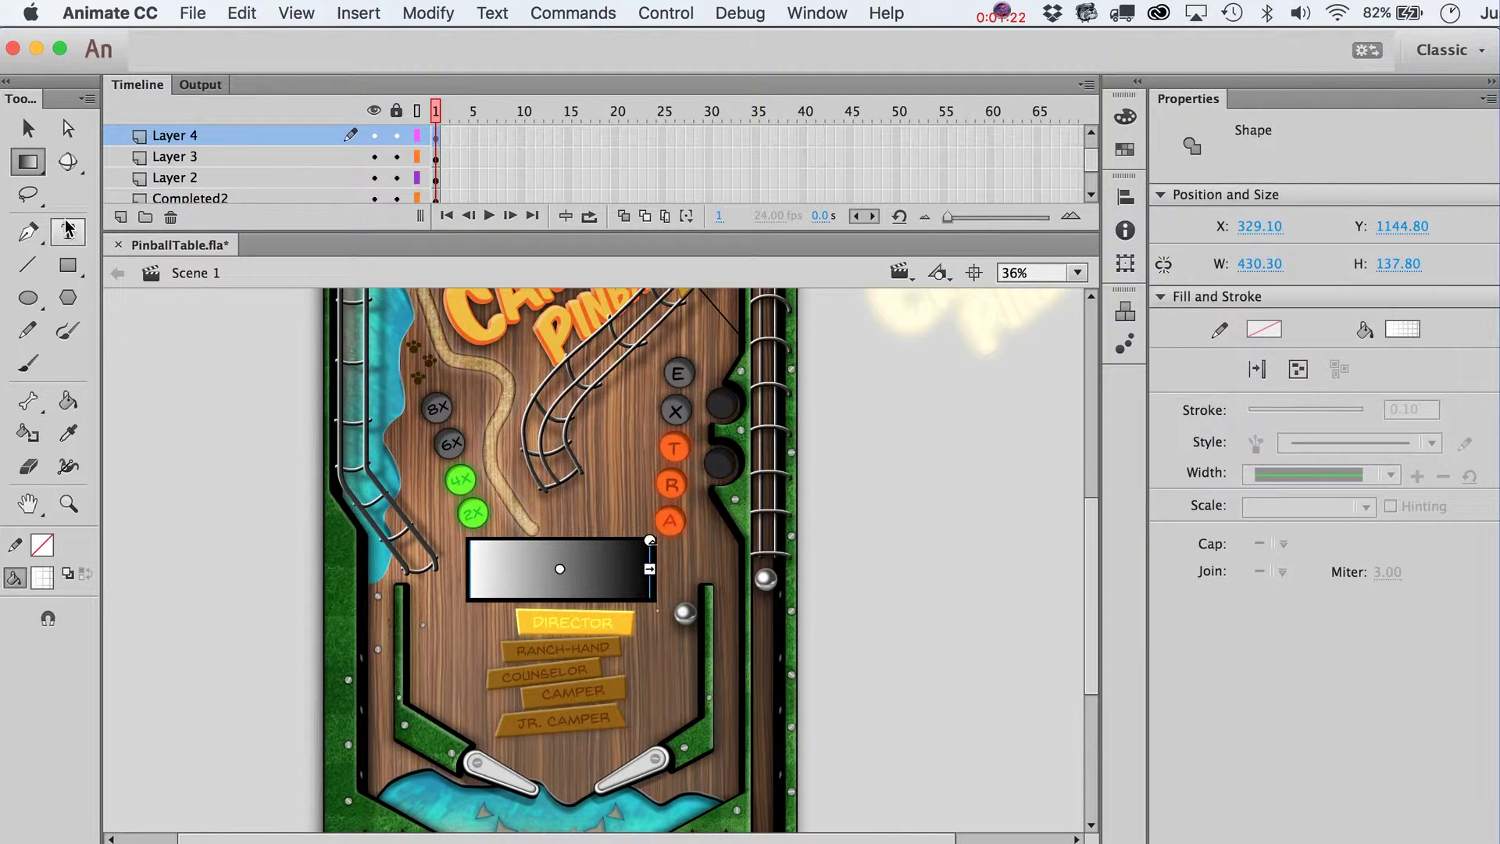
{"action": "left_click", "coordinate": [35, 174]}
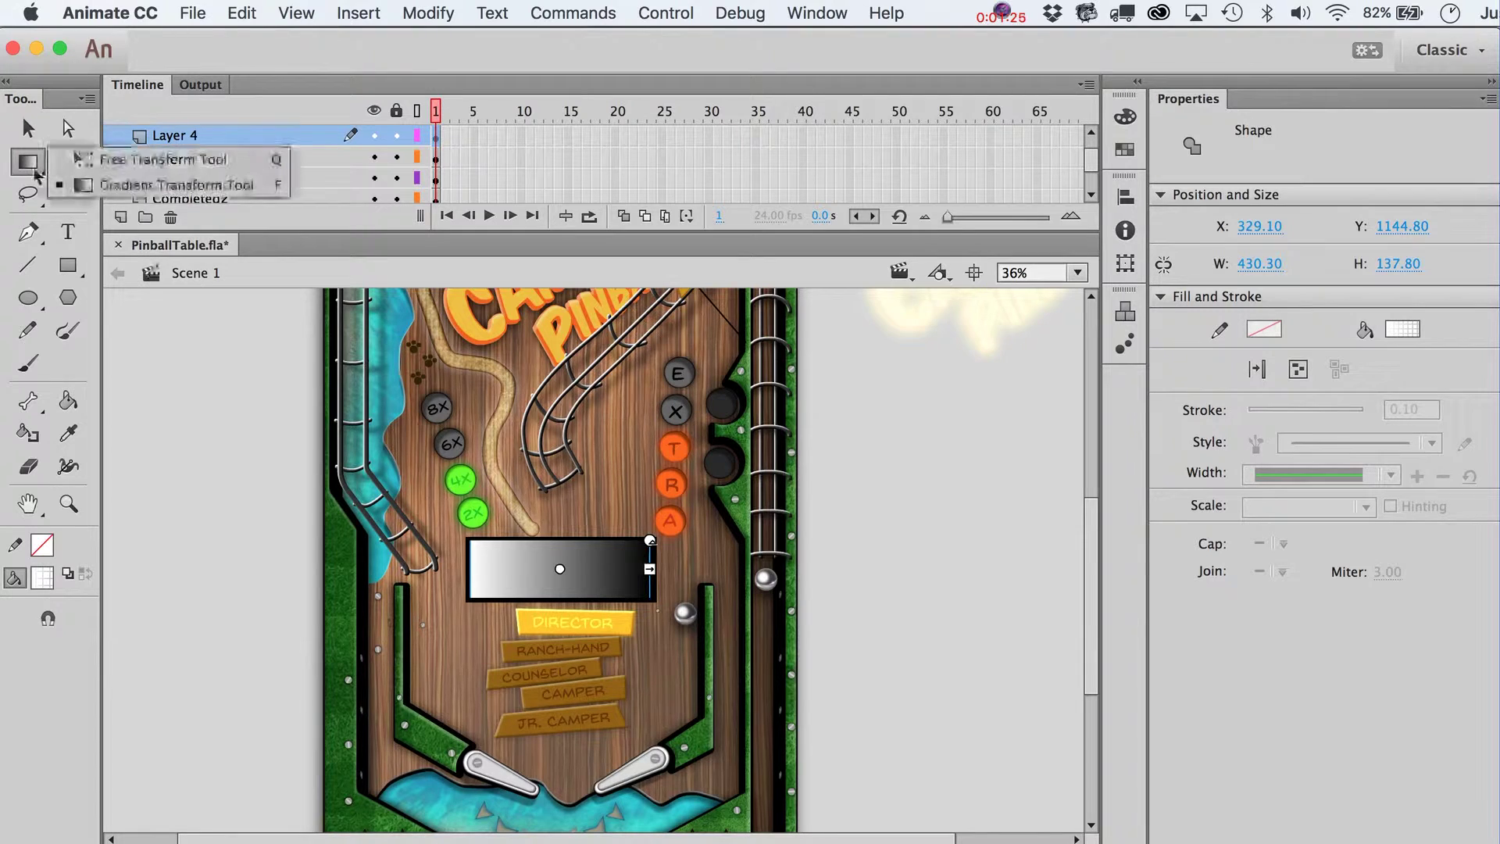
{"action": "left_click", "coordinate": [107, 188]}
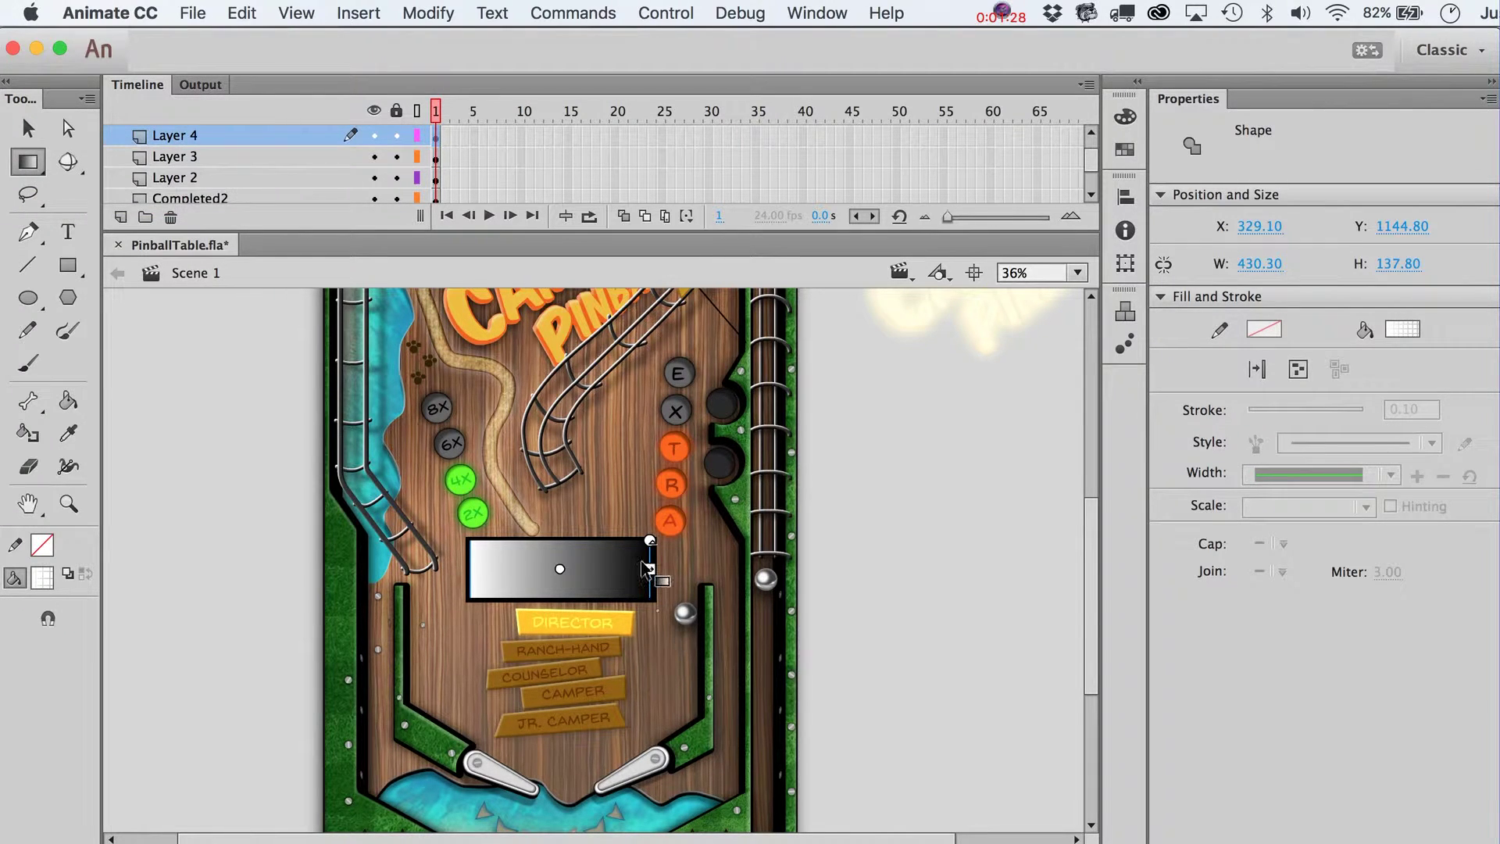
{"action": "left_click_drag", "start_coordinate": [651, 570], "coordinate": [561, 541]}
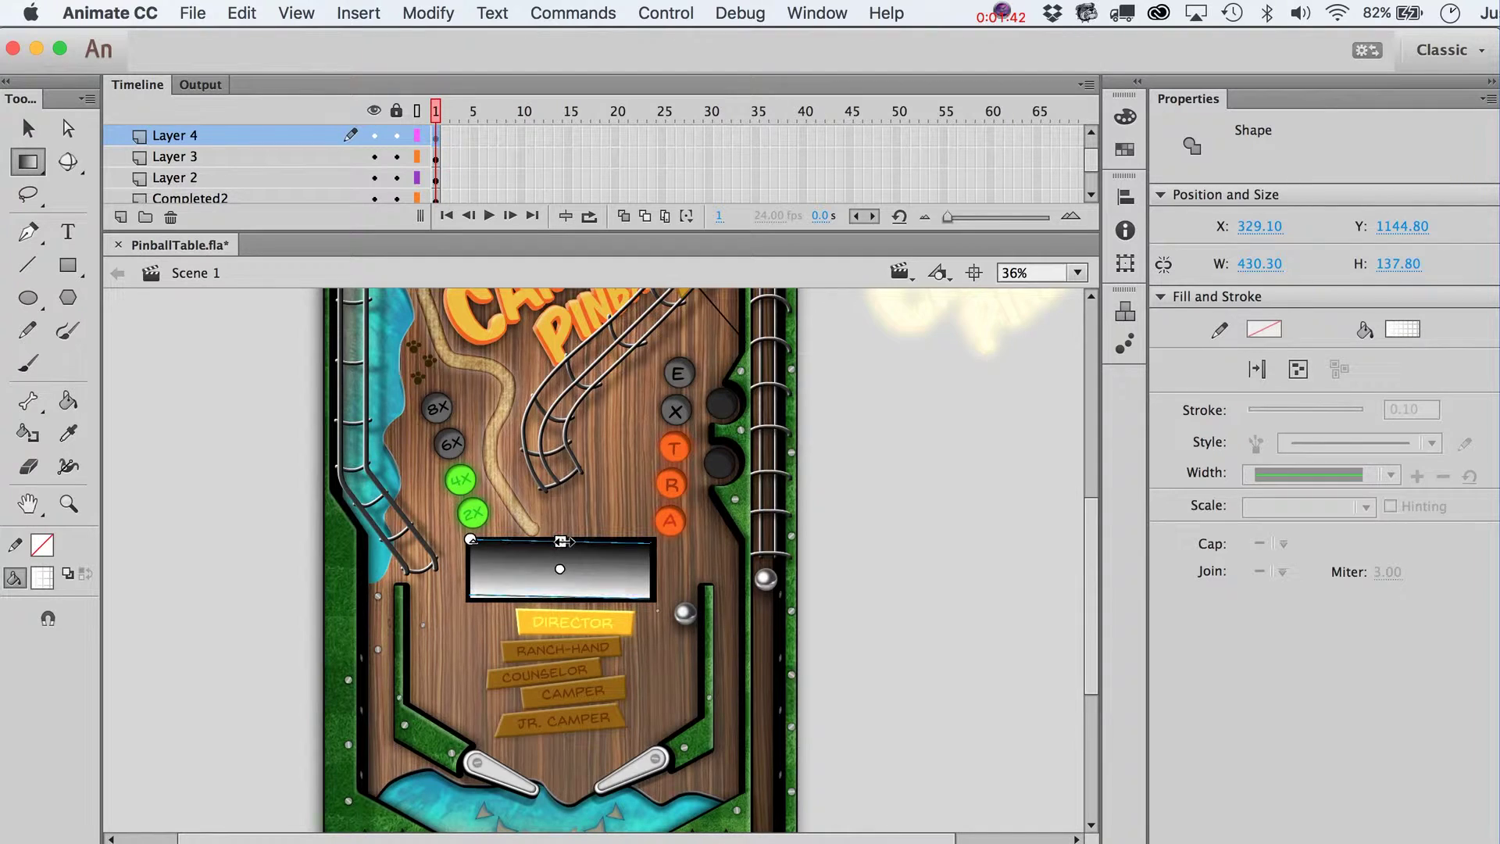
{"action": "left_click_drag", "start_coordinate": [472, 539], "coordinate": [470, 541]}
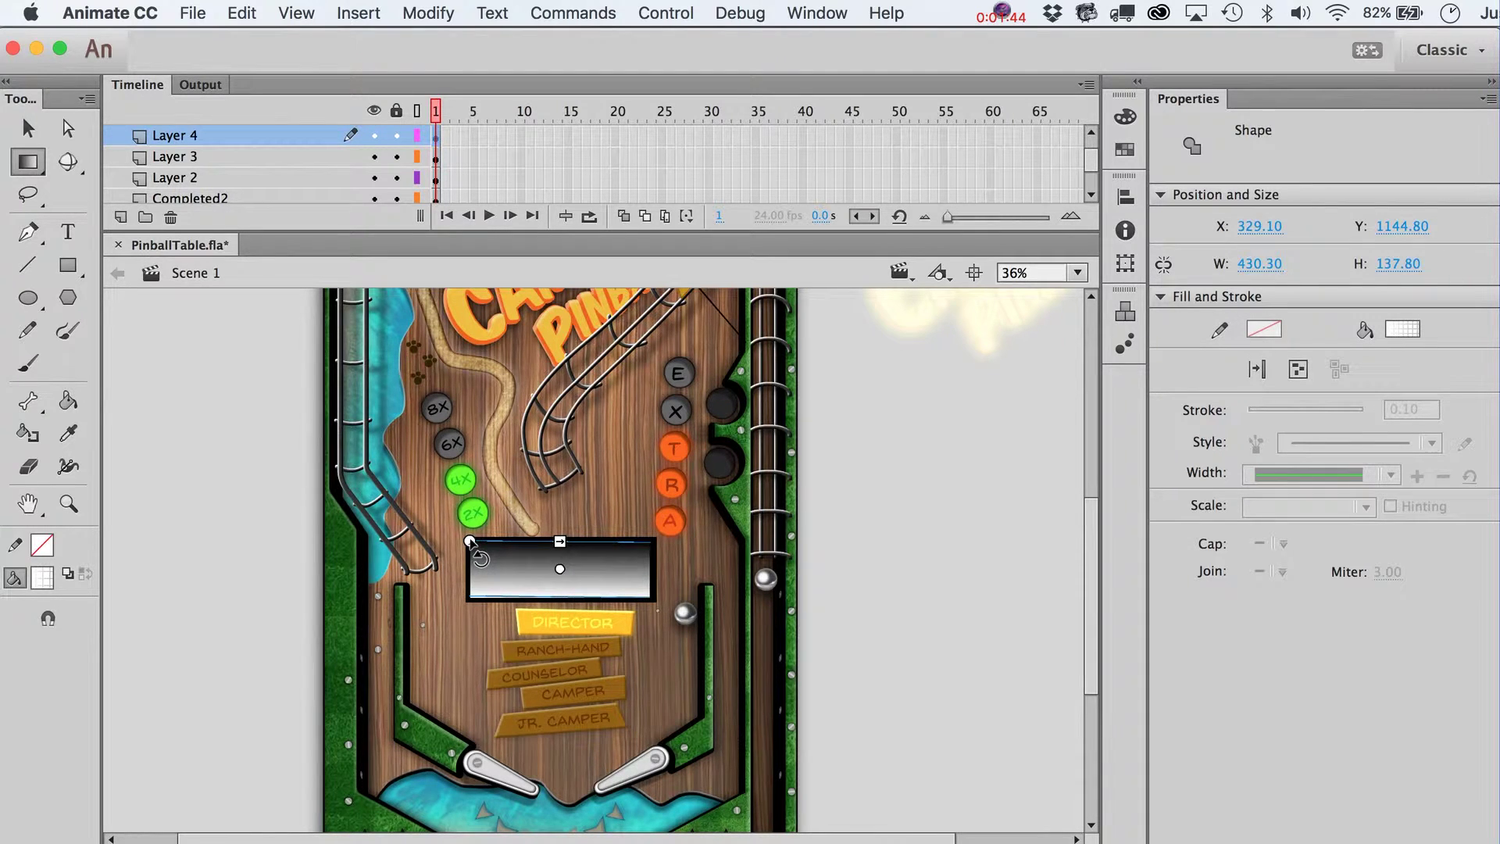
{"action": "left_click_drag", "start_coordinate": [560, 569], "coordinate": [559, 577]}
{"action": "key", "text": "v"}
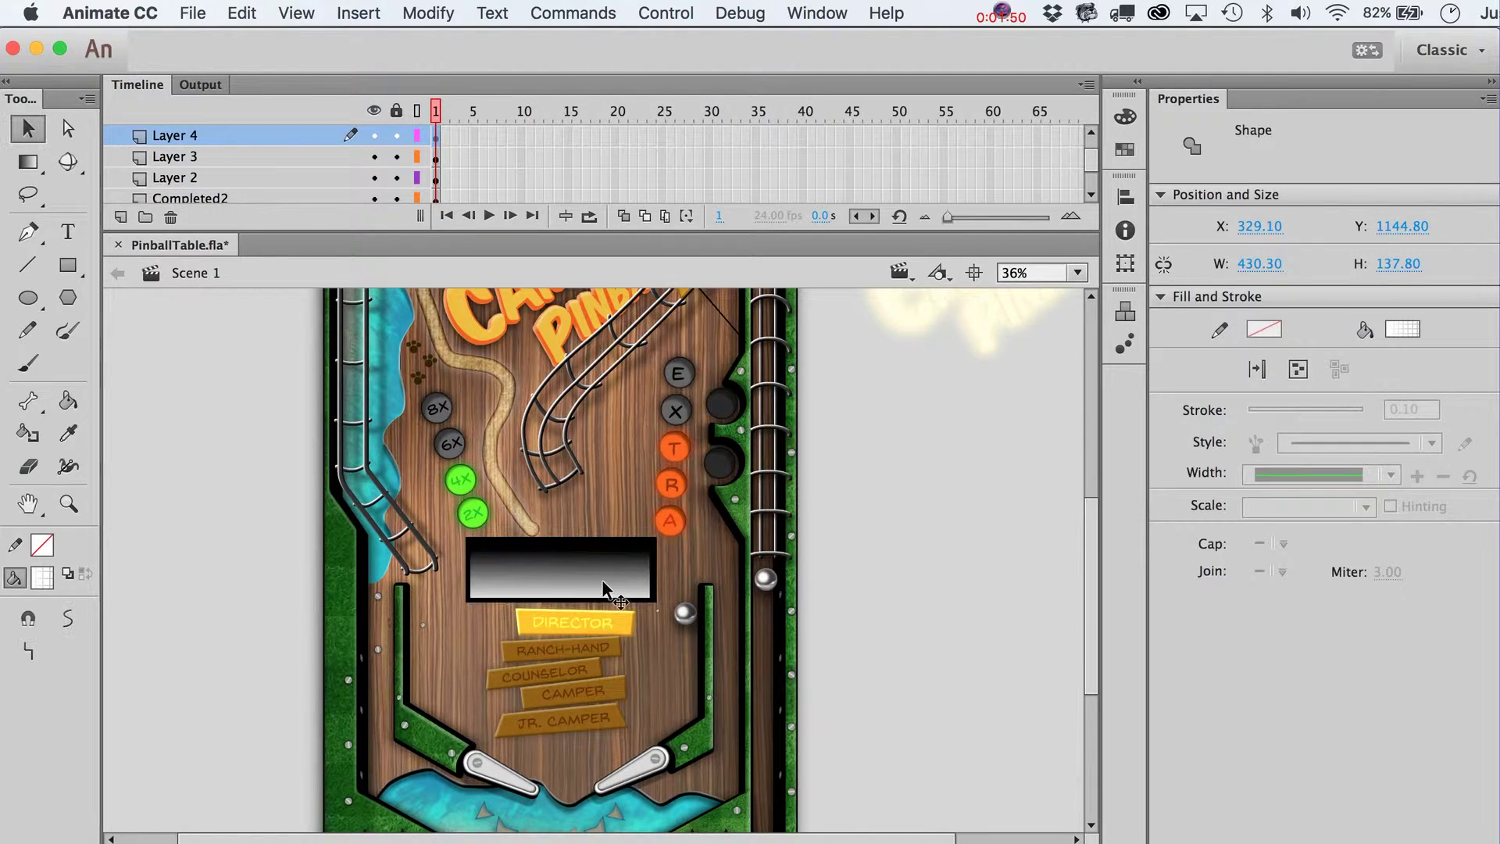
Step: Skew the gradient rectangle vertically so its right side rises, to an overall height of about 267 px
{"action": "left_click", "coordinate": [649, 585]}
{"action": "key", "text": "q"}
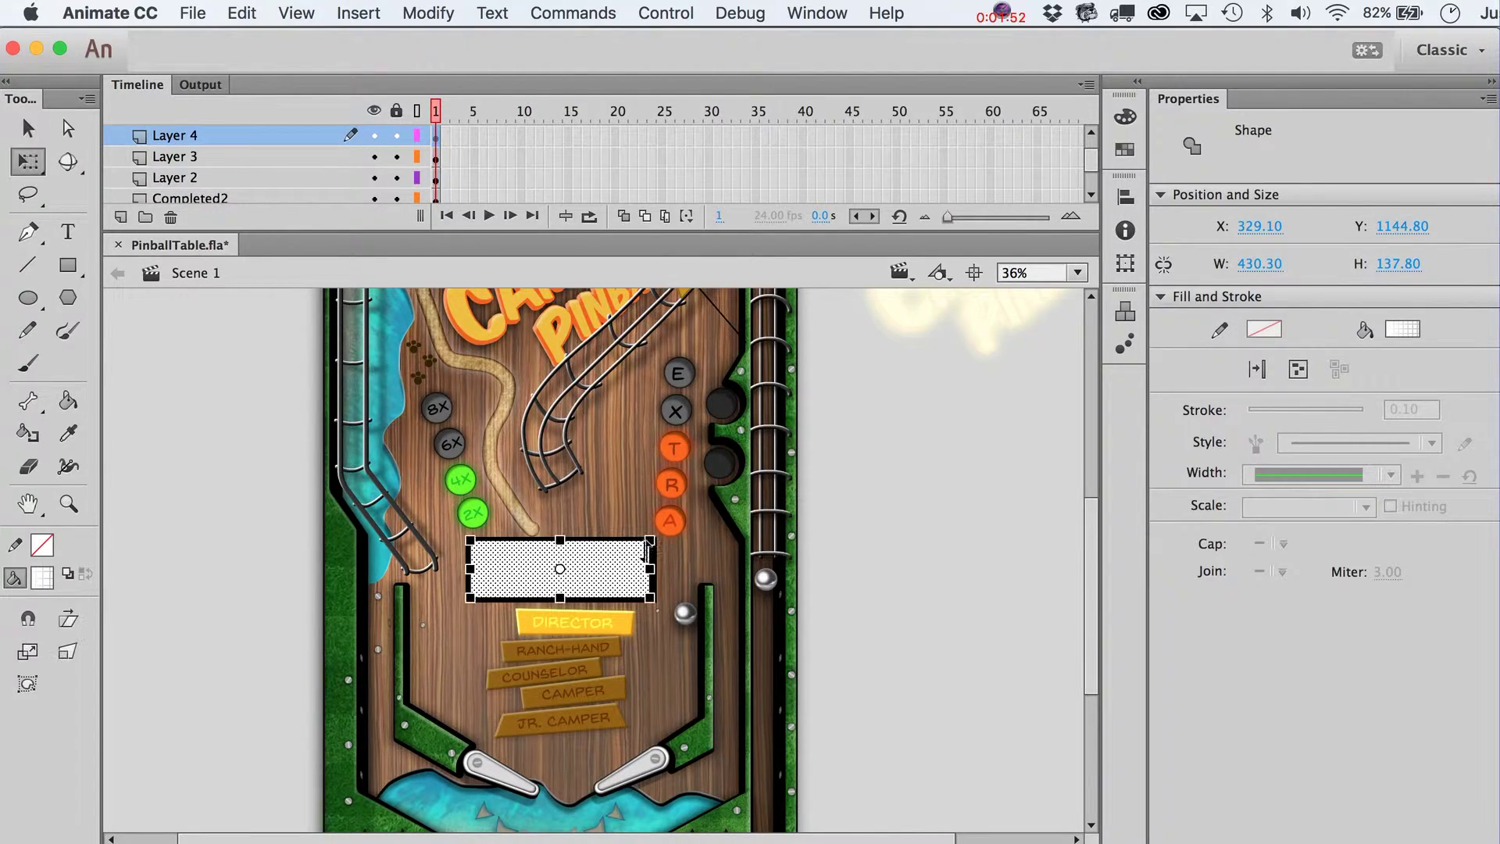
{"action": "left_click_drag", "start_coordinate": [648, 544], "coordinate": [649, 507]}
{"action": "key", "text": "v"}
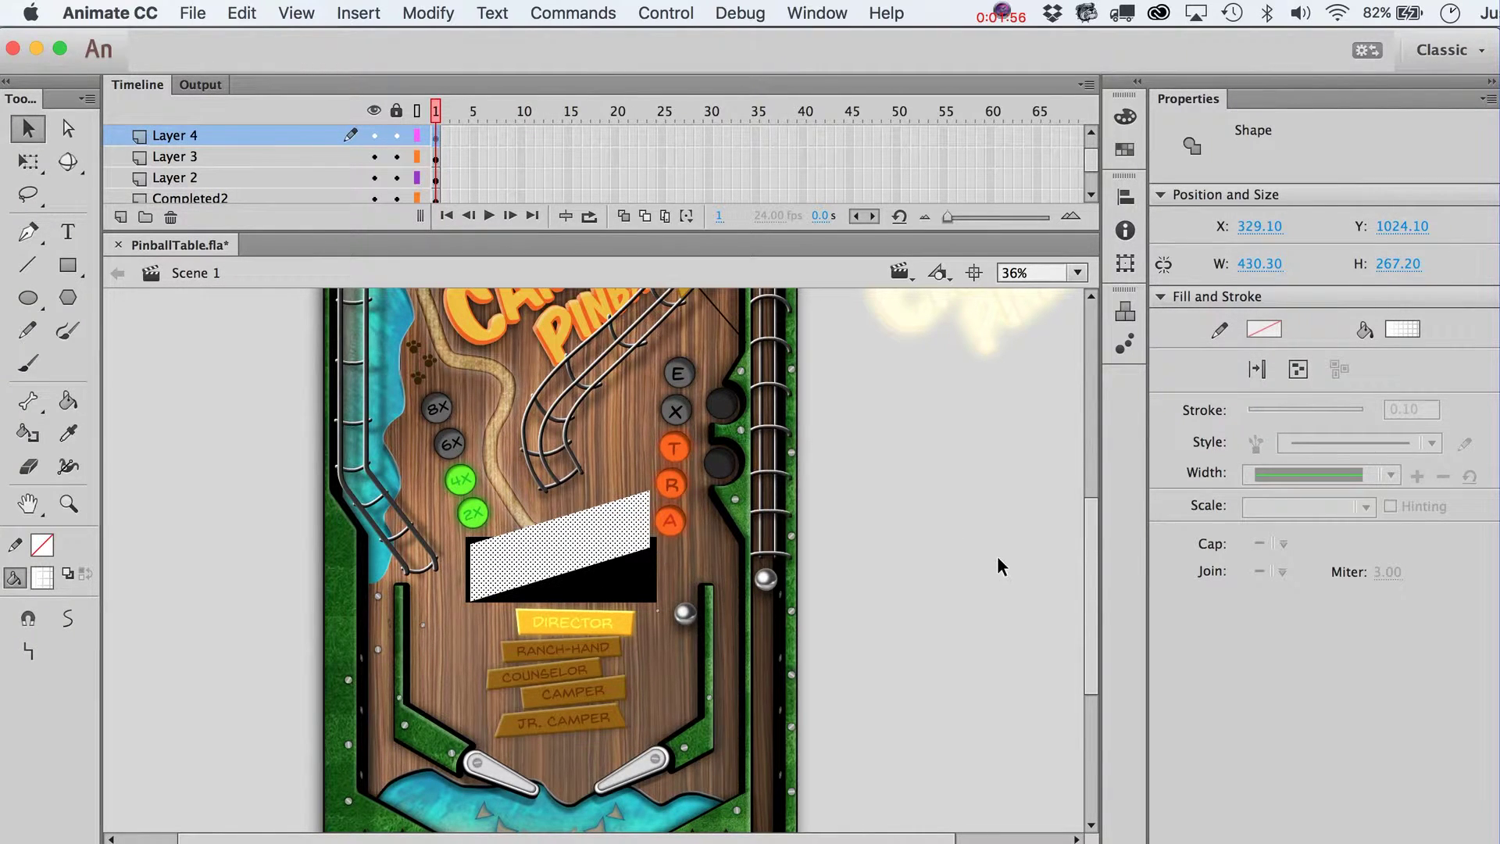
{"action": "left_click", "coordinate": [997, 556]}
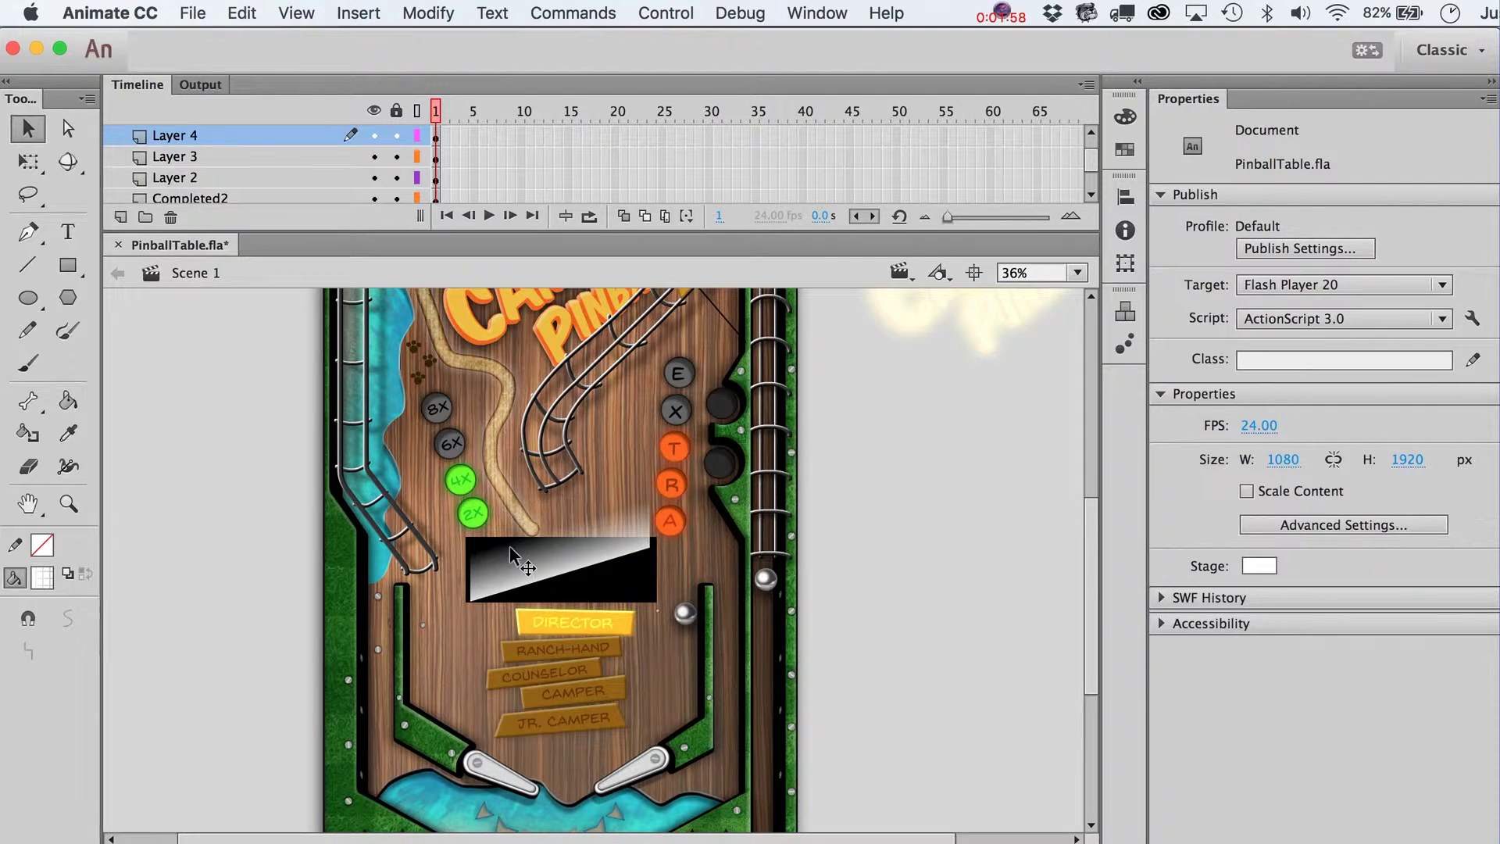
Step: Reduce the gradient shape's slant with Free Transform to an overall height of about 200 px
{"action": "left_click", "coordinate": [519, 571]}
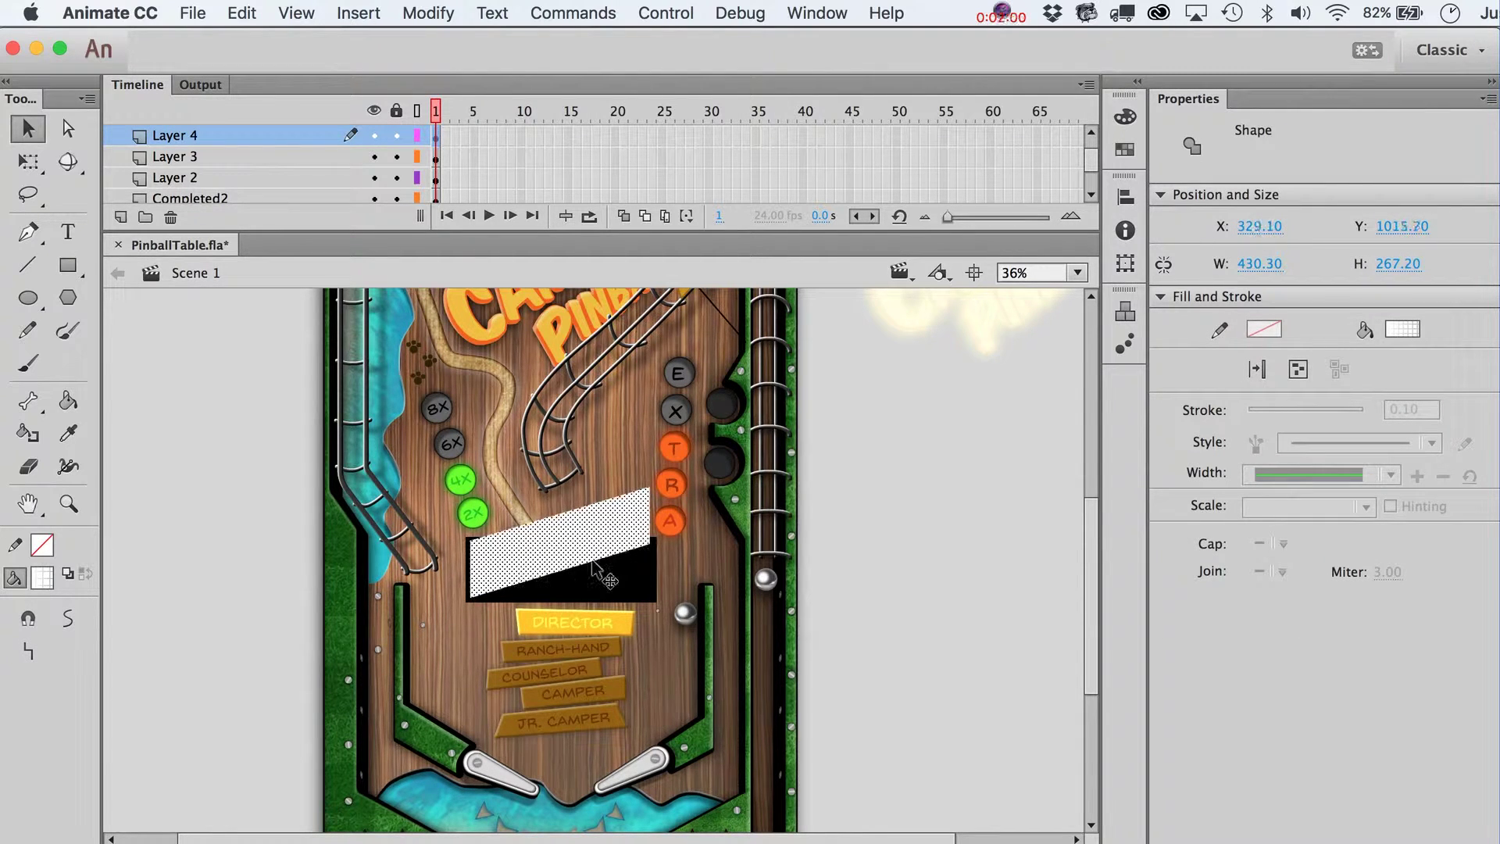
{"action": "key", "text": "q"}
{"action": "left_click_drag", "start_coordinate": [650, 502], "coordinate": [651, 529]}
{"action": "key", "text": "v"}
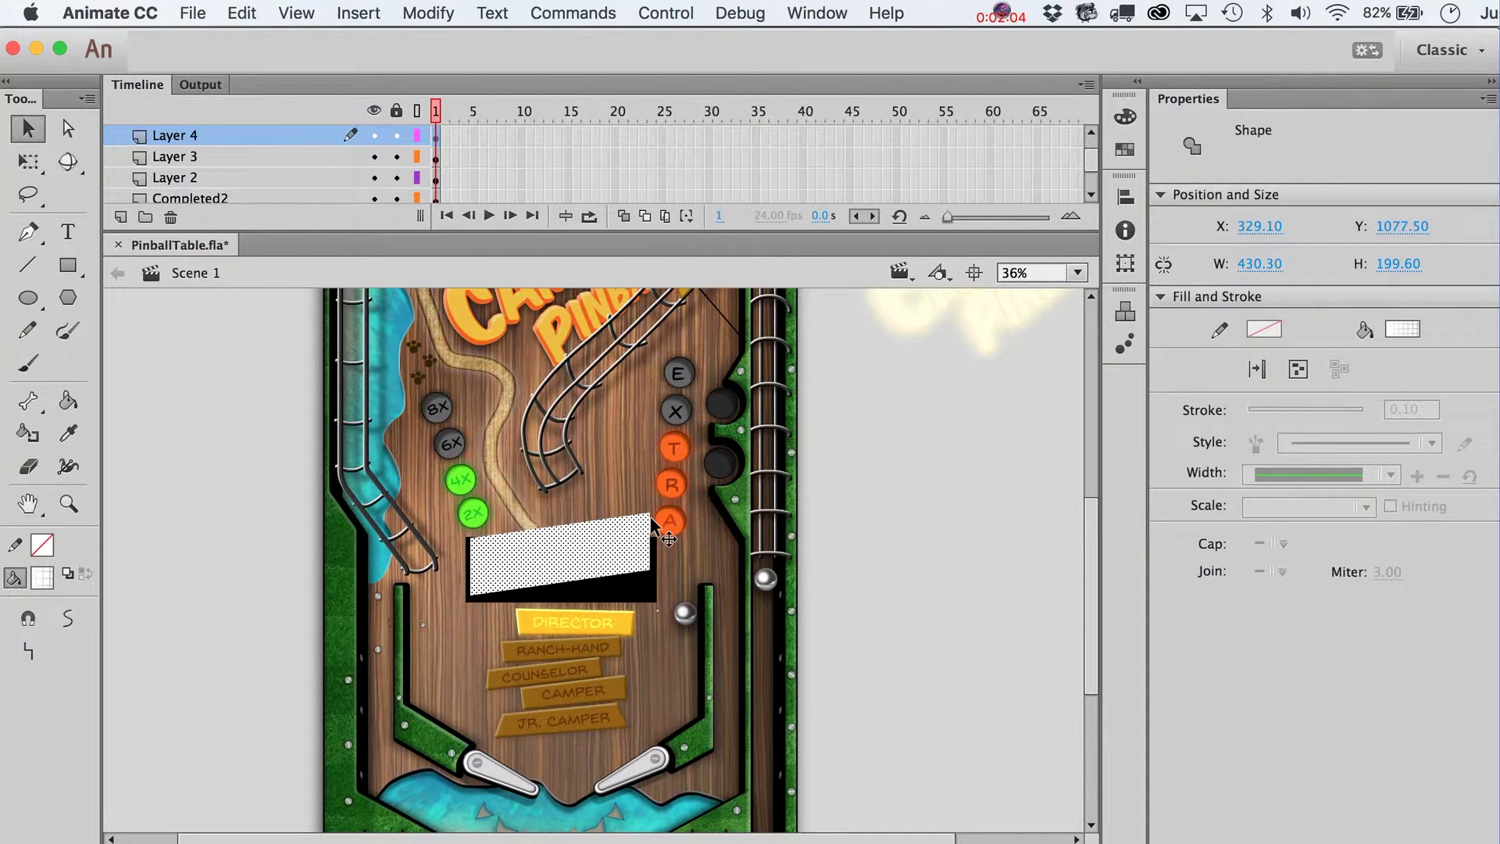
{"action": "left_click", "coordinate": [891, 542]}
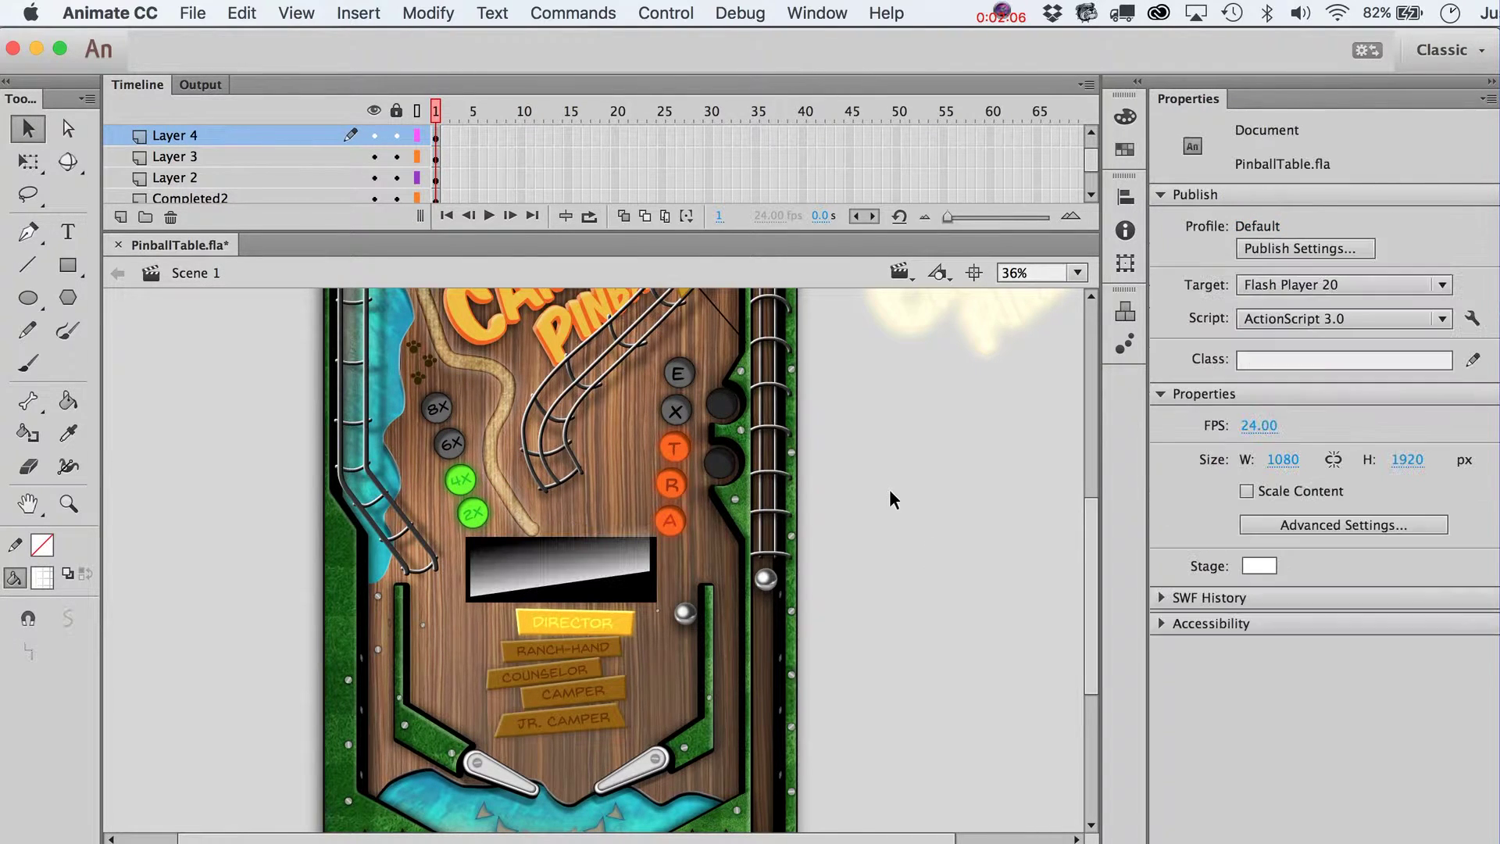
{"action": "left_click_drag", "start_coordinate": [914, 490], "coordinate": [404, 539]}
{"action": "key", "text": "Delete"}
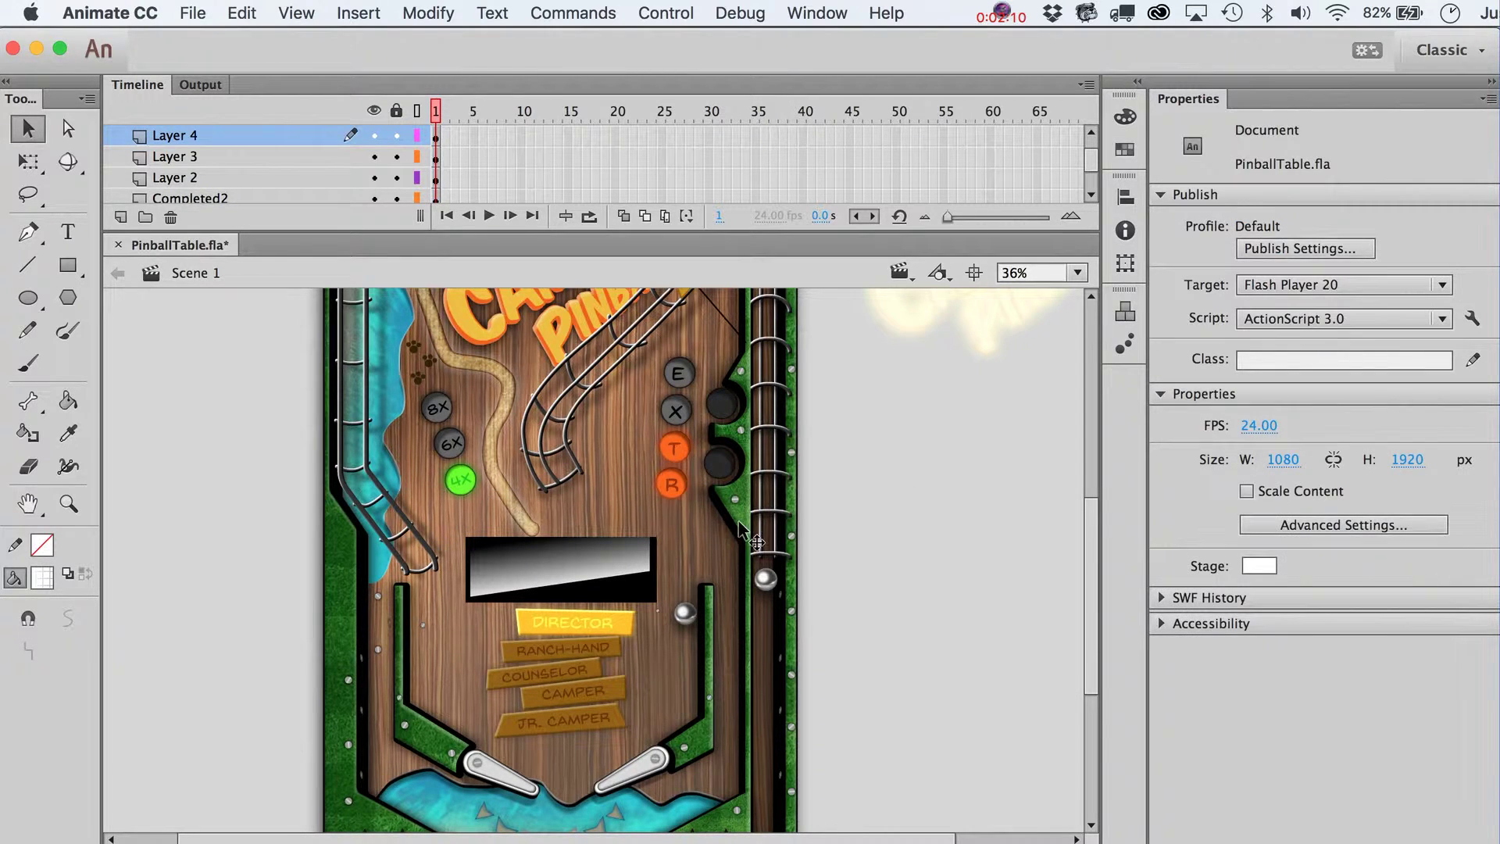
{"action": "key", "text": "super+z"}
{"action": "left_click", "coordinate": [886, 501]}
Step: Lock every layer except Layer 4 and delete the part of the gradient shape extending above the LCD panel
{"action": "left_click", "coordinate": [396, 112]}
{"action": "left_click", "coordinate": [396, 136]}
{"action": "left_click_drag", "start_coordinate": [924, 474], "coordinate": [447, 533]}
{"action": "left_click", "coordinate": [447, 533]}
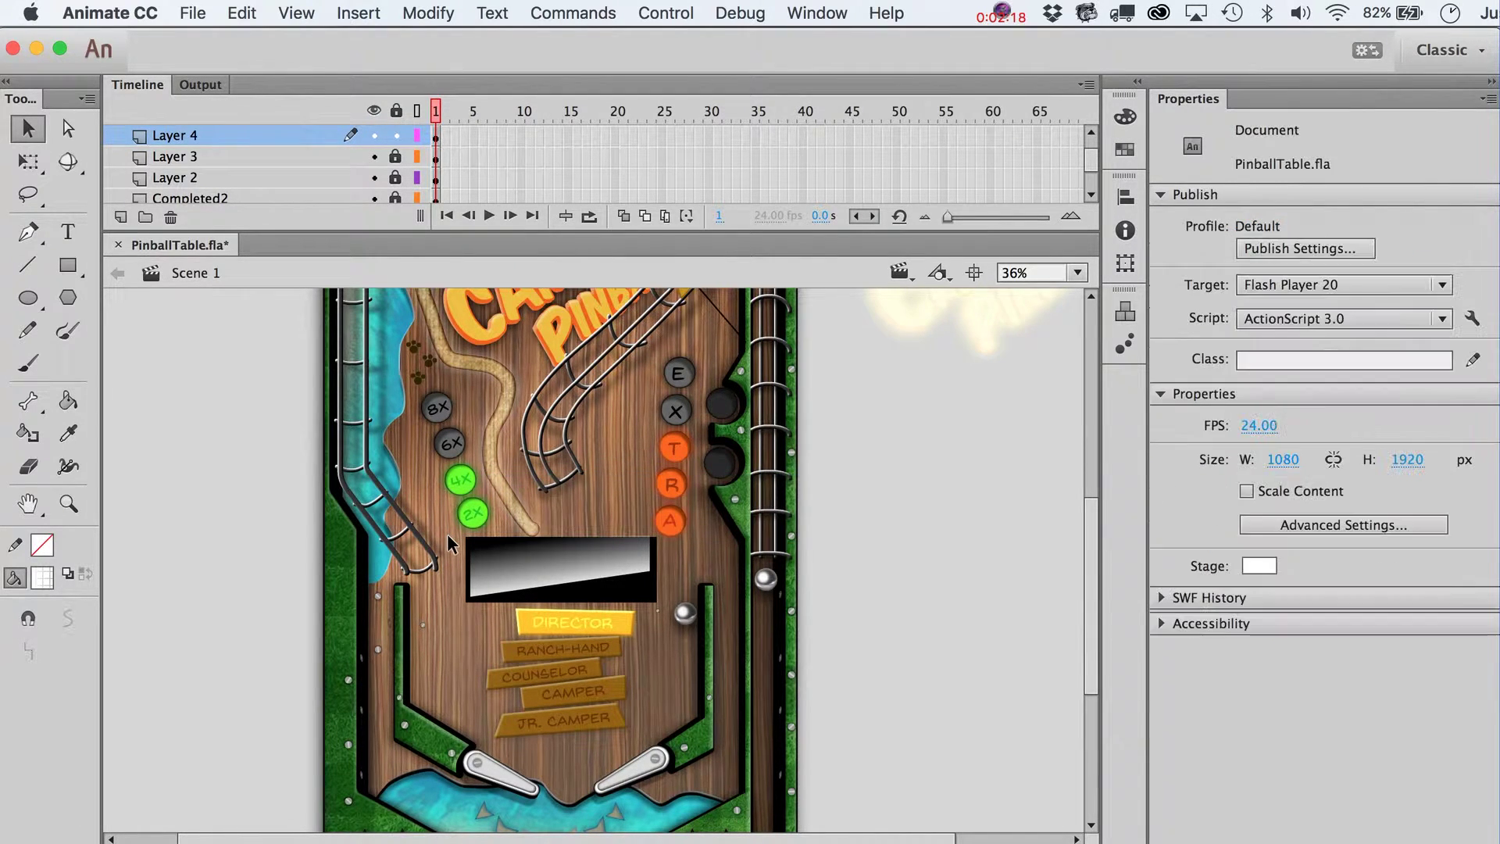
Step: Widen the gradient shape on the LCD panel to 445 px and position it at X 323.50
{"action": "left_click", "coordinate": [539, 556]}
{"action": "key", "text": "q"}
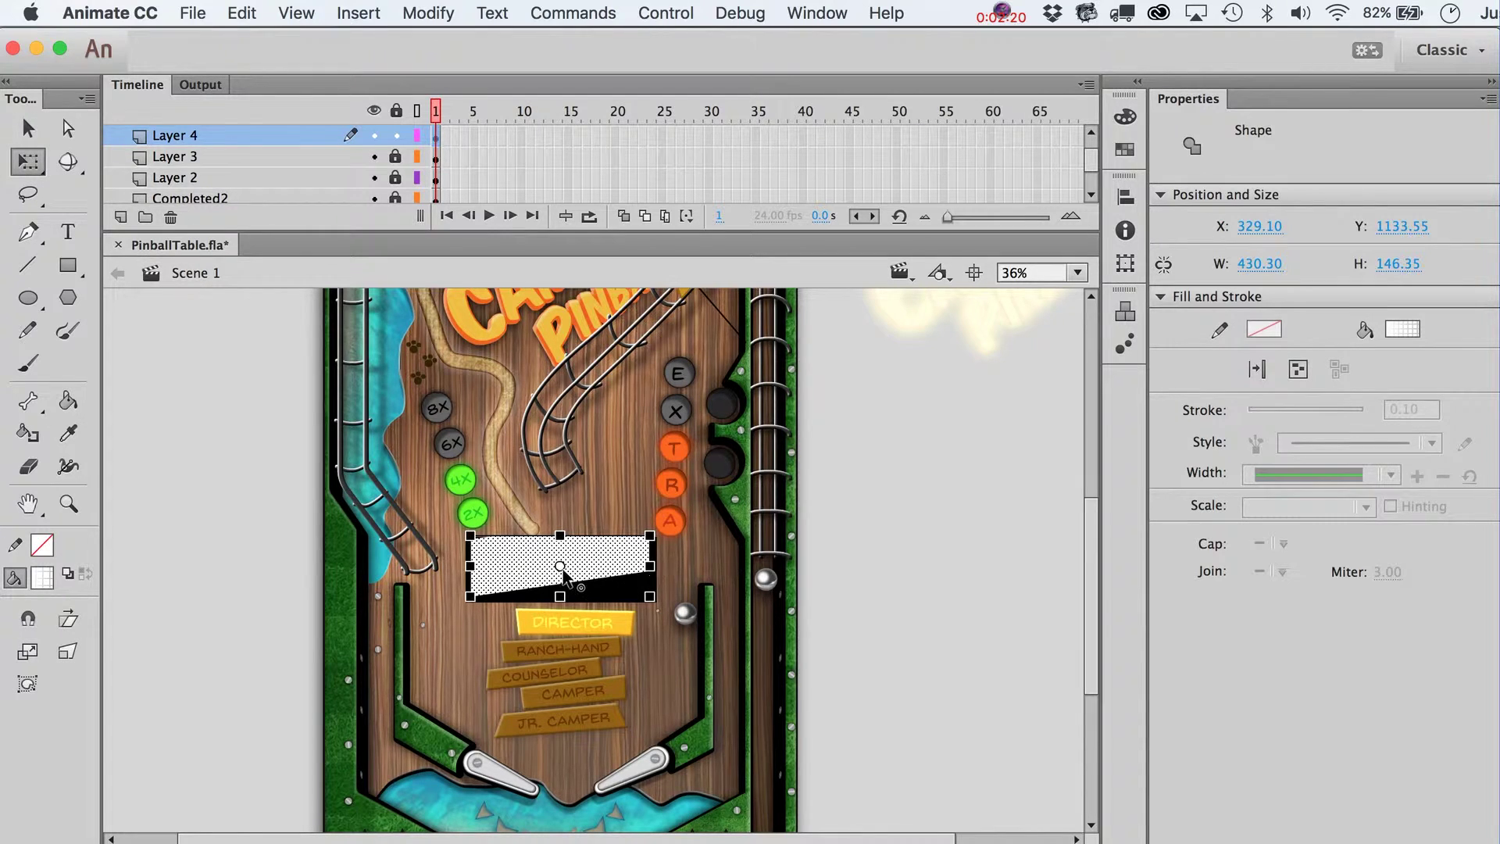
{"action": "left_click", "coordinate": [1258, 264]}
{"action": "type", "text": "4"}
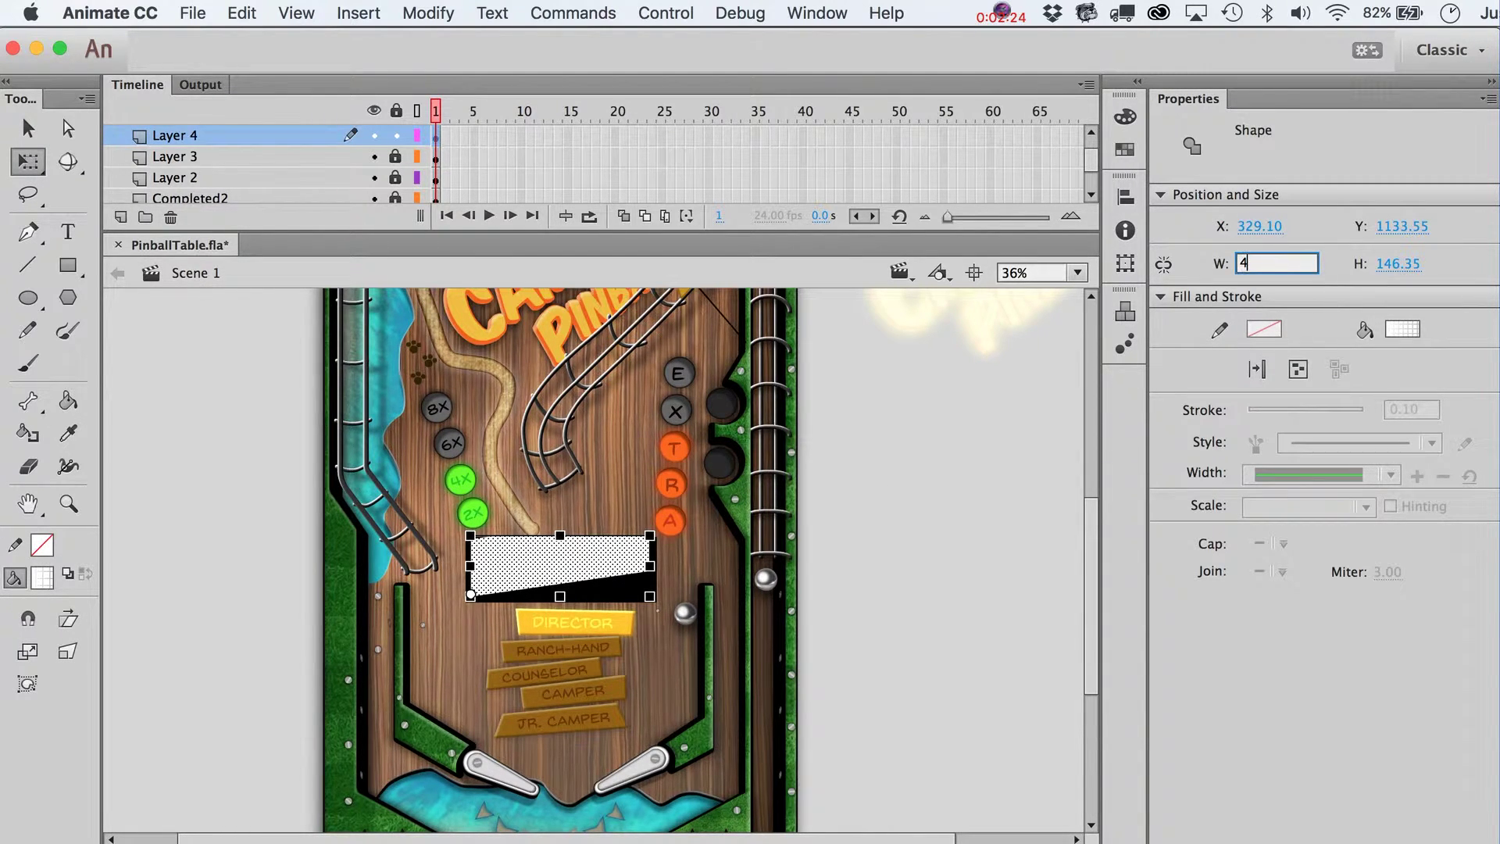
{"action": "type", "text": "35"}
{"action": "key", "text": "Return"}
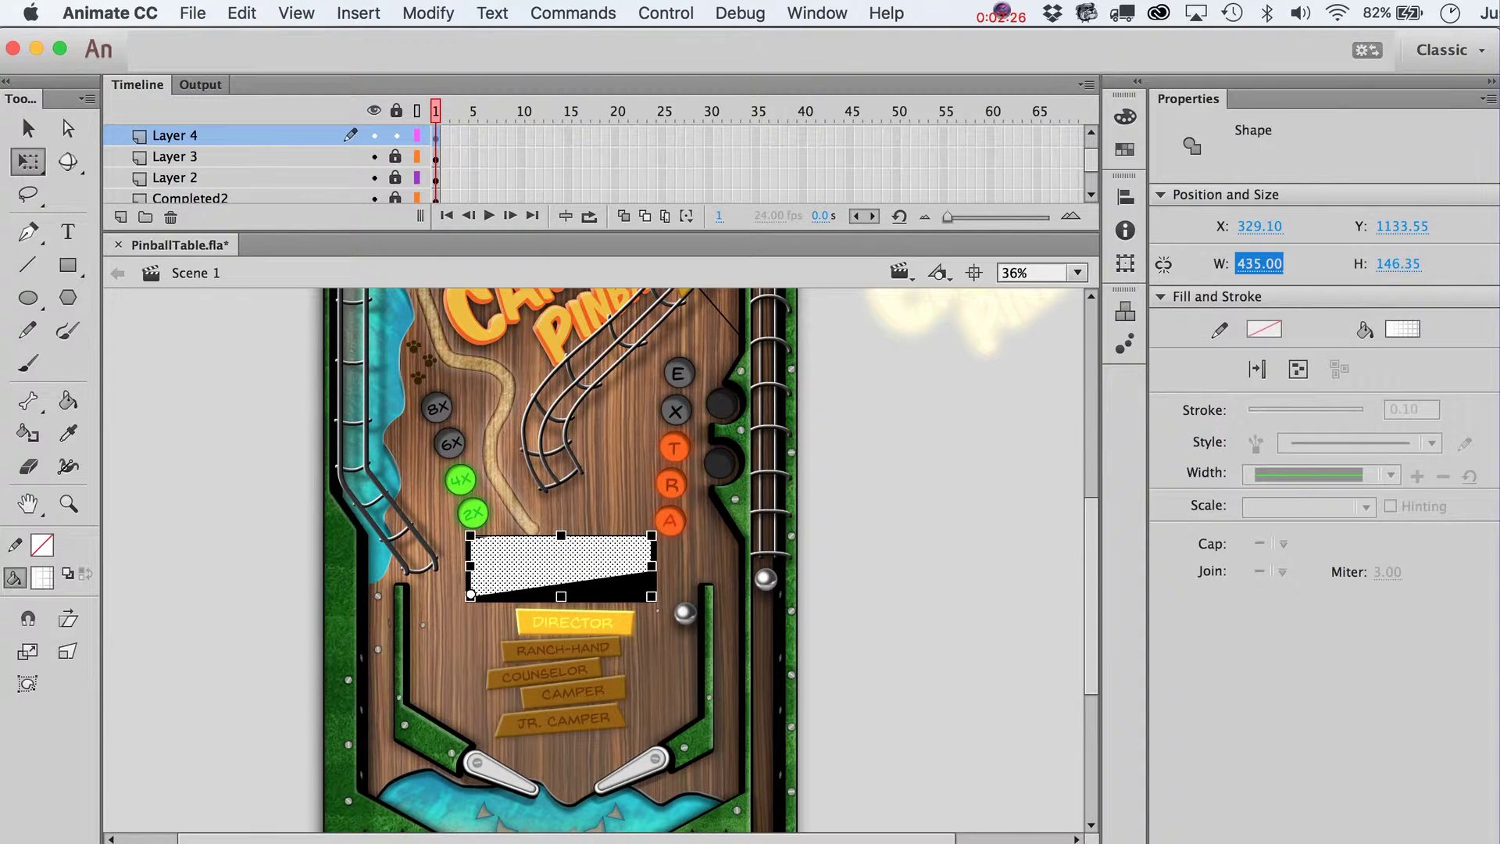
{"action": "left_click", "coordinate": [1258, 272]}
{"action": "type", "text": "445"}
{"action": "key", "text": "Return"}
{"action": "left_click", "coordinate": [953, 574]}
{"action": "left_click", "coordinate": [603, 557]}
{"action": "key", "text": "v"}
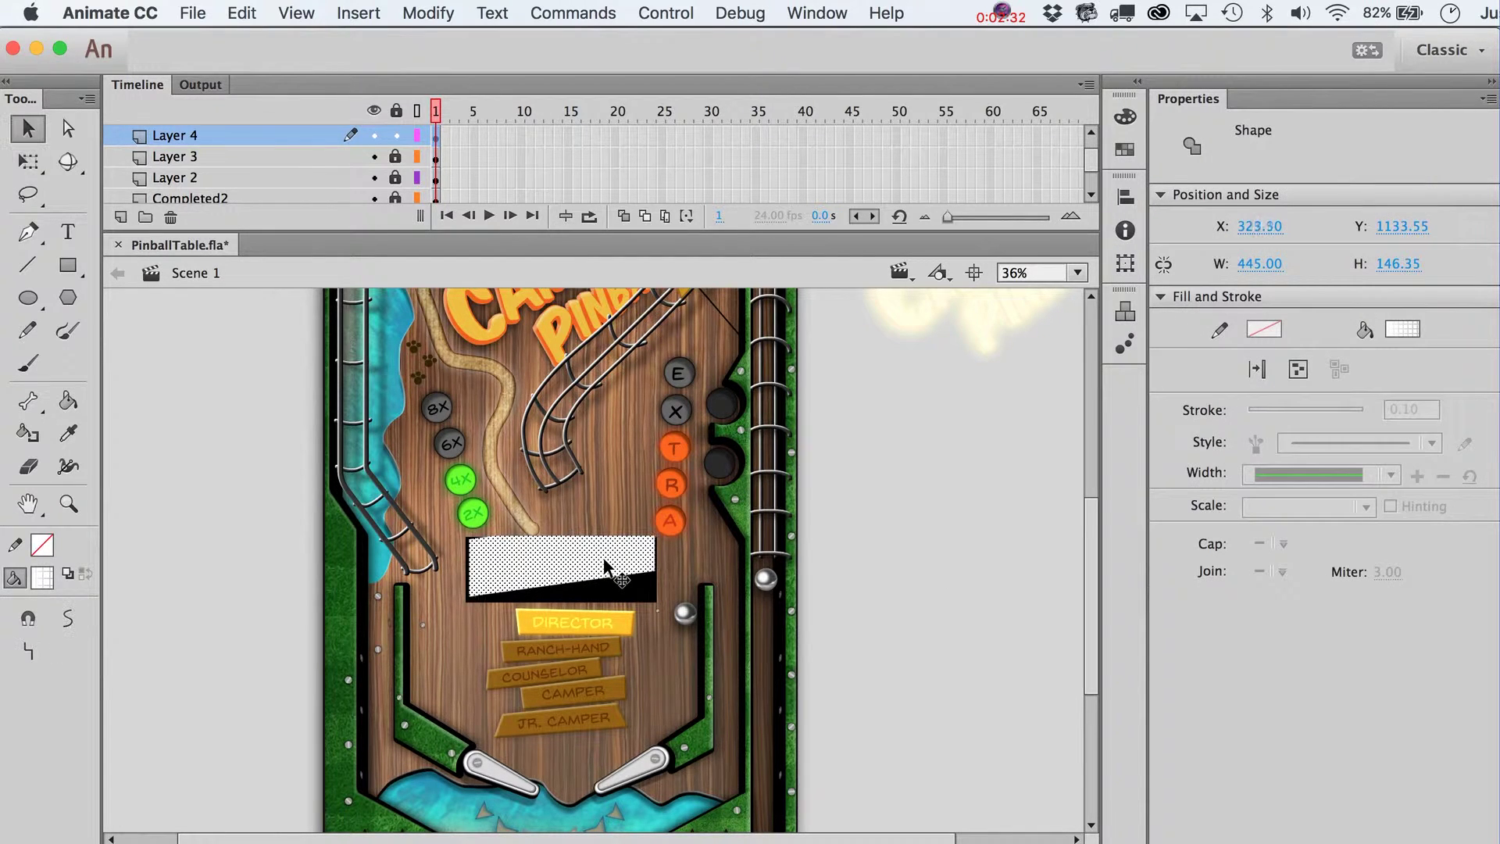
Step: Delete the thin sliver of the gradient shape that extends above the LCD panel's upper edge
{"action": "right_click", "coordinate": [875, 530]}
{"action": "left_click", "coordinate": [898, 504]}
{"action": "left_click_drag", "start_coordinate": [913, 475], "coordinate": [286, 537]}
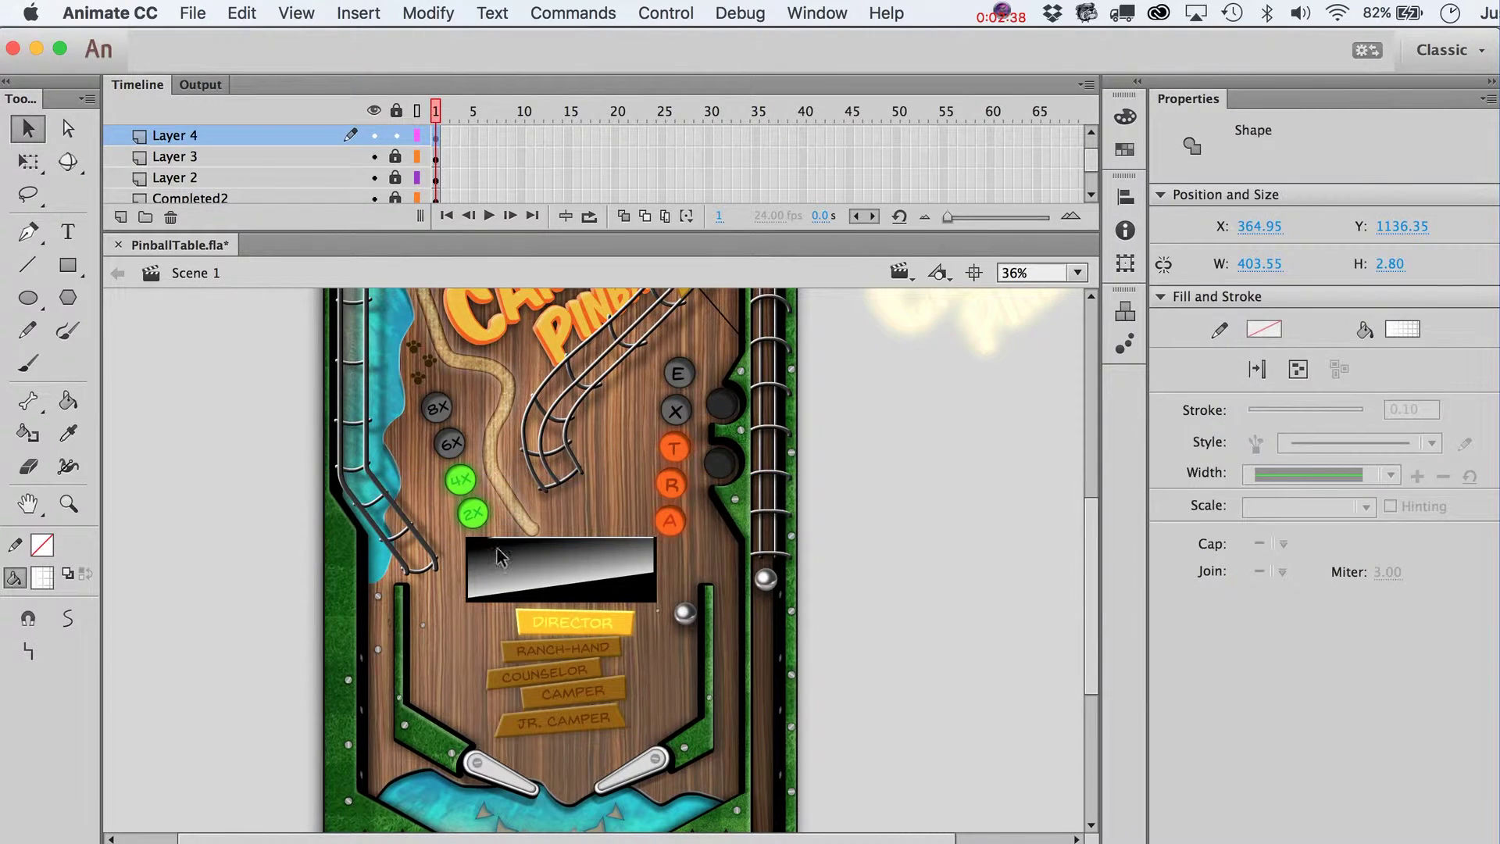
{"action": "key", "text": "Delete"}
Step: Convert the gradient shape into a movie clip symbol named Glare
{"action": "left_click", "coordinate": [578, 557]}
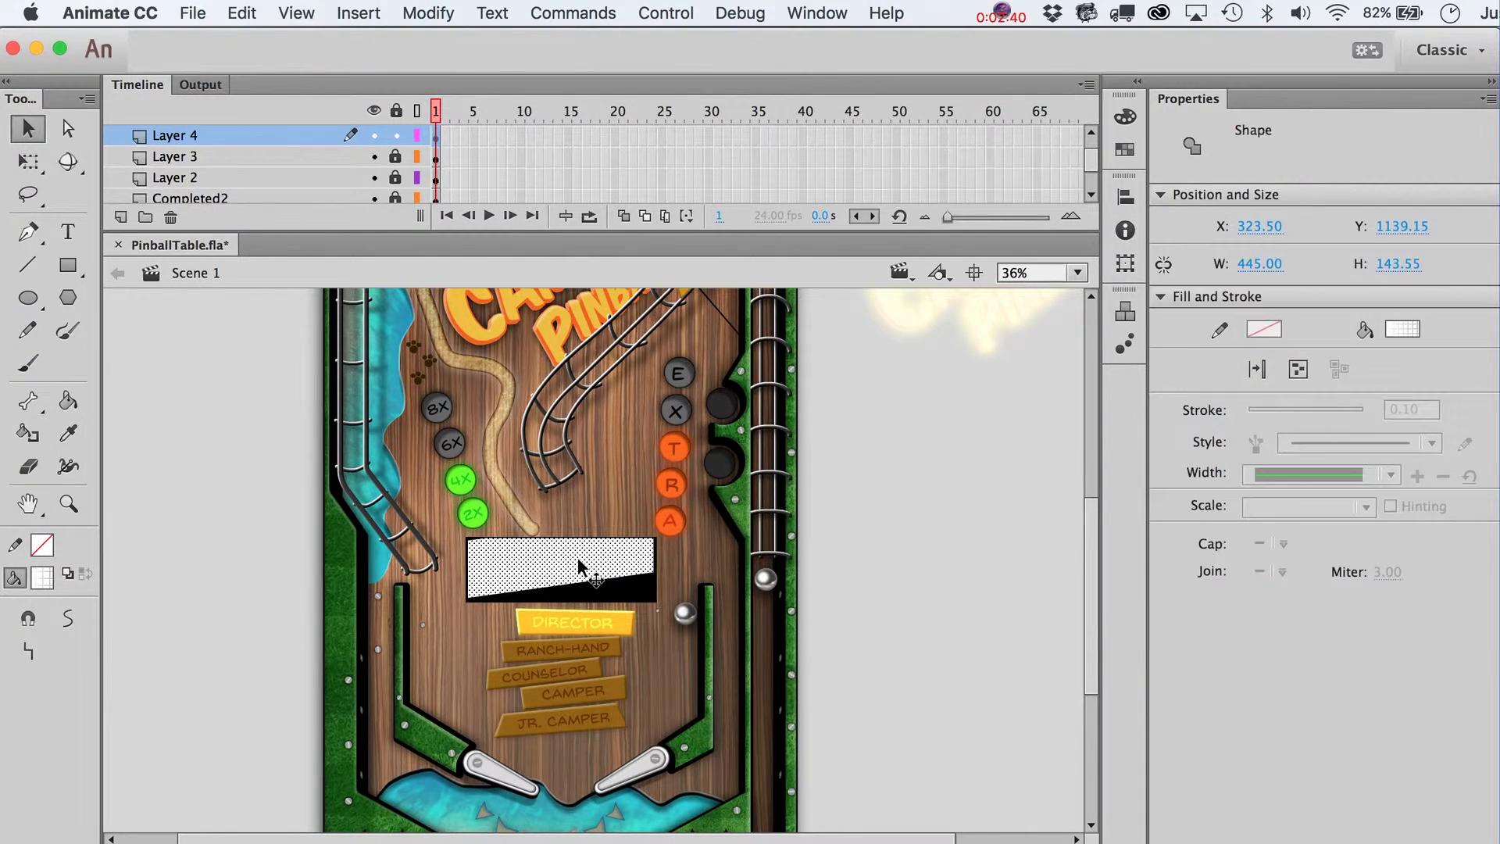
{"action": "key", "text": "F8"}
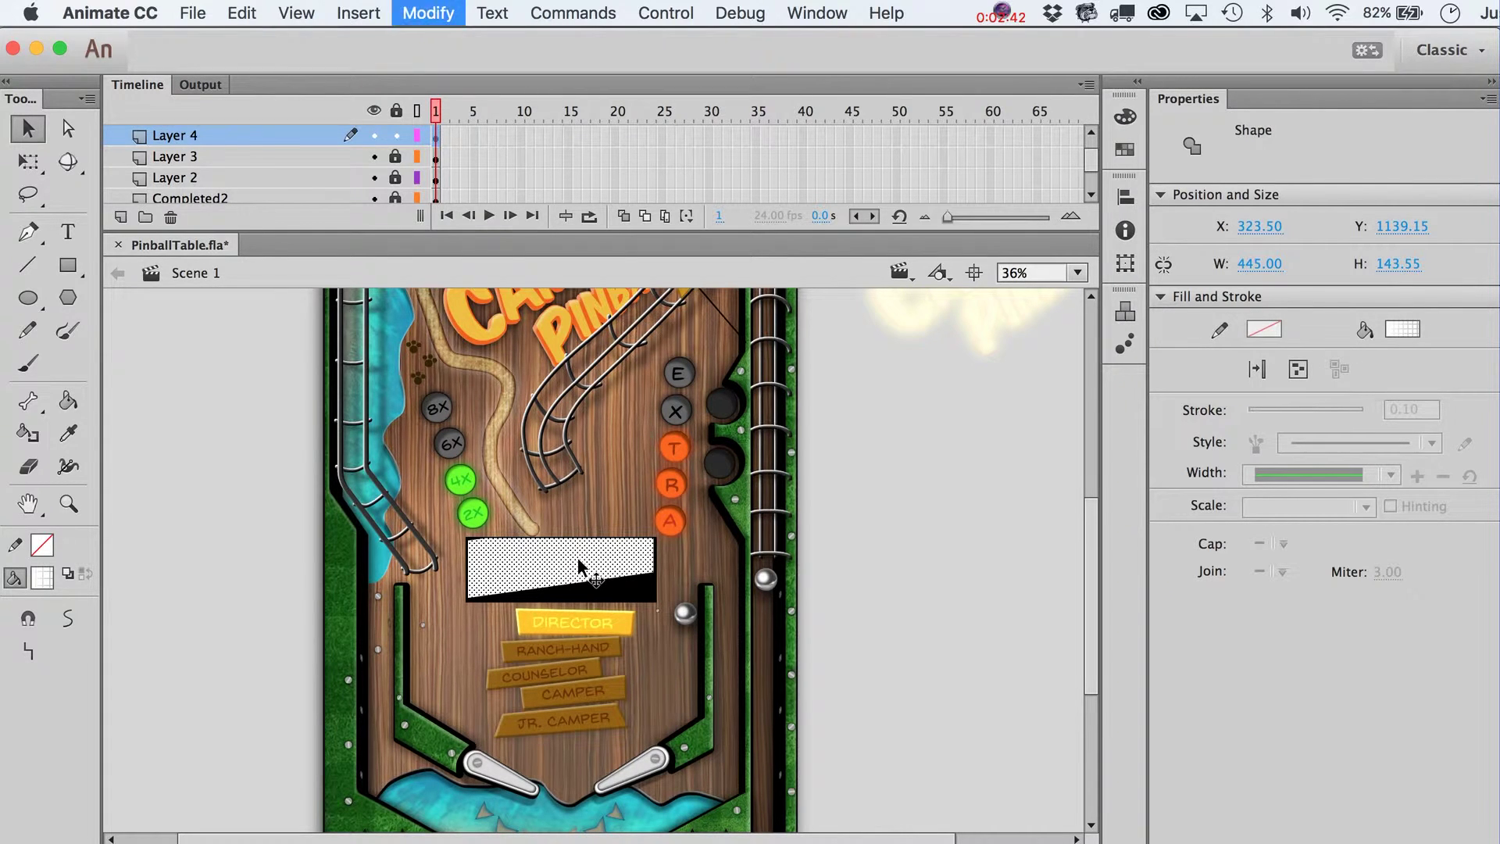
{"action": "type", "text": "Glare"}
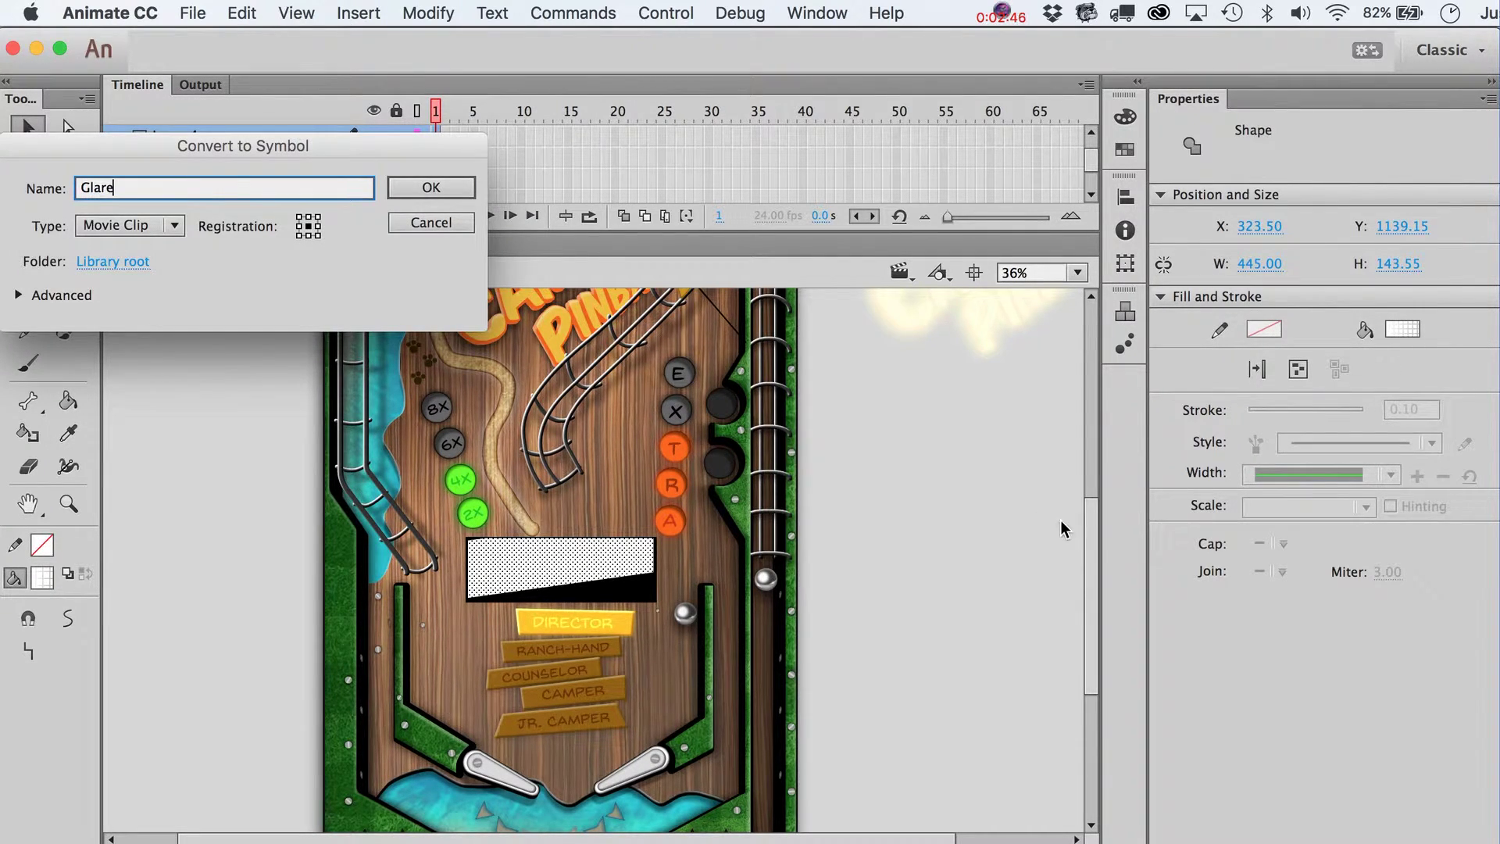
{"action": "key", "text": "Return"}
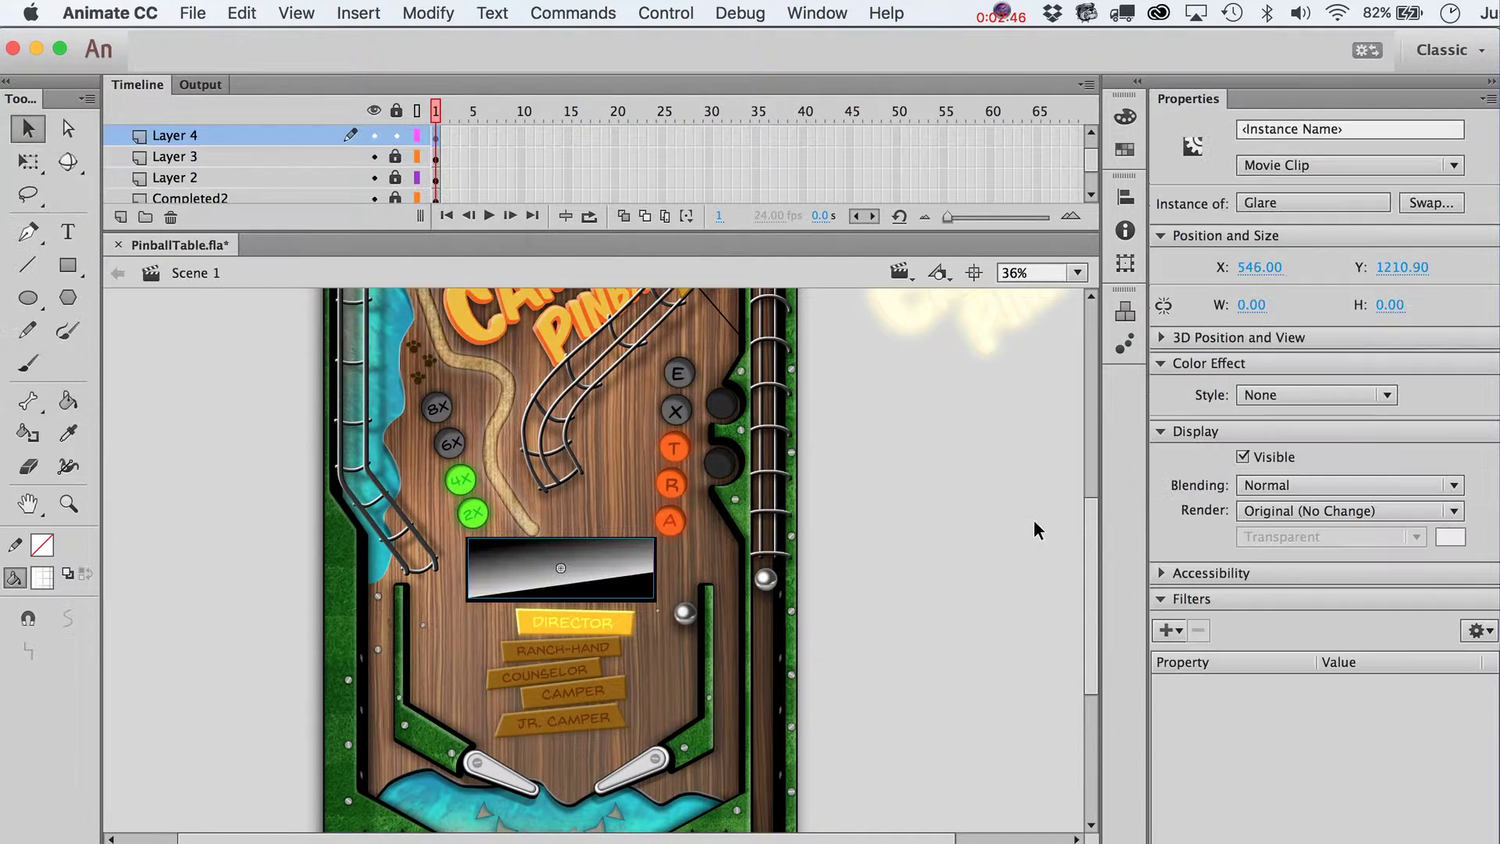
Step: Apply an Alpha color effect of 38% to the Glare movie clip
{"action": "left_click", "coordinate": [1317, 395]}
{"action": "left_click", "coordinate": [1297, 522]}
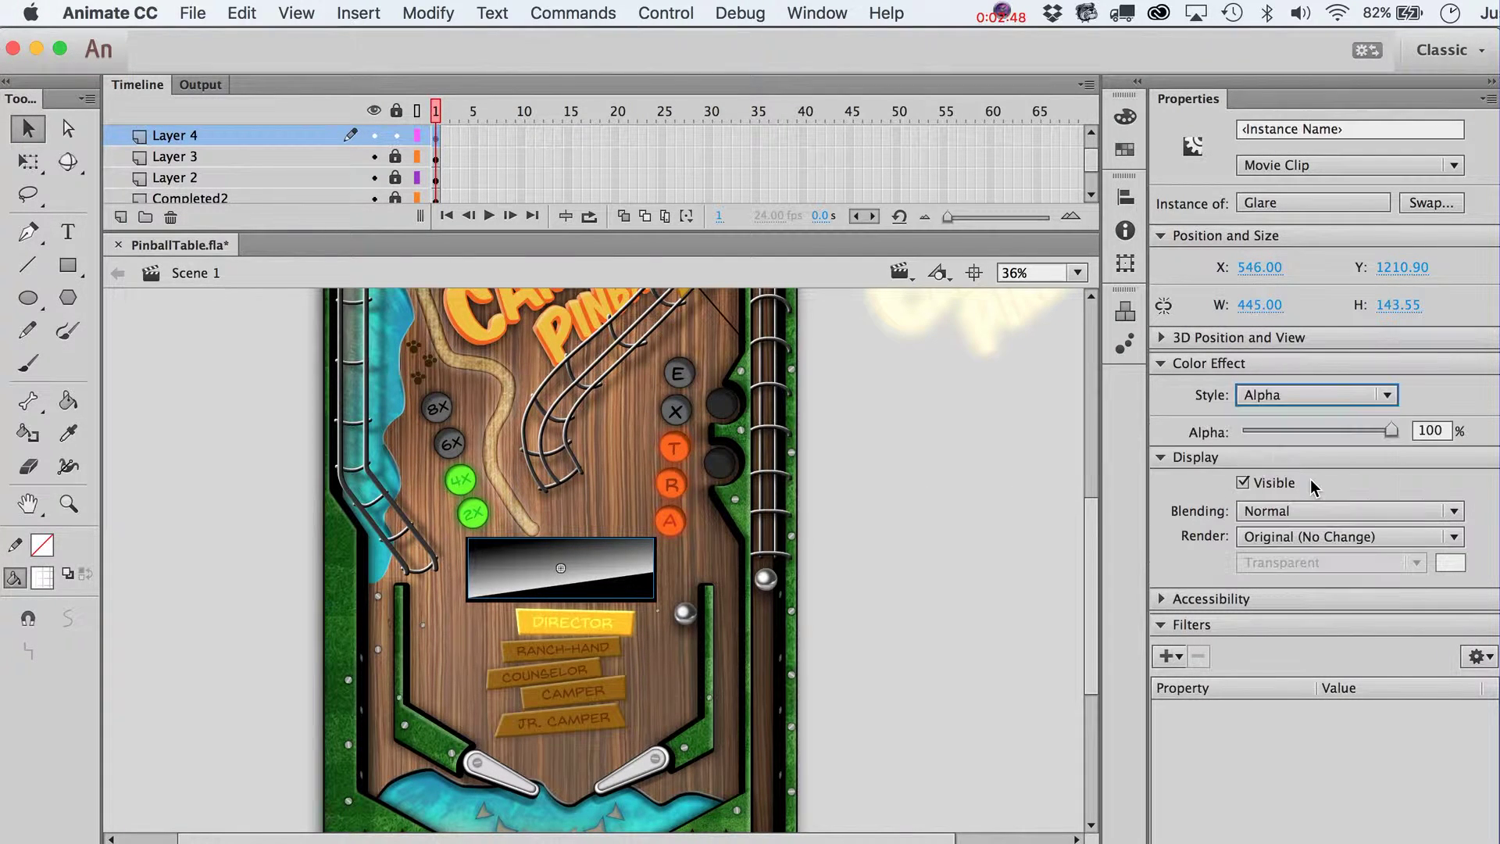
{"action": "left_click_drag", "start_coordinate": [1391, 430], "coordinate": [1298, 439]}
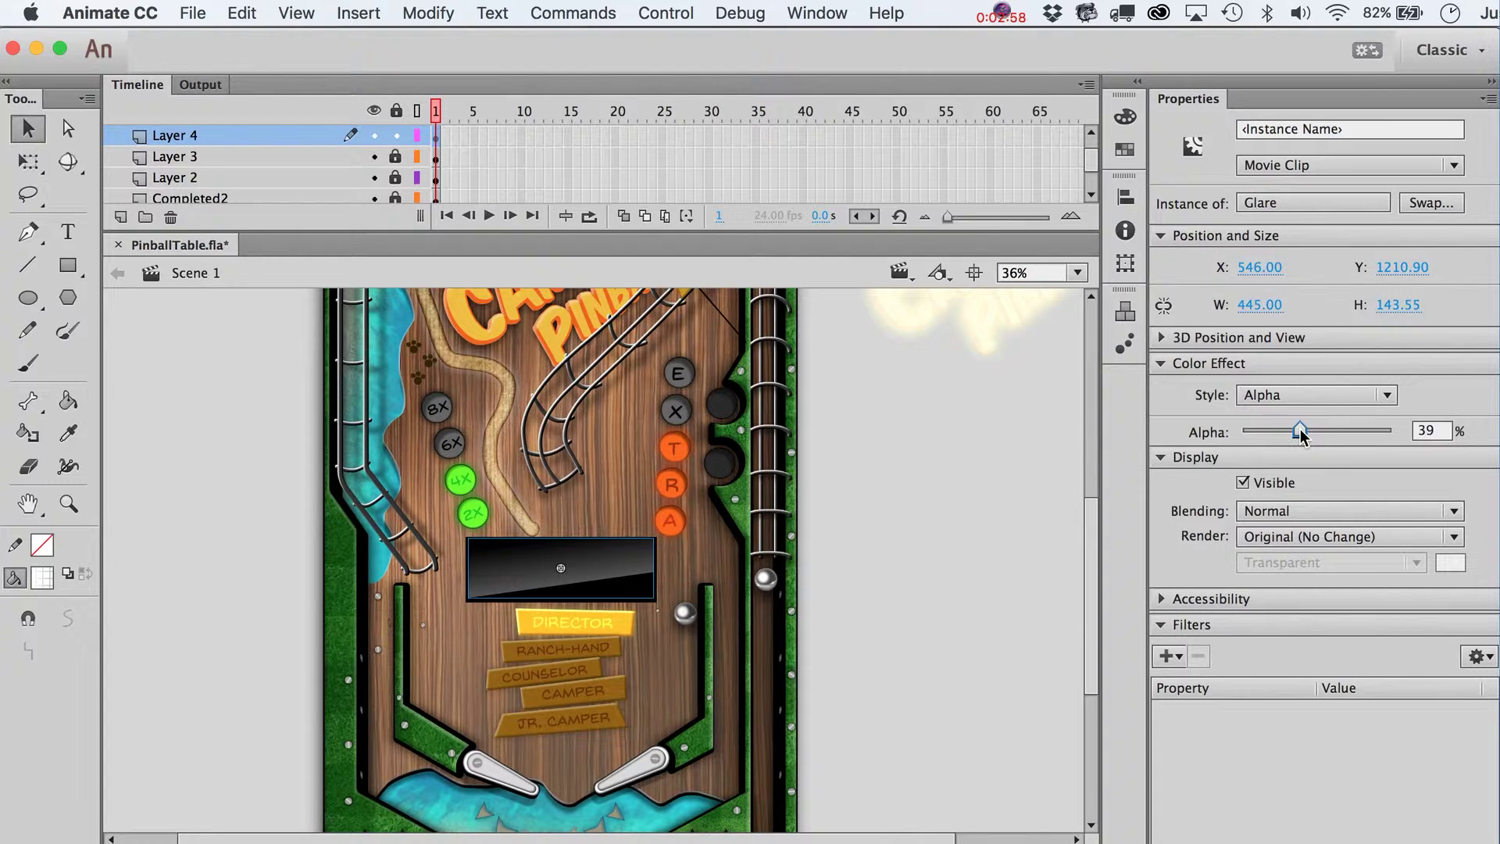
{"action": "left_click", "coordinate": [919, 532]}
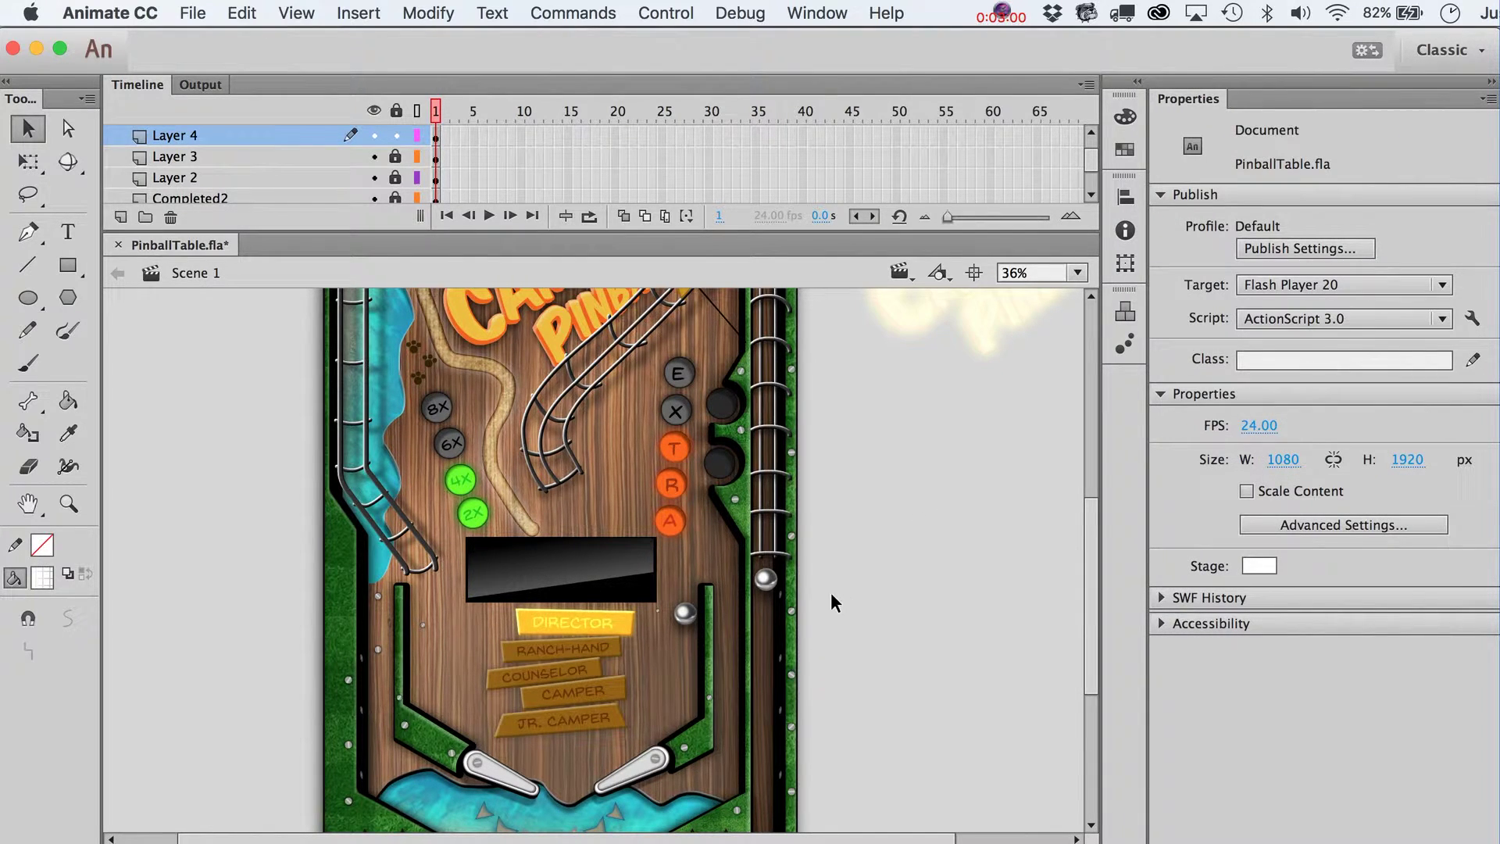
{"action": "left_click", "coordinate": [575, 593]}
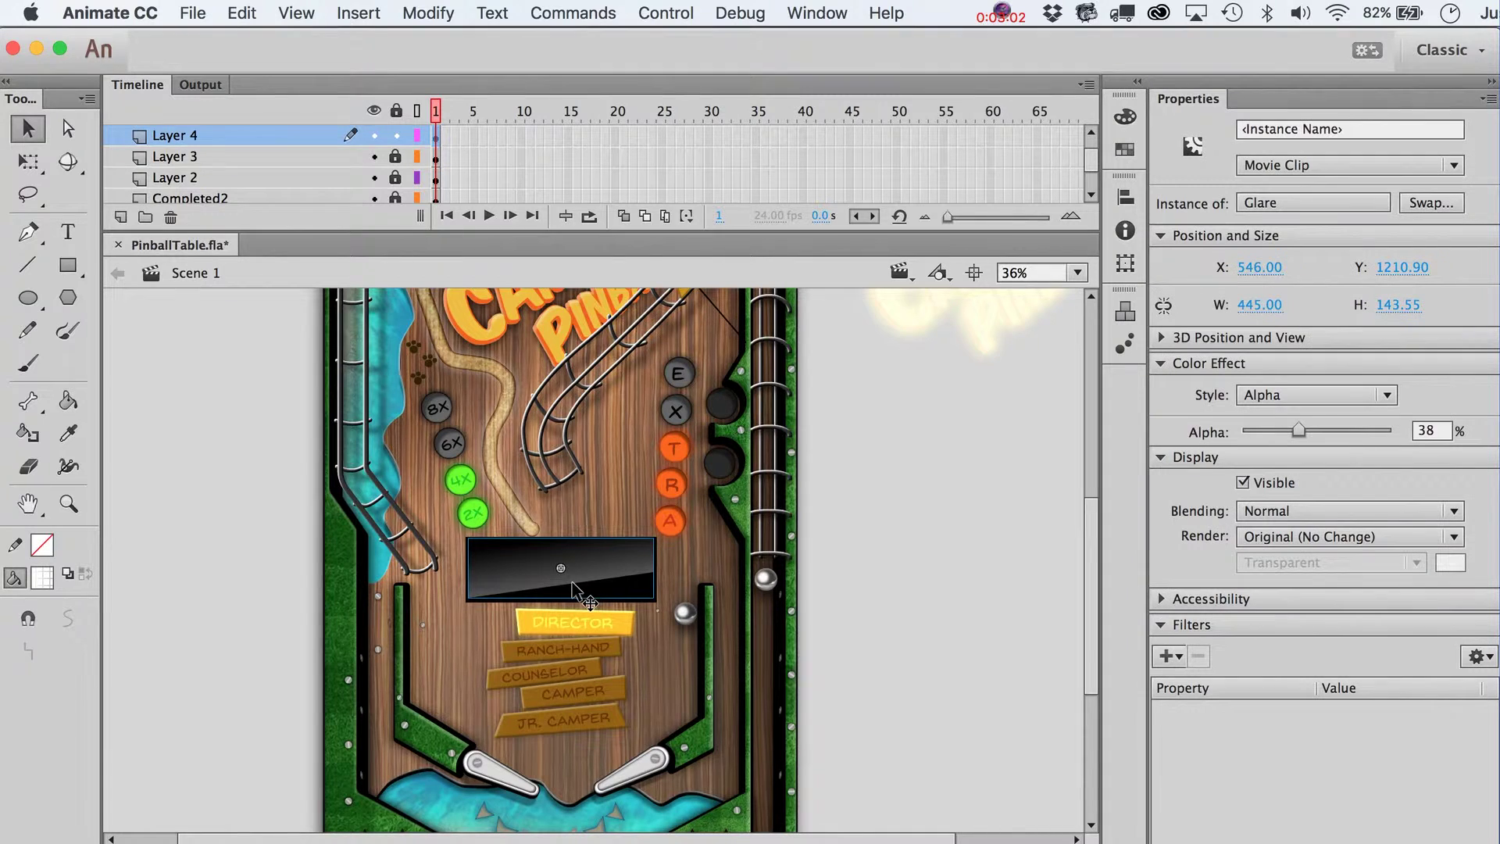
{"action": "left_click", "coordinate": [639, 603]}
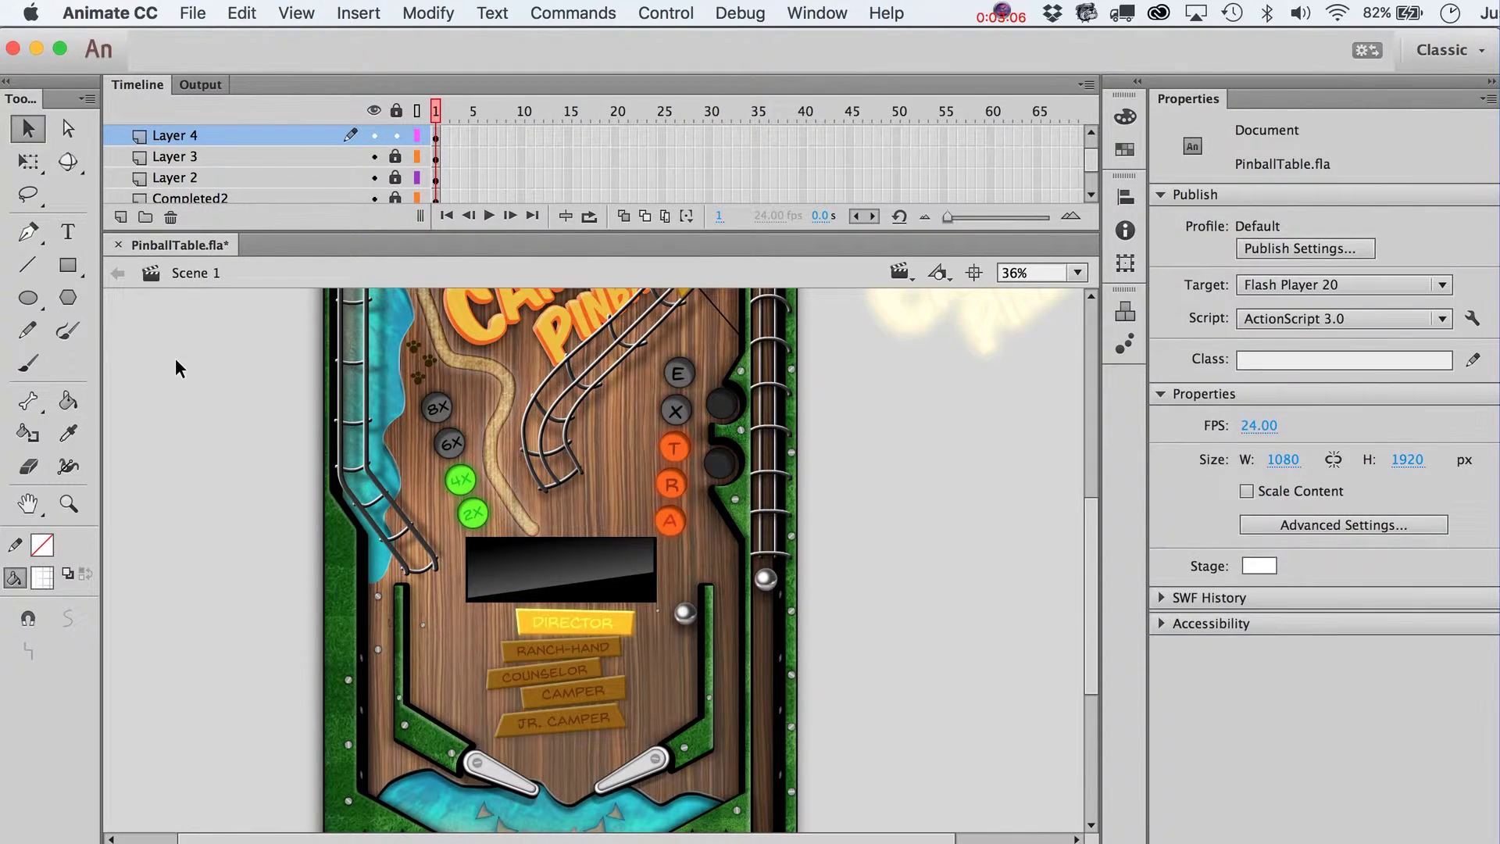
Step: Shift the Glare movie clip slightly toward the LCD panel's right edge, to X 547.60
{"action": "left_click", "coordinate": [28, 297]}
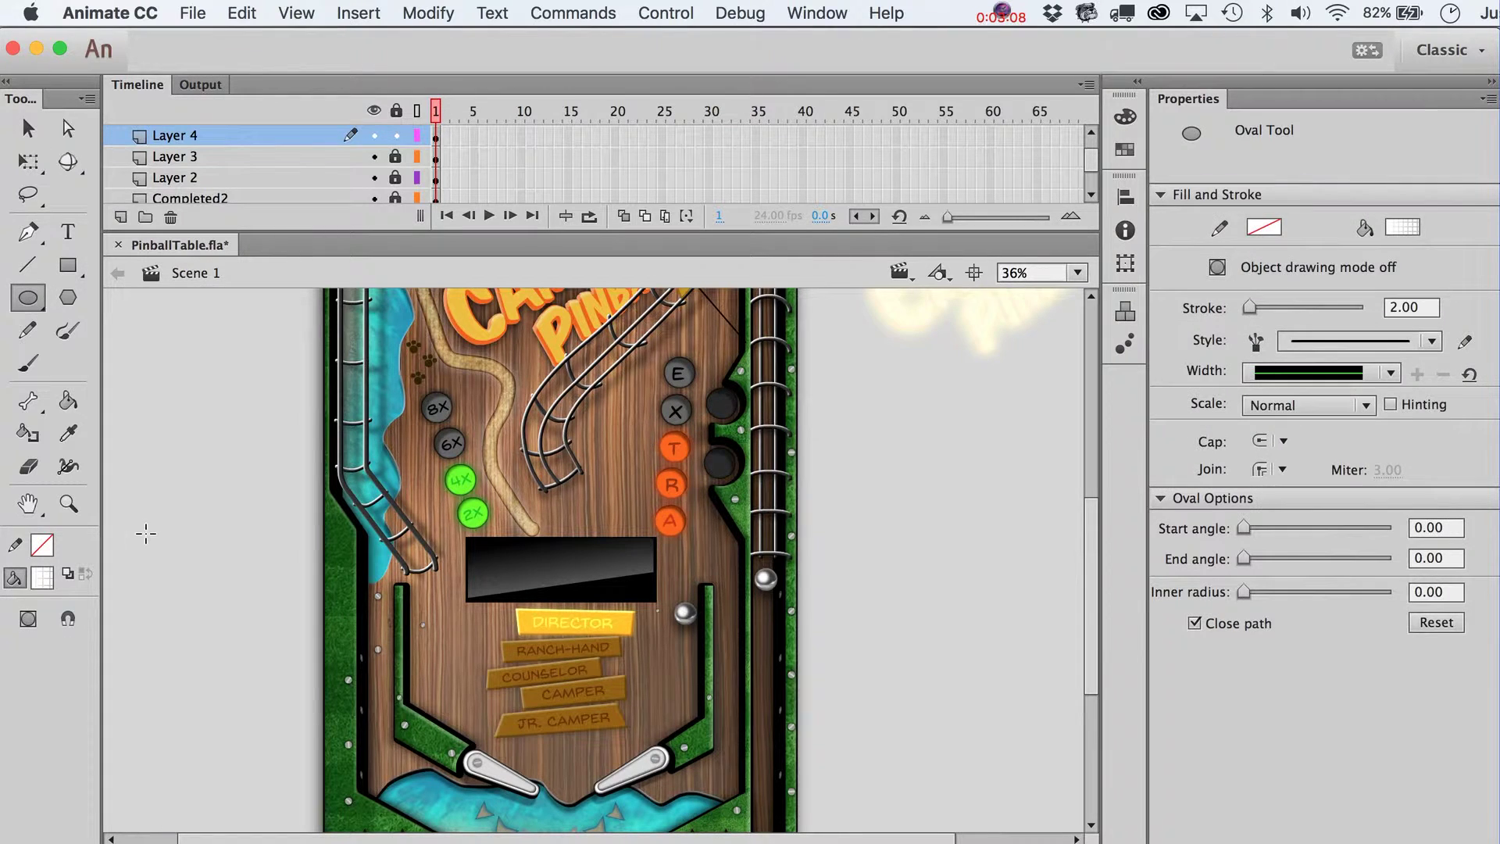
{"action": "key", "text": "z"}
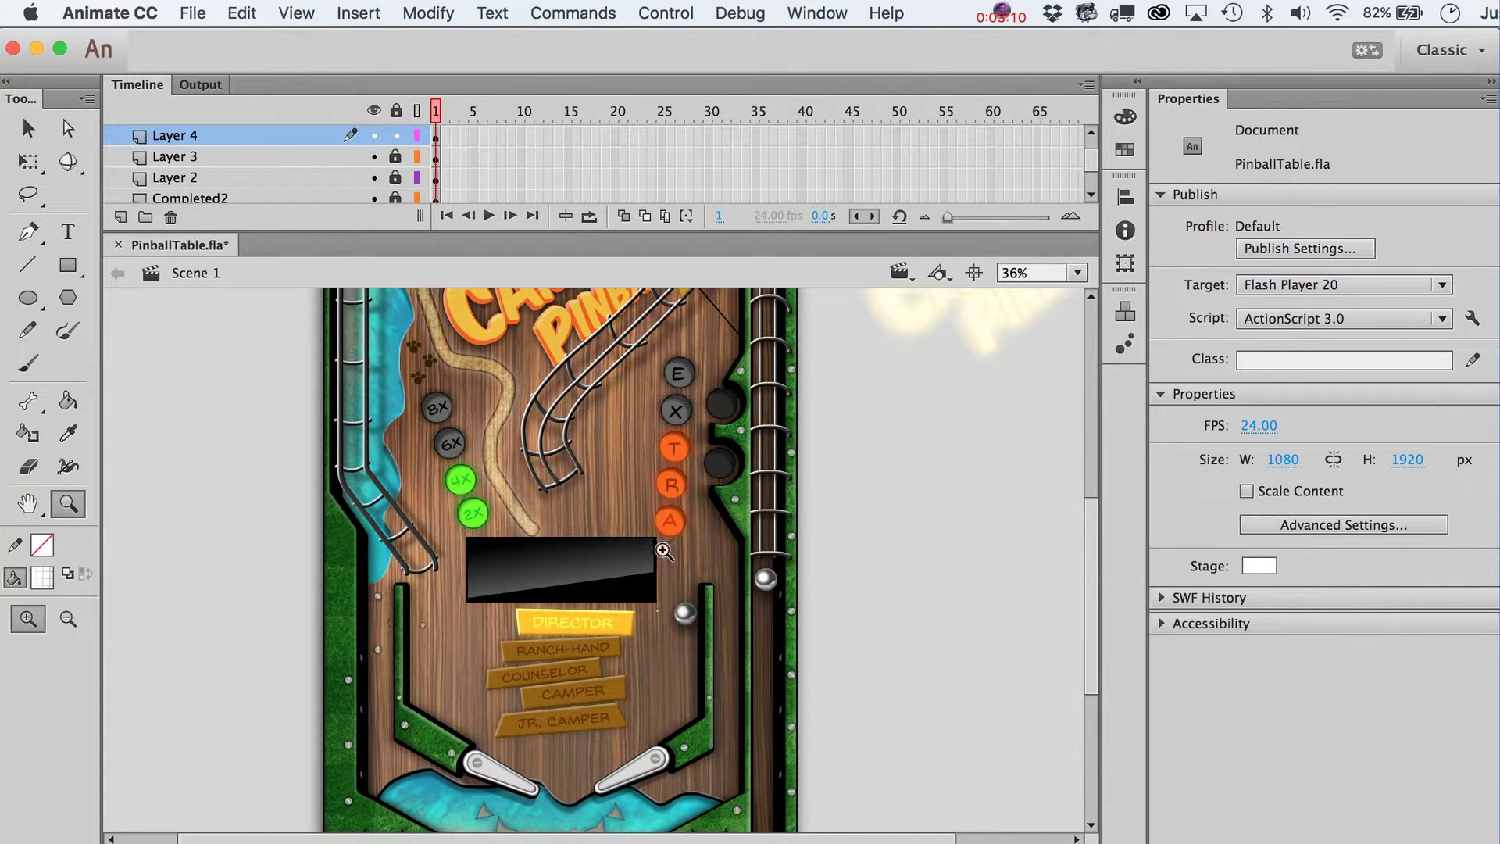
{"action": "left_click_drag", "start_coordinate": [656, 514], "coordinate": [945, 655]}
{"action": "scroll", "coordinate": [944, 655], "scroll_direction": "left", "scroll_amount": 10}
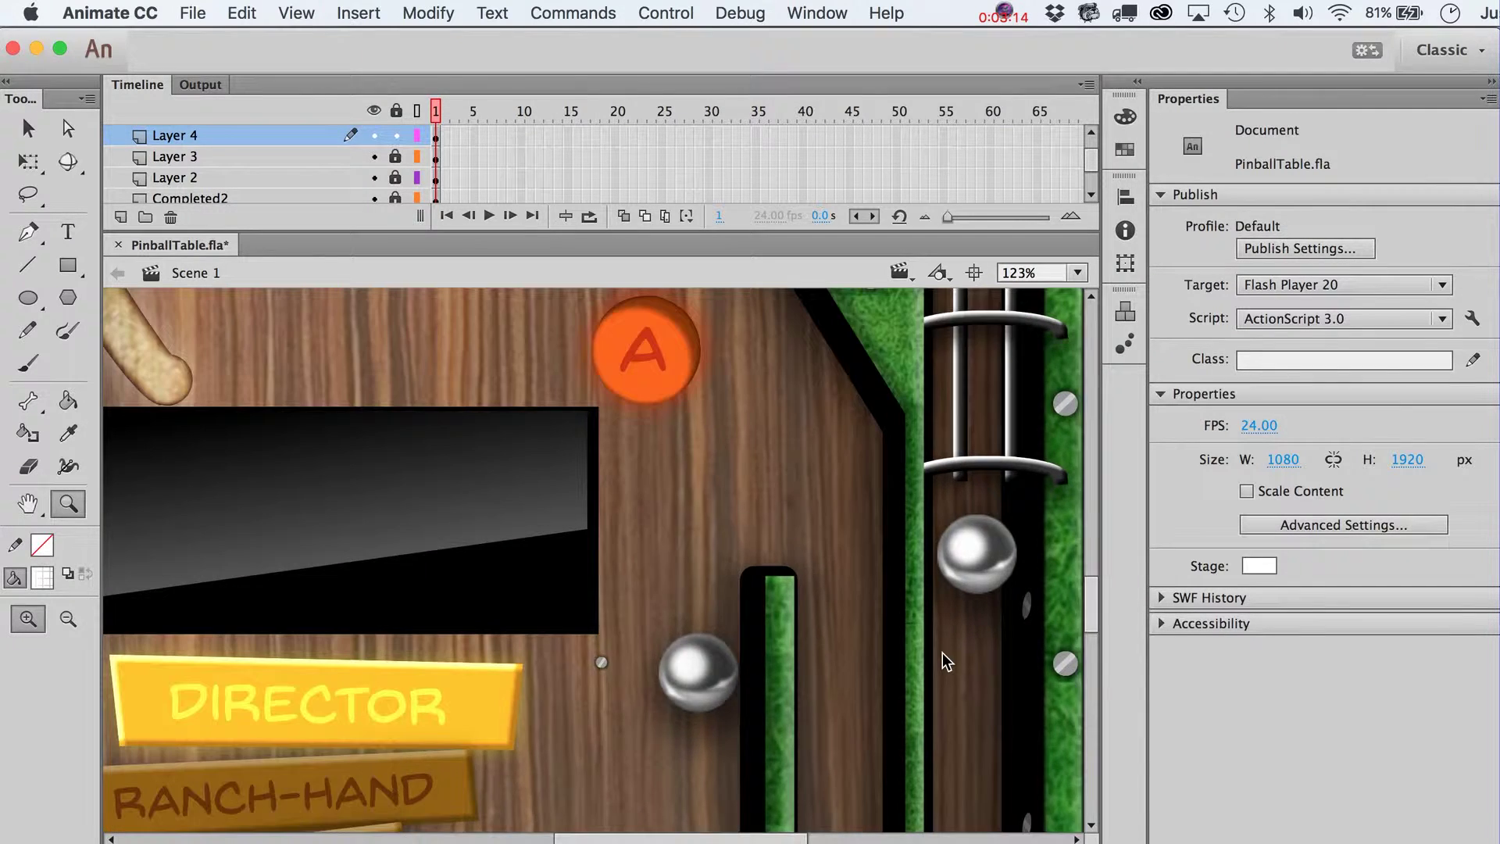
{"action": "scroll", "coordinate": [943, 653], "scroll_direction": "right", "scroll_amount": 3}
{"action": "key", "text": "v"}
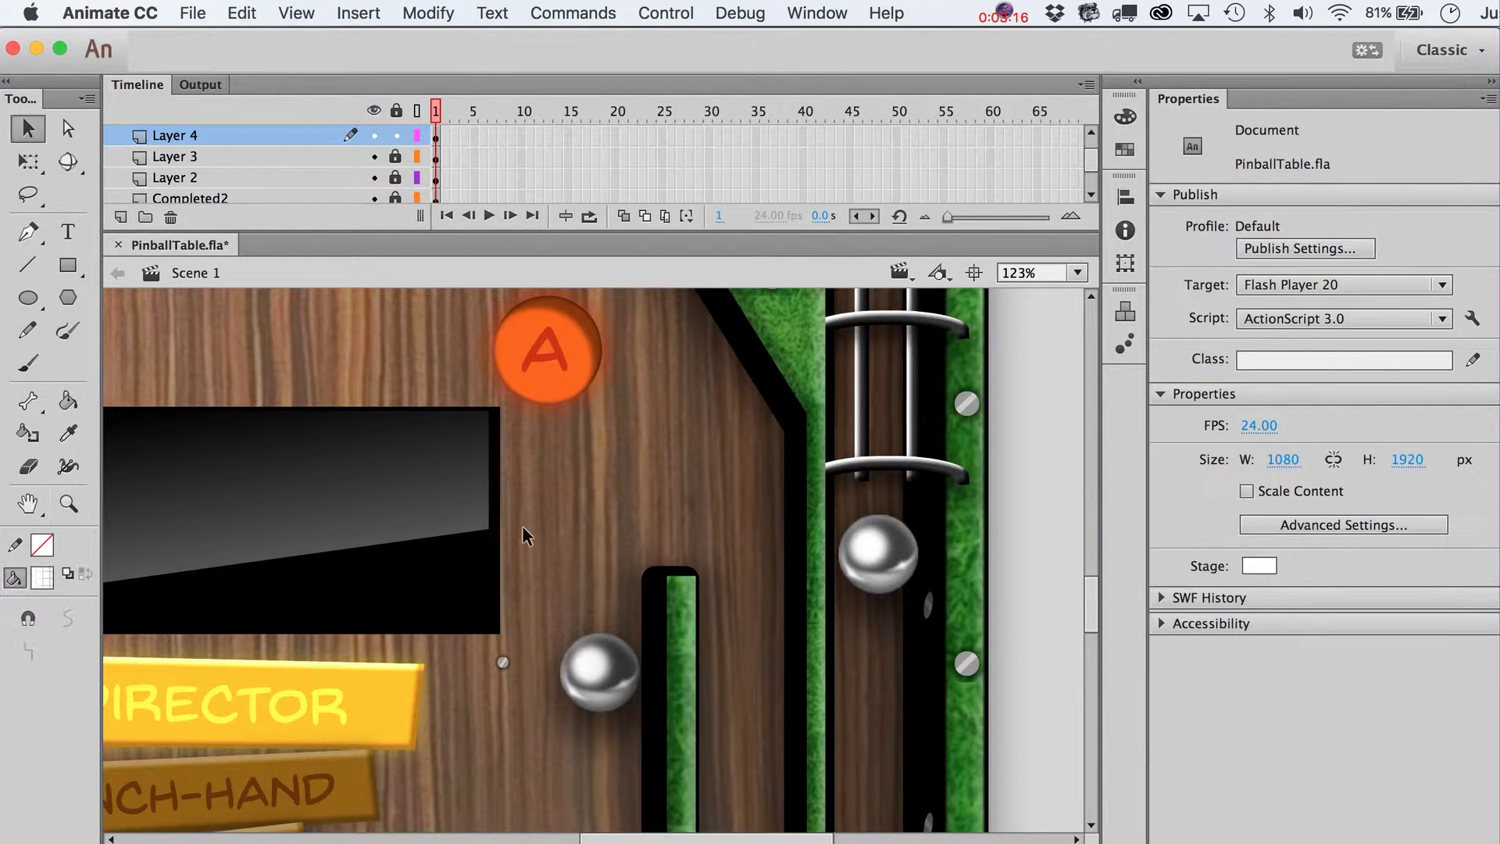
{"action": "left_click", "coordinate": [463, 522]}
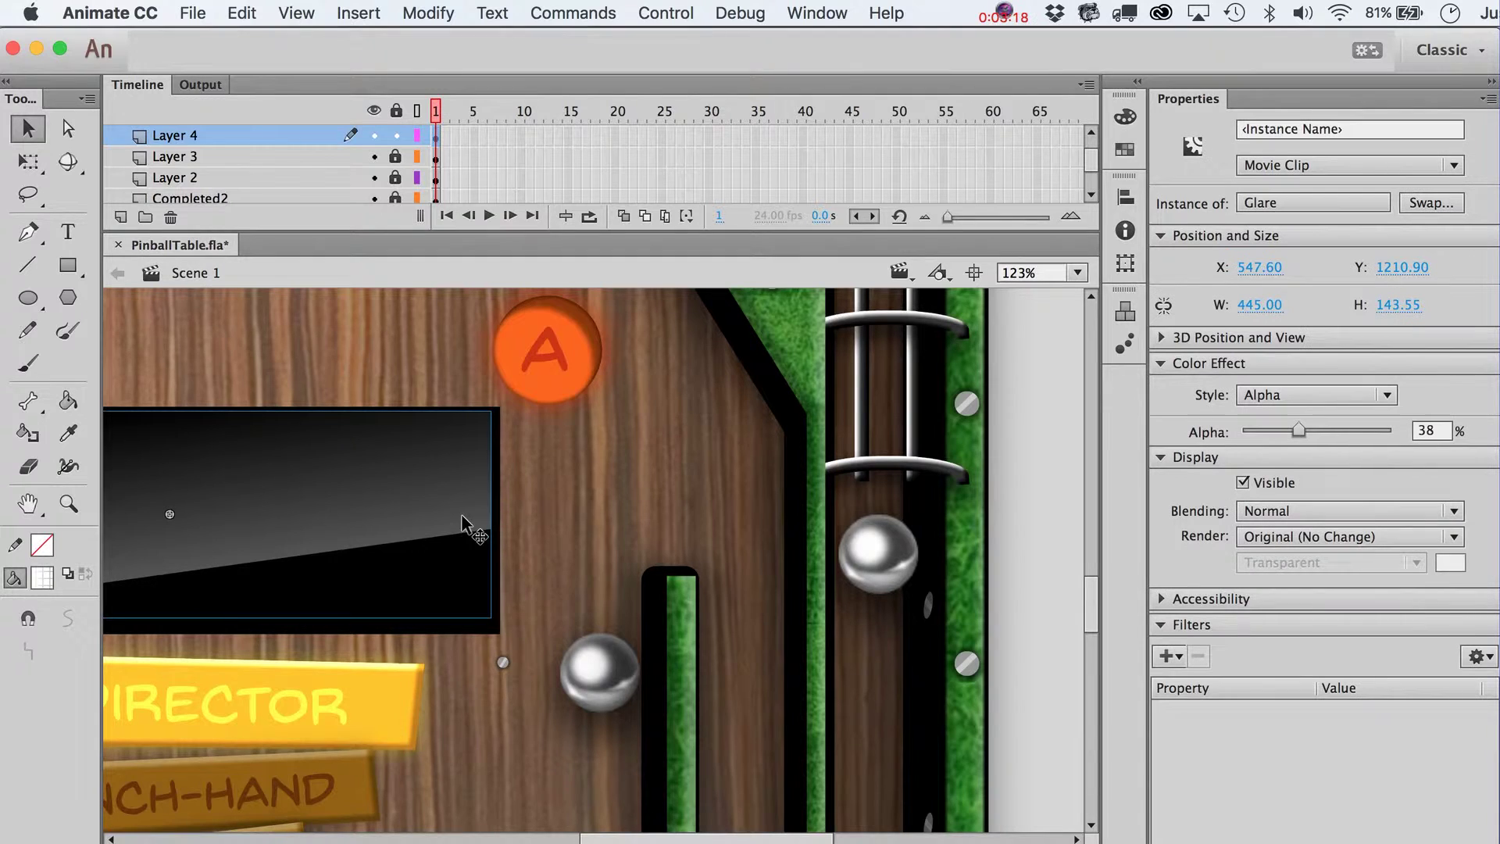
Step: Draw a blue circle without stroke, about 12 px in diameter, just beyond the pinball table's right edge
{"action": "left_click", "coordinate": [28, 297]}
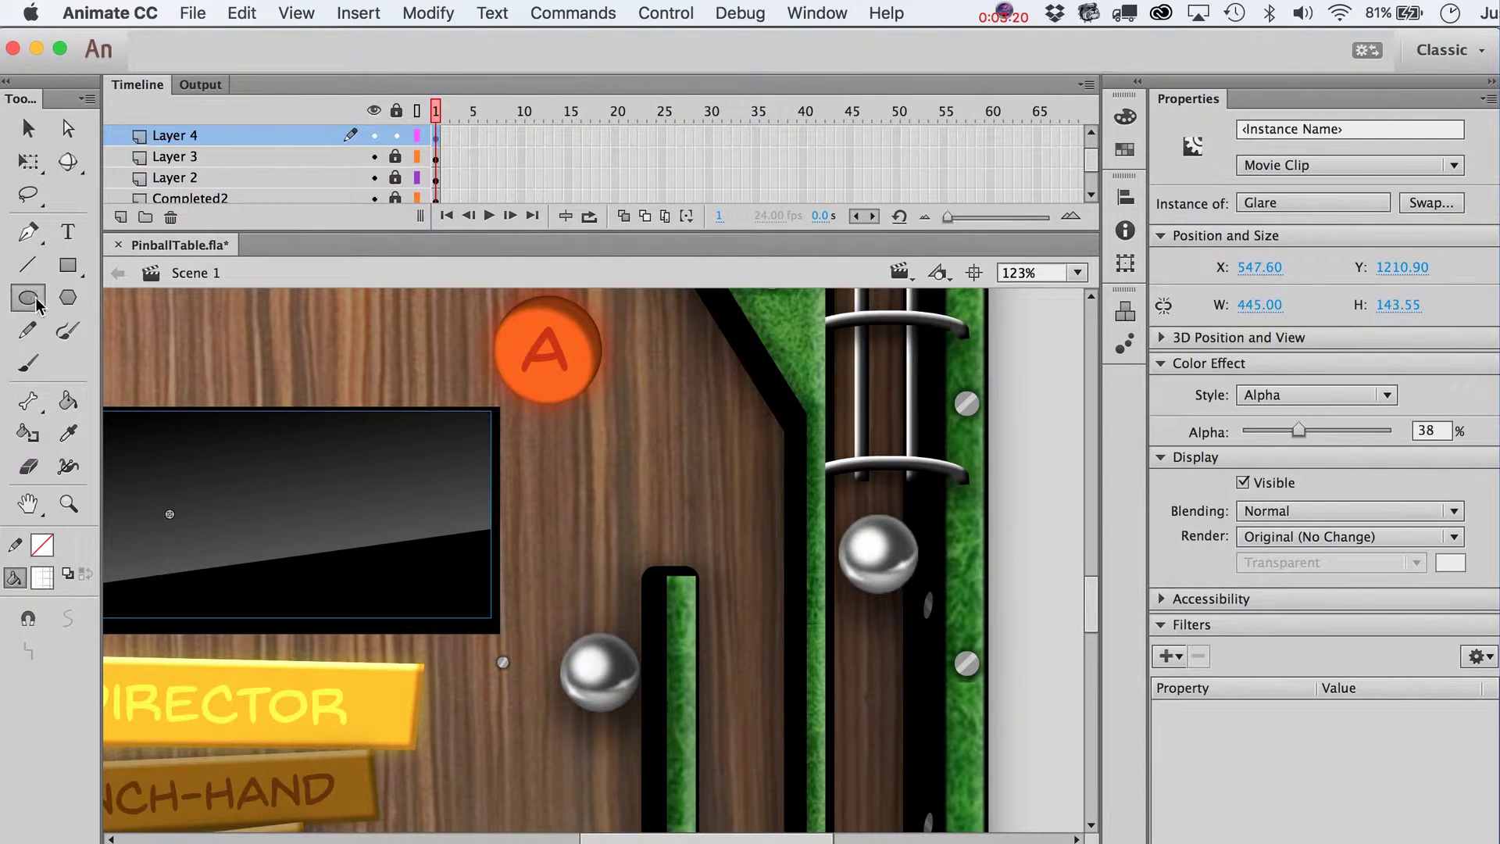
{"action": "left_click", "coordinate": [41, 578]}
{"action": "left_click", "coordinate": [288, 723]}
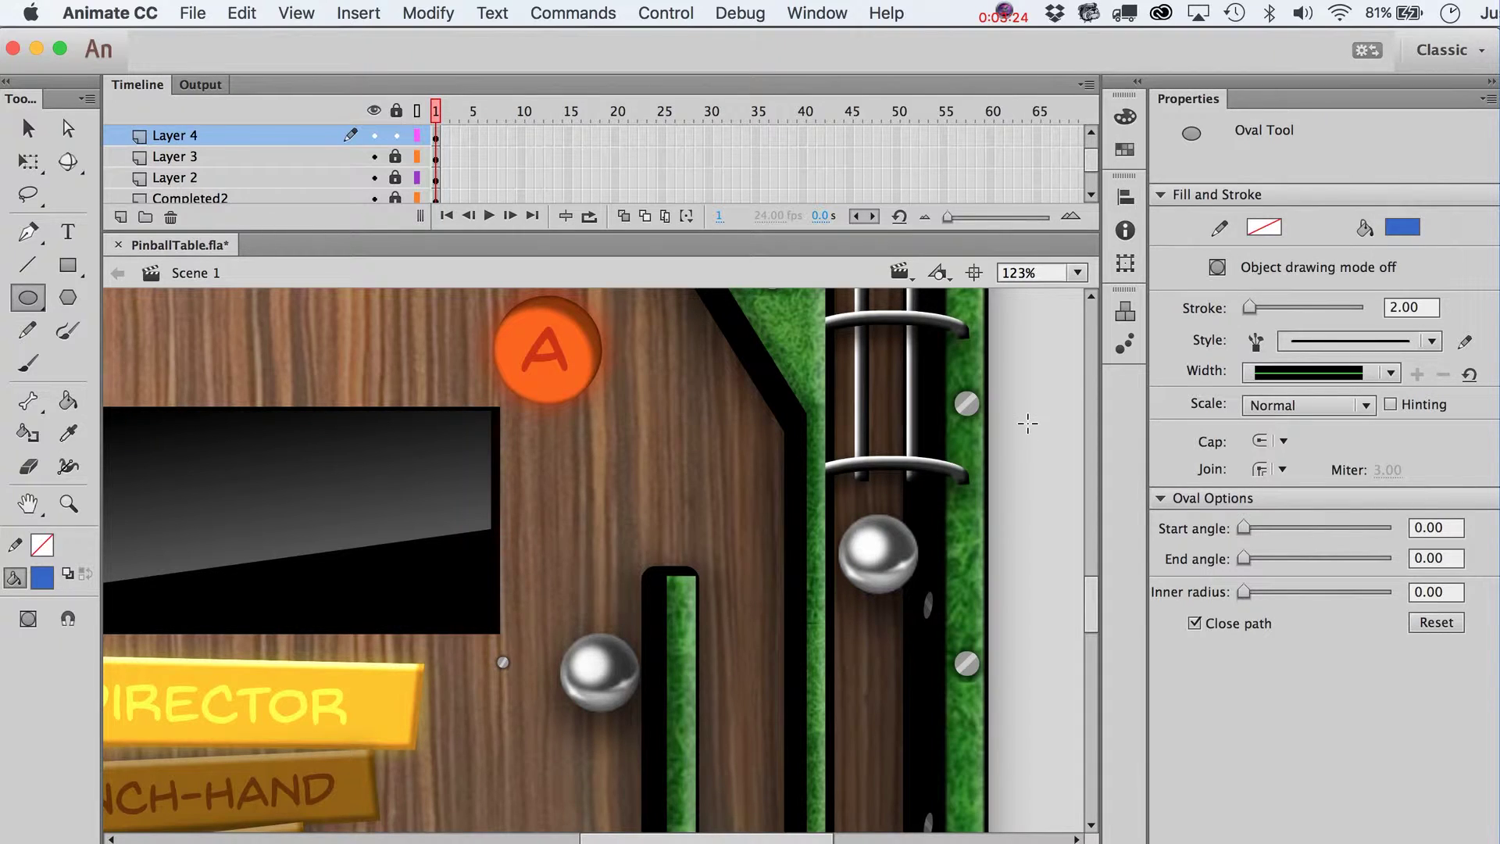
{"action": "left_click_drag", "start_coordinate": [1043, 441], "coordinate": [1038, 437]}
{"action": "key", "text": "v"}
{"action": "key", "text": "ctrl+a"}
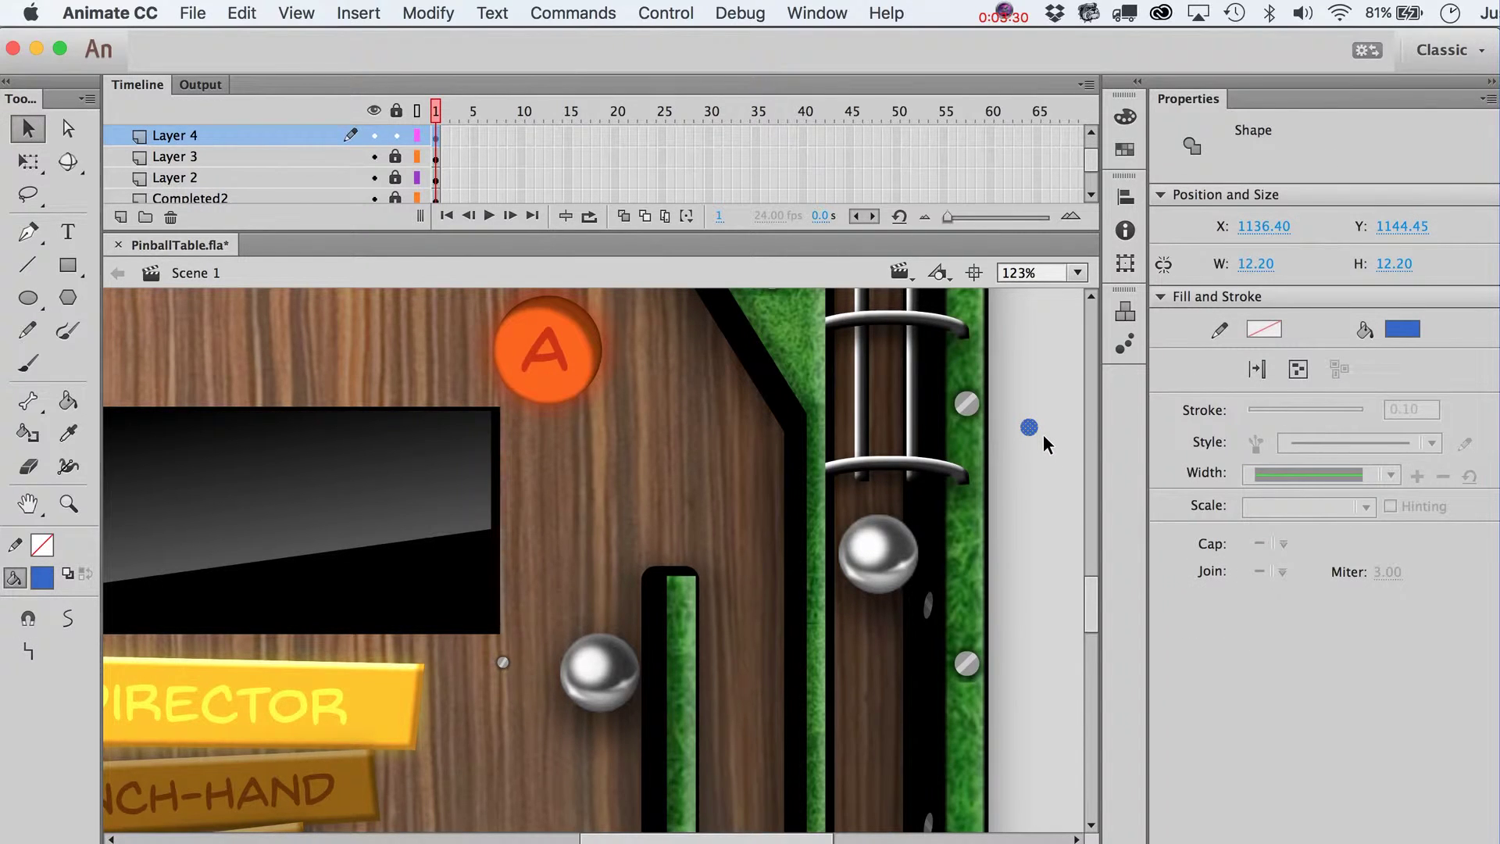
Step: Move the blue circle farther away from the pinball table, to X 1216.40
{"action": "scroll", "coordinate": [1043, 434], "scroll_direction": "right", "scroll_amount": 5}
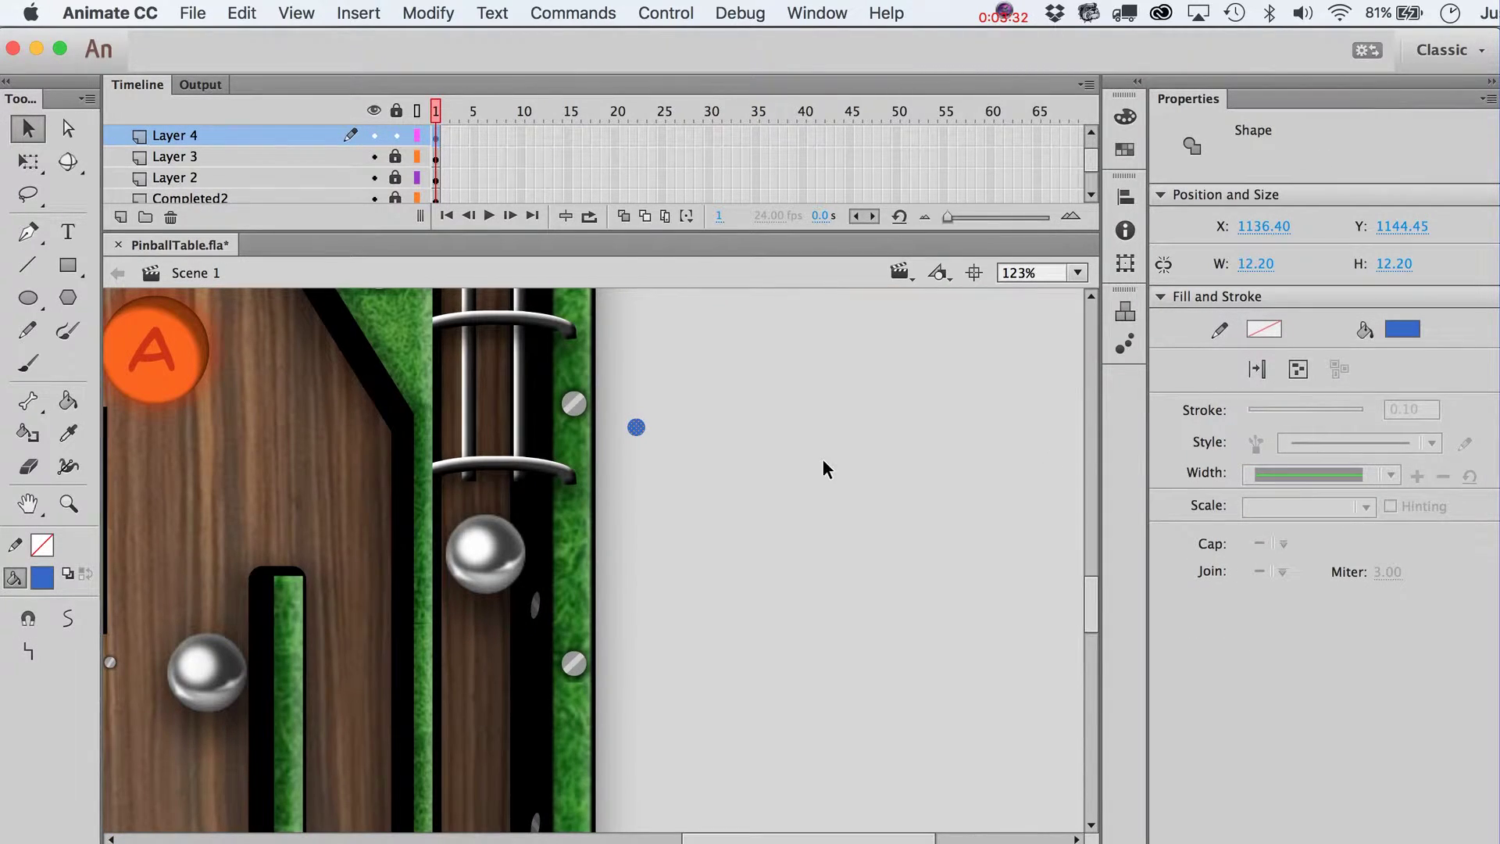
{"action": "key", "text": "shift+Right"}
{"action": "key", "text": "shift+Right"}
{"action": "key", "text": "shift+Right"}
{"action": "key", "text": "shift+Right"}
{"action": "key", "text": "shift+Right"}
{"action": "key", "text": "shift+Right"}
{"action": "scroll", "coordinate": [823, 459], "scroll_direction": "right", "scroll_amount": 4}
{"action": "key", "text": "shift+Right"}
{"action": "key", "text": "shift+Right"}
{"action": "key", "text": "shift+Right"}
{"action": "key", "text": "shift+Right"}
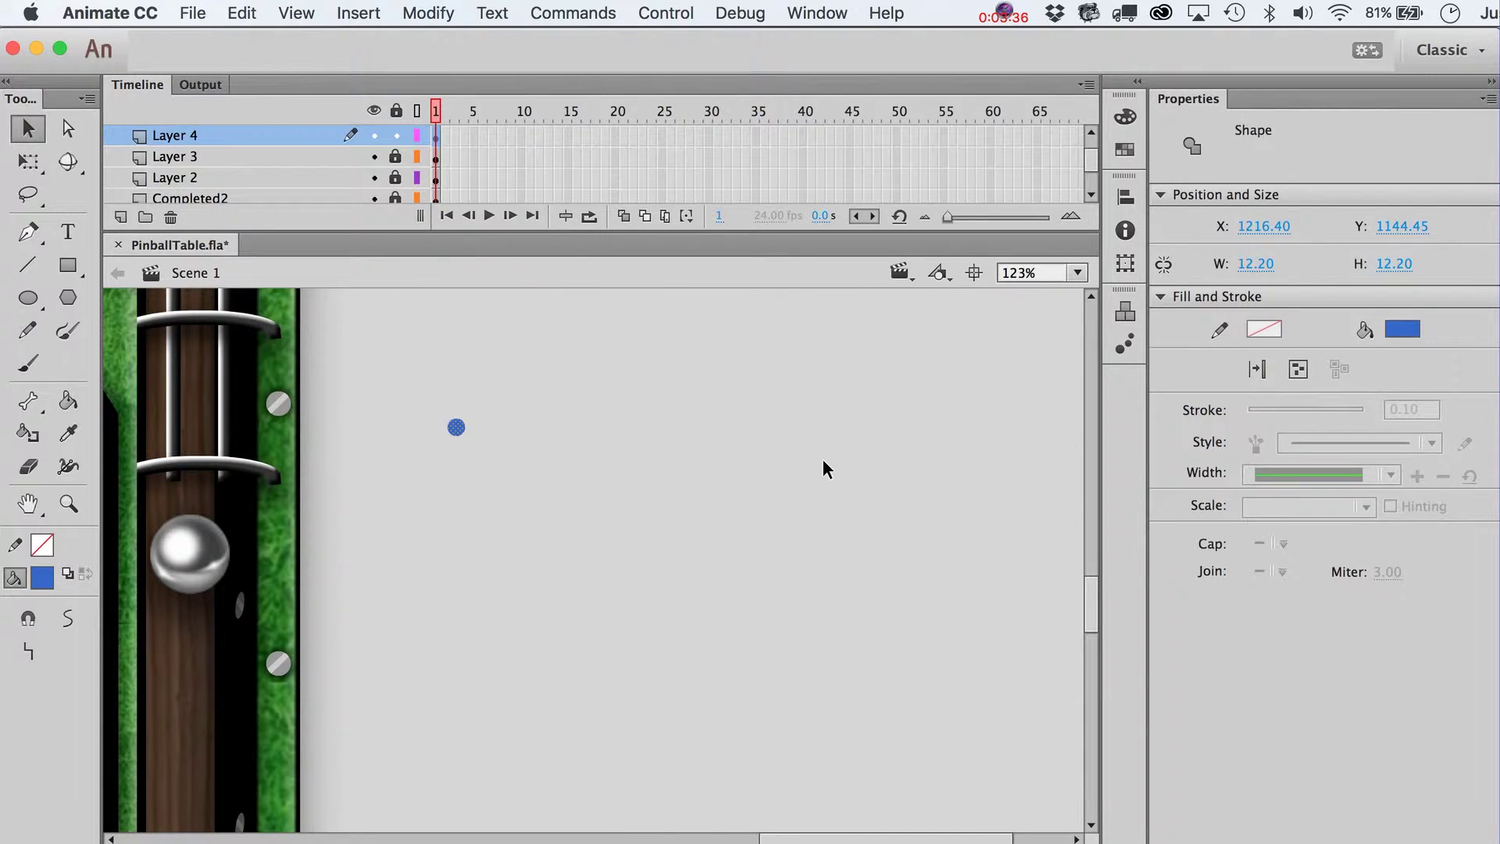
Step: Paste nine copies of the blue circle in place, each 16 px lower than the last, forming a vertical column of ten dots
{"action": "key", "text": "super+shift+v"}
{"action": "key", "text": "shift+Down"}
{"action": "key", "text": "shift+Down"}
{"action": "key", "text": "shift+Down"}
{"action": "key", "text": "shift+Down"}
{"action": "key", "text": "shift+Up"}
{"action": "key", "text": "shift+Up"}
{"action": "key", "text": "super+shift+v"}
{"action": "key", "text": "shift+Down"}
{"action": "key", "text": "shift+Down"}
{"action": "key", "text": "super+shift+v"}
{"action": "key", "text": "shift+Down"}
{"action": "key", "text": "shift+Down"}
{"action": "key", "text": "shift+Down"}
{"action": "key", "text": "shift+Up"}
{"action": "key", "text": "super+shift+v"}
{"action": "key", "text": "shift+Down"}
{"action": "key", "text": "shift+Down"}
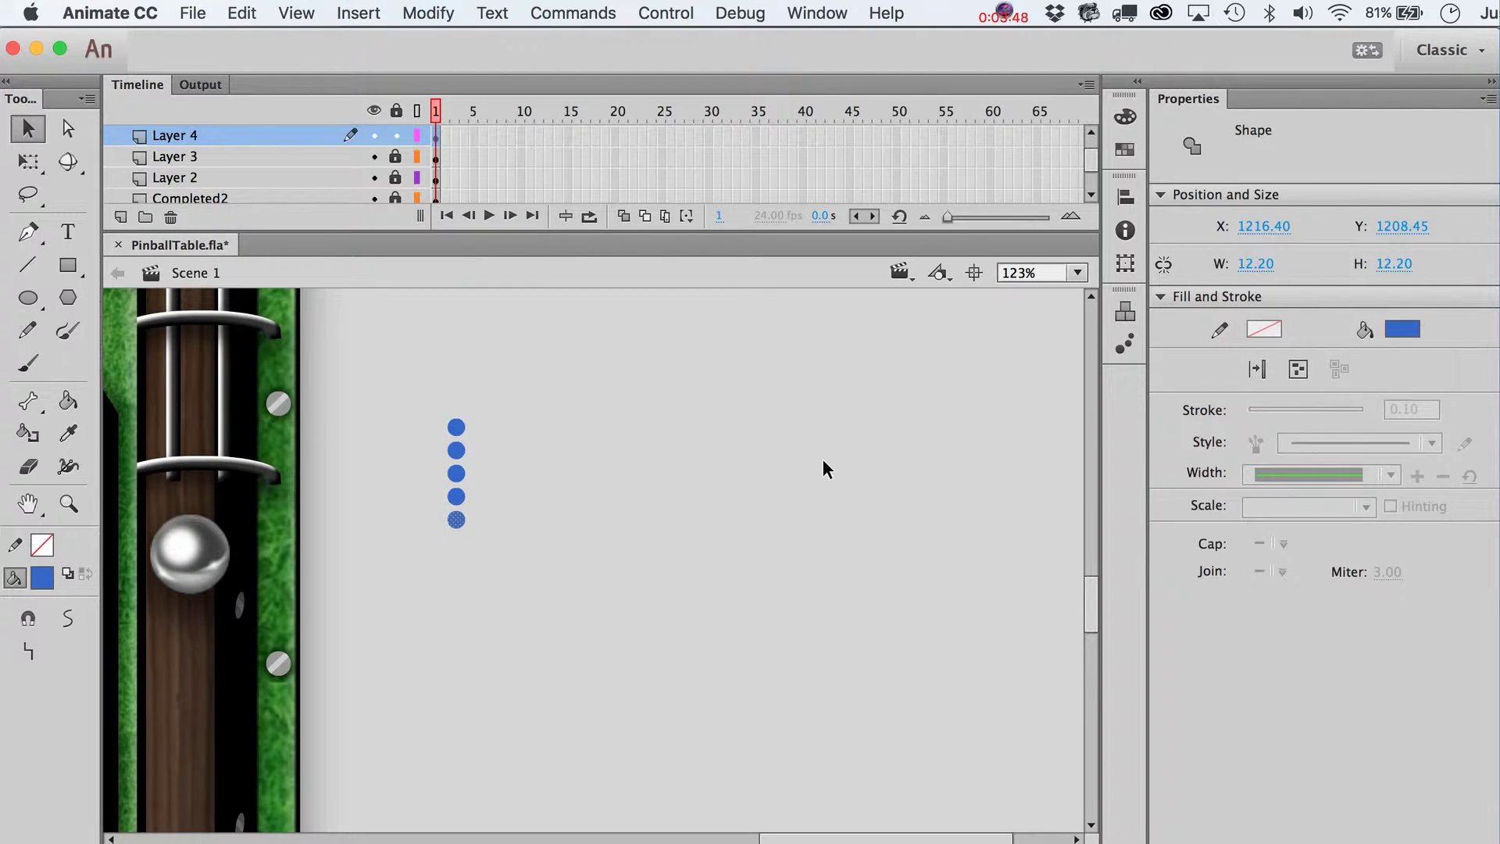
{"action": "key", "text": "super+shift+v"}
{"action": "key", "text": "shift+Down"}
{"action": "key", "text": "shift+Down"}
{"action": "key", "text": "super+shift+v"}
{"action": "key", "text": "shift+Down"}
{"action": "key", "text": "shift+Down"}
{"action": "key", "text": "super+shift+v"}
{"action": "key", "text": "shift+Down"}
{"action": "key", "text": "shift+Down"}
{"action": "key", "text": "super+shift+v"}
{"action": "key", "text": "shift+Down"}
{"action": "key", "text": "shift+Down"}
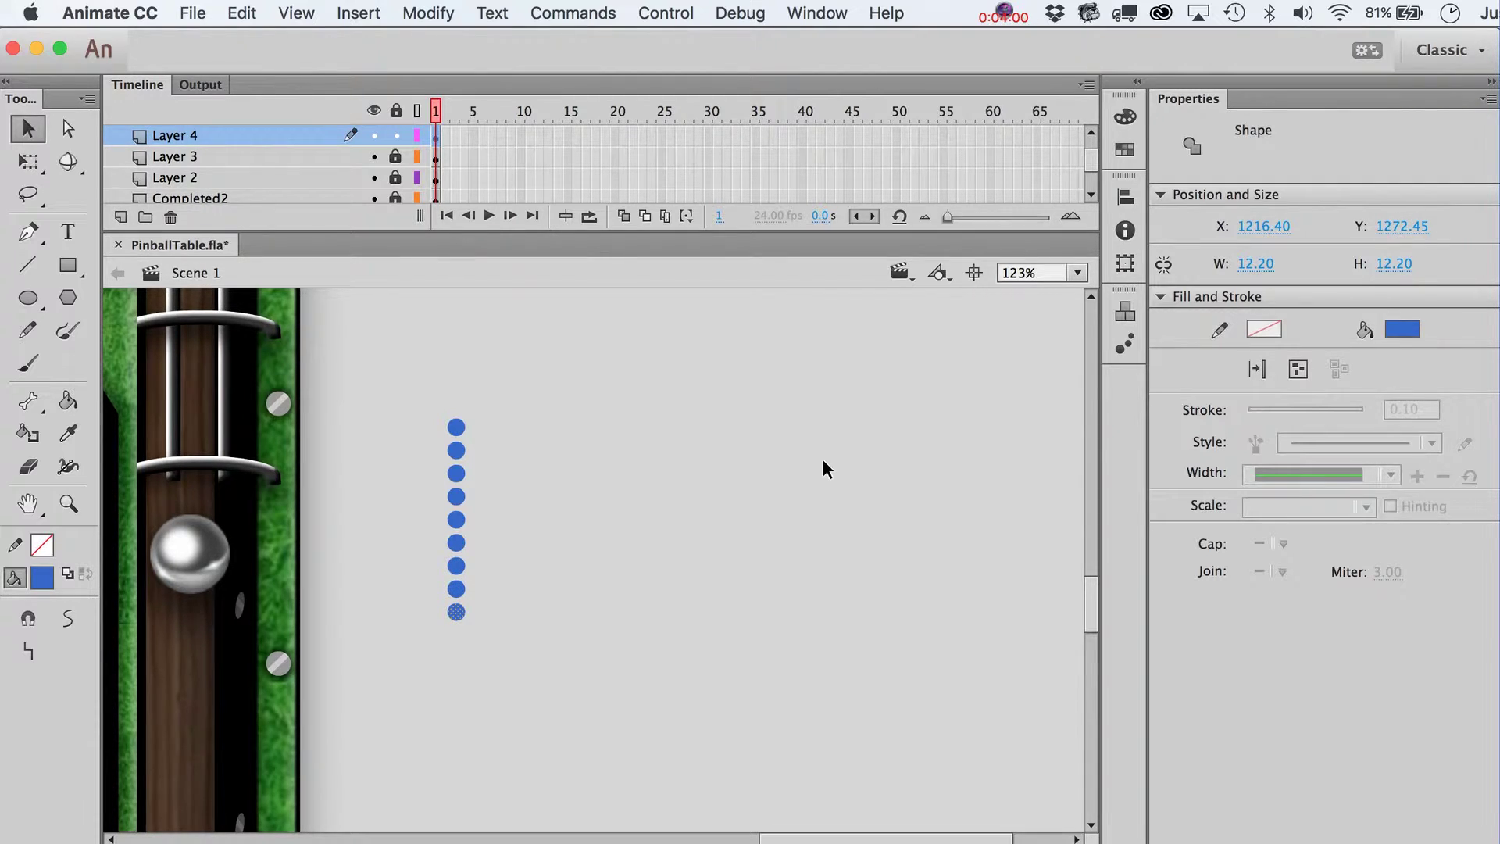
{"action": "key", "text": "super+shift+v"}
{"action": "key", "text": "shift+Down"}
{"action": "key", "text": "shift+Down"}
Step: Move the whole column of blue dots onto the LCD panel's right end, to X 752.40 and Y 1142.85
{"action": "left_click", "coordinate": [68, 504]}
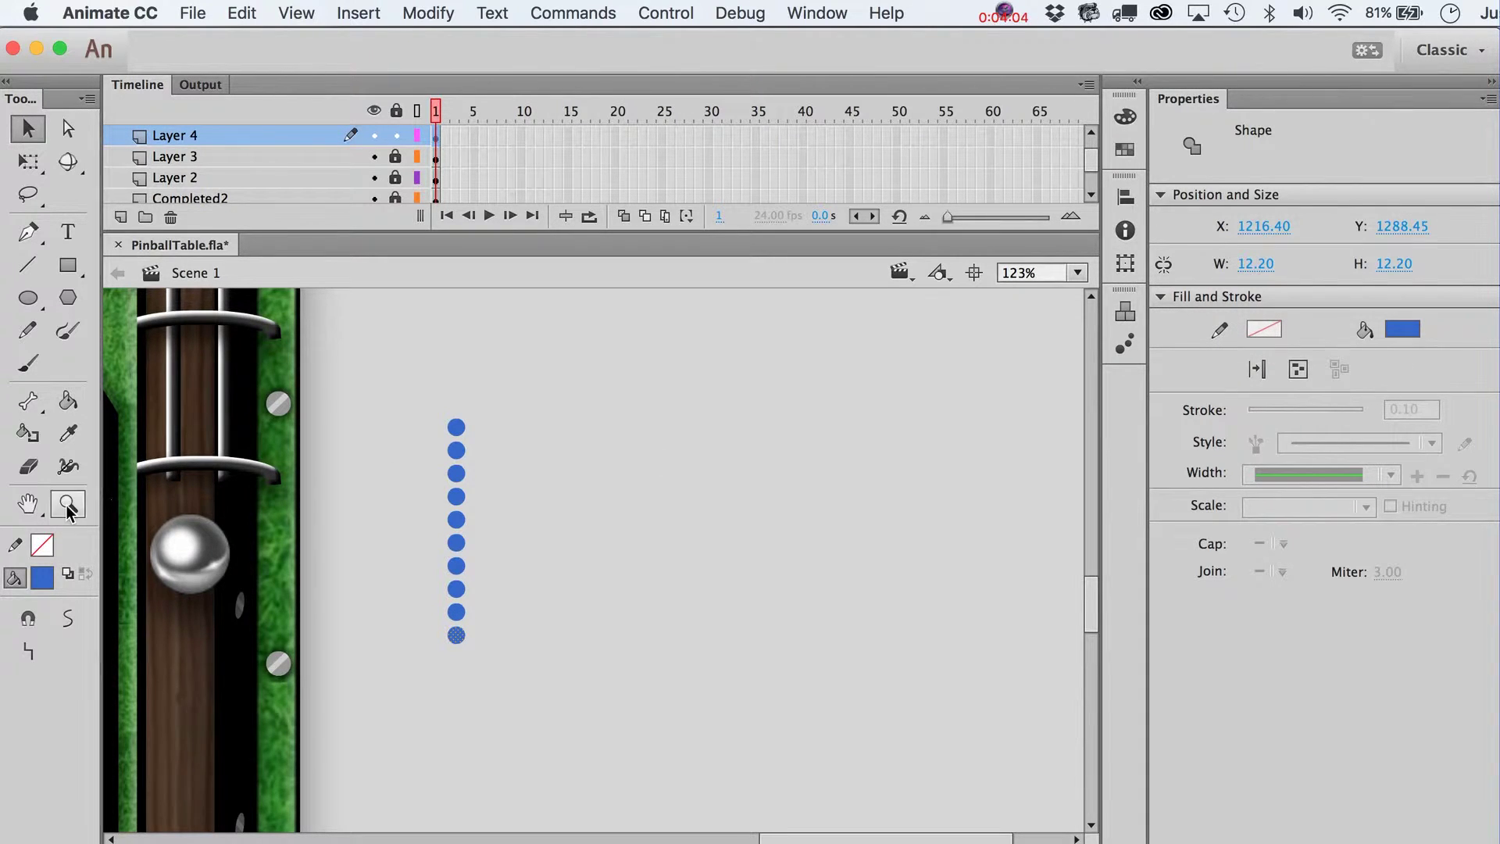
{"action": "left_click", "coordinate": [656, 637], "text": "alt"}
{"action": "key", "text": "v"}
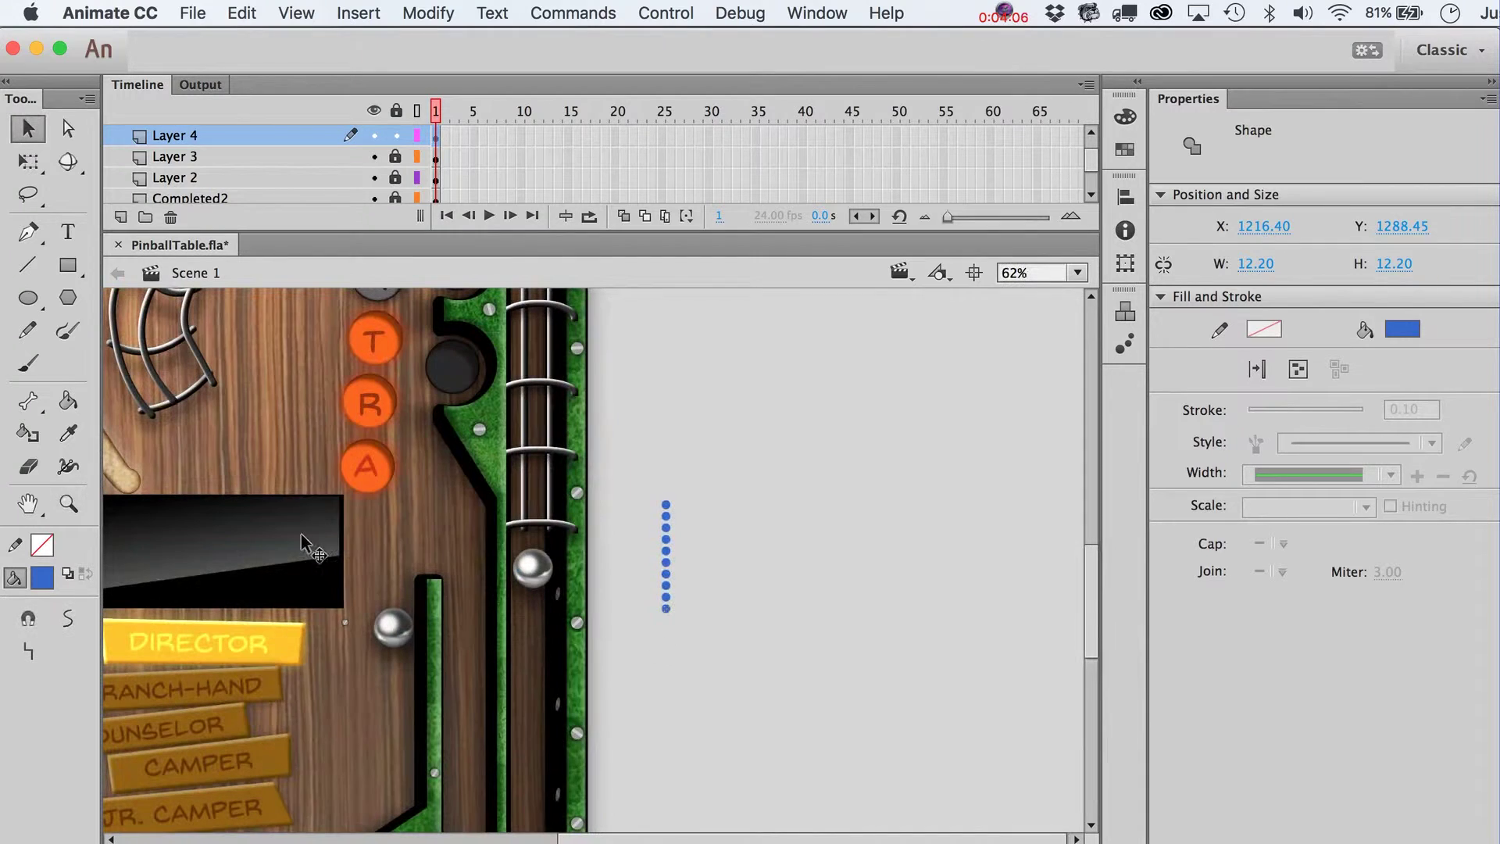
{"action": "left_click_drag", "start_coordinate": [702, 627], "coordinate": [640, 457]}
{"action": "key", "text": "shift+Left"}
{"action": "key", "text": "shift+Left"}
{"action": "key", "text": "shift+Left"}
{"action": "key", "text": "shift+Left"}
{"action": "key", "text": "shift+Left"}
{"action": "key", "text": "shift+Left"}
{"action": "key", "text": "shift+Left"}
{"action": "key", "text": "shift+Left"}
{"action": "key", "text": "shift+Left"}
{"action": "key", "text": "shift+Left"}
{"action": "key", "text": "shift+Left"}
{"action": "key", "text": "shift+Left"}
{"action": "key", "text": "shift+Left"}
{"action": "key", "text": "shift+Left"}
{"action": "key", "text": "shift+Left"}
{"action": "key", "text": "shift+Left"}
{"action": "key", "text": "shift+Left"}
{"action": "key", "text": "shift+Left"}
{"action": "key", "text": "shift+Left"}
{"action": "key", "text": "shift+Left"}
{"action": "key", "text": "shift+Left"}
{"action": "key", "text": "shift+Left"}
{"action": "key", "text": "shift+Left"}
{"action": "key", "text": "shift+Left"}
{"action": "key", "text": "shift+Left"}
{"action": "key", "text": "shift+Left"}
{"action": "key", "text": "shift+Left"}
{"action": "key", "text": "shift+Left"}
{"action": "key", "text": "shift+Left"}
{"action": "key", "text": "shift+Left"}
{"action": "key", "text": "shift+Left"}
{"action": "key", "text": "shift+Left"}
{"action": "key", "text": "shift+Left"}
{"action": "key", "text": "shift+Left"}
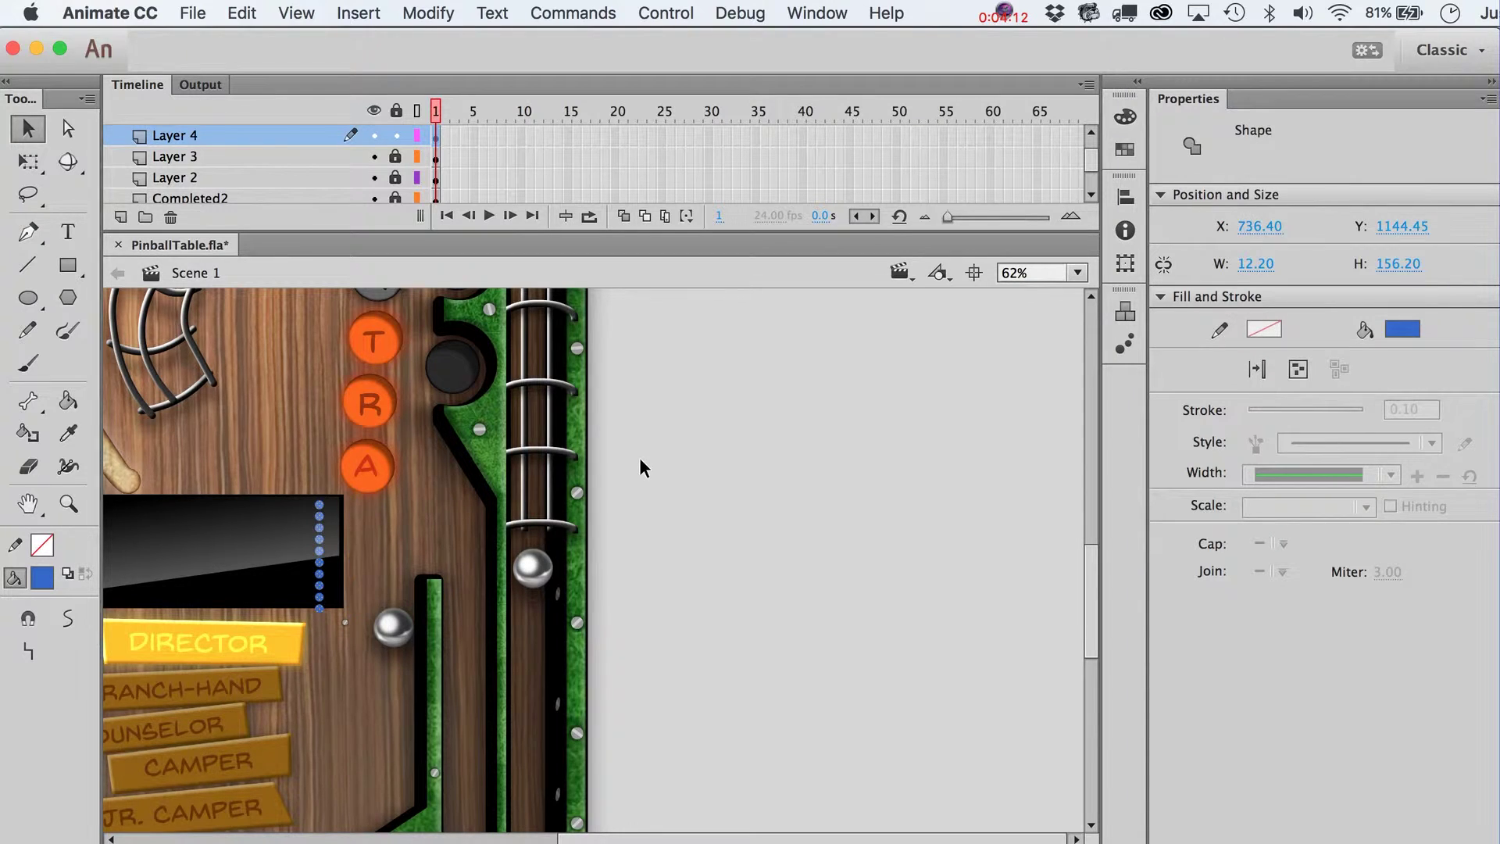
{"action": "key", "text": "shift+Right"}
{"action": "key", "text": "shift+Right"}
{"action": "key", "text": "Left"}
{"action": "key", "text": "Left"}
{"action": "key", "text": "Left"}
{"action": "key", "text": "Left"}
Step: Scale the dot column to 90% and nudge it to X 757.80, Y 1147.45 within the LCD panel's right edge
{"action": "key", "text": "super+alt+s"}
{"action": "type", "text": "9"}
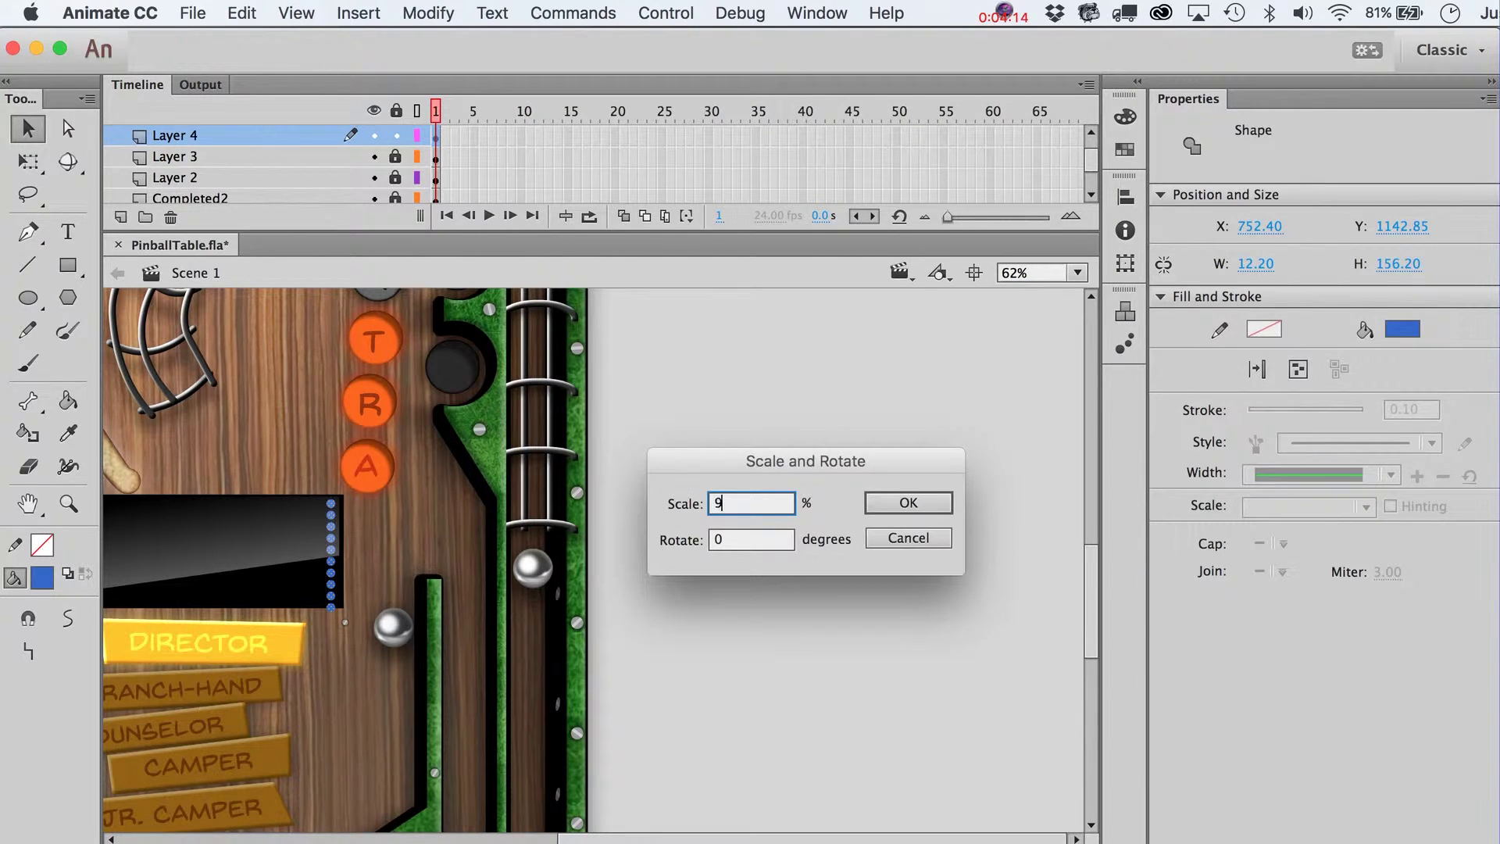
{"action": "type", "text": ".0"}
{"action": "key", "text": "Return"}
{"action": "key", "text": "Up"}
{"action": "key", "text": "Right"}
{"action": "key", "text": "Right"}
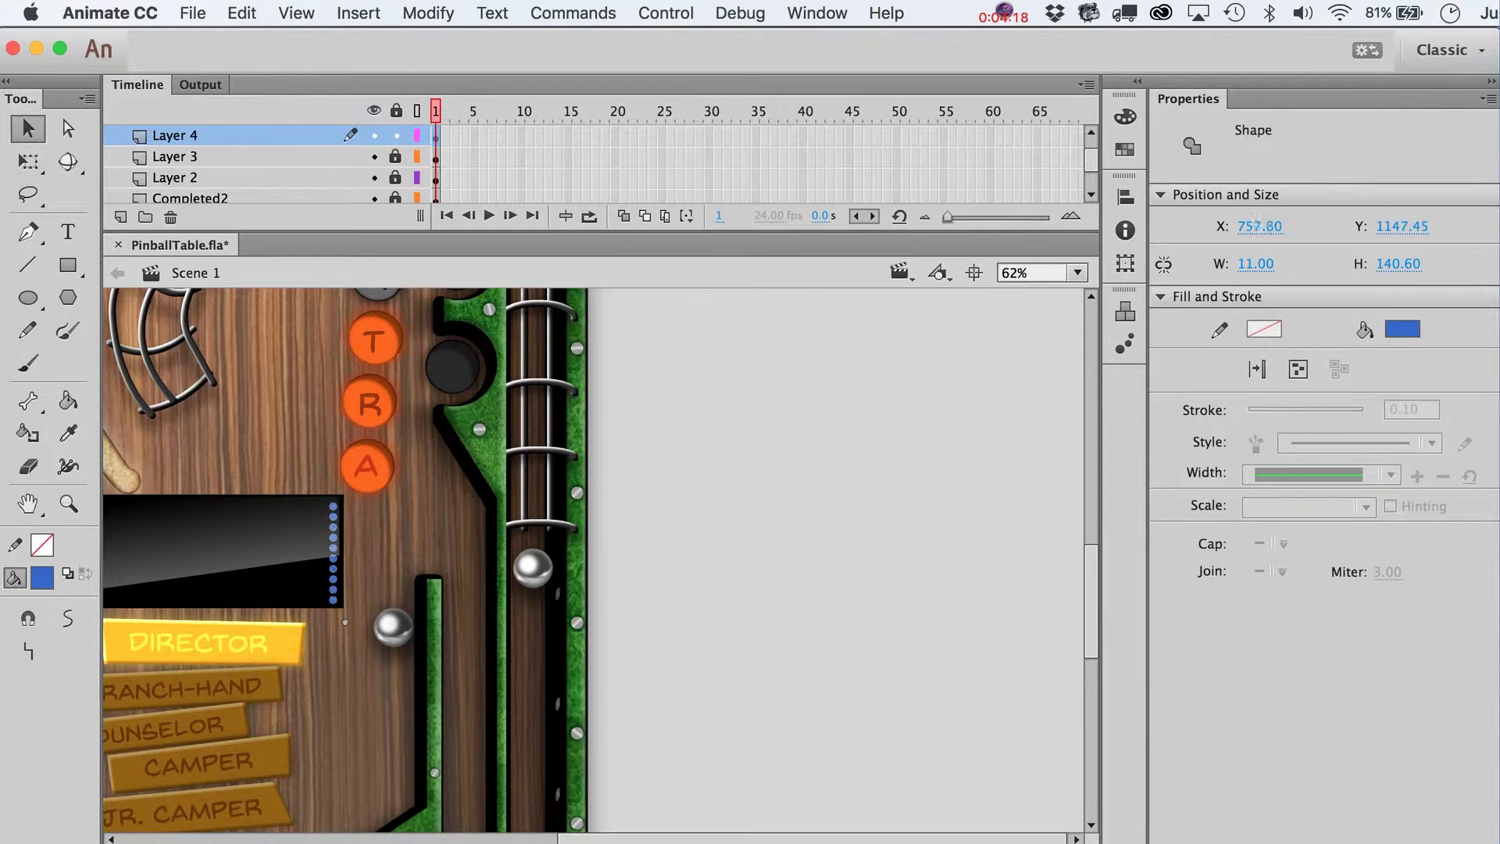
Step: Move the blue dot column off the pinball table onto the empty pasteboard, to X 1188.20 and Y 1145.85
{"action": "key", "text": "Up"}
{"action": "key", "text": "shift+Right"}
{"action": "key", "text": "shift+Right"}
{"action": "key", "text": "shift+Right"}
{"action": "key", "text": "shift+Right"}
{"action": "key", "text": "shift+Right"}
{"action": "key", "text": "shift+Right"}
{"action": "key", "text": "shift+Right"}
{"action": "key", "text": "shift+Right"}
{"action": "key", "text": "shift+Right"}
{"action": "key", "text": "shift+Right"}
{"action": "key", "text": "shift+Right"}
{"action": "key", "text": "shift+Right"}
{"action": "key", "text": "shift+Right"}
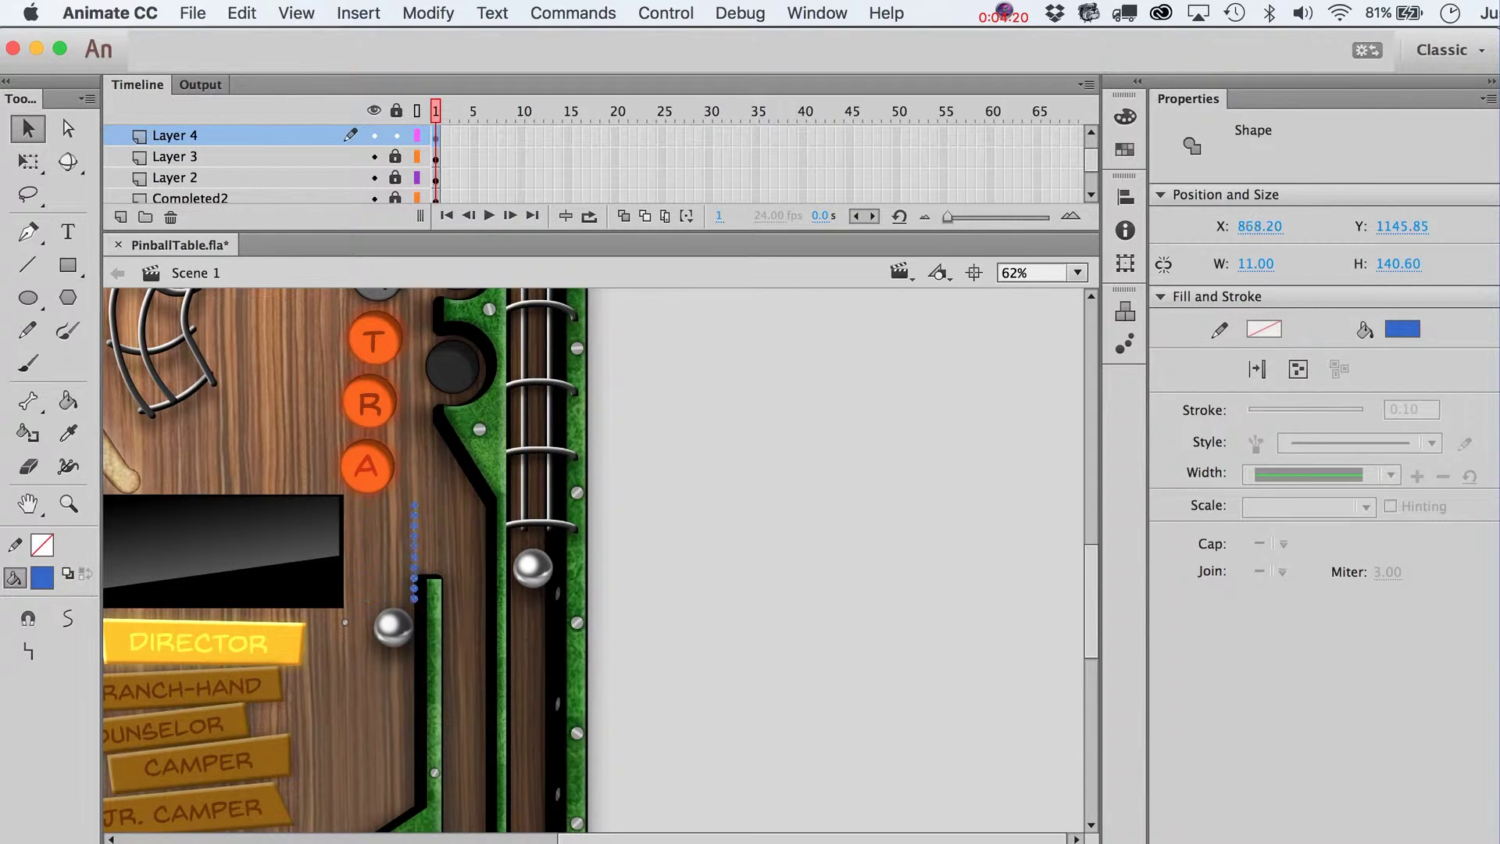
{"action": "key", "text": "shift+Right"}
{"action": "key", "text": "shift+Right"}
{"action": "key", "text": "shift+Right"}
{"action": "key", "text": "shift+Right"}
{"action": "key", "text": "shift+Right"}
{"action": "key", "text": "shift+Right"}
{"action": "key", "text": "shift+Right"}
{"action": "key", "text": "shift+Right"}
{"action": "key", "text": "shift+Right"}
{"action": "key", "text": "shift+Right"}
{"action": "key", "text": "shift+Right"}
{"action": "key", "text": "shift+Right"}
{"action": "key", "text": "shift+Right"}
{"action": "key", "text": "shift+Right"}
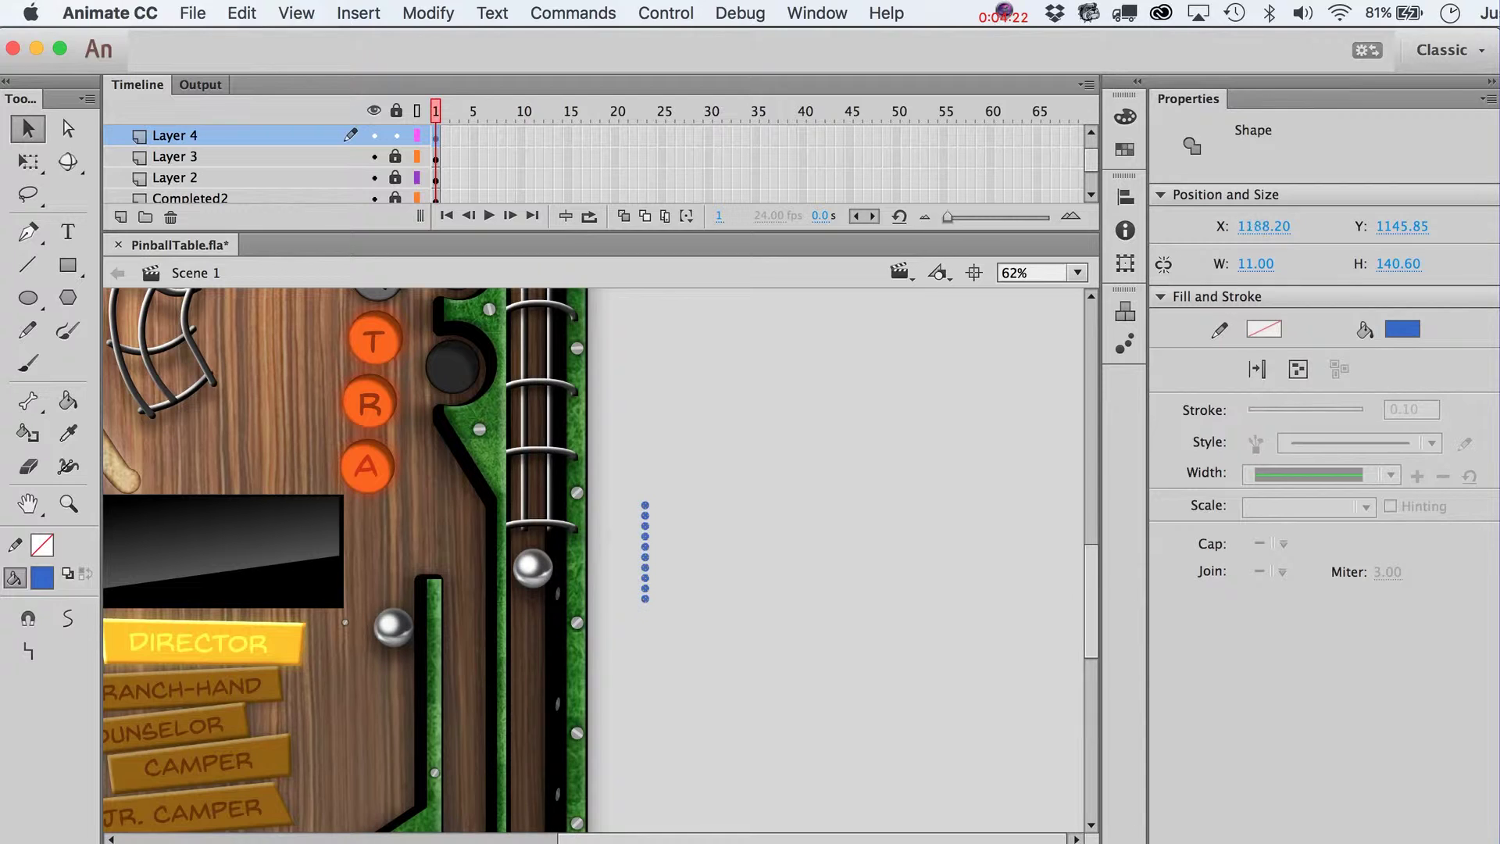
Step: Duplicate the dot column four times at 16 px horizontal spacing to form a five-column block
{"action": "key", "text": "shift+Right"}
{"action": "key", "text": "alt+shift+Right"}
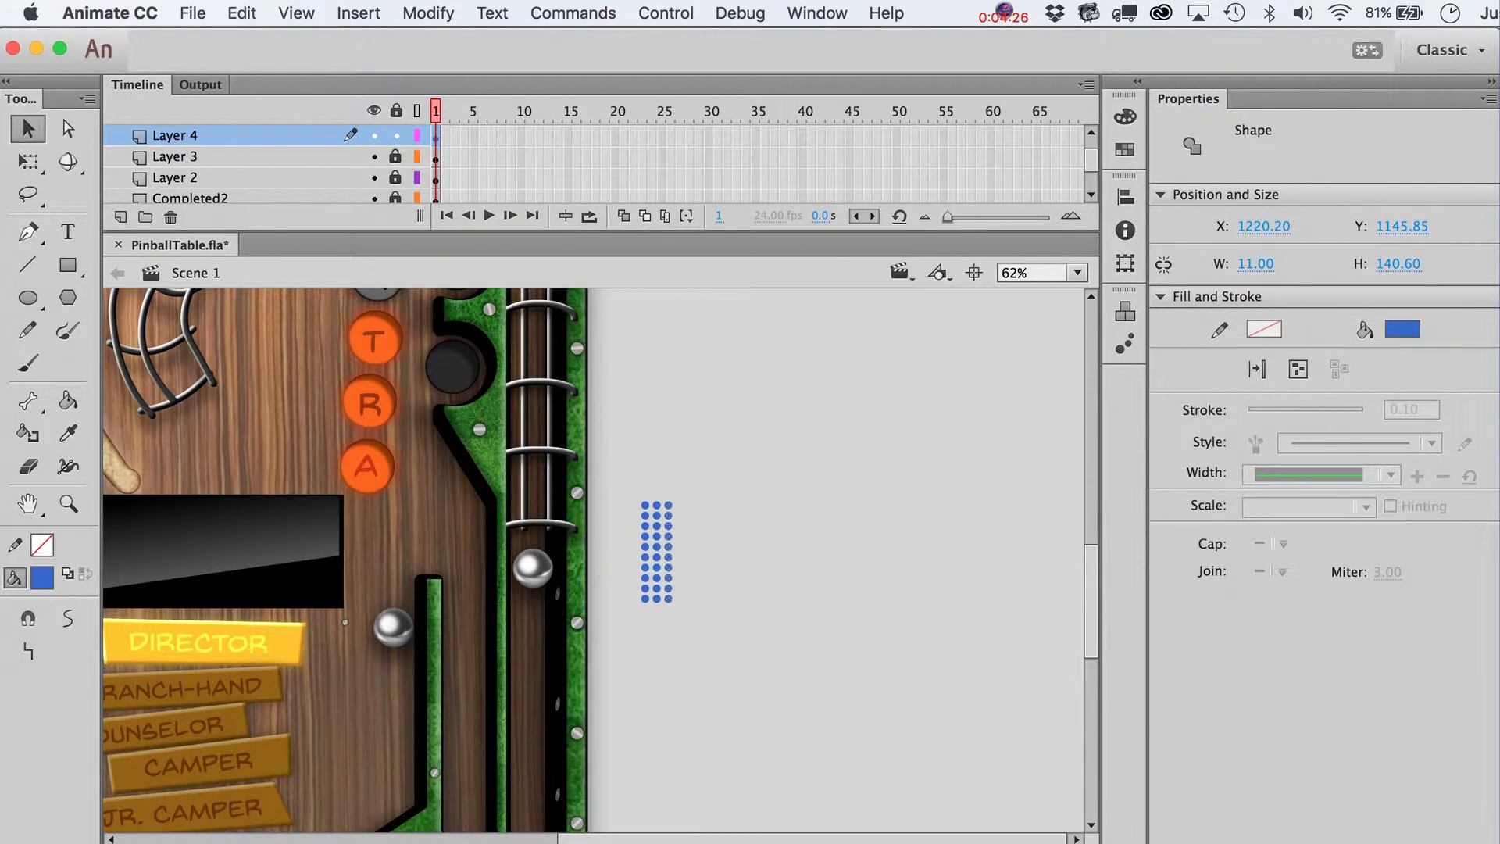
{"action": "key", "text": "alt+shift+Right"}
{"action": "key", "text": "alt+shift+Right"}
Step: Duplicate the five-column dot block and place the copy directly beside it, making ten evenly spaced columns
{"action": "left_click_drag", "start_coordinate": [633, 486], "coordinate": [721, 654]}
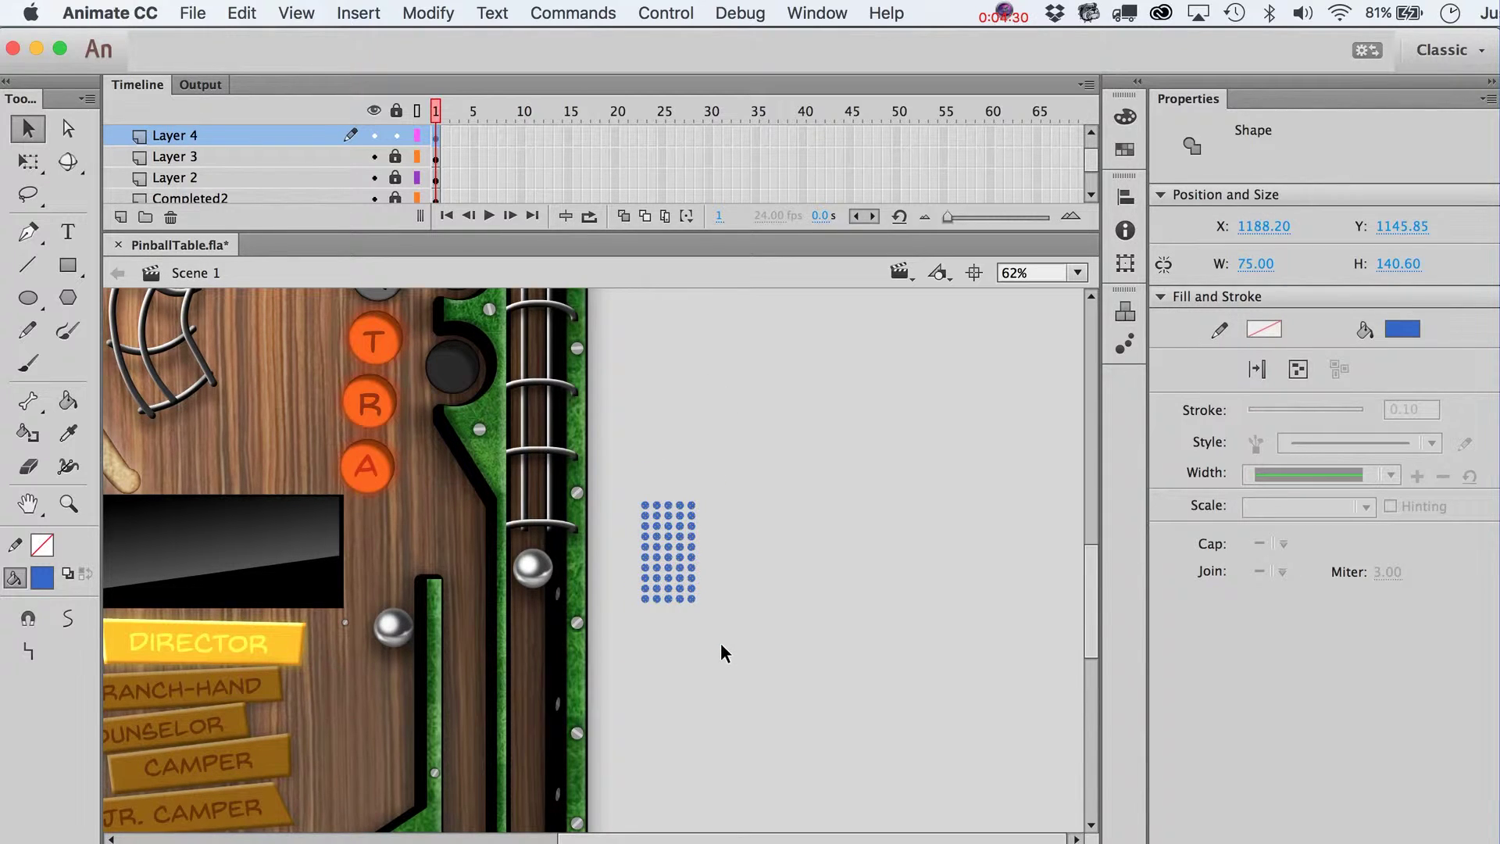
{"action": "key", "text": "alt+shift+Right"}
{"action": "key", "text": "shift+Right"}
{"action": "key", "text": "shift+Right"}
{"action": "key", "text": "shift+Right"}
{"action": "key", "text": "shift+Right"}
{"action": "key", "text": "shift+Right"}
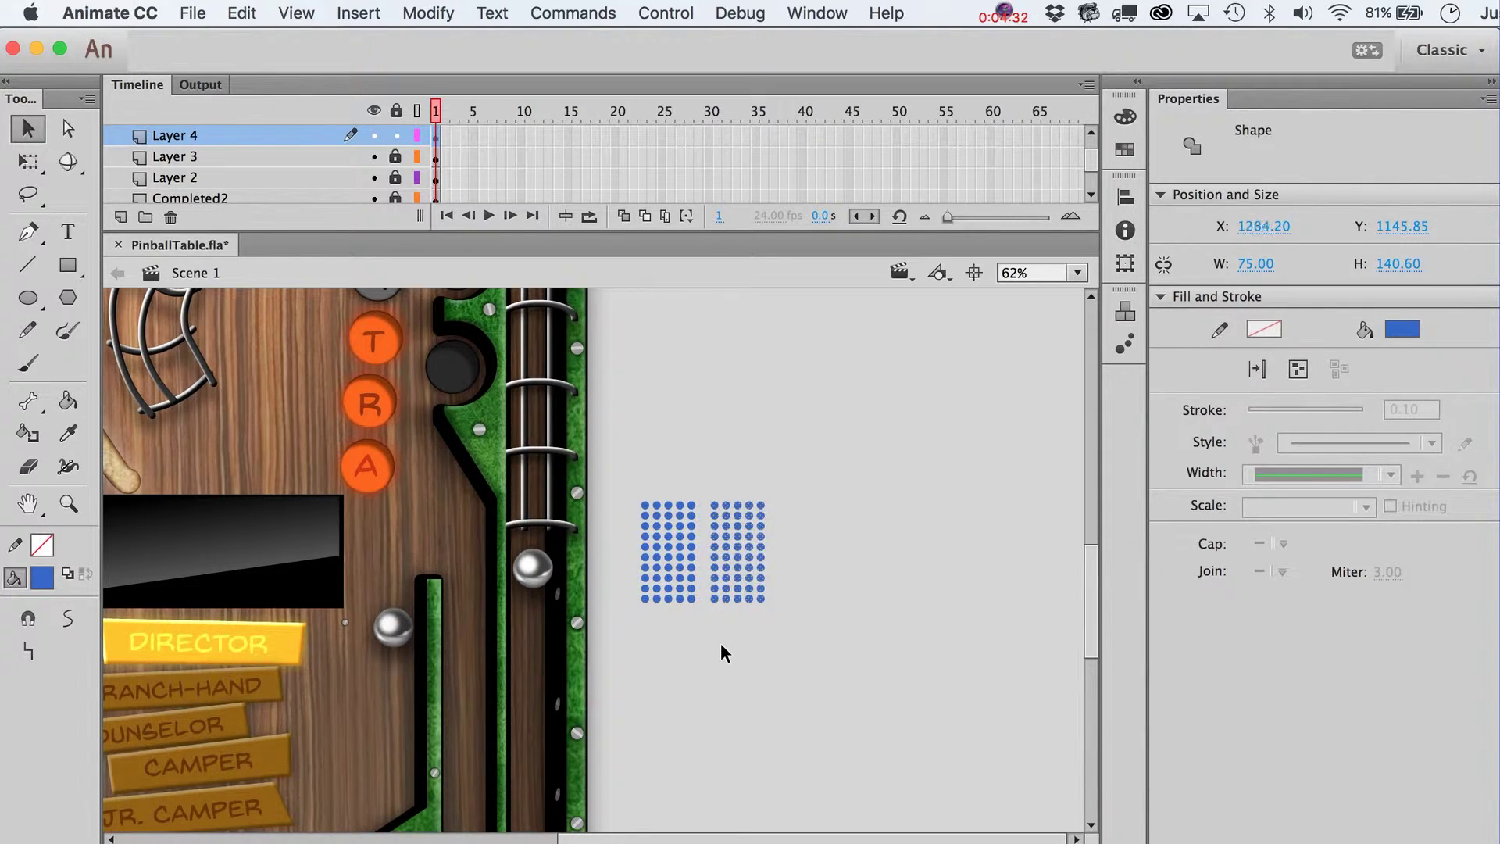
{"action": "key", "text": "shift+Left"}
Step: Duplicate the ten-column dot block and place the copy beside the original at X 1348.20
{"action": "left_click_drag", "start_coordinate": [803, 660], "coordinate": [608, 428]}
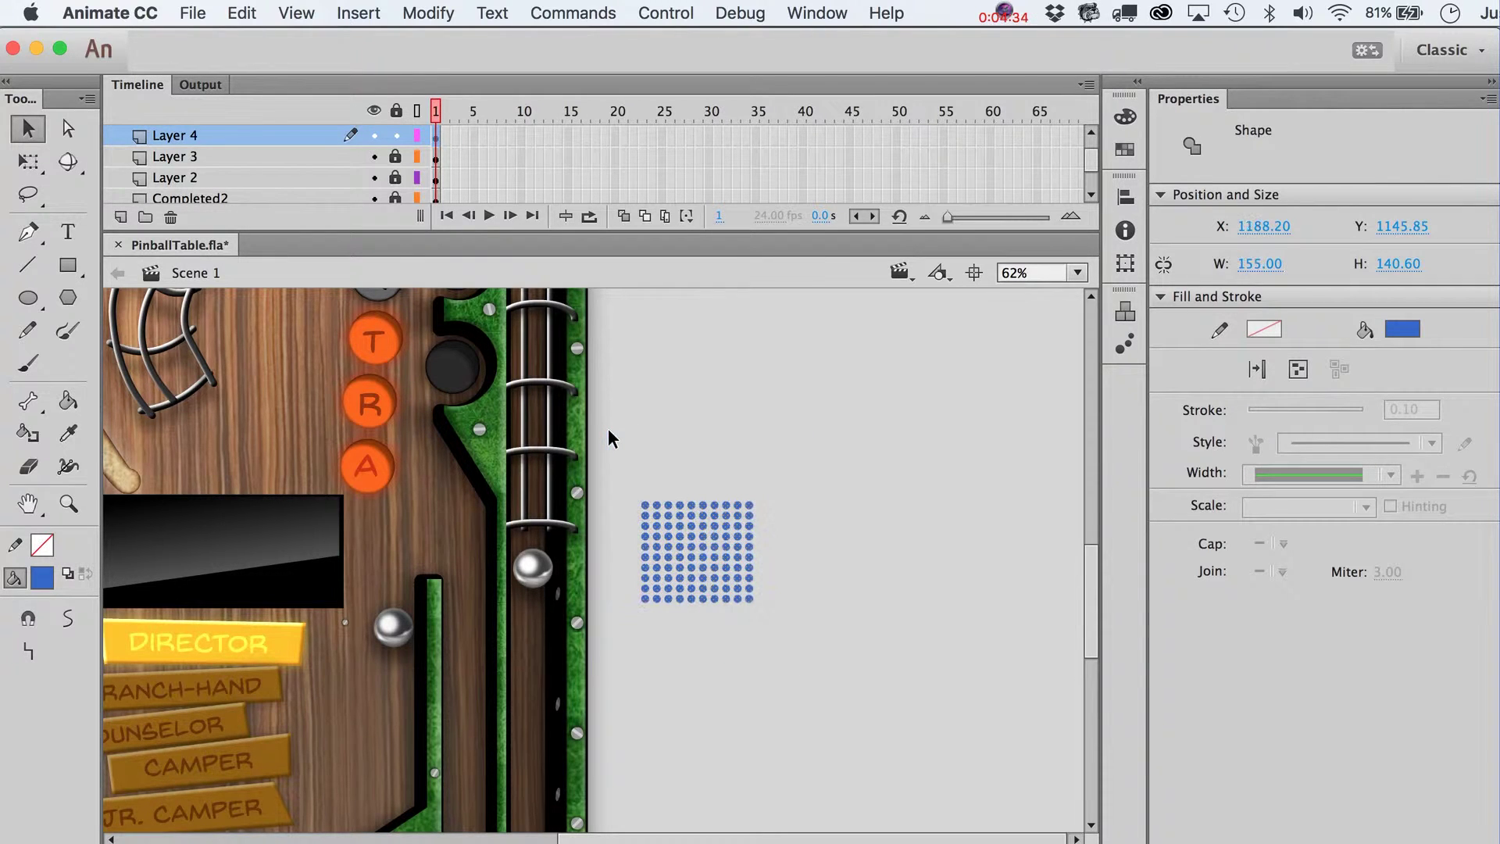
{"action": "key", "text": "alt+shift+Right"}
{"action": "key", "text": "shift+Right"}
{"action": "key", "text": "shift+Right"}
{"action": "key", "text": "shift+Right"}
{"action": "key", "text": "shift+Right"}
{"action": "key", "text": "shift+Right"}
{"action": "key", "text": "shift+Right"}
{"action": "key", "text": "shift+Right"}
{"action": "key", "text": "shift+Right"}
{"action": "key", "text": "shift+Right"}
{"action": "key", "text": "shift+Right"}
{"action": "key", "text": "shift+Right"}
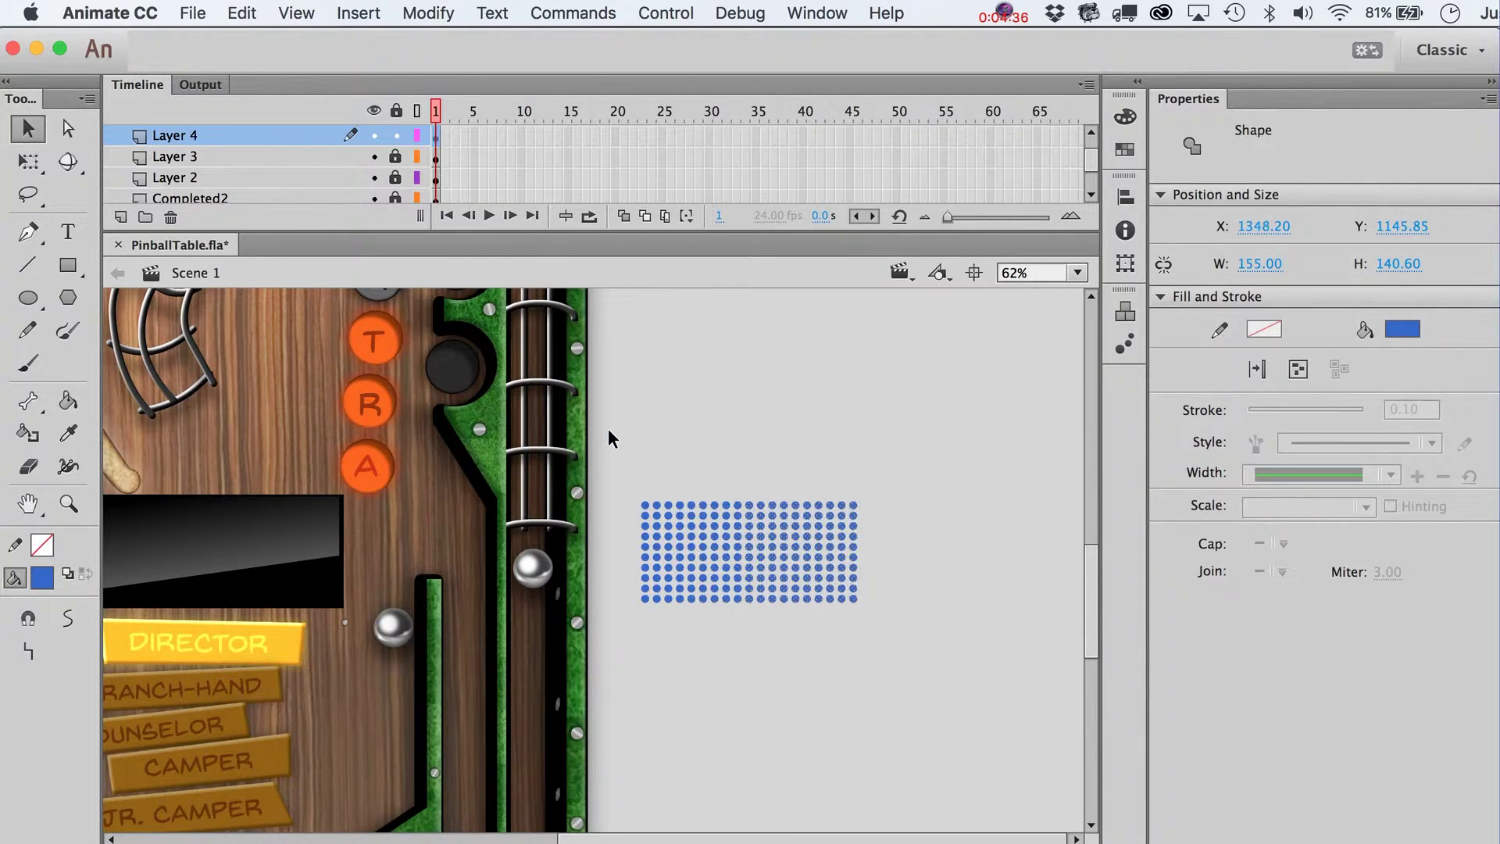
Step: Add a third ten-column dot block at X 1508.20, completing a thirty-column dot grid
{"action": "key", "text": "shift+Left"}
{"action": "key", "text": "shift+Left"}
{"action": "key", "text": "alt+shift+Right"}
{"action": "key", "text": "shift+Right"}
{"action": "key", "text": "shift+Right"}
{"action": "key", "text": "shift+Right"}
{"action": "key", "text": "shift+Right"}
{"action": "key", "text": "shift+Right"}
{"action": "key", "text": "shift+Right"}
{"action": "key", "text": "shift+Right"}
{"action": "key", "text": "shift+Right"}
{"action": "key", "text": "shift+Right"}
{"action": "key", "text": "shift+Right"}
{"action": "key", "text": "shift+Right"}
{"action": "key", "text": "shift+Right"}
{"action": "key", "text": "shift+Right"}
{"action": "key", "text": "shift+Right"}
{"action": "key", "text": "shift+Right"}
{"action": "key", "text": "shift+Right"}
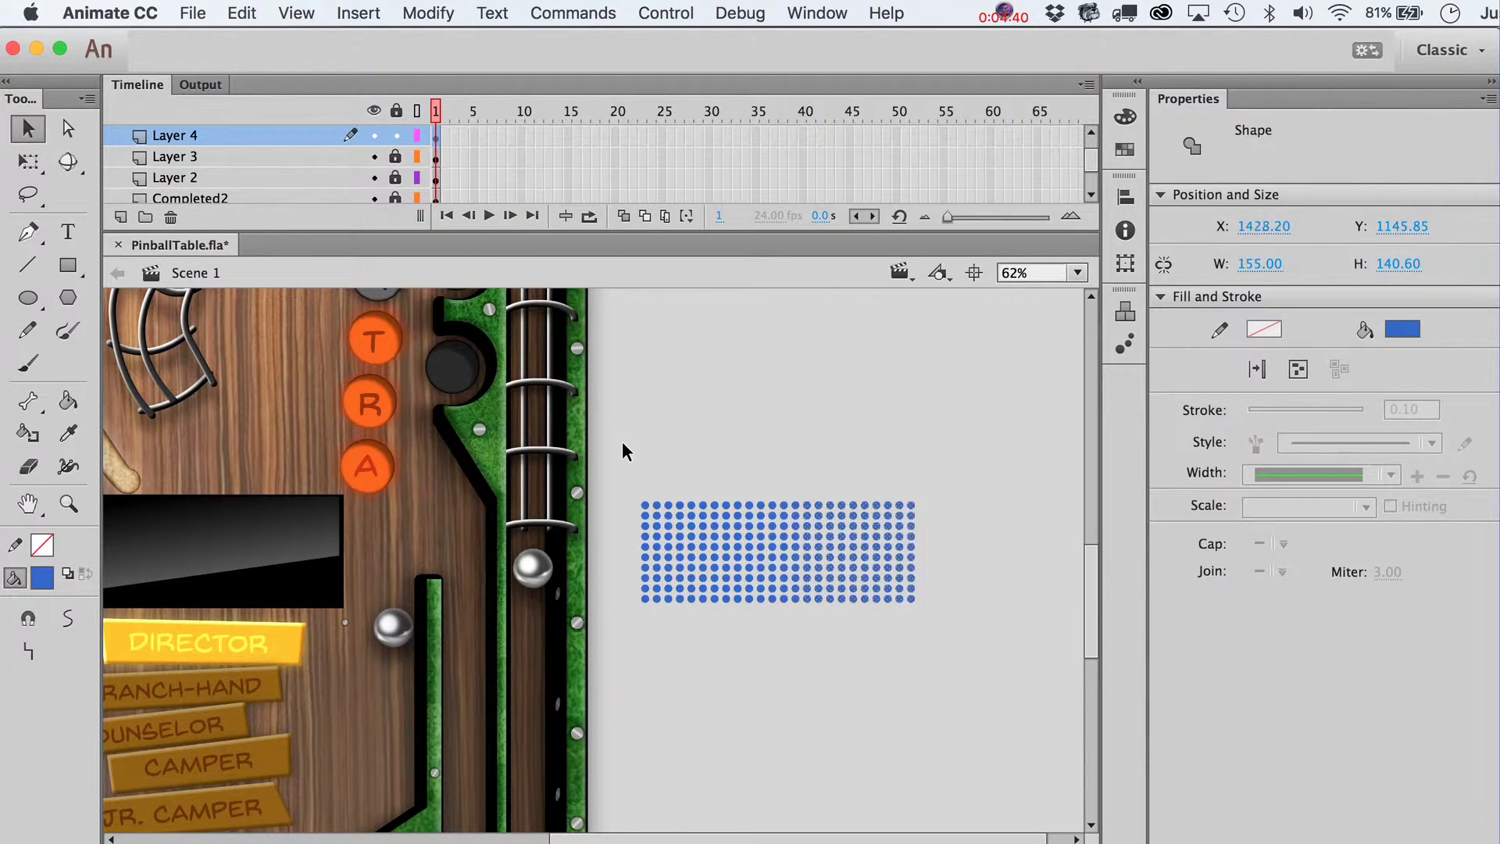
{"action": "key", "text": "shift+Left"}
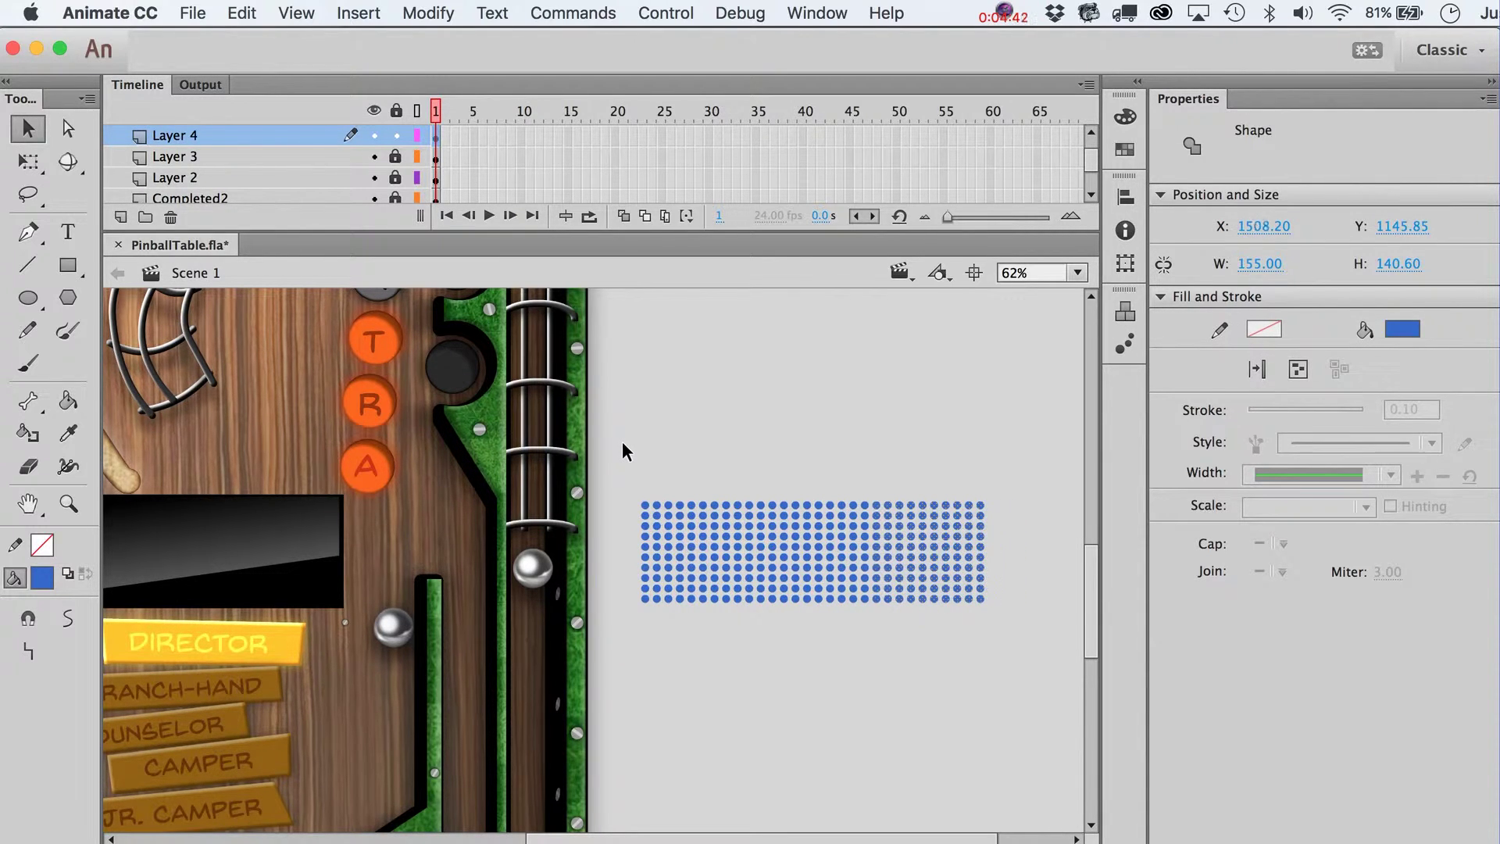
Step: Move the whole dot grid up to Y 1105.25 and delete one outer column of dots
{"action": "left_click_drag", "start_coordinate": [625, 469], "coordinate": [1055, 668]}
{"action": "scroll", "coordinate": [983, 598], "scroll_direction": "left", "scroll_amount": 3}
{"action": "mouse_move", "coordinate": [983, 598]}
{"action": "left_mouse_down"}
{"action": "mouse_move", "coordinate": [501, 618]}
{"action": "mouse_move", "coordinate": [363, 606]}
{"action": "mouse_move", "coordinate": [989, 579]}
{"action": "left_mouse_up"}
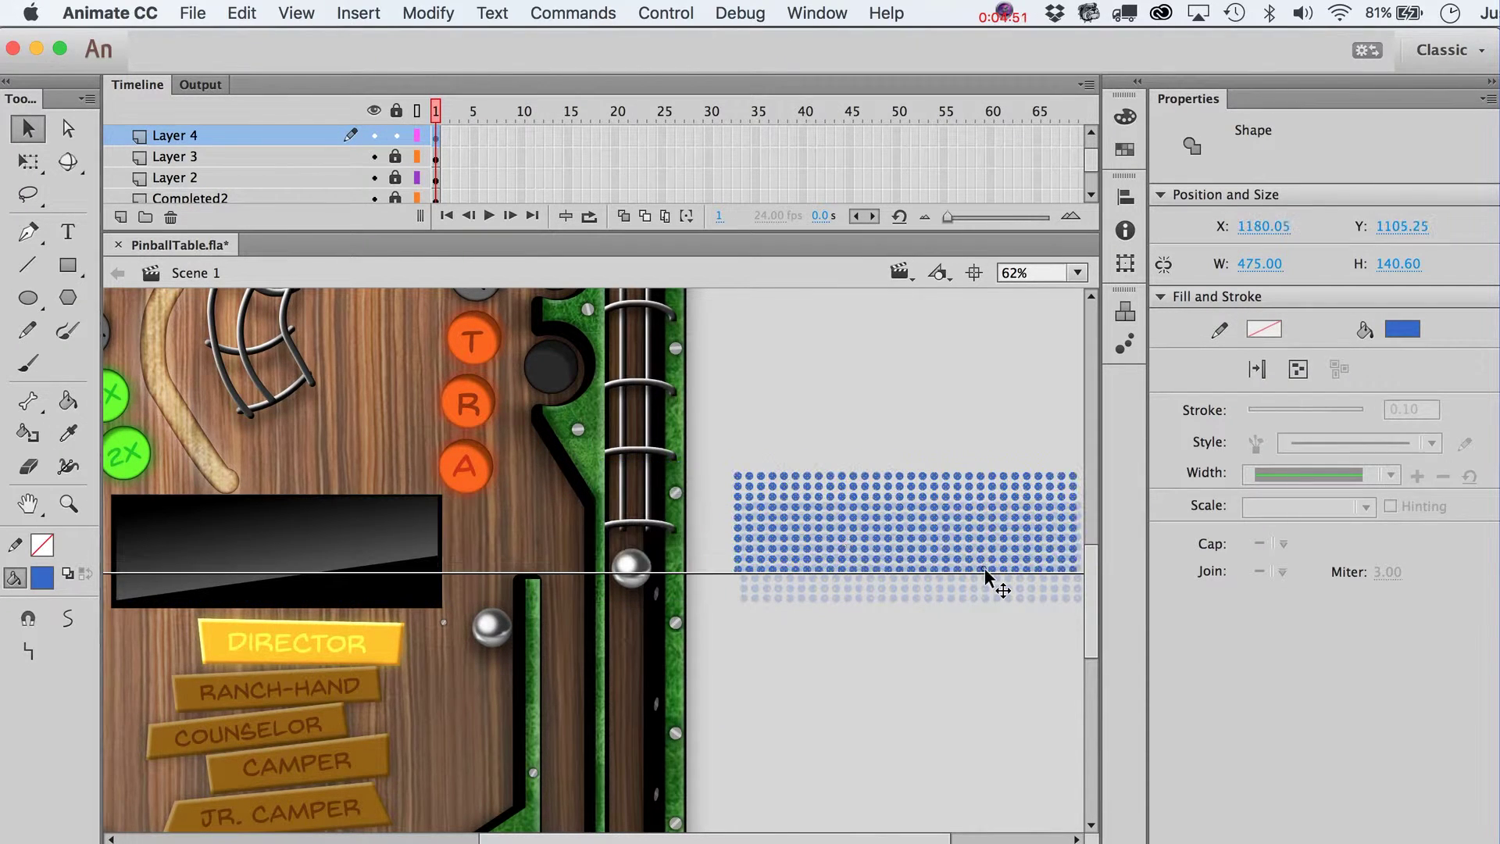
{"action": "left_click", "coordinate": [1082, 453]}
{"action": "mouse_move", "coordinate": [1066, 453]}
{"action": "left_mouse_down"}
{"action": "mouse_move", "coordinate": [1122, 599]}
{"action": "mouse_move", "coordinate": [1085, 603]}
{"action": "mouse_move", "coordinate": [1036, 450]}
{"action": "mouse_move", "coordinate": [964, 614]}
{"action": "mouse_move", "coordinate": [617, 422]}
{"action": "left_mouse_up"}
{"action": "scroll", "coordinate": [1036, 450], "scroll_direction": "right", "scroll_amount": 3}
{"action": "key", "text": "Delete"}
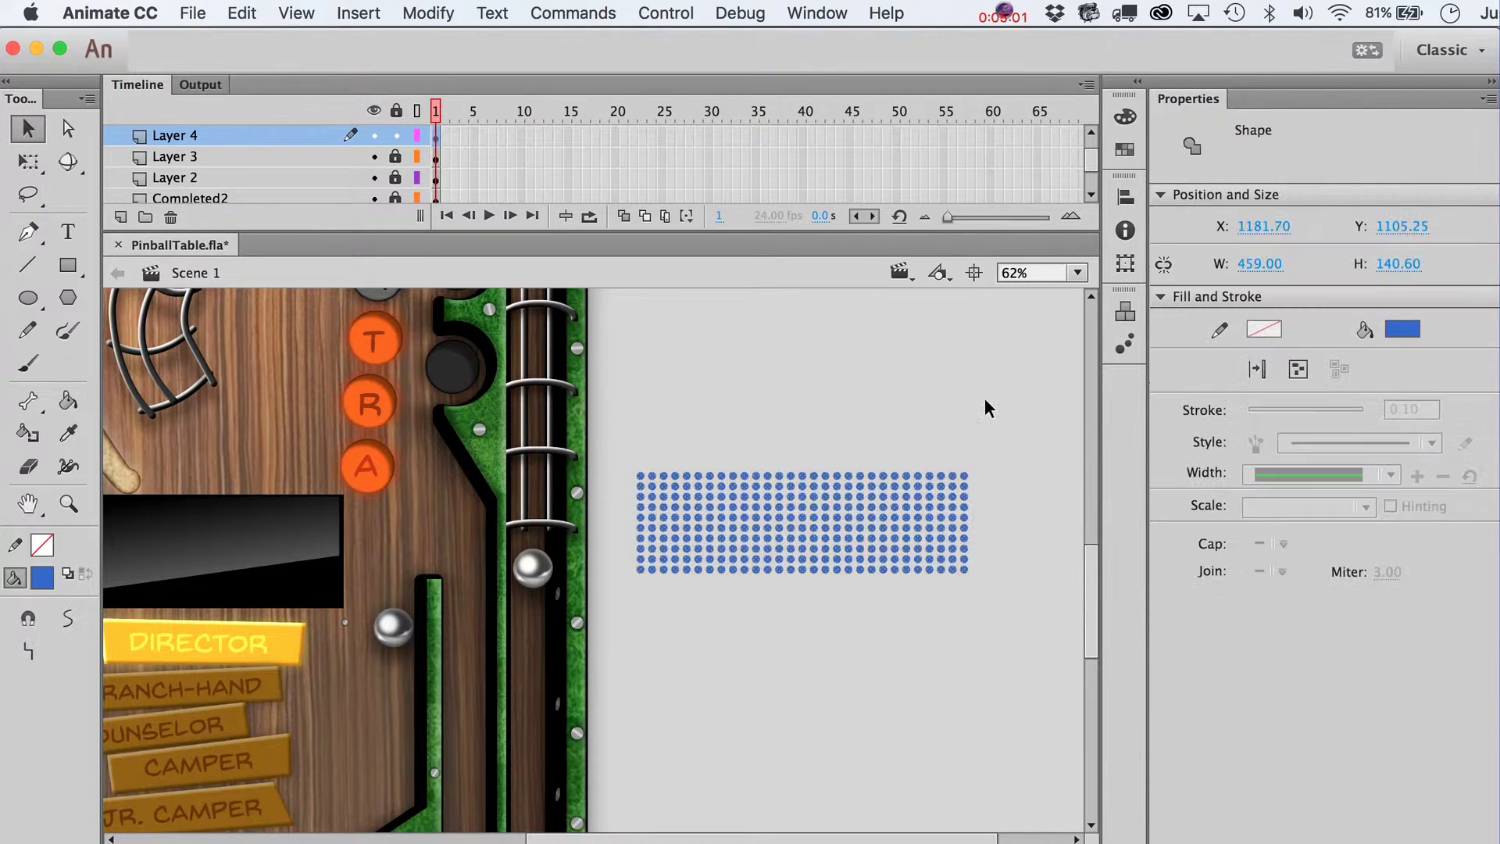
Step: Set the dot grid's width to 450 px
{"action": "left_click", "coordinate": [1260, 264]}
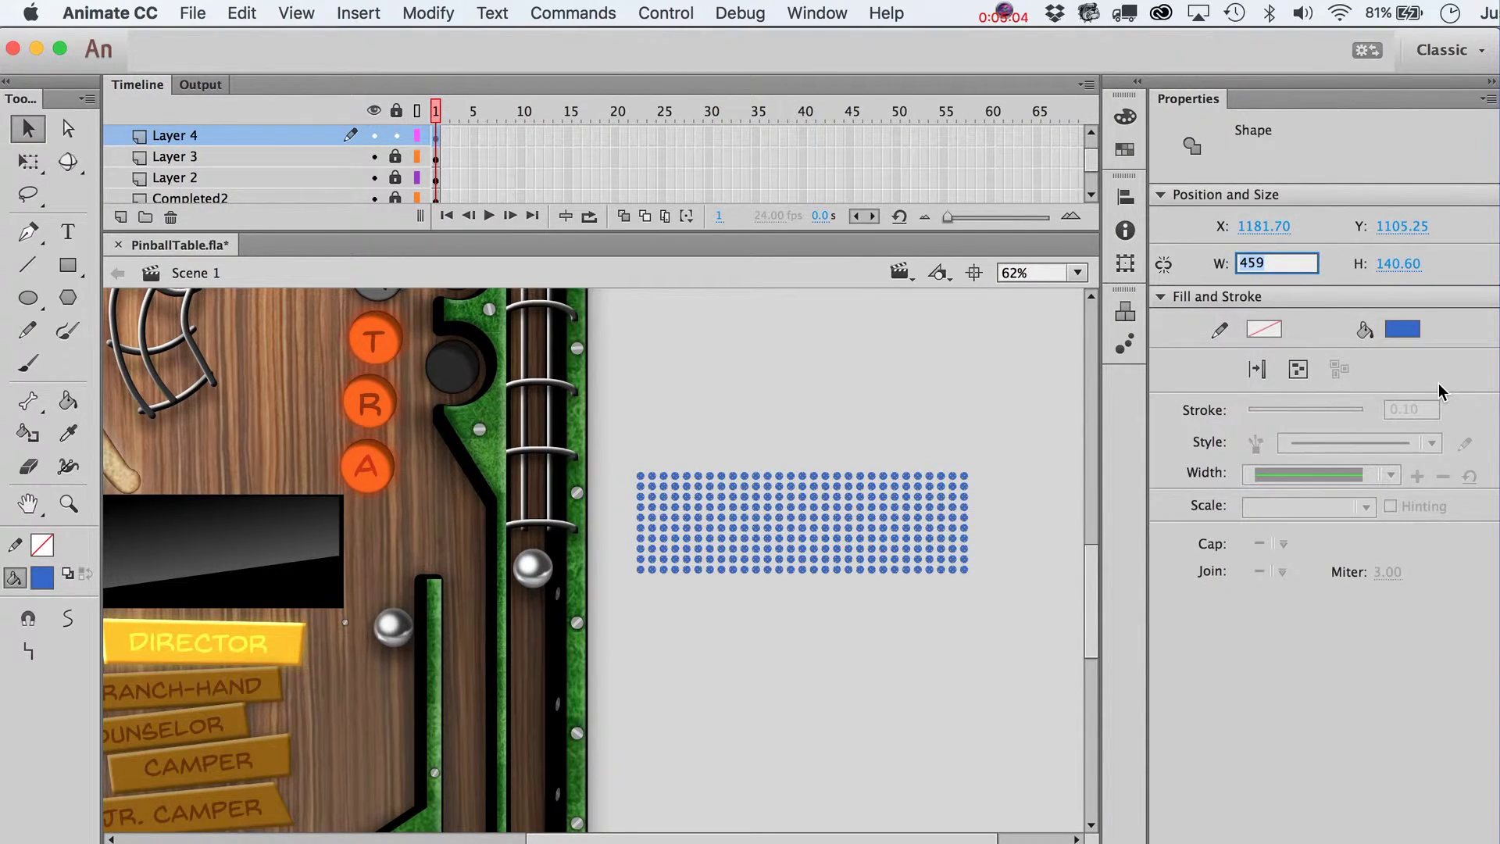
{"action": "type", "text": "450"}
{"action": "key", "text": "Return"}
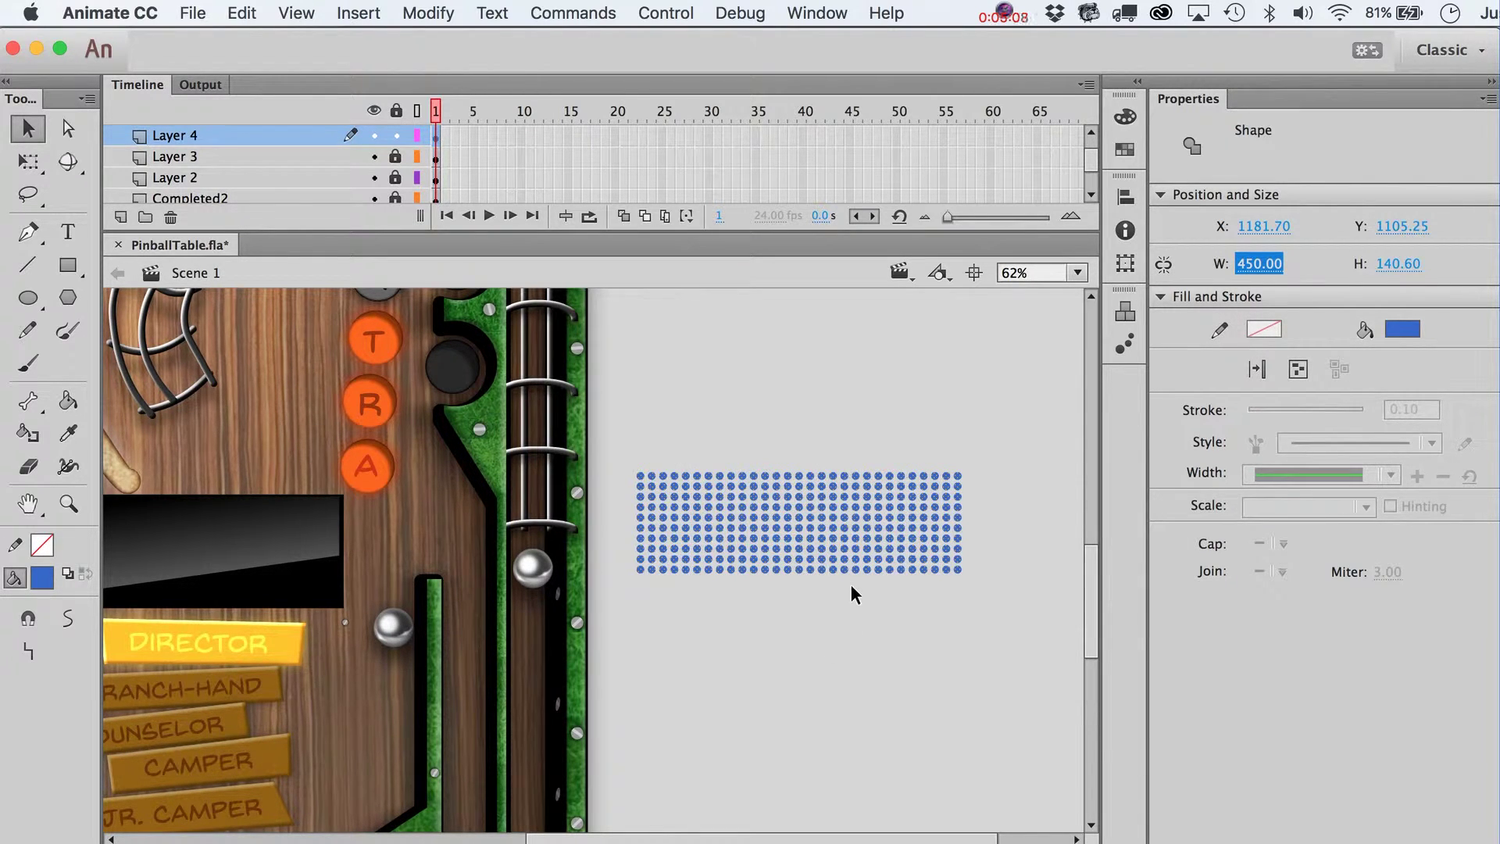
Step: Unlock Layer 3 and Layer 2 and select the black LCD_Back panel on the table
{"action": "left_click", "coordinate": [347, 535]}
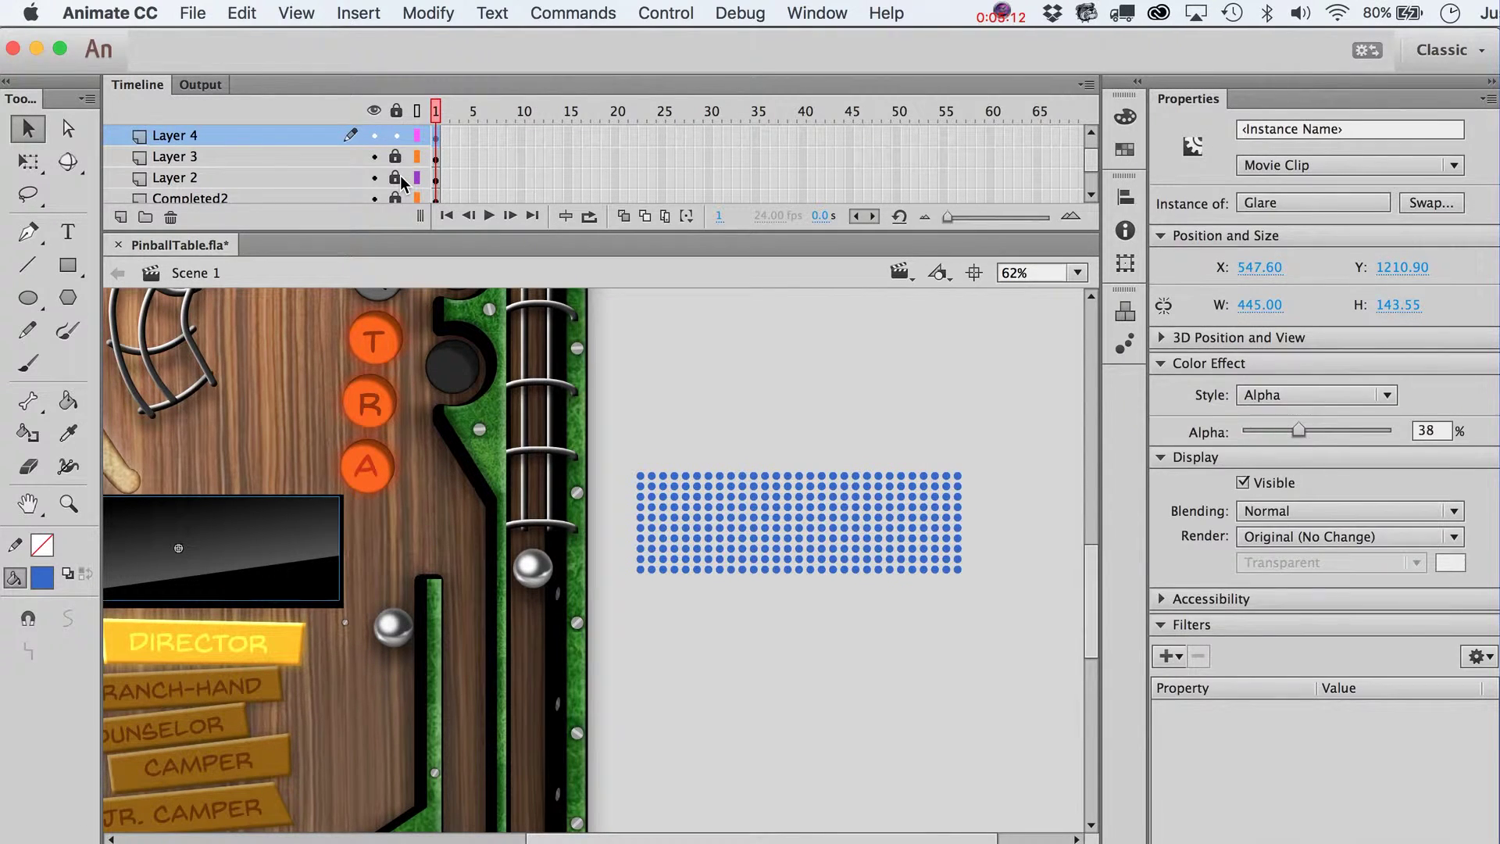
{"action": "left_click", "coordinate": [396, 178]}
{"action": "left_click", "coordinate": [367, 569]}
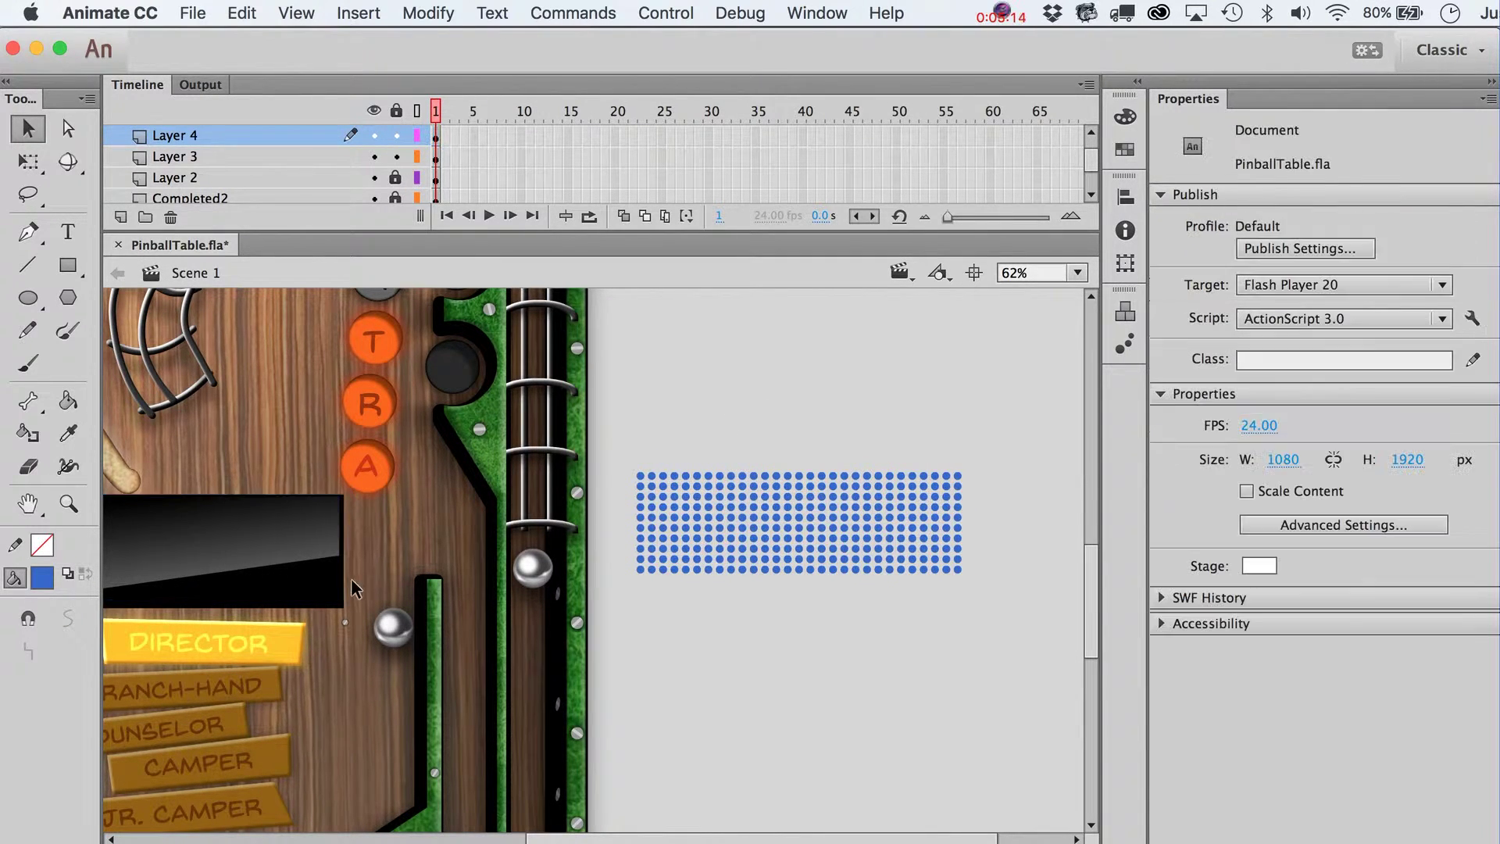
{"action": "left_click", "coordinate": [343, 539]}
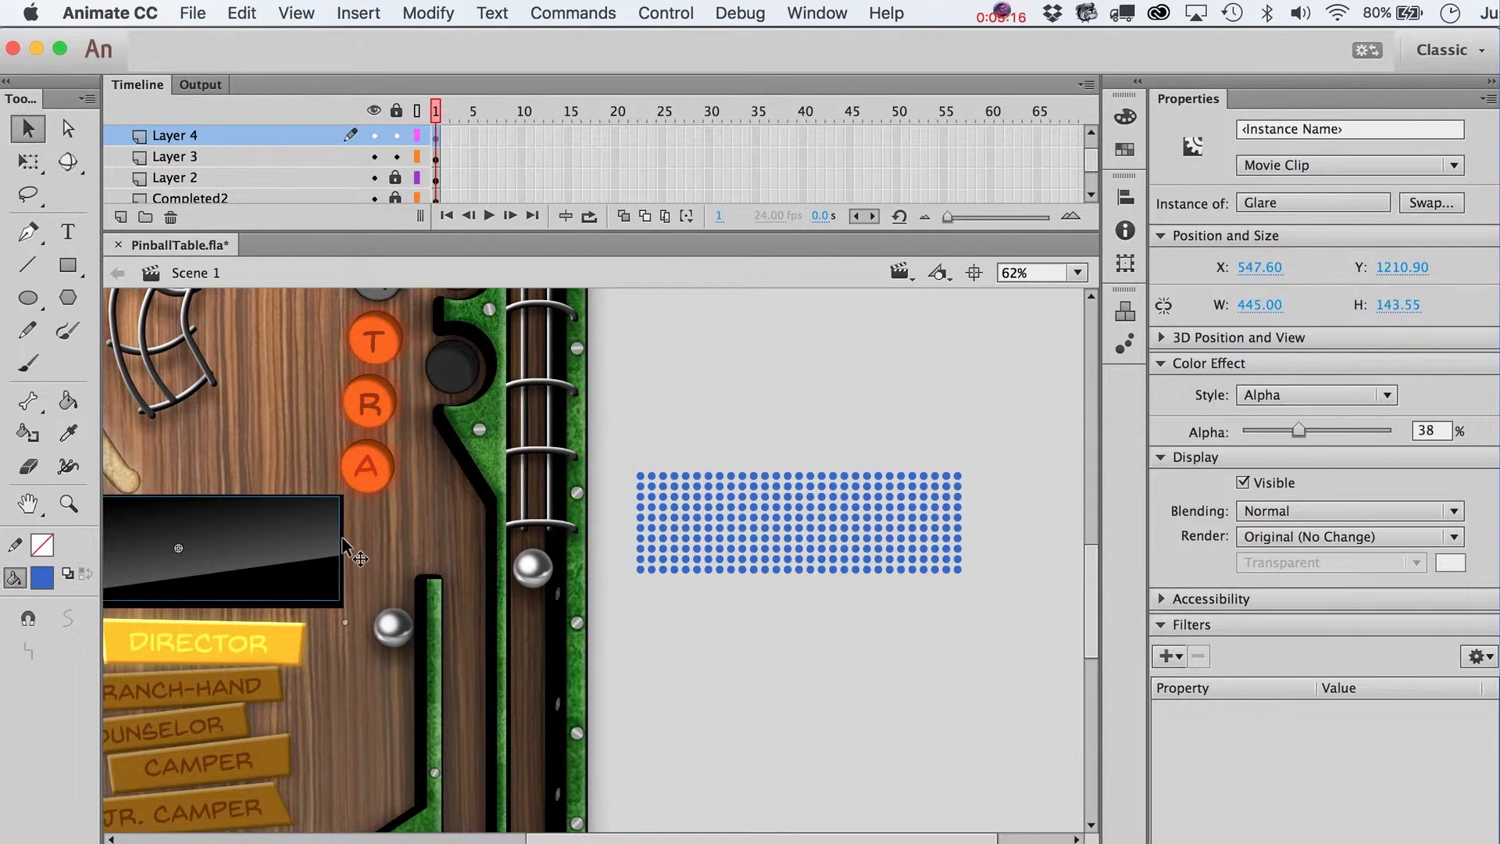
{"action": "left_click", "coordinate": [396, 177]}
{"action": "left_click", "coordinate": [347, 507]}
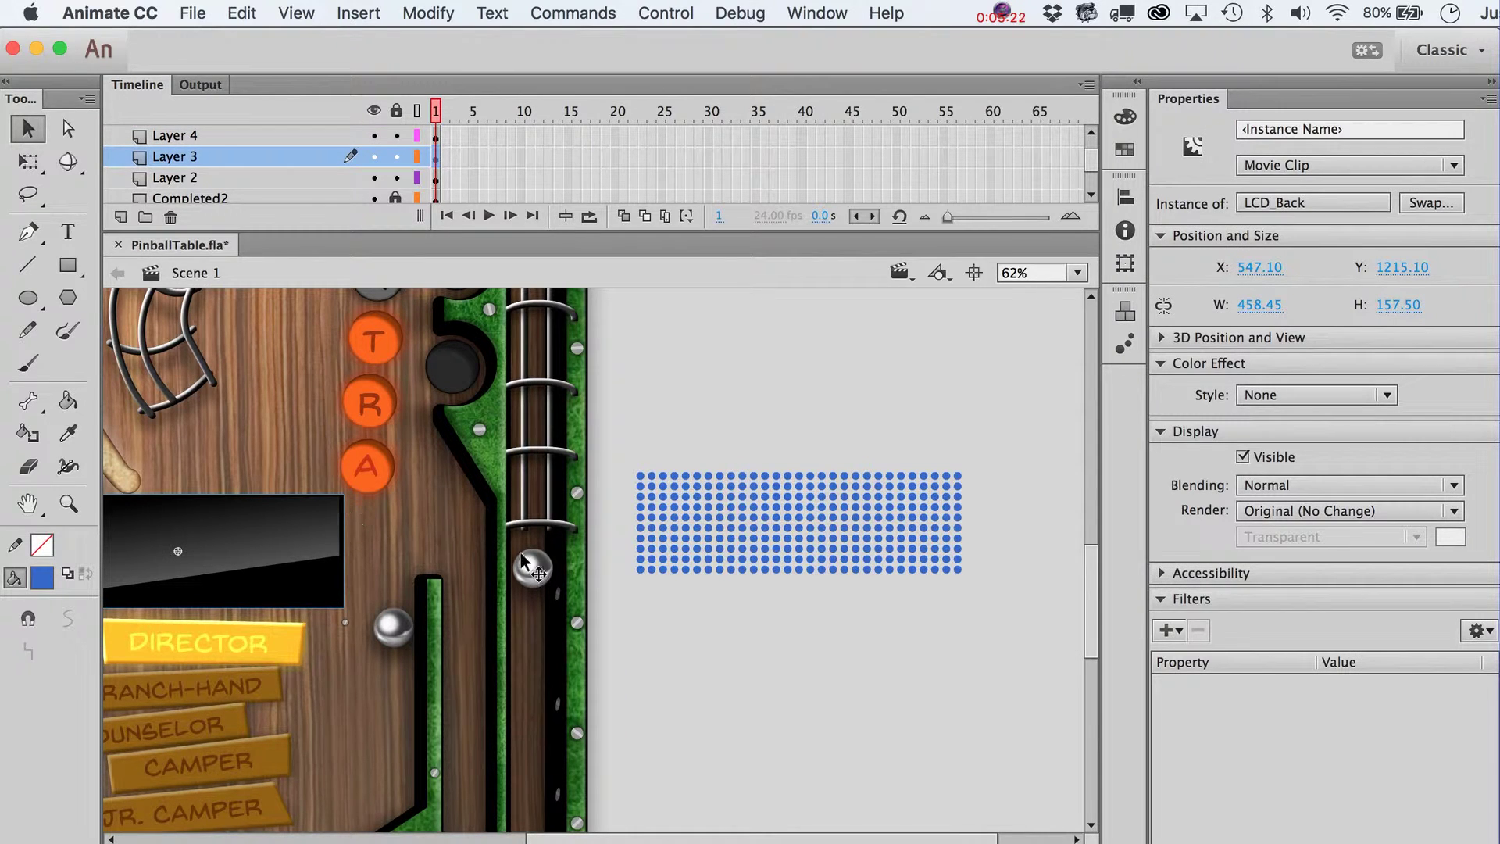
Step: Place a copy of the LCD_Back panel behind the blue dot grid, centred at X 1406.10 and Y 1176.00
{"action": "left_click_drag", "start_coordinate": [397, 541], "coordinate": [780, 532]}
{"action": "key", "text": "Up"}
{"action": "key", "text": "Up"}
{"action": "key", "text": "Up"}
{"action": "key", "text": "Left"}
{"action": "key", "text": "Left"}
{"action": "key", "text": "Left"}
{"action": "key", "text": "Up"}
{"action": "key", "text": "Up"}
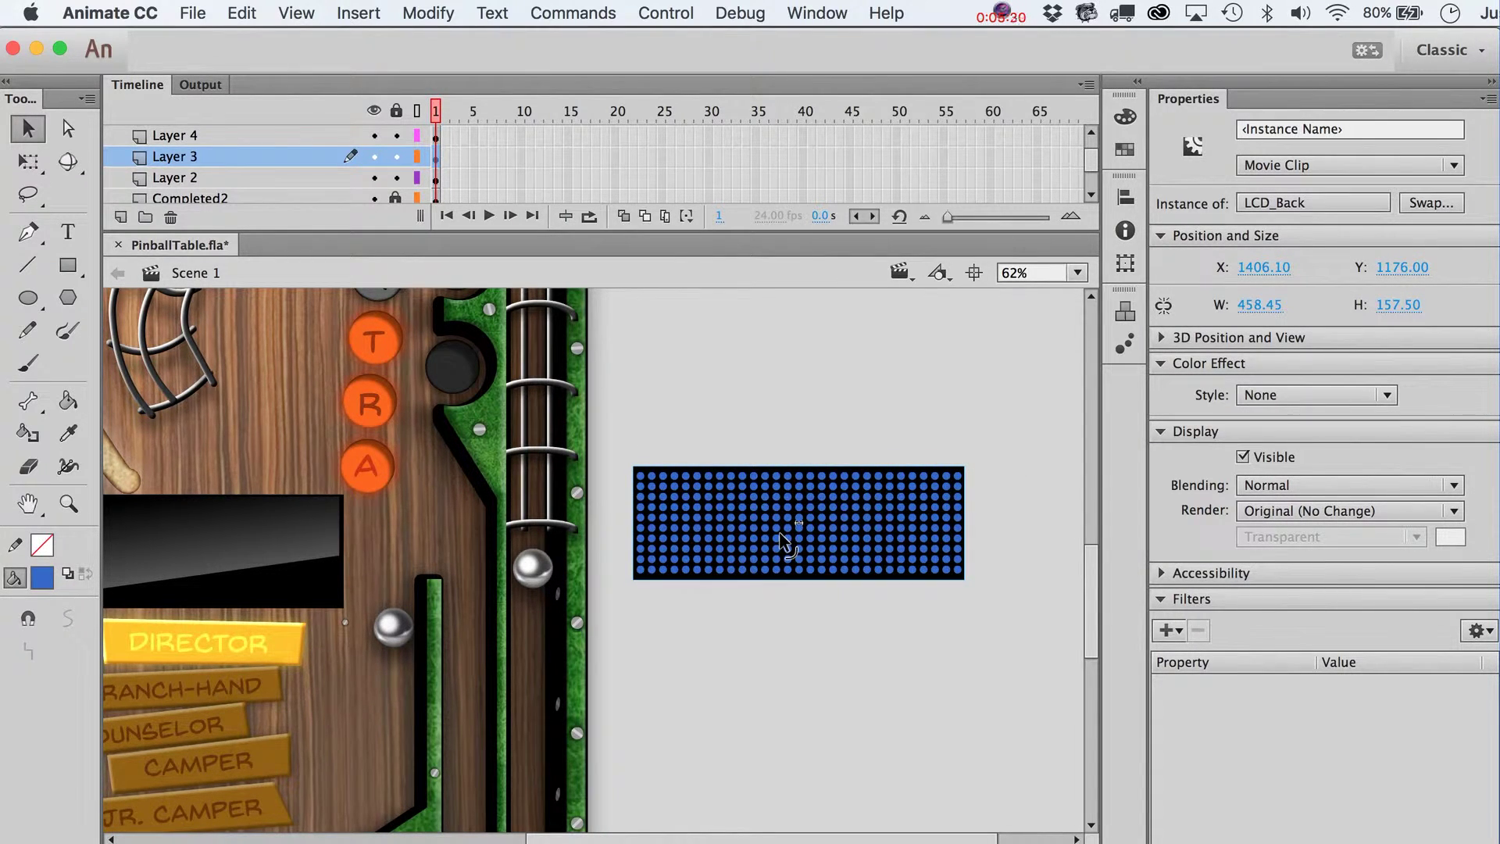
Step: Break the LCD_Back copy apart, then merge it with the dots by cutting and pasting both onto Layer 3 beside the table
{"action": "left_click", "coordinate": [784, 540]}
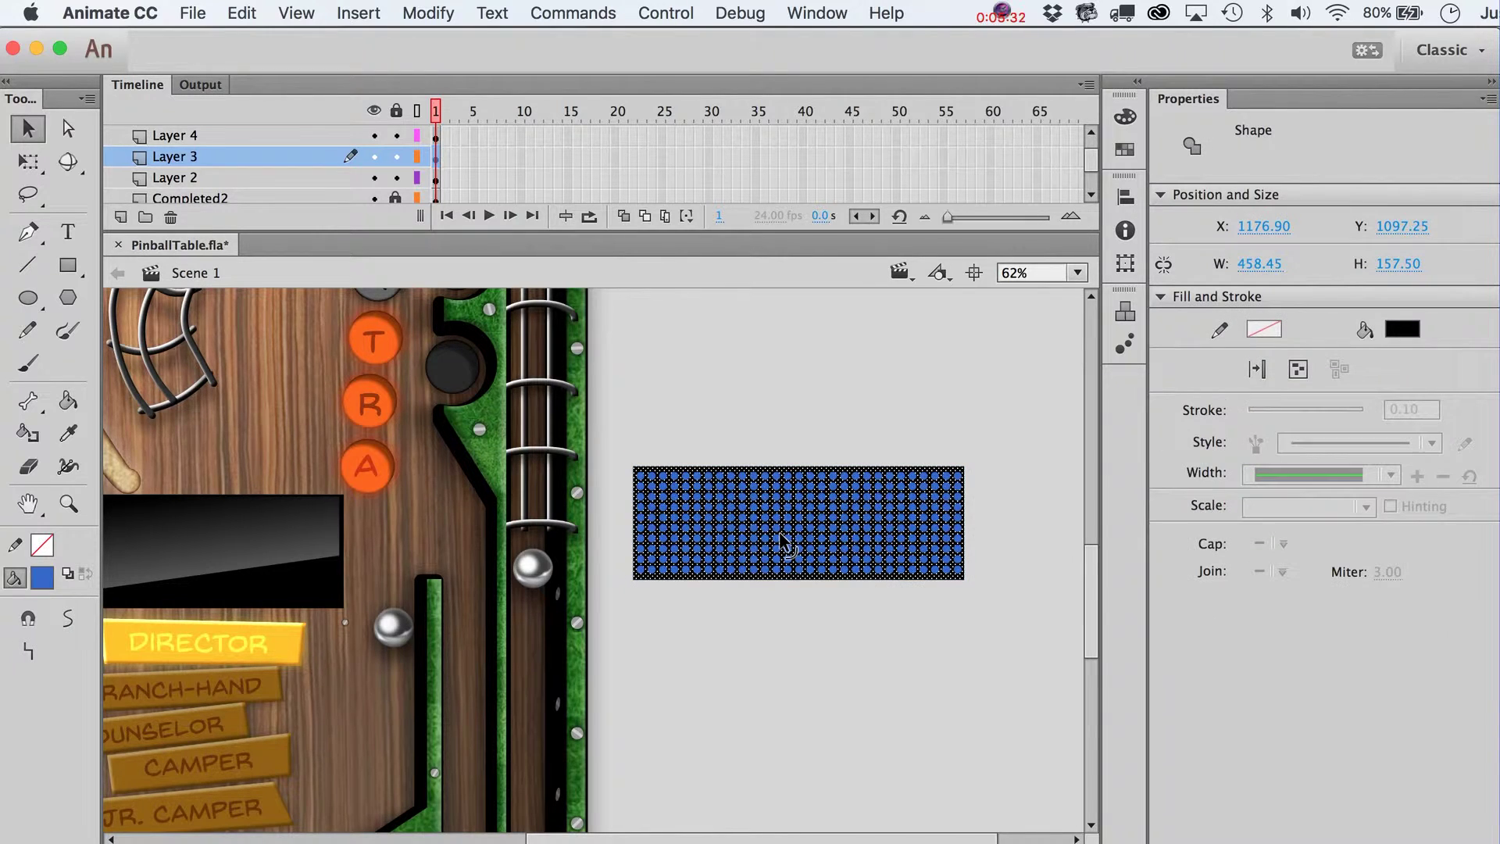
{"action": "left_click_drag", "start_coordinate": [620, 406], "coordinate": [1010, 622]}
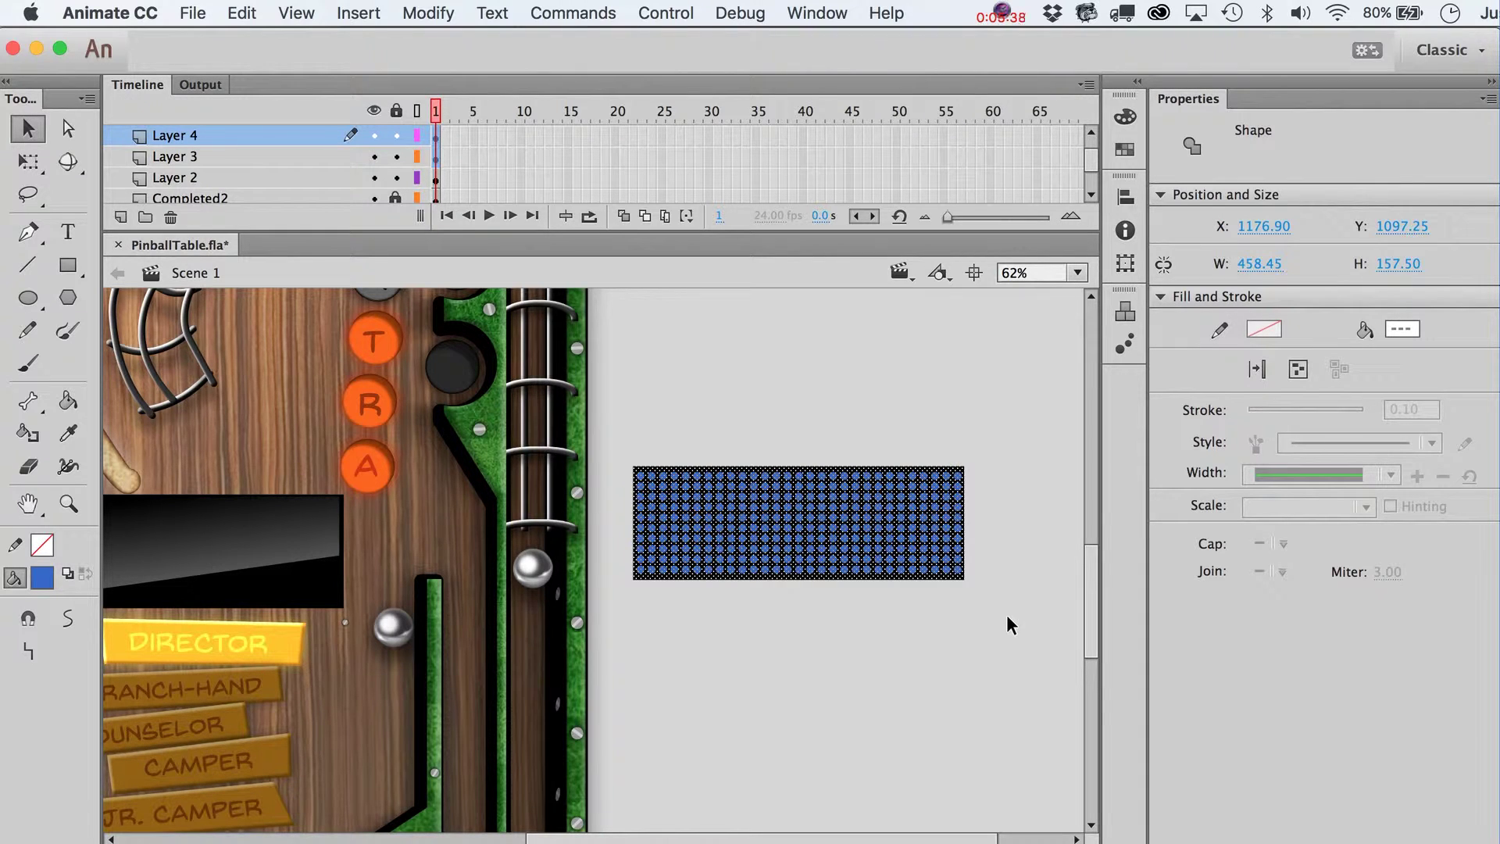
{"action": "key", "text": "ctrl+x"}
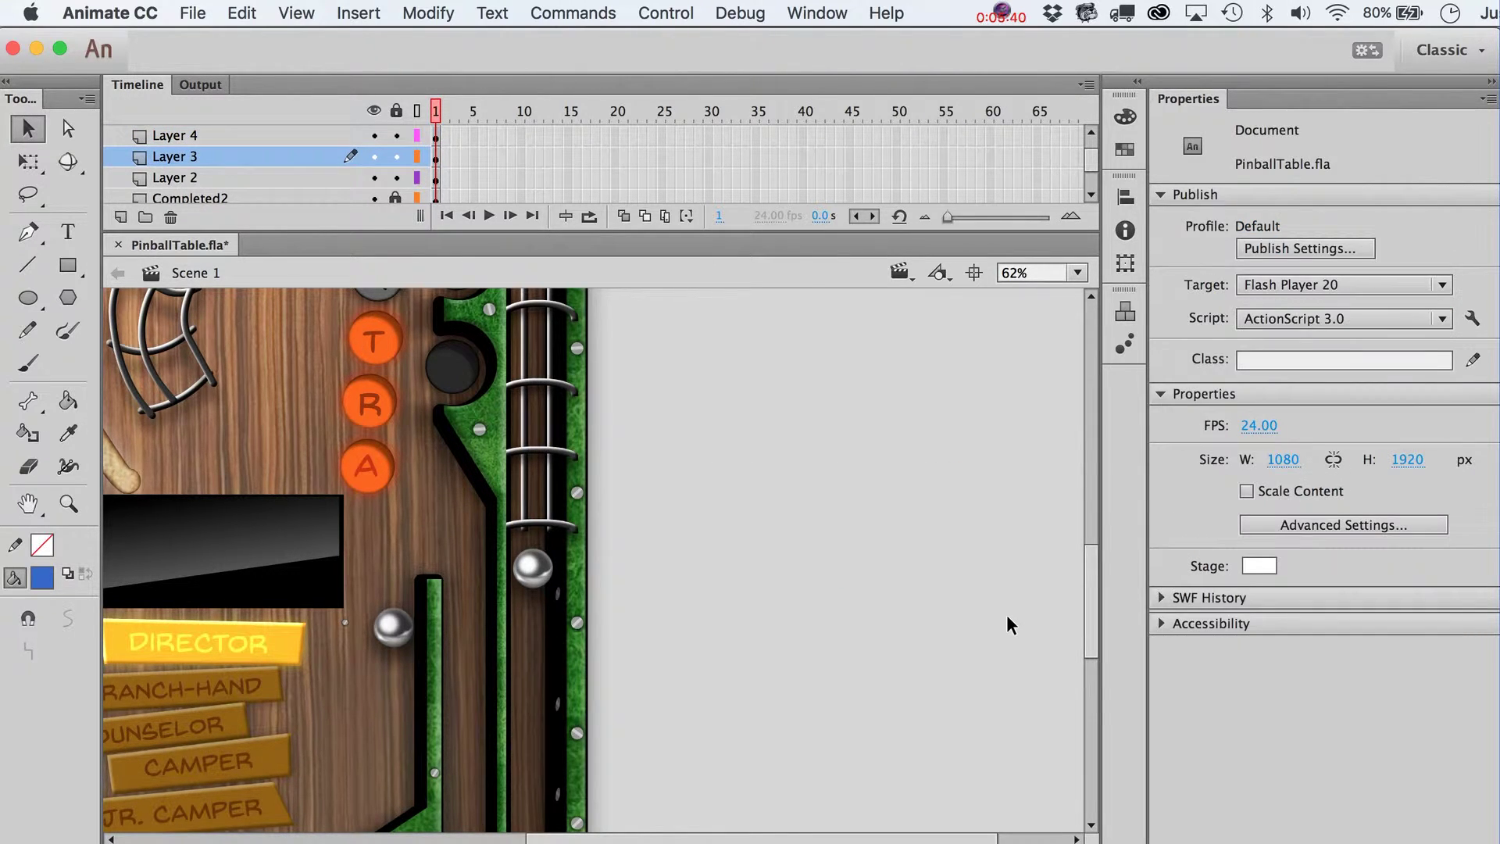
{"action": "key", "text": "ctrl+v"}
{"action": "left_click_drag", "start_coordinate": [680, 572], "coordinate": [904, 526]}
Step: Move the perforated black shape up off the blue dots to Y 905.05 and delete the leftover dots
{"action": "left_click", "coordinate": [809, 461]}
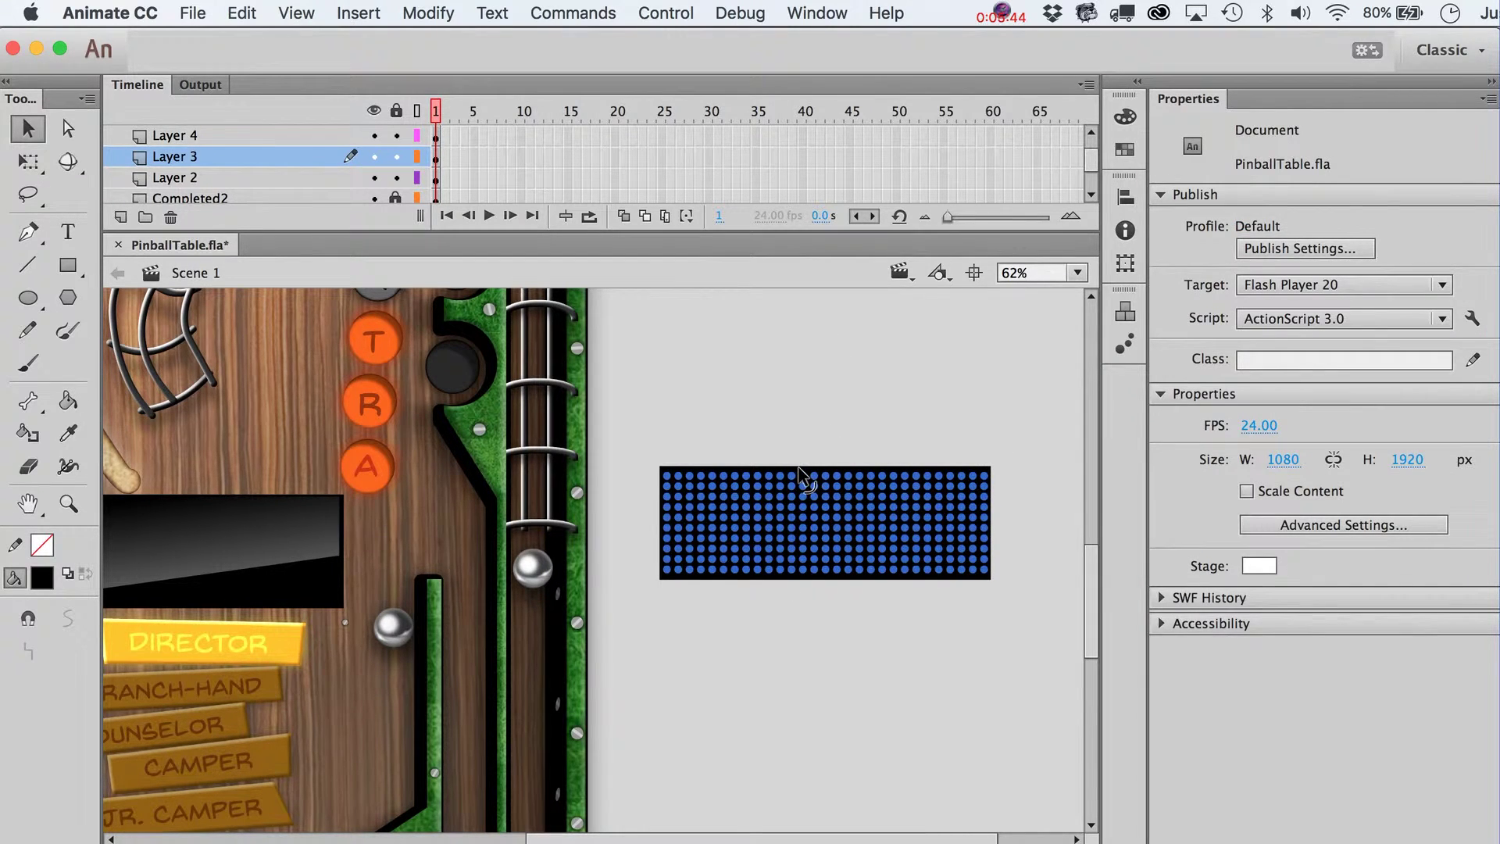
{"action": "left_click", "coordinate": [801, 472]}
{"action": "key", "text": "shift+Up"}
{"action": "key", "text": "shift+Up"}
{"action": "key", "text": "shift+Up"}
{"action": "key", "text": "shift+Up"}
{"action": "key", "text": "shift+Up"}
{"action": "key", "text": "shift+Up"}
{"action": "key", "text": "shift+Up"}
{"action": "key", "text": "shift+Up"}
{"action": "key", "text": "shift+Up"}
{"action": "key", "text": "shift+Up"}
{"action": "key", "text": "shift+Up"}
{"action": "key", "text": "shift+Up"}
{"action": "key", "text": "shift+Up"}
{"action": "key", "text": "shift+Up"}
{"action": "key", "text": "shift+Up"}
{"action": "key", "text": "shift+Up"}
{"action": "key", "text": "shift+Up"}
{"action": "key", "text": "shift+Up"}
{"action": "key", "text": "shift+Up"}
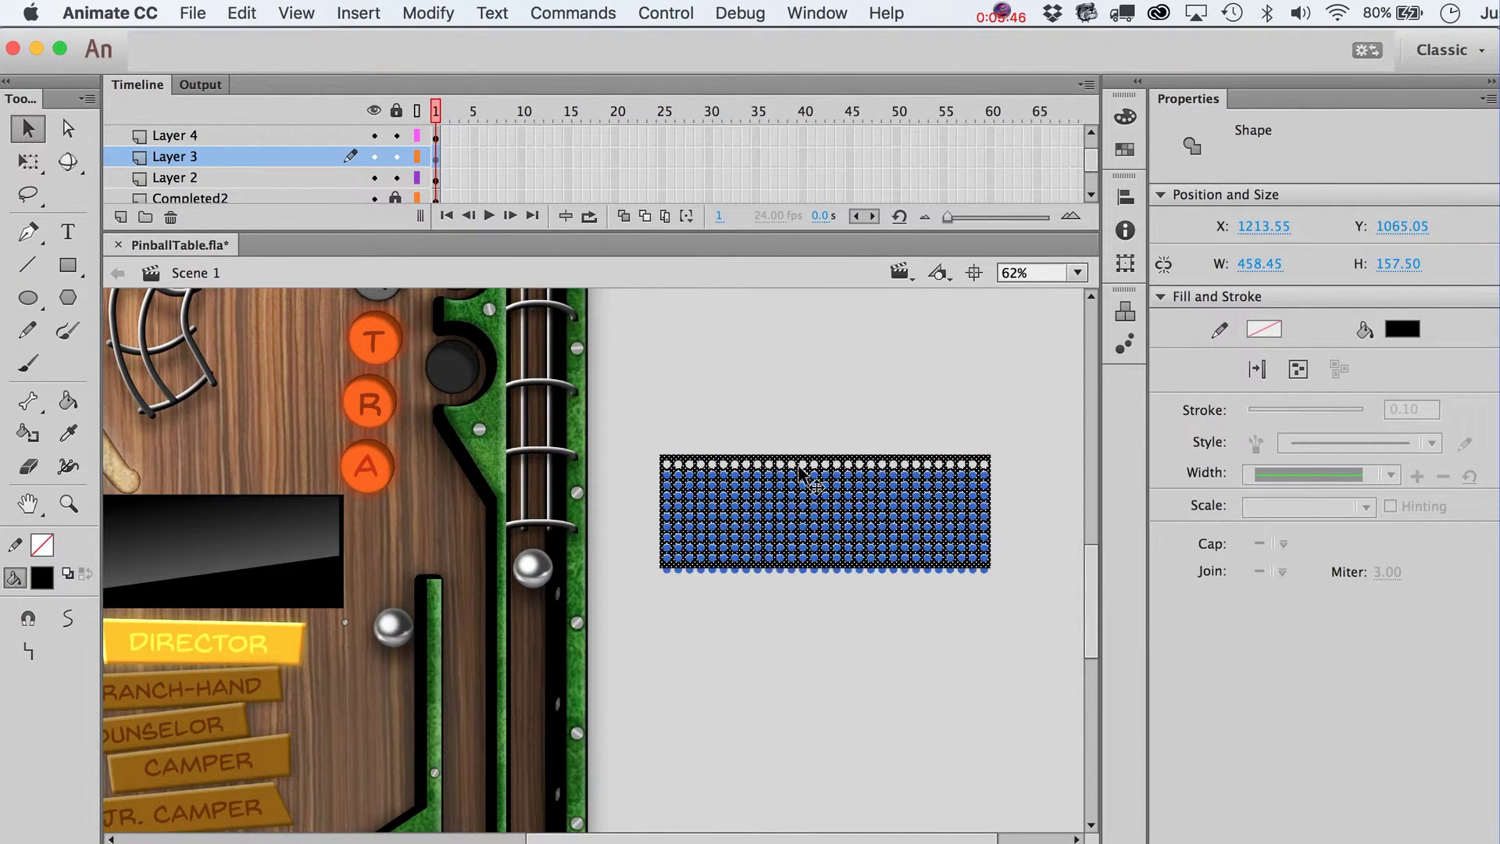
{"action": "left_click_drag", "start_coordinate": [644, 459], "coordinate": [1081, 645]}
{"action": "key", "text": "Delete"}
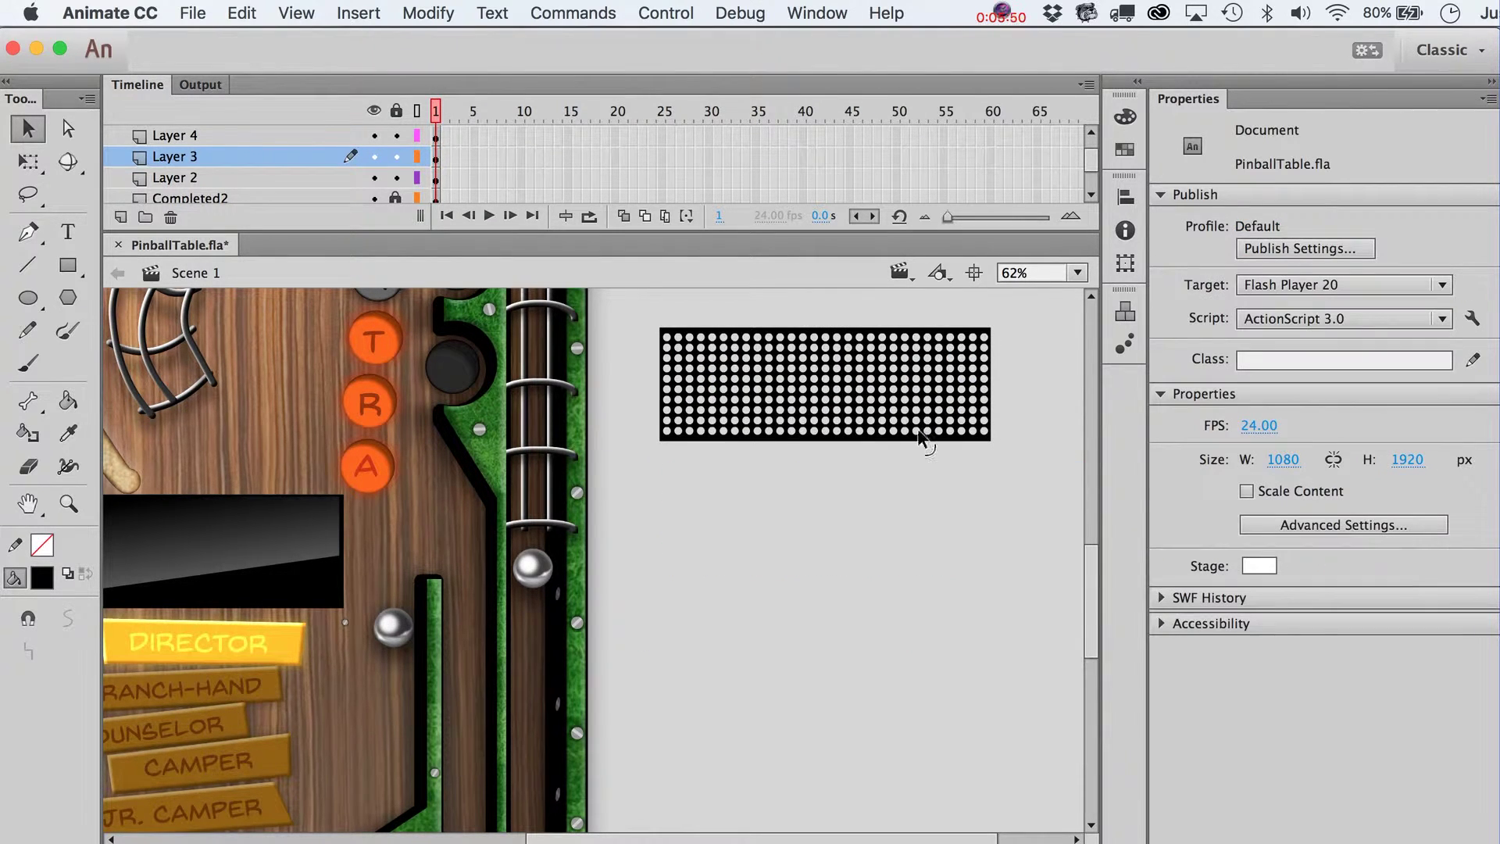
Step: Convert the perforated black shape to a movie clip symbol named DotScreen
{"action": "left_click", "coordinate": [783, 440]}
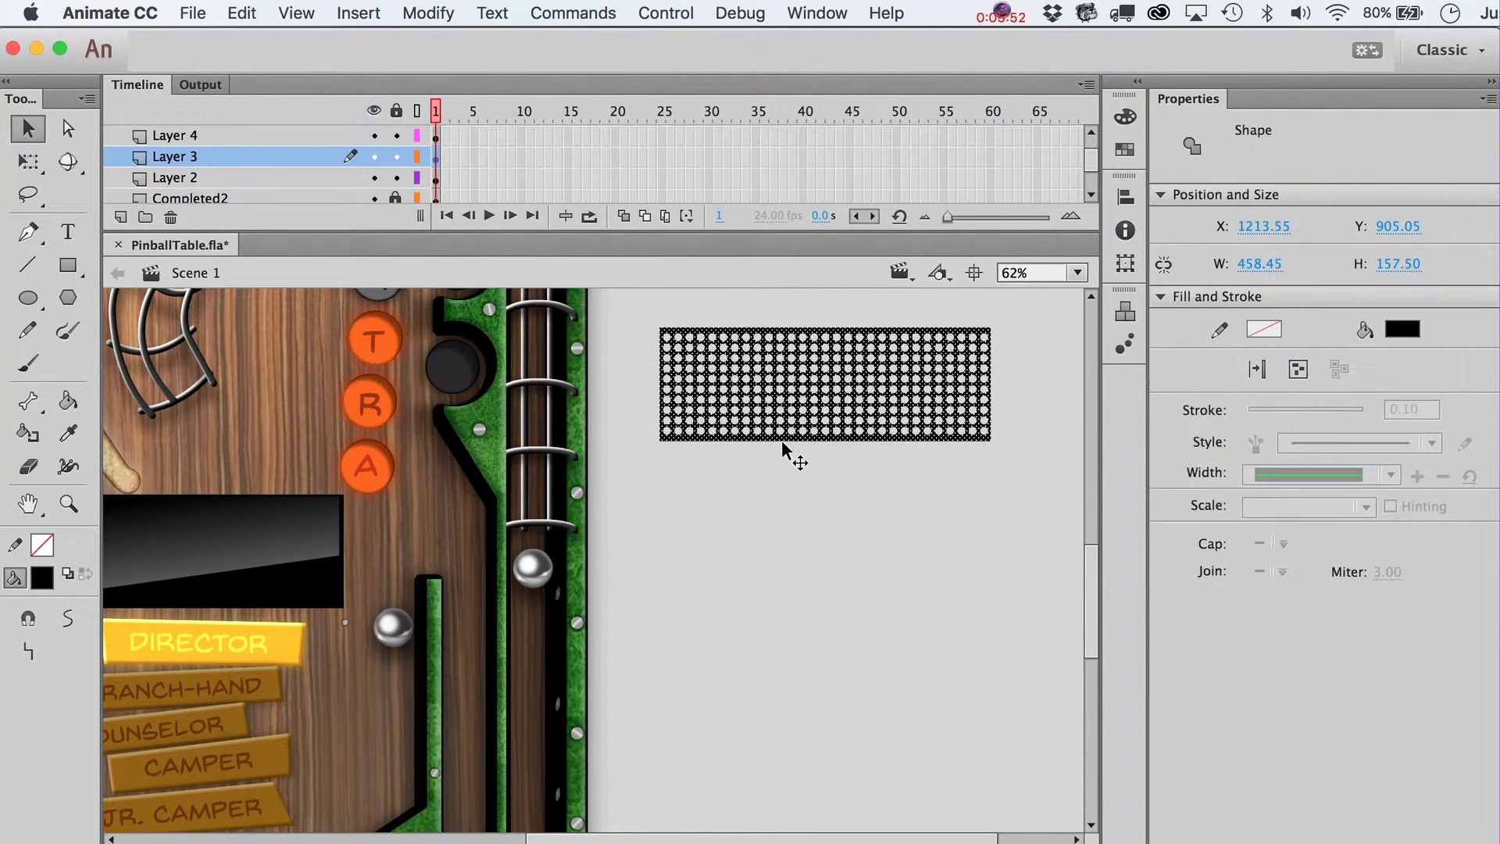
{"action": "key", "text": "F8"}
{"action": "type", "text": "Do"}
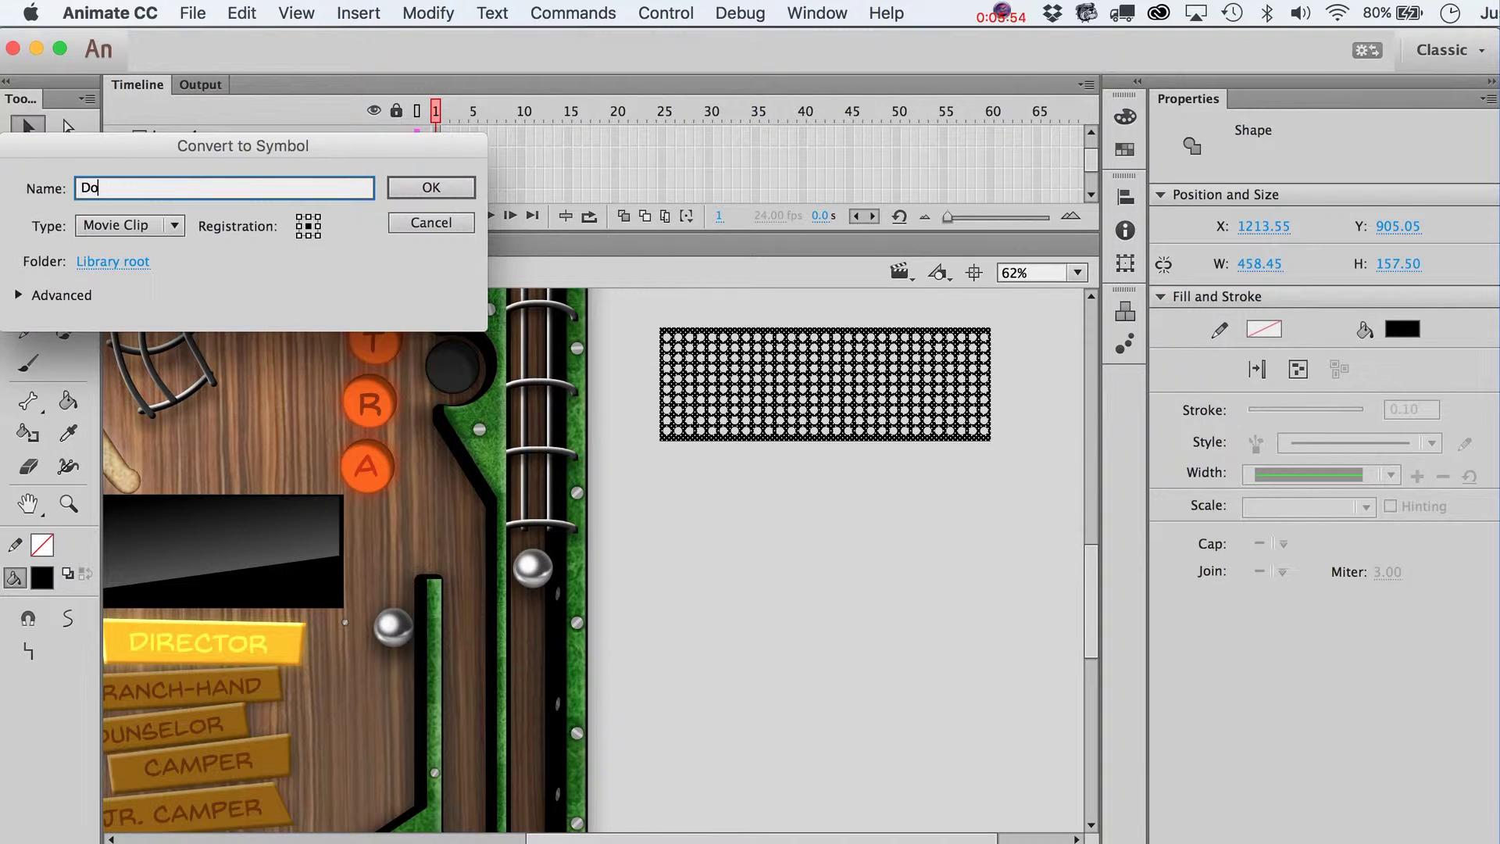
{"action": "type", "text": "tScreen"}
{"action": "key", "text": "Return"}
Step: Move the DotScreen clip onto the pinball table over the LCD panel, to X 696.65 and Y 1175.80
{"action": "left_click_drag", "start_coordinate": [826, 439], "coordinate": [326, 578]}
{"action": "scroll", "coordinate": [327, 578], "scroll_direction": "left", "scroll_amount": 10}
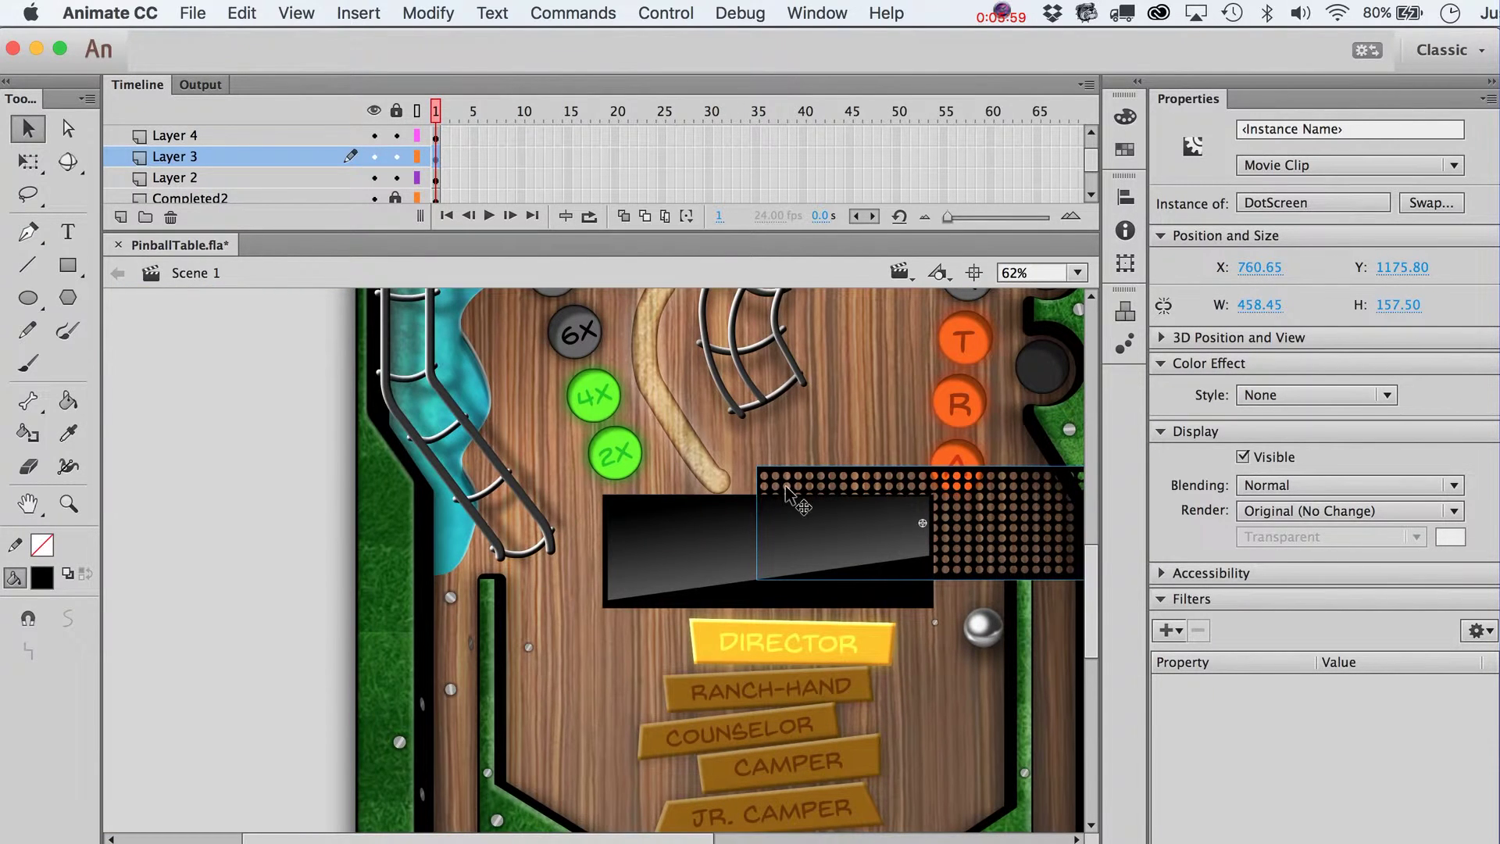
{"action": "key", "text": "shift+Left"}
{"action": "key", "text": "shift+Left"}
{"action": "key", "text": "shift+Left"}
{"action": "key", "text": "shift+Left"}
Step: Transfer the DotScreen clip from Layer 3 to Layer 4 by cutting it and pasting it in place
{"action": "left_click_drag", "start_coordinate": [985, 581], "coordinate": [985, 581]}
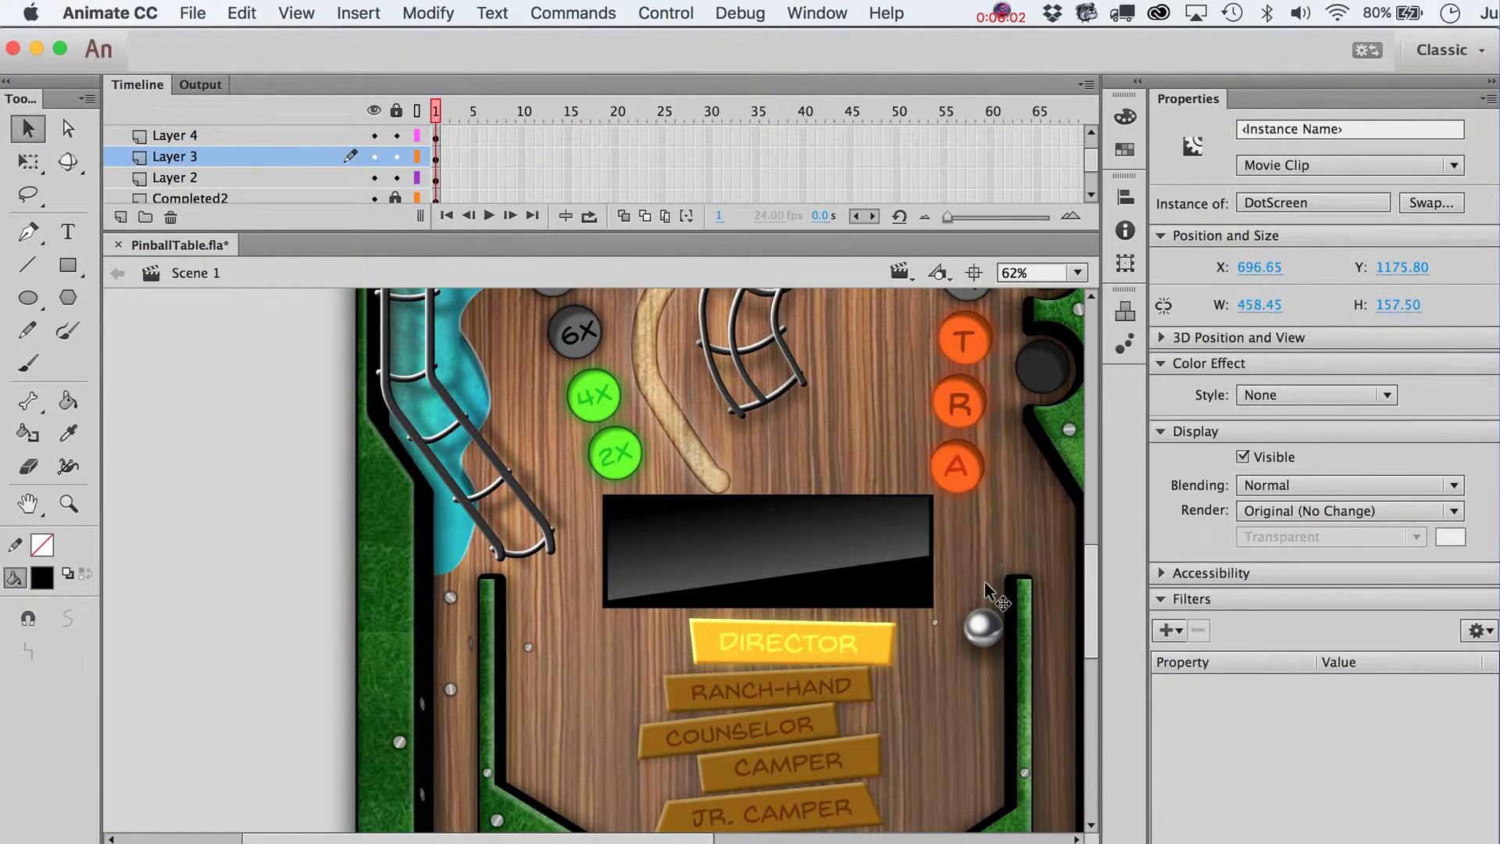
{"action": "left_click", "coordinate": [822, 549]}
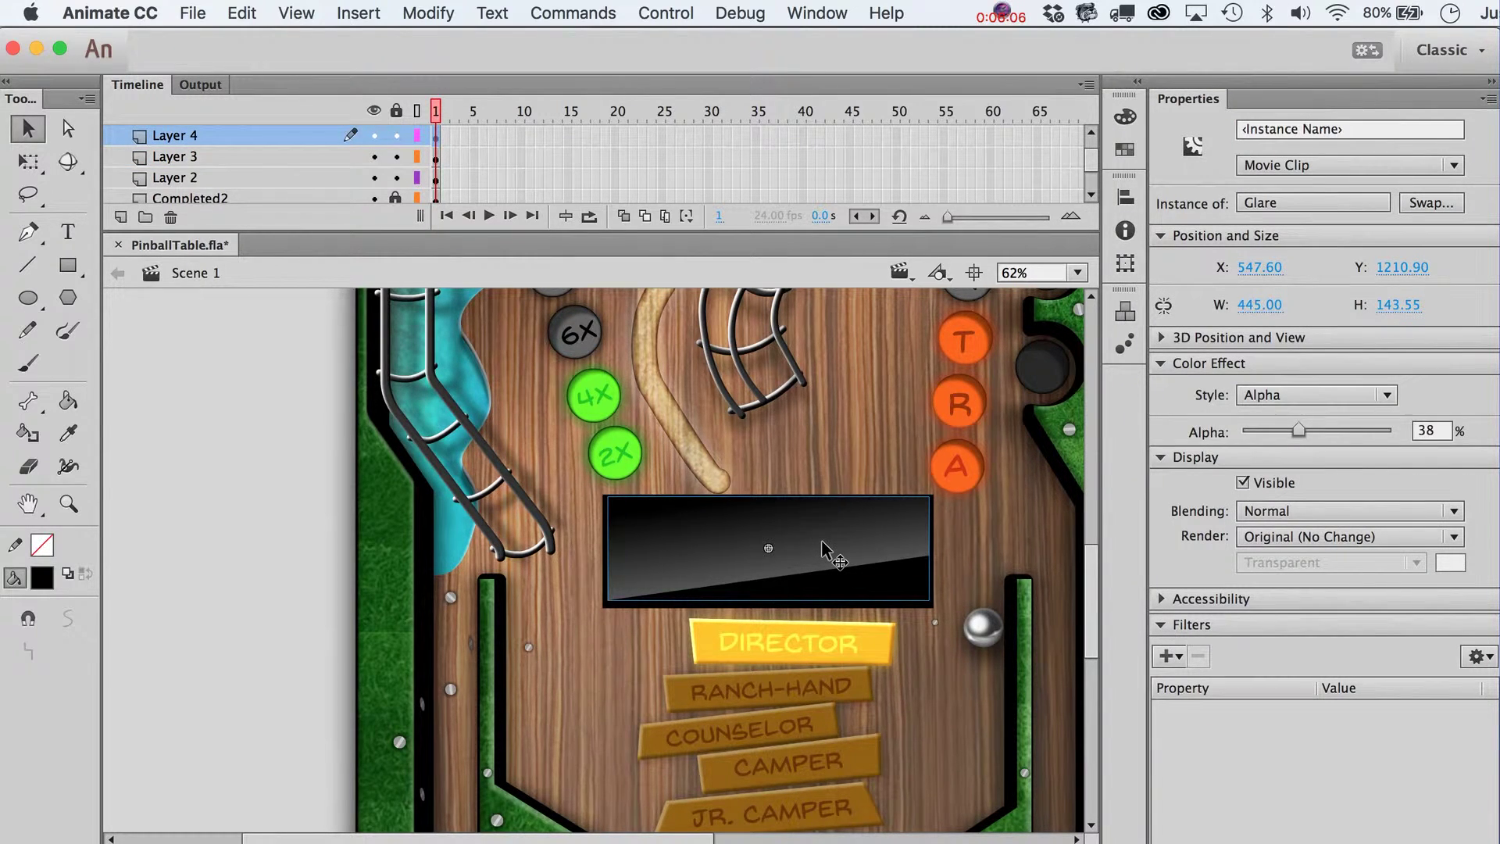
{"action": "key", "text": "super+shift+v"}
Step: Align the DotScreen clip exactly over the LCD panel at X 547.85 and Y 1214.20
{"action": "key", "text": "shift+Left"}
{"action": "key", "text": "shift+Left"}
{"action": "key", "text": "shift+Left"}
{"action": "key", "text": "shift+Left"}
{"action": "key", "text": "shift+Left"}
{"action": "key", "text": "shift+Left"}
{"action": "key", "text": "shift+Left"}
{"action": "key", "text": "shift+Left"}
{"action": "key", "text": "shift+Left"}
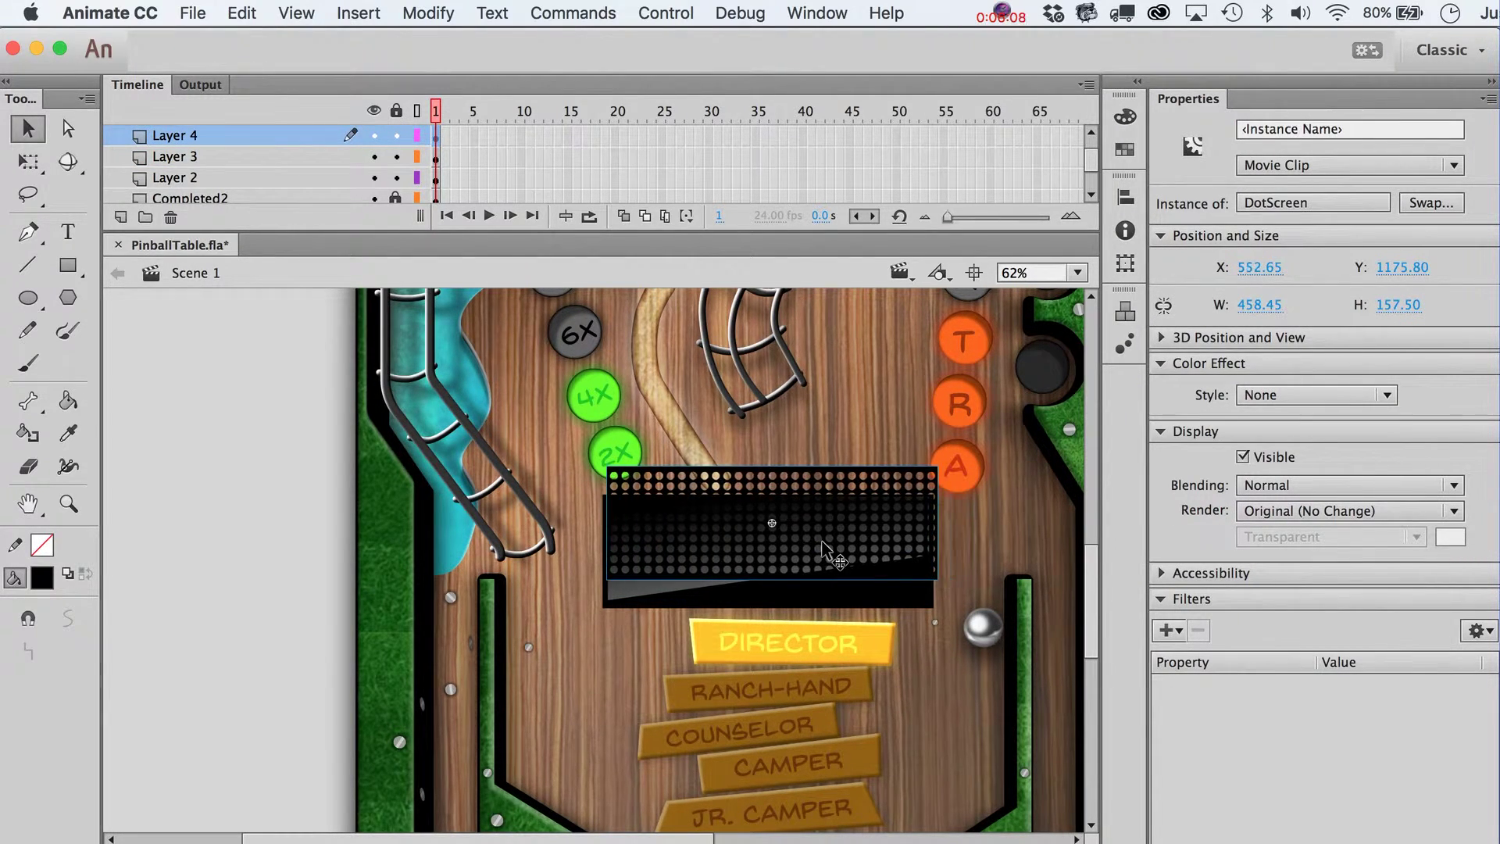
{"action": "key", "text": "shift+Down"}
{"action": "key", "text": "shift+Down"}
{"action": "key", "text": "Left"}
{"action": "key", "text": "Left"}
{"action": "key", "text": "Left"}
{"action": "key", "text": "Down"}
{"action": "key", "text": "Down"}
{"action": "key", "text": "Down"}
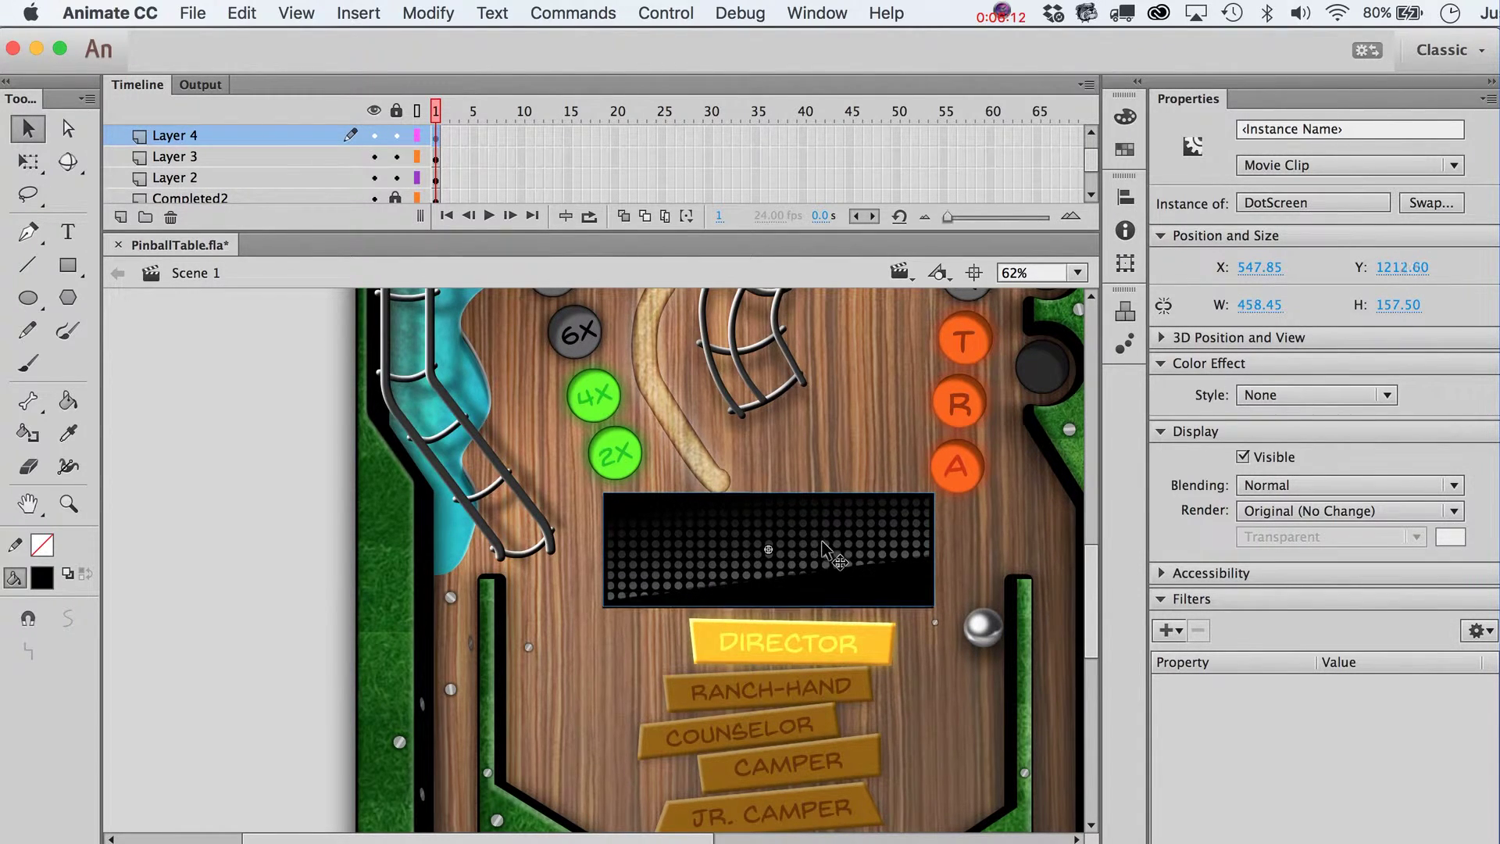
{"action": "key", "text": "Down"}
Step: Create white static text reading 004582301 in the BM germar font over the LCD panel
{"action": "scroll", "coordinate": [822, 547], "scroll_direction": "right", "scroll_amount": 3}
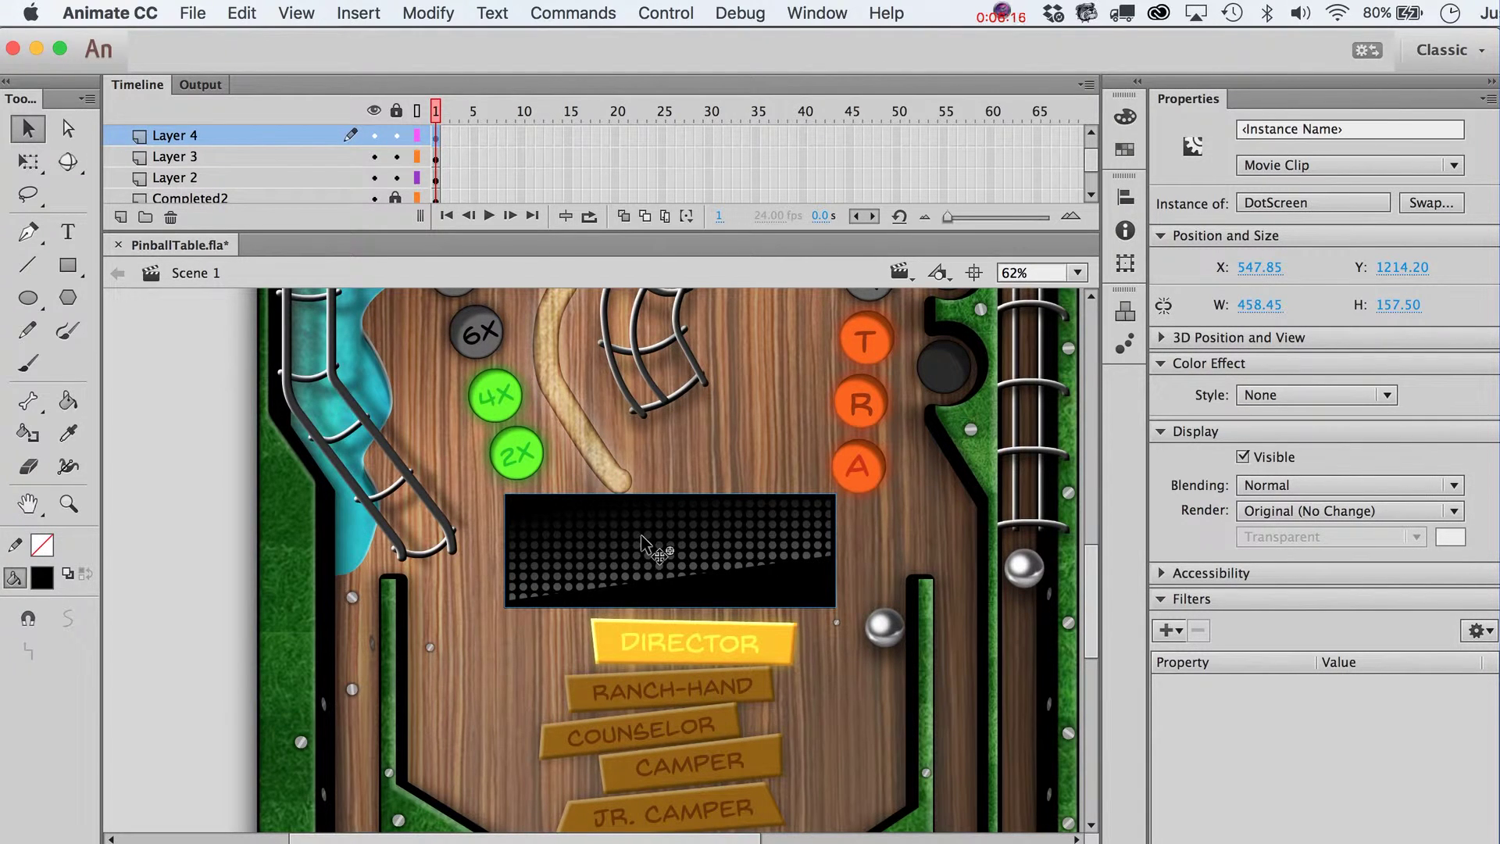
{"action": "left_click", "coordinate": [70, 236]}
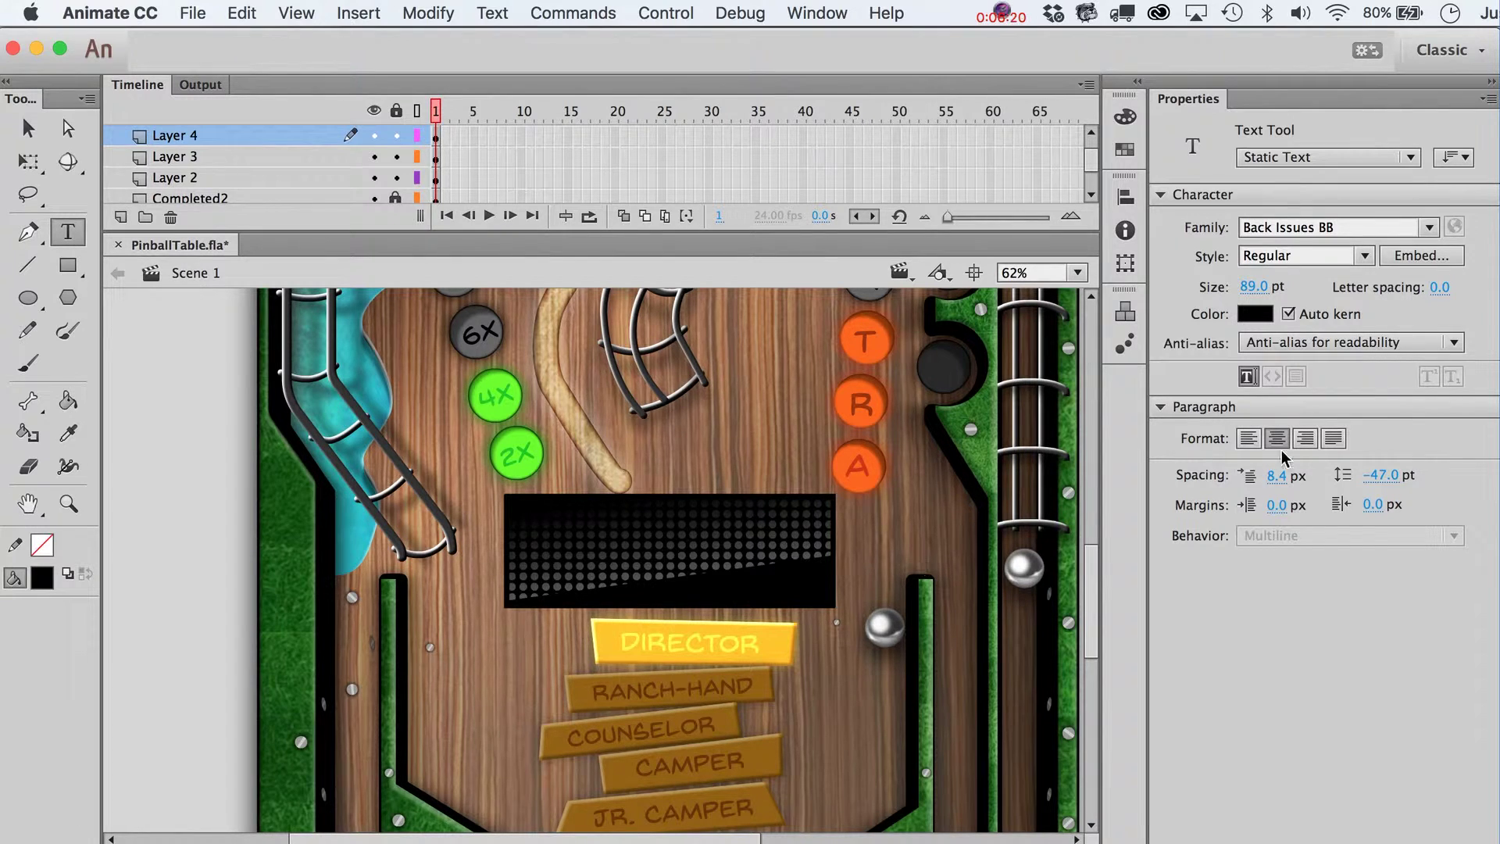
{"action": "left_click", "coordinate": [1301, 235]}
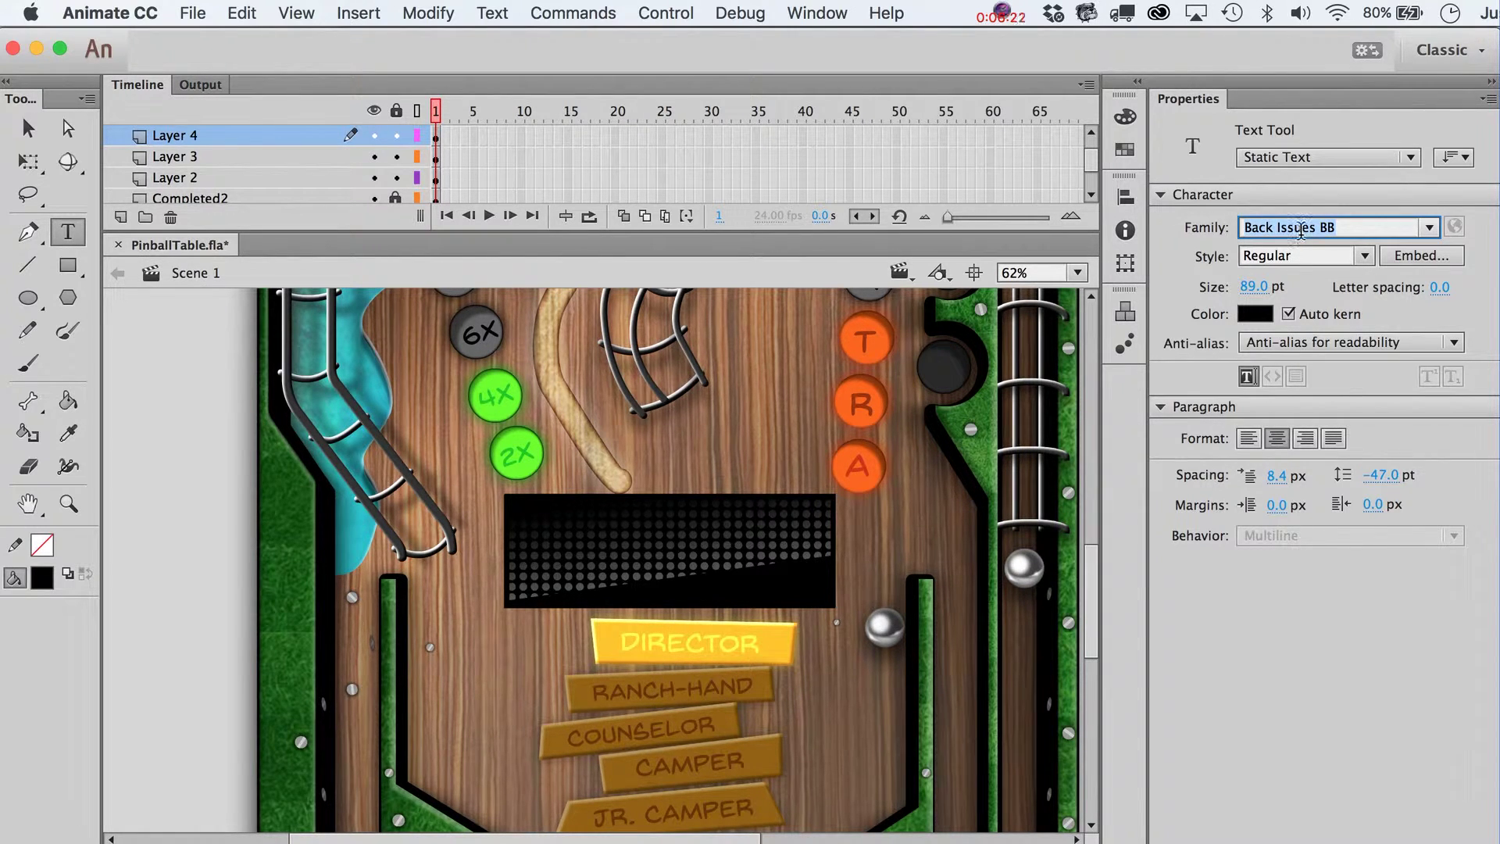
{"action": "type", "text": "BM germar"}
{"action": "key", "text": "Return"}
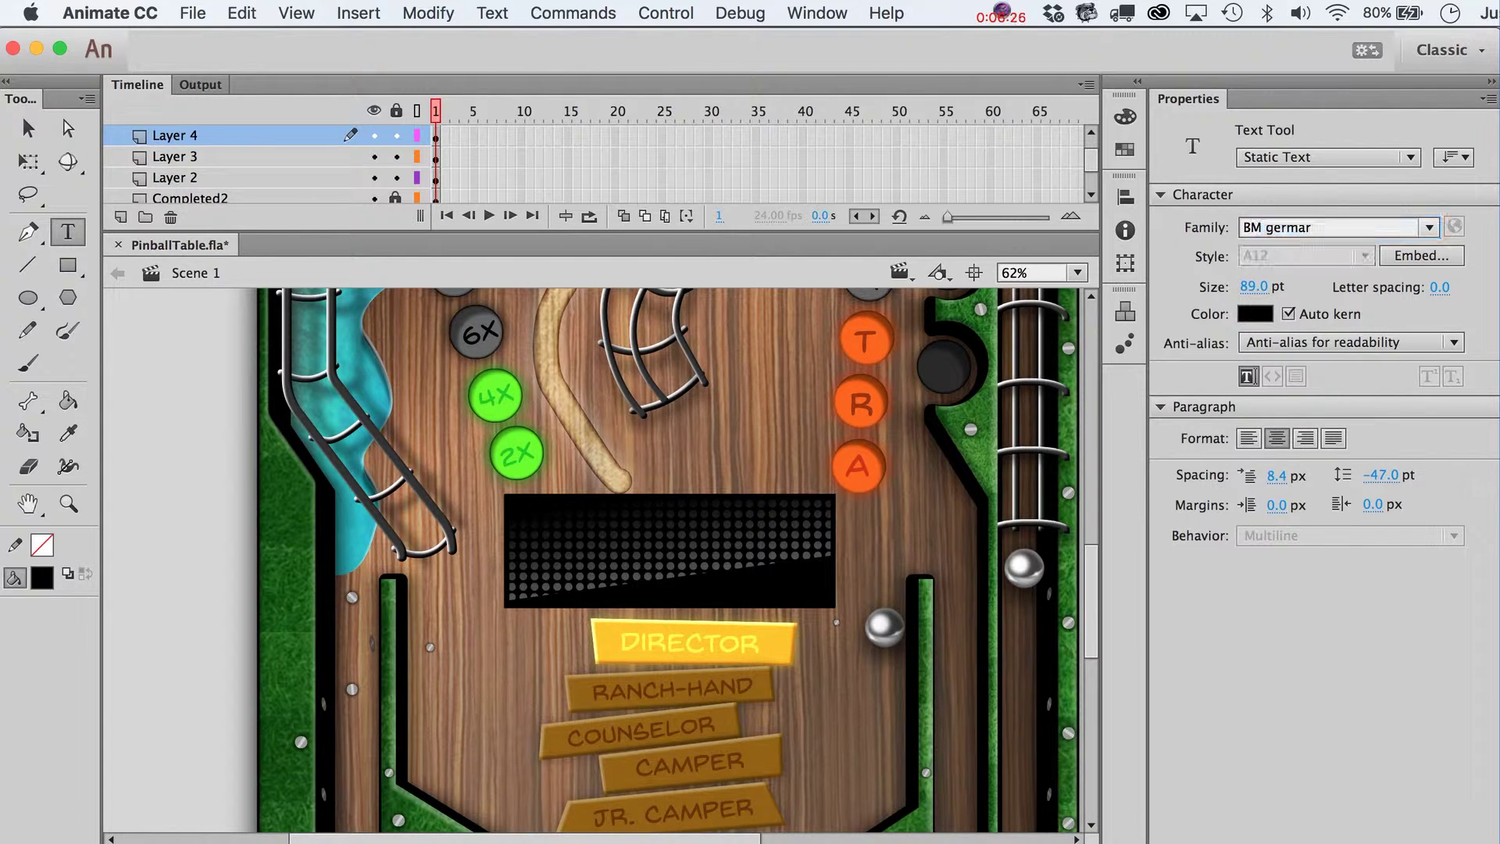
{"action": "left_click", "coordinate": [1256, 313]}
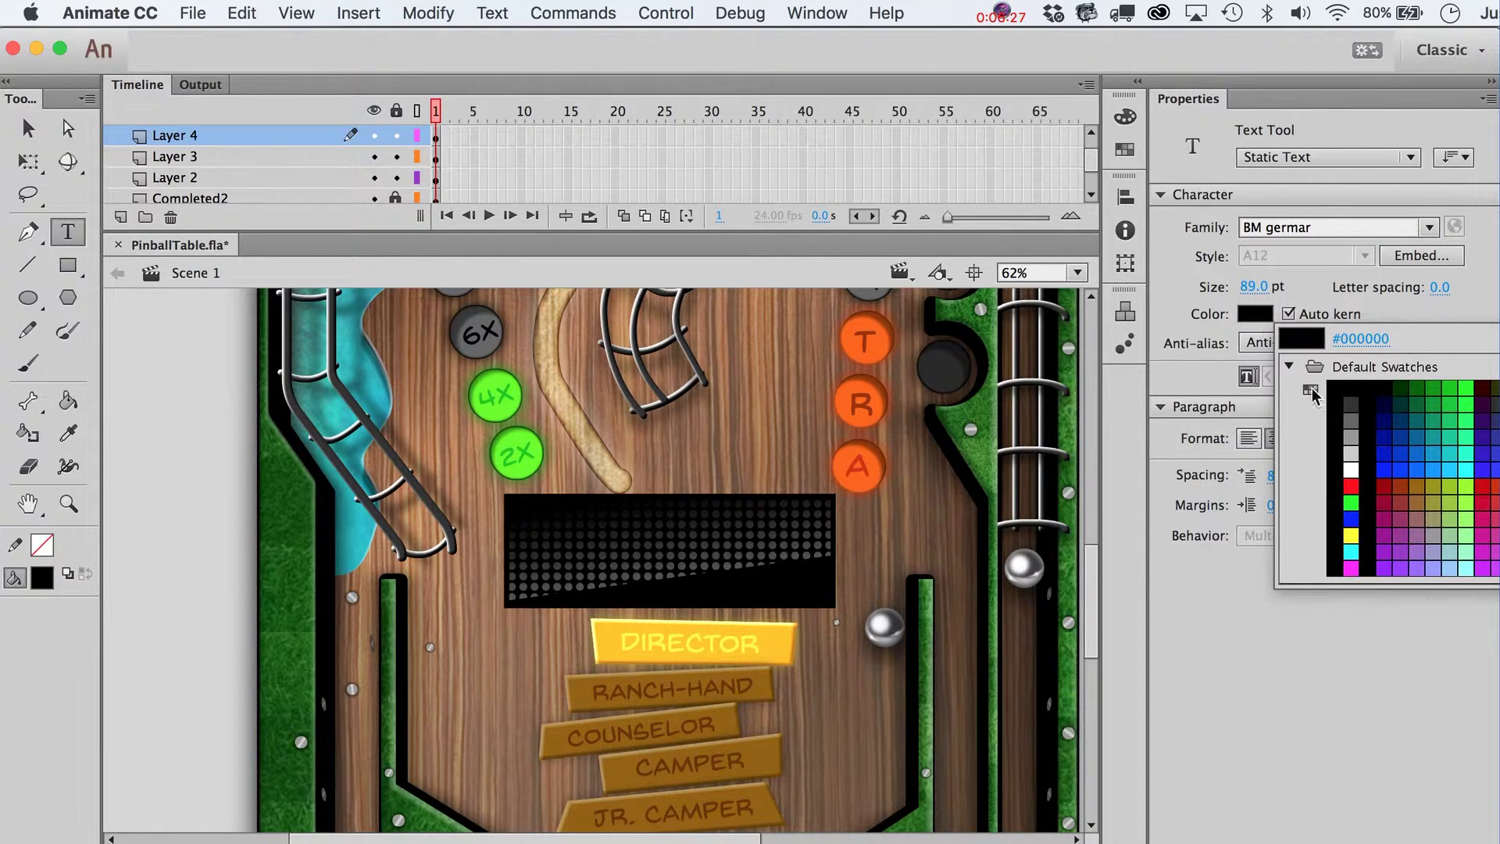
{"action": "left_click", "coordinate": [1351, 470]}
{"action": "left_click", "coordinate": [564, 549]}
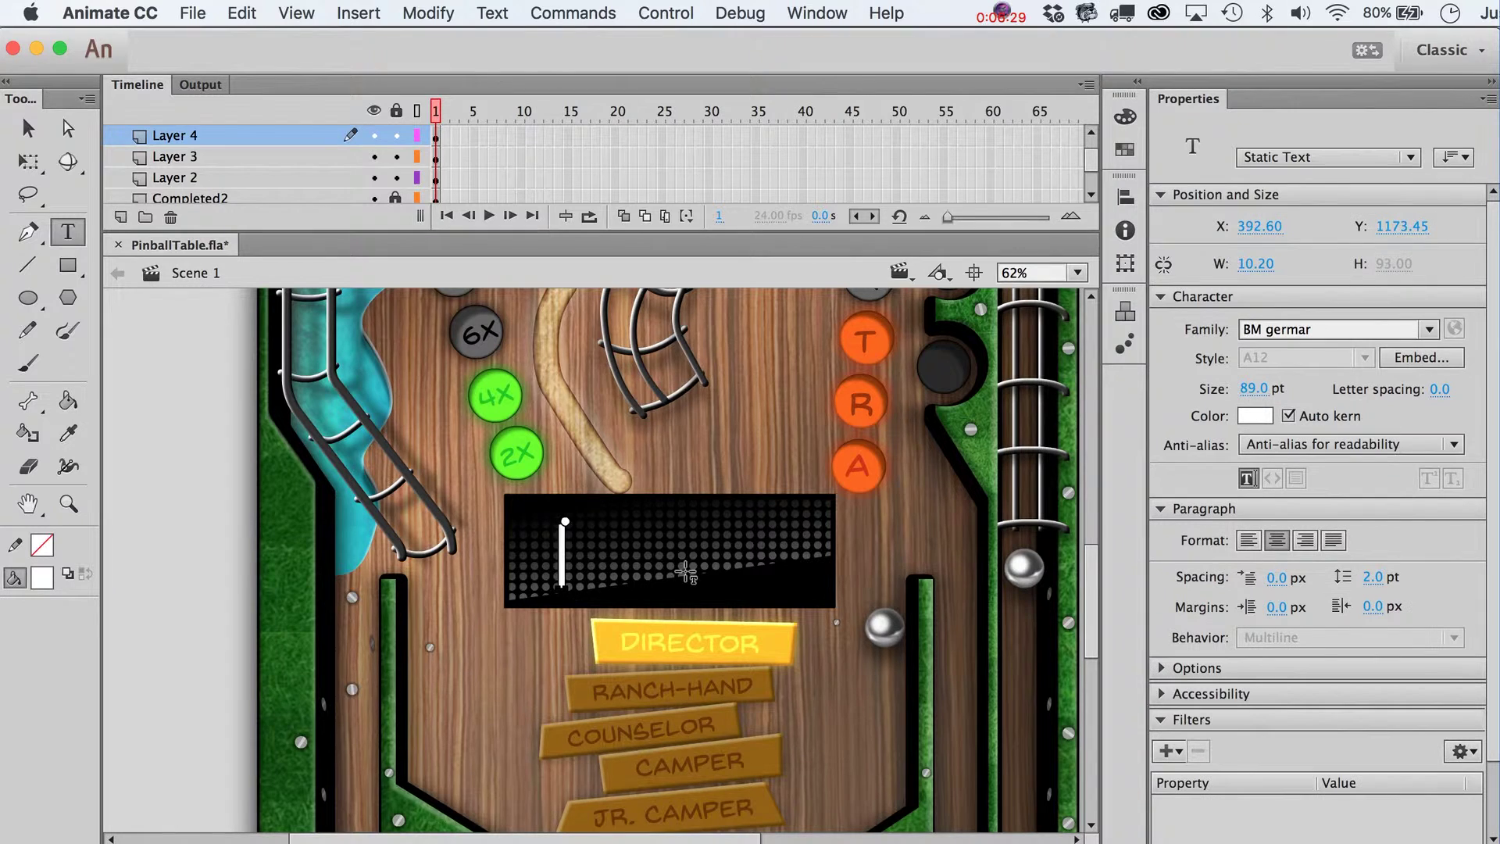
{"action": "type", "text": "004"}
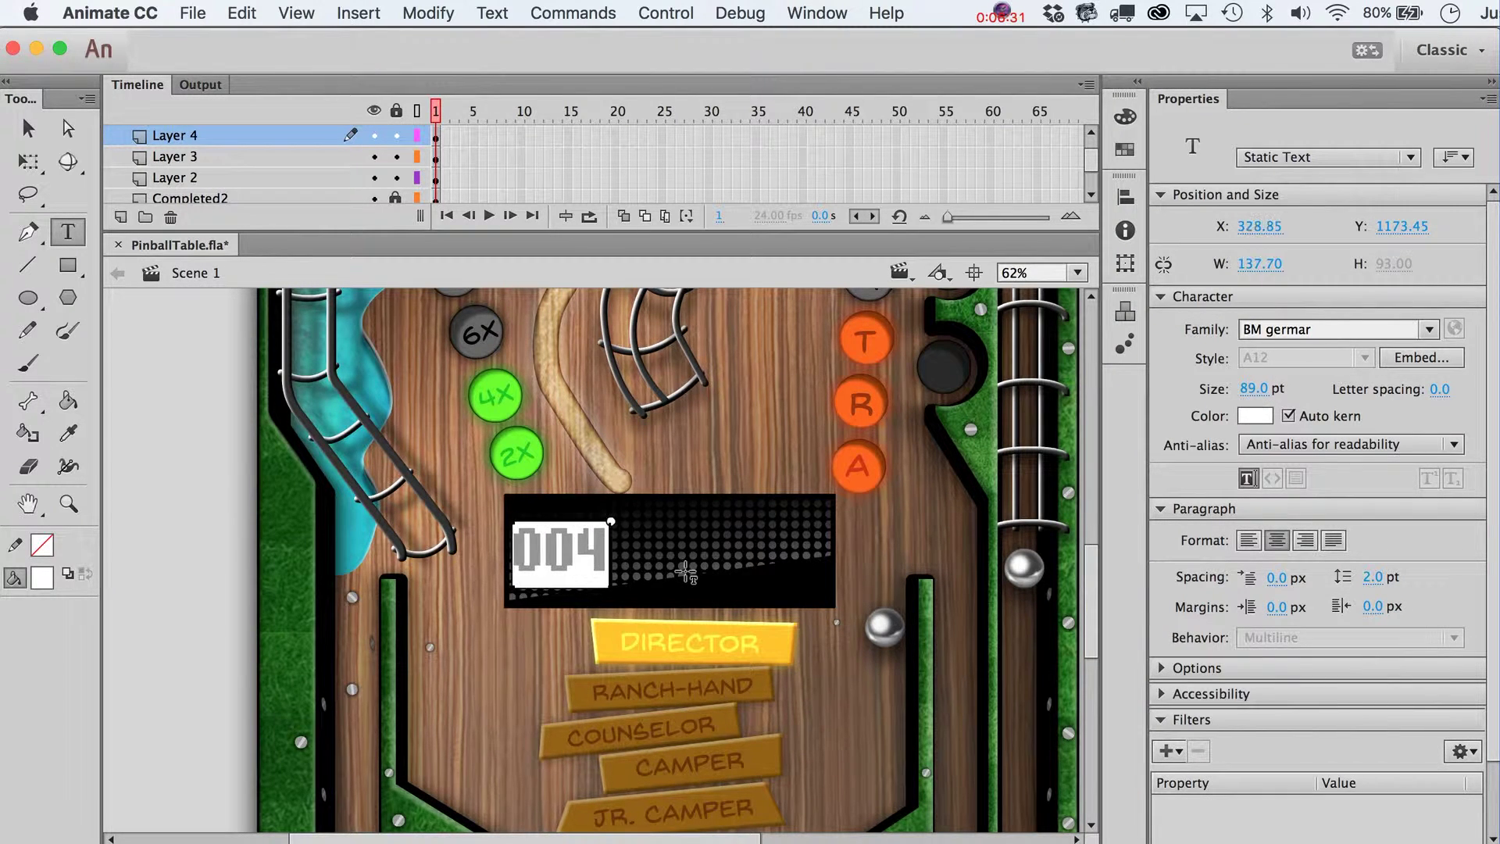
{"action": "type", "text": "582301"}
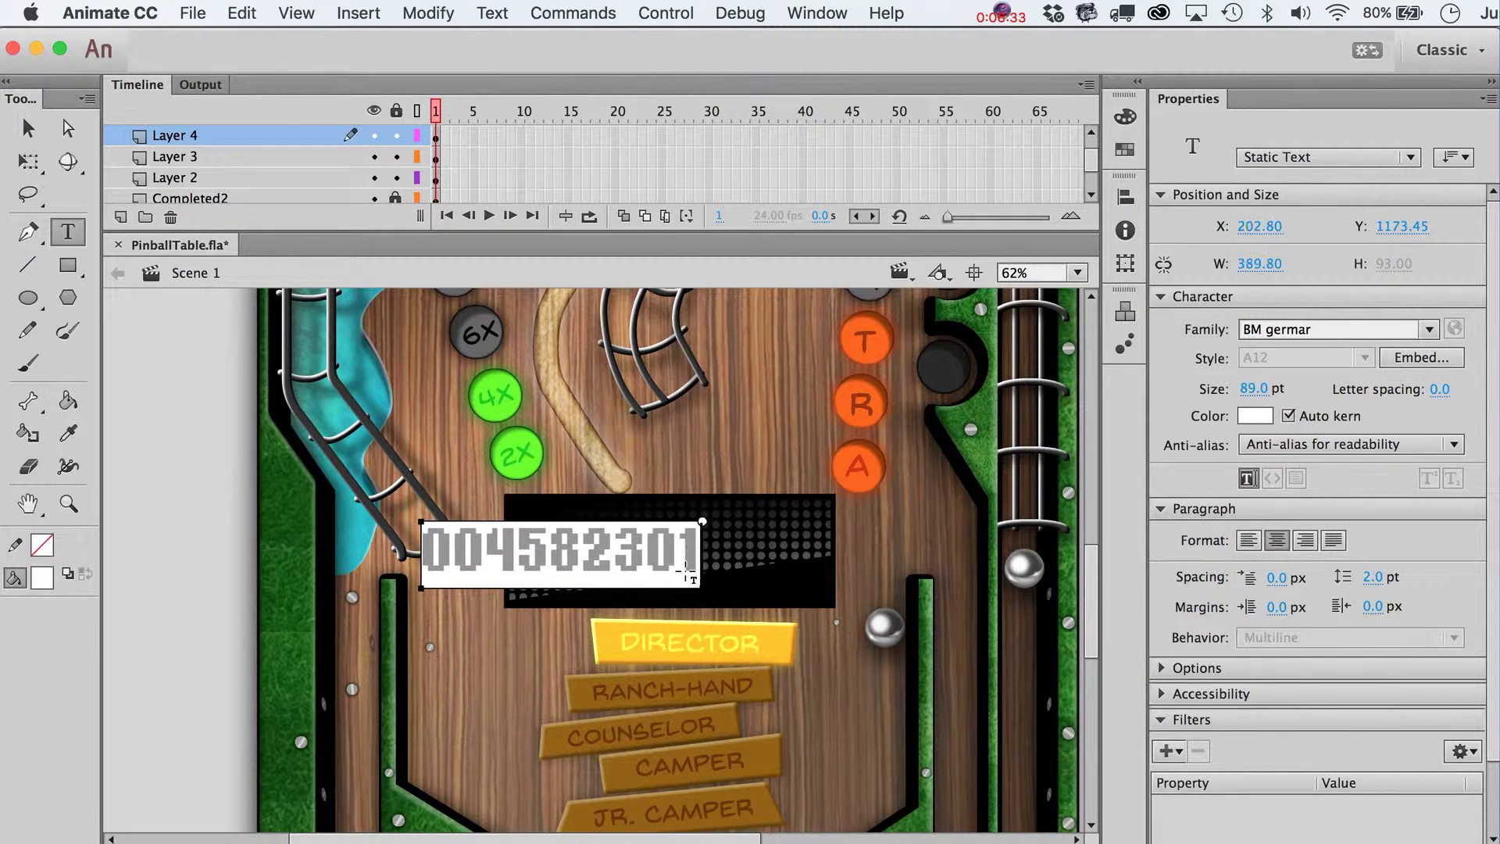
Step: Move the digit text within the LCD panel and replace its content with ten zeros
{"action": "left_click", "coordinate": [27, 129]}
{"action": "left_click_drag", "start_coordinate": [577, 553], "coordinate": [905, 584]}
{"action": "type", "text": "t"}
{"action": "type", "text": "0000000000"}
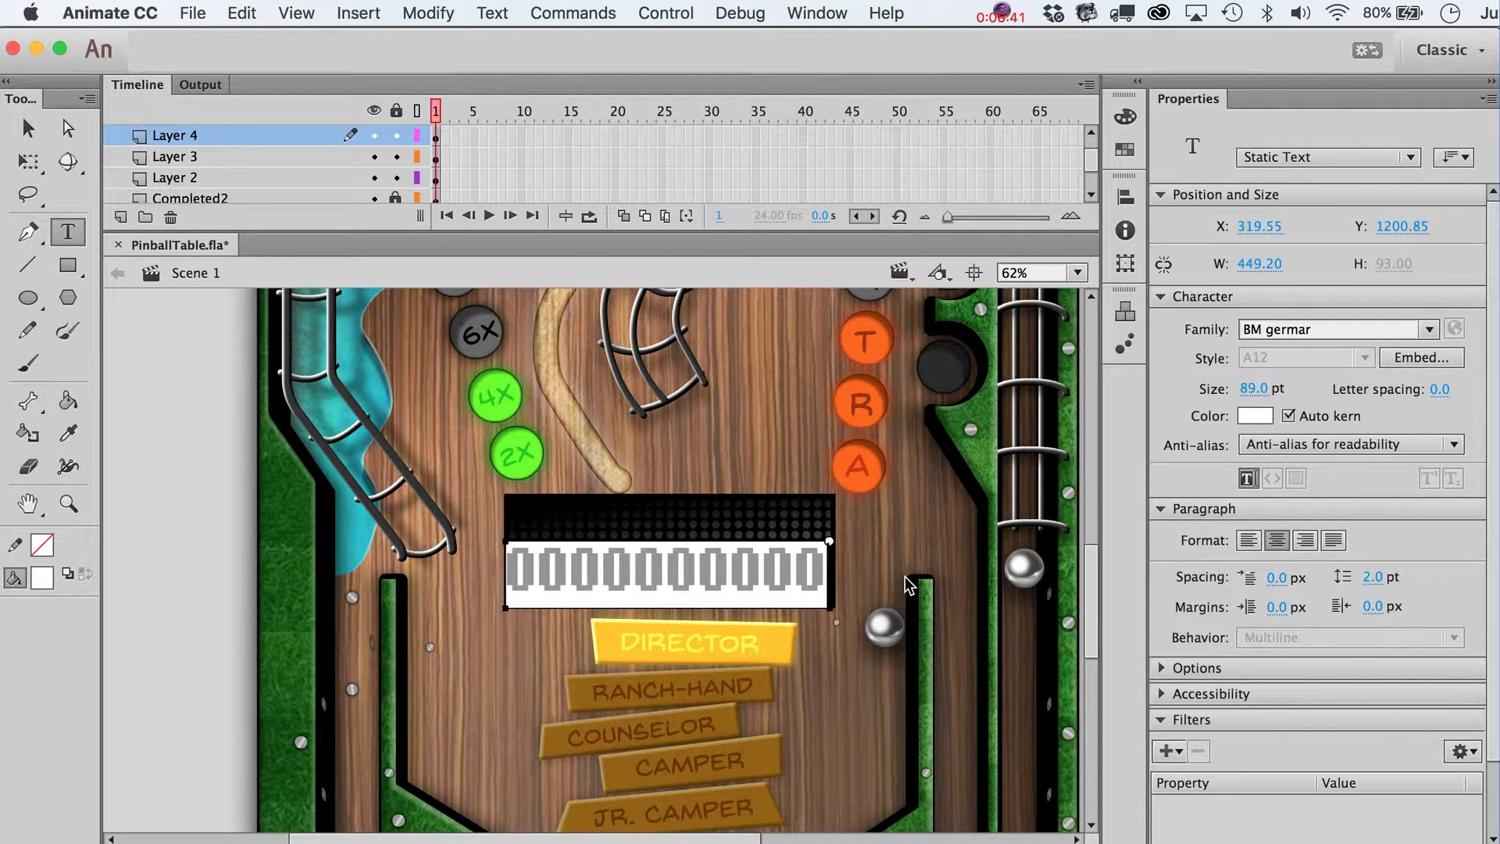
Step: Change the display text to 000032345 and select it as an object
{"action": "key", "text": "BackSpace"}
{"action": "key", "text": "BackSpace"}
{"action": "key", "text": "BackSpace"}
{"action": "key", "text": "BackSpace"}
{"action": "key", "text": "BackSpace"}
{"action": "type", "text": "werwr"}
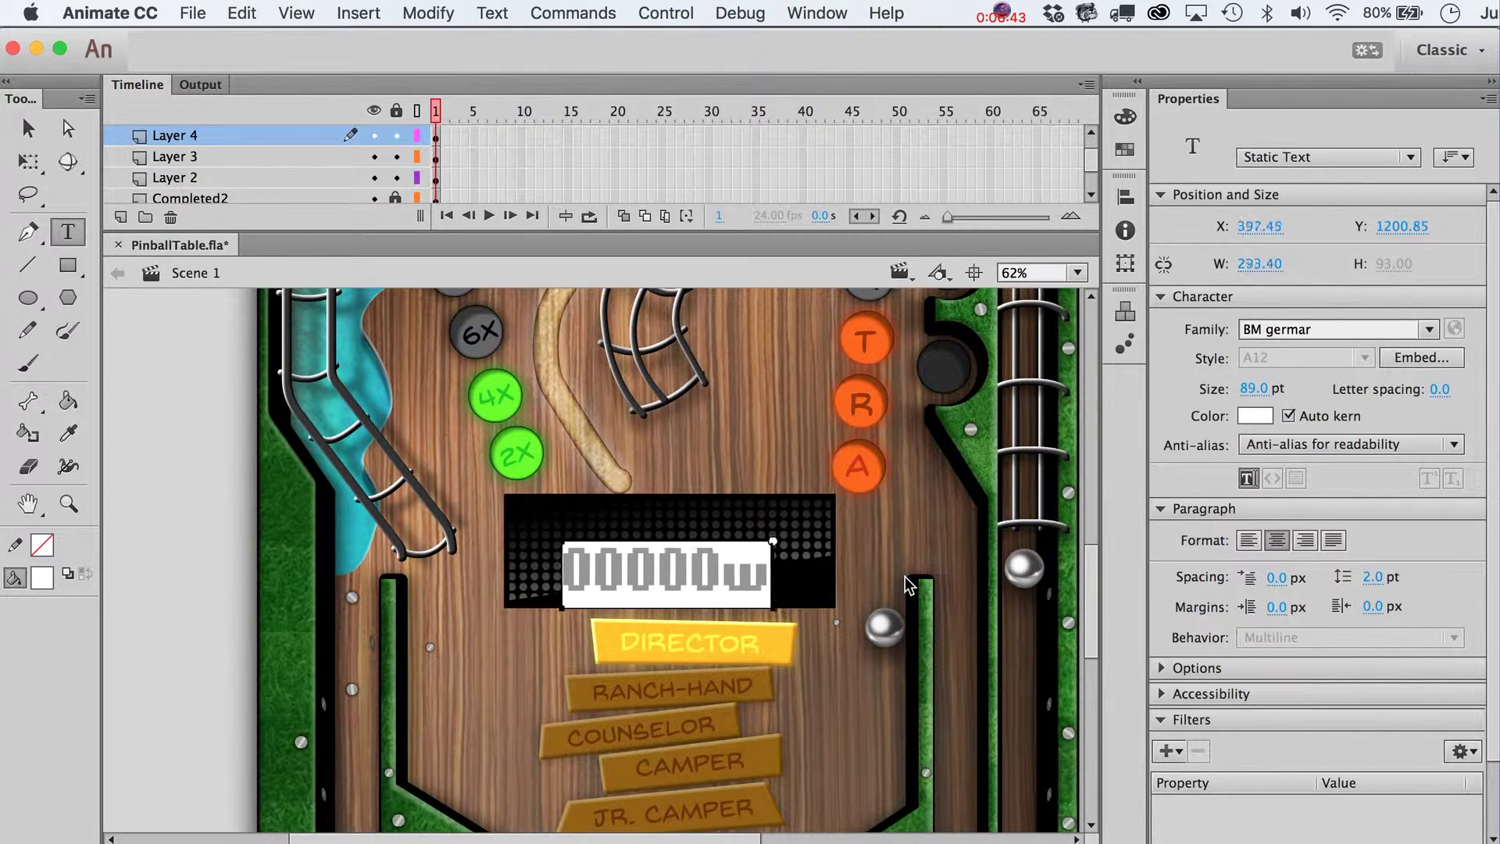
{"action": "key", "text": "BackSpace"}
{"action": "key", "text": "BackSpace"}
{"action": "key", "text": "BackSpace"}
{"action": "type", "text": "323455"}
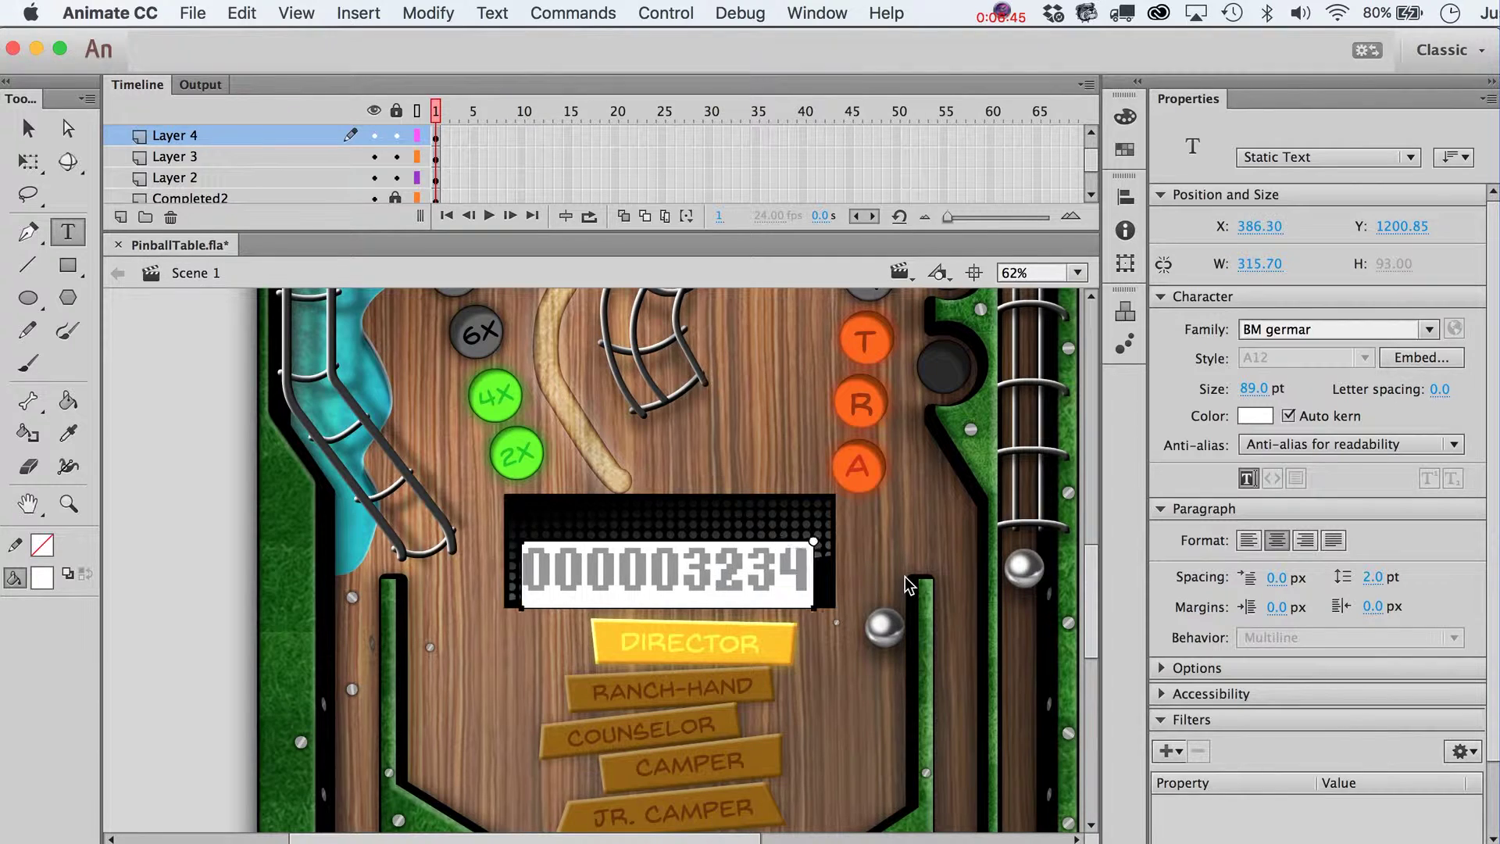
{"action": "key", "text": "BackSpace"}
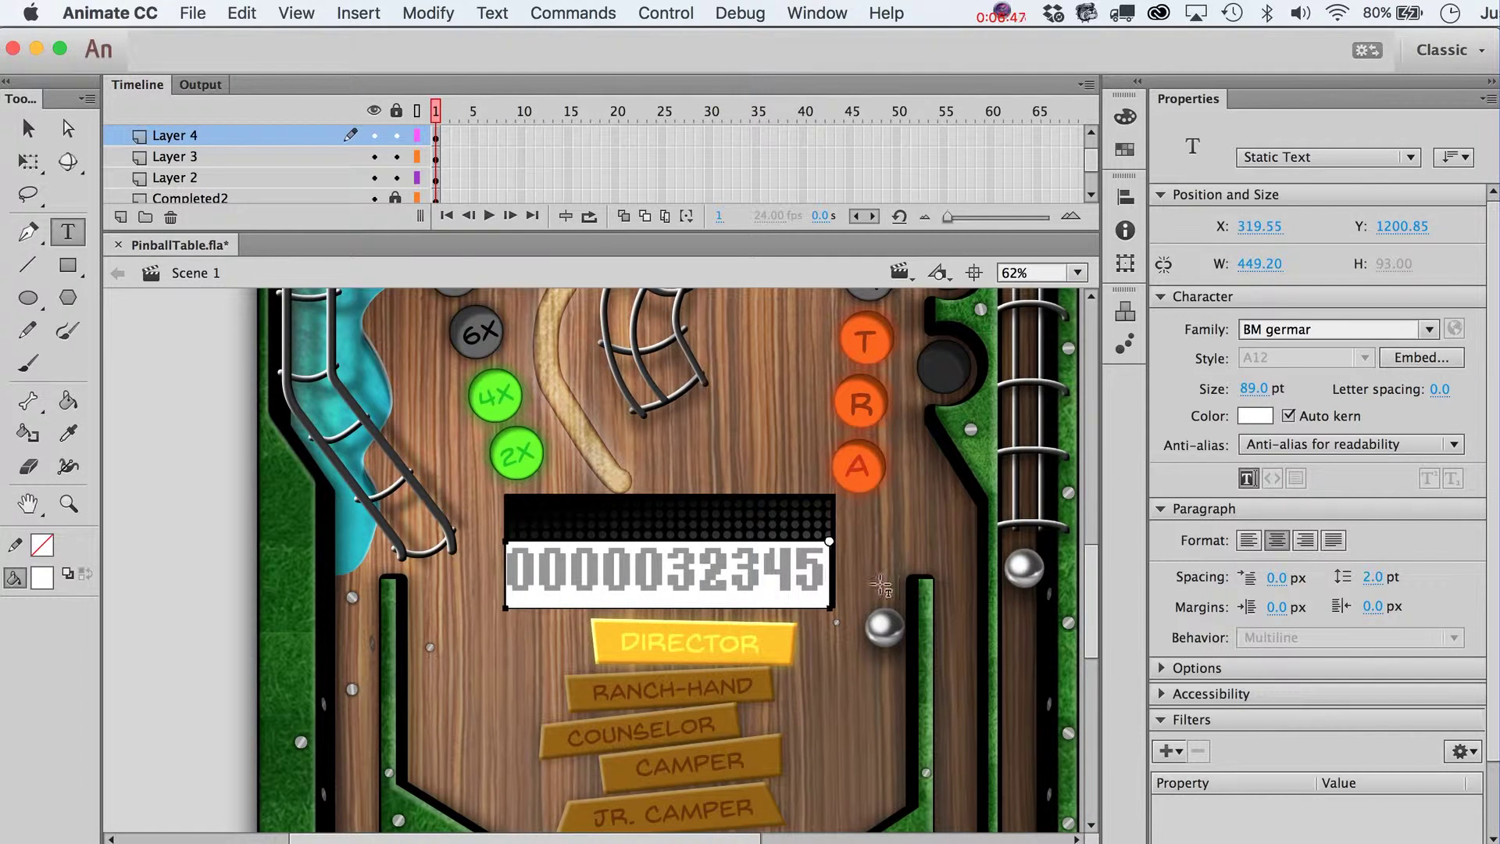
{"action": "left_click", "coordinate": [605, 568]}
{"action": "key", "text": "BackSpace"}
{"action": "left_click", "coordinate": [28, 133]}
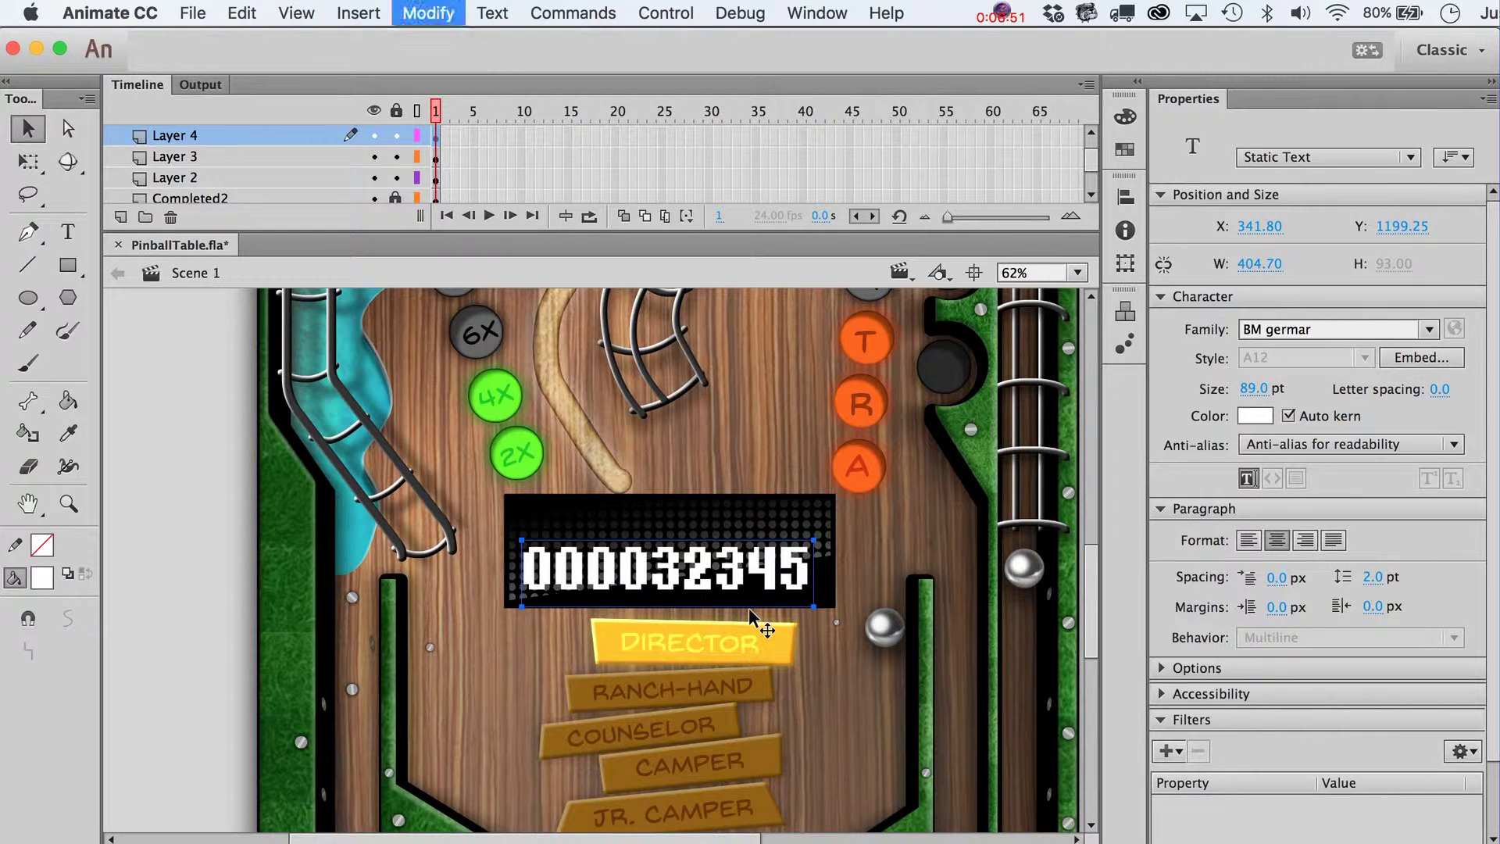
Step: Send the score text behind the DotScreen clip and check it through the dots at a smaller scale and close up
{"action": "key", "text": "super+Down"}
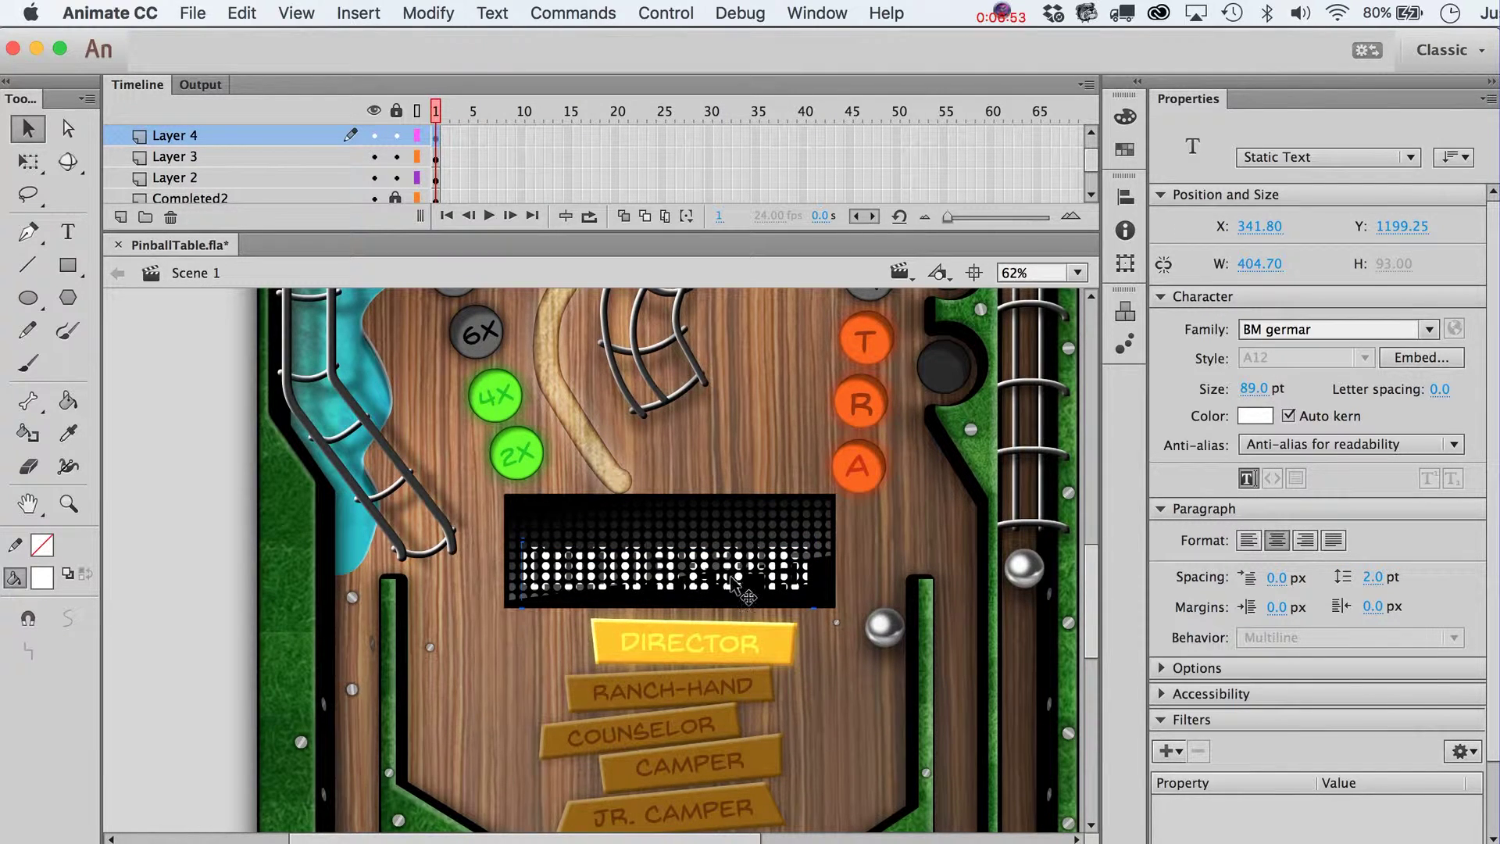
{"action": "left_click", "coordinate": [68, 504]}
{"action": "left_click", "coordinate": [639, 627], "text": "alt"}
{"action": "key", "text": "v"}
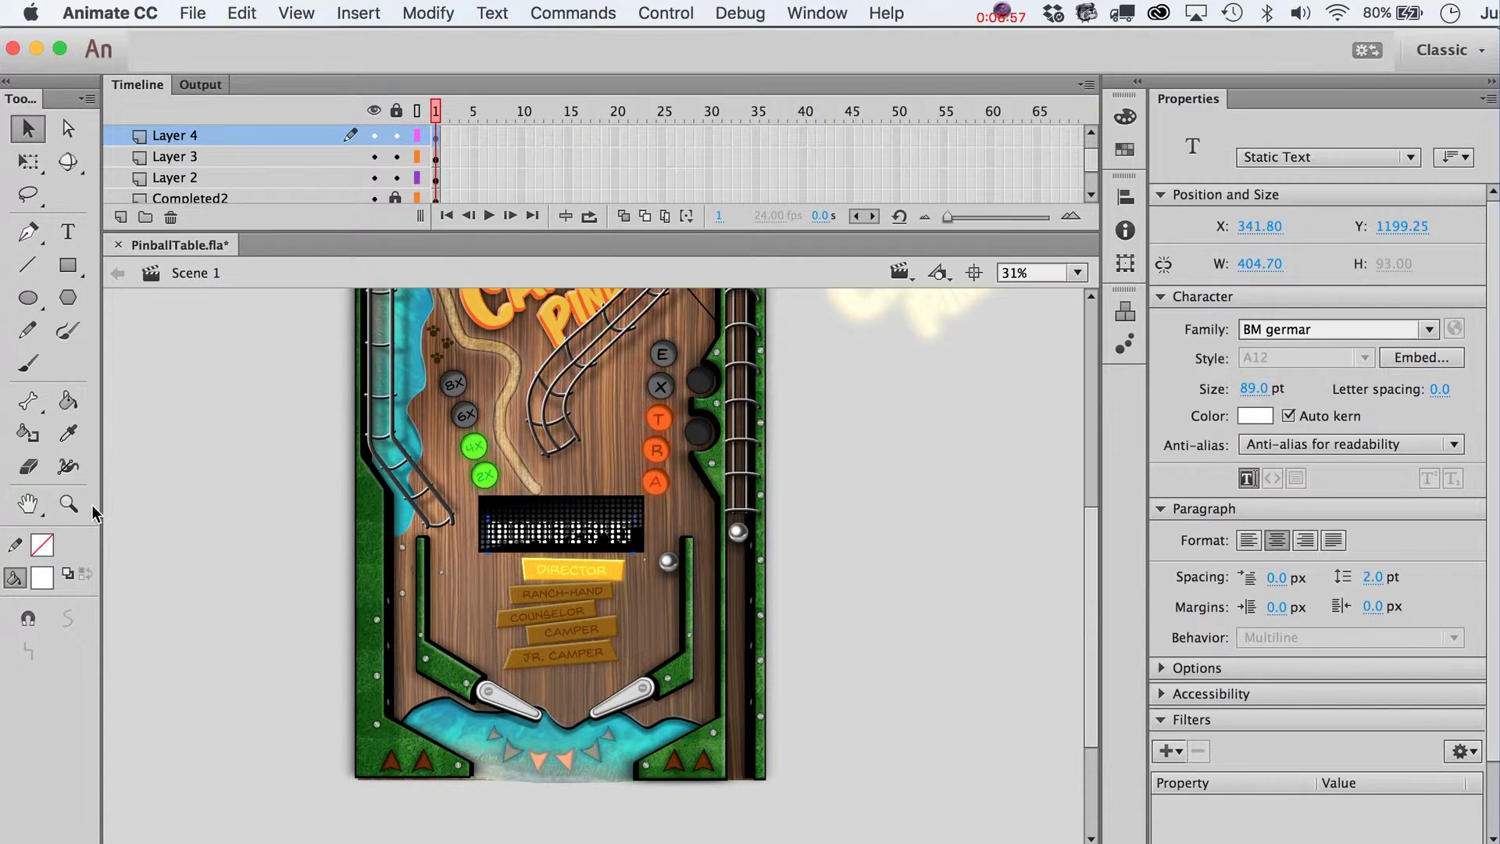
{"action": "left_click", "coordinate": [68, 504]}
{"action": "left_click_drag", "start_coordinate": [375, 474], "coordinate": [788, 637]}
{"action": "key", "text": "v"}
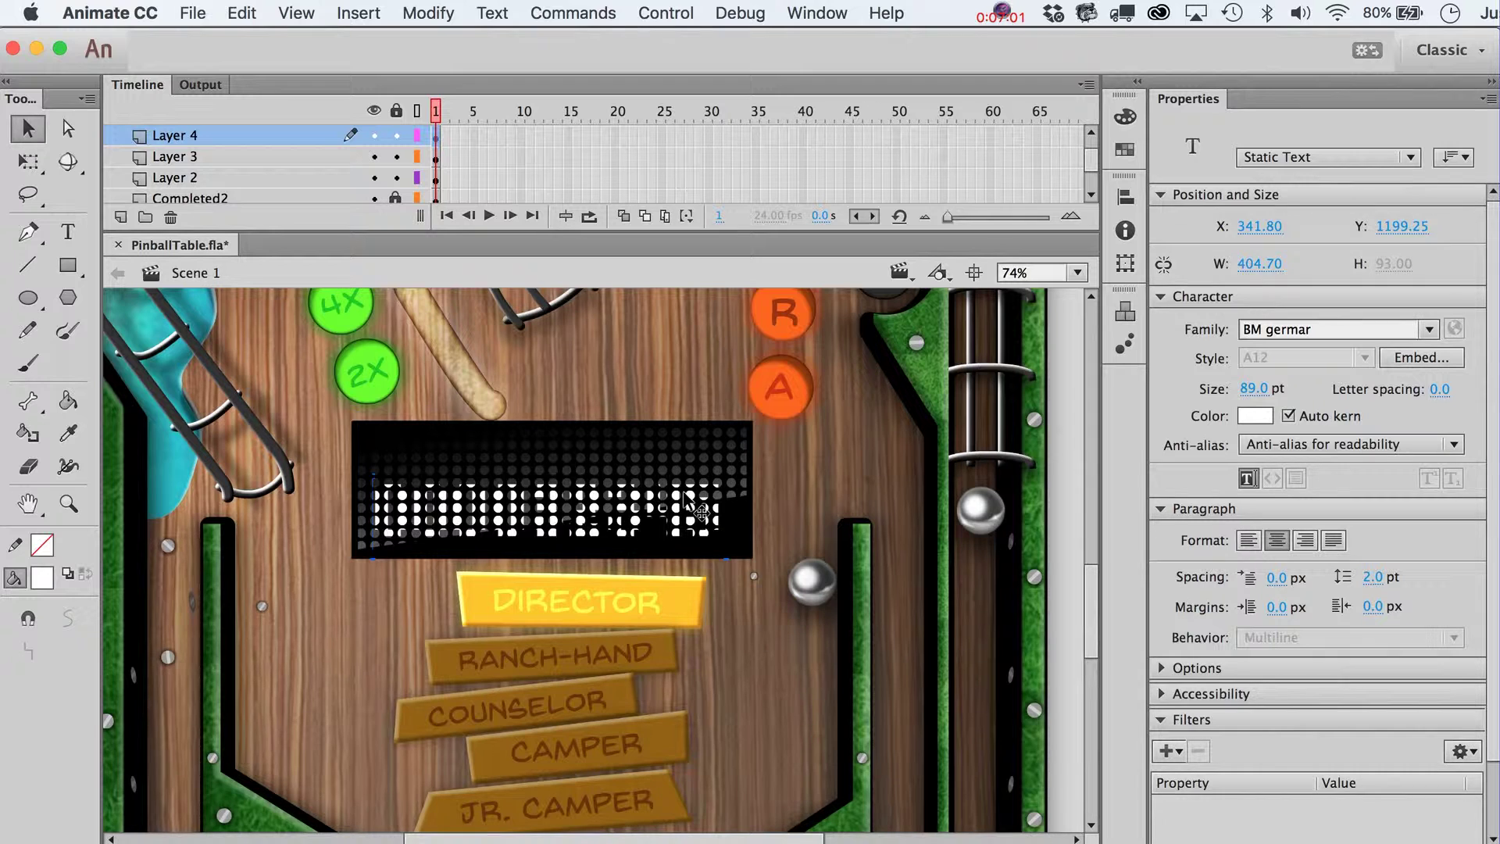
Step: Scale the DotScreen clip to 246.35 by 84.60 and place it over the first score digits at X 439.85, Y 1243.90
{"action": "left_click", "coordinate": [668, 469]}
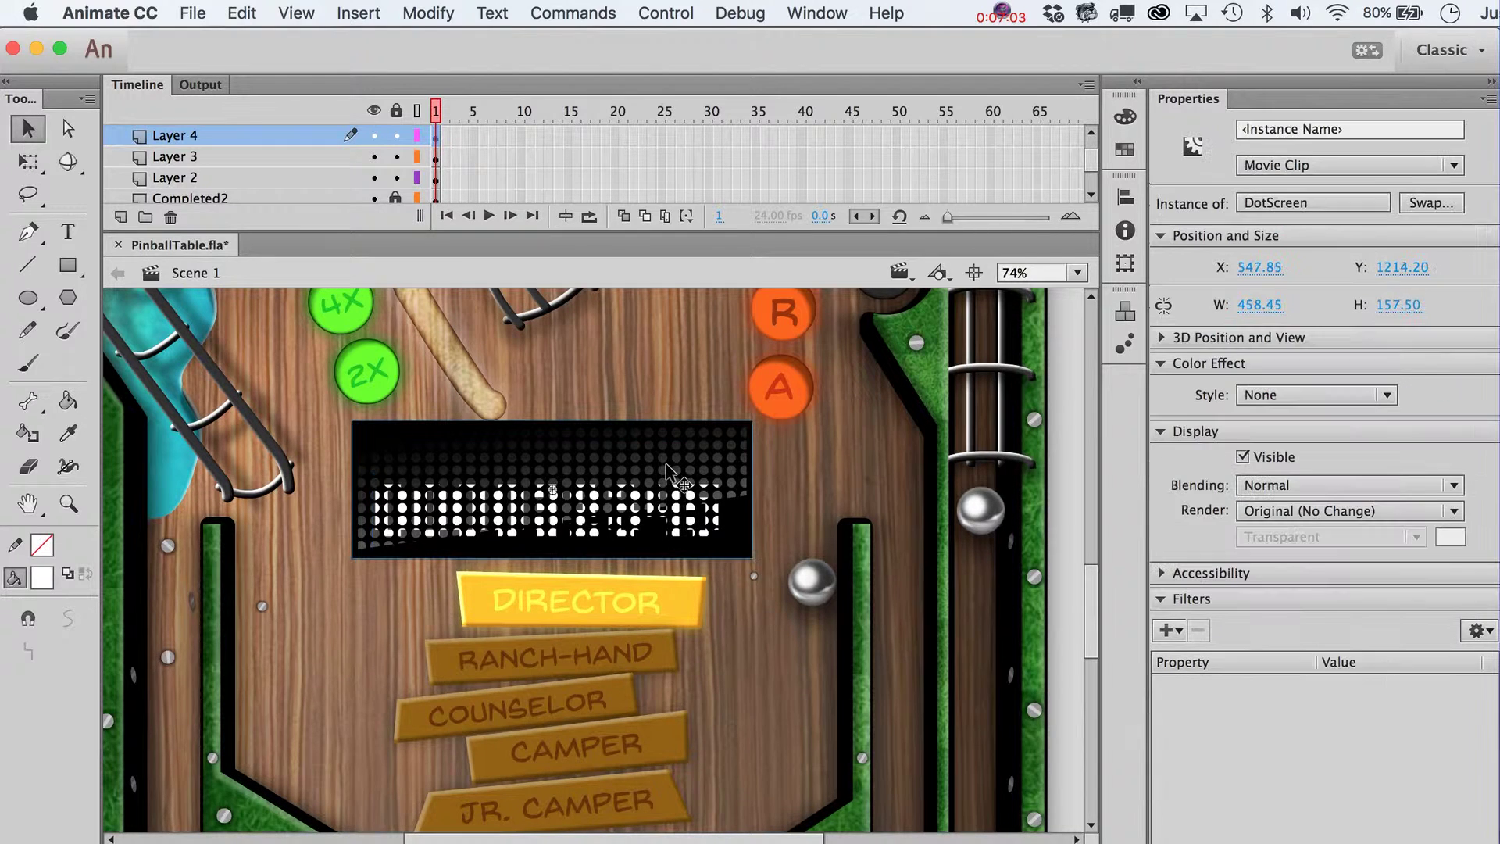
{"action": "key", "text": "q"}
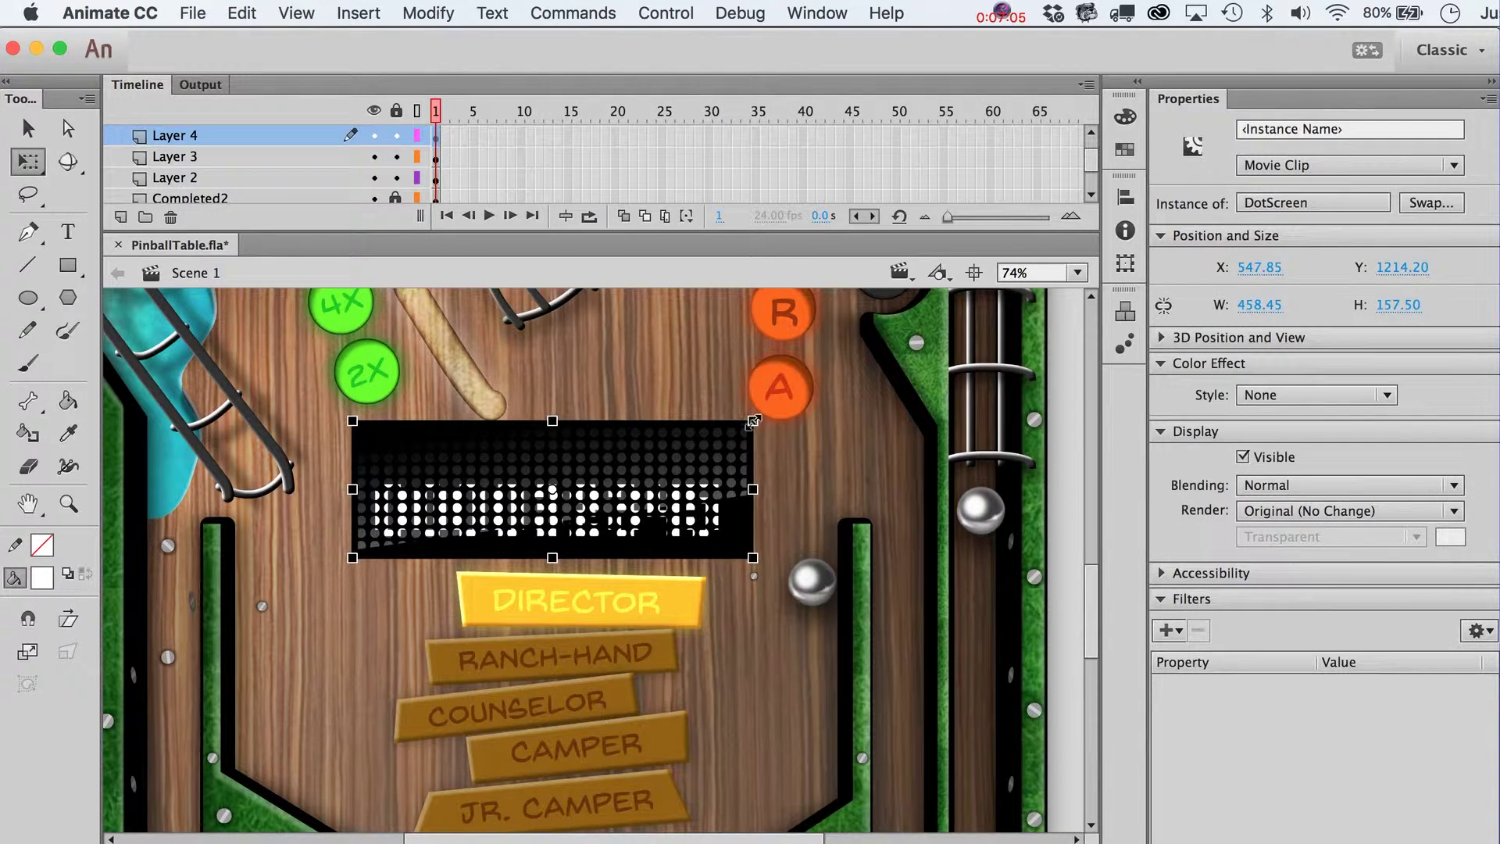
{"action": "left_click_drag", "start_coordinate": [752, 422], "coordinate": [610, 500]}
{"action": "key", "text": "shift+Left"}
{"action": "key", "text": "shift+Left"}
{"action": "key", "text": "shift+Left"}
{"action": "key", "text": "shift+Left"}
{"action": "key", "text": "shift+Left"}
{"action": "key", "text": "shift+Down"}
{"action": "key", "text": "shift+Down"}
{"action": "key", "text": "shift+Down"}
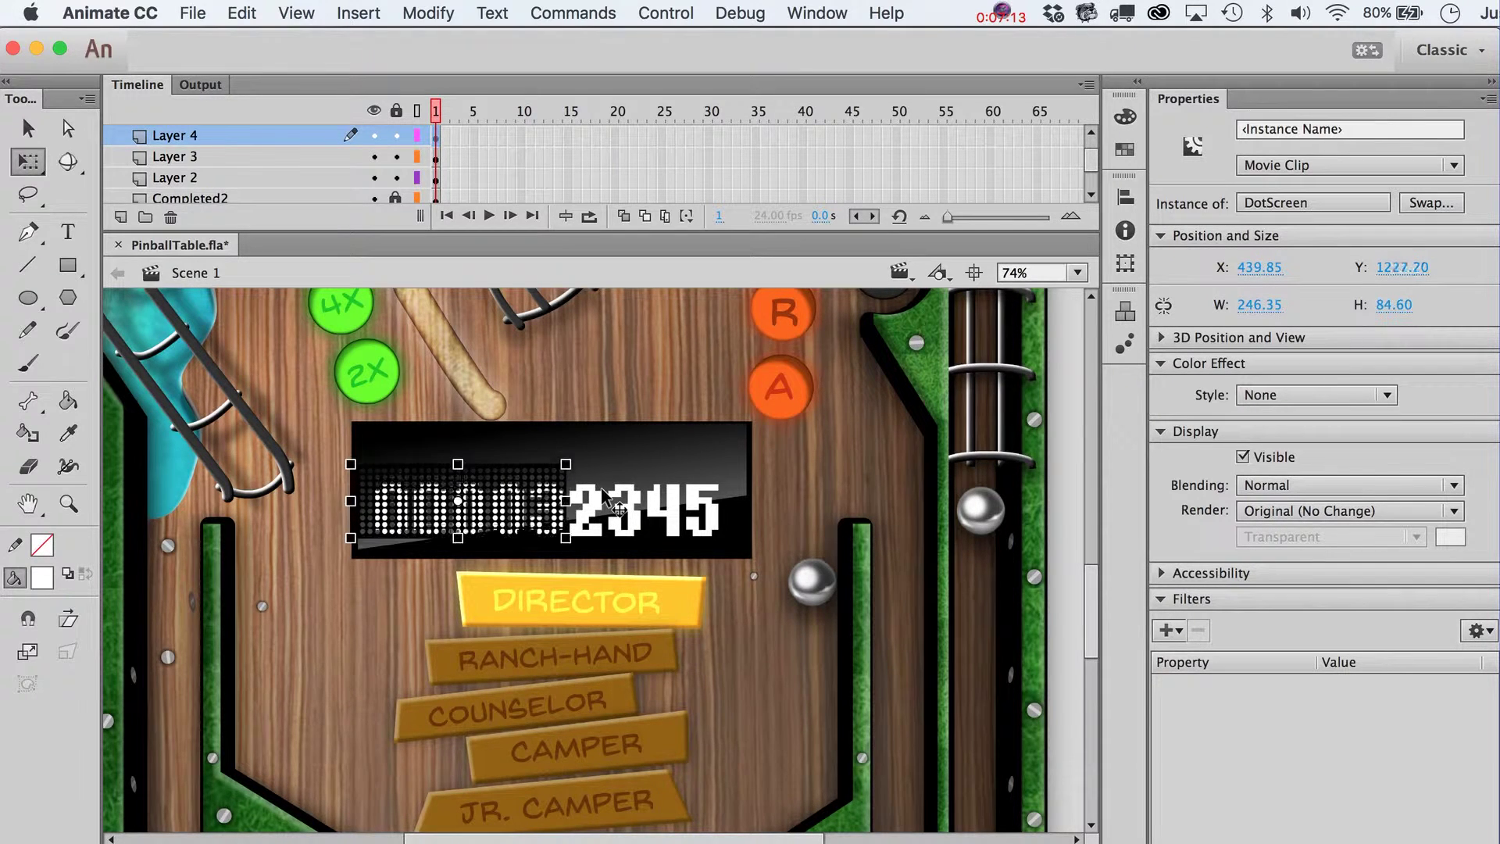
{"action": "key", "text": "shift+Up"}
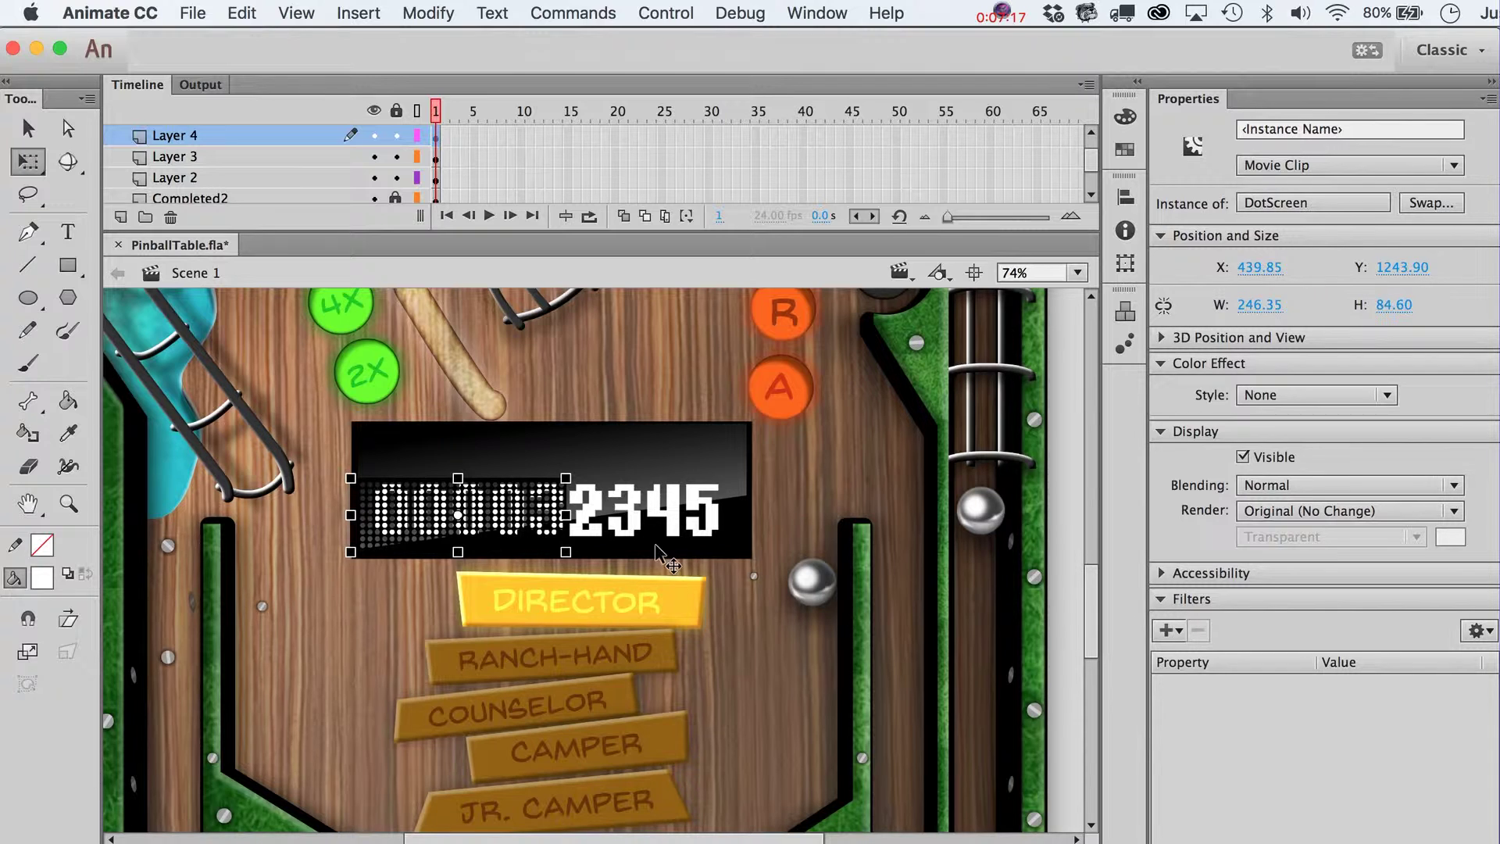
Step: Compare the dotted and uncovered score digits at table scale and close up, with nothing selected
{"action": "key", "text": "super+1"}
{"action": "key", "text": "super+minus"}
{"action": "key", "text": "super+minus"}
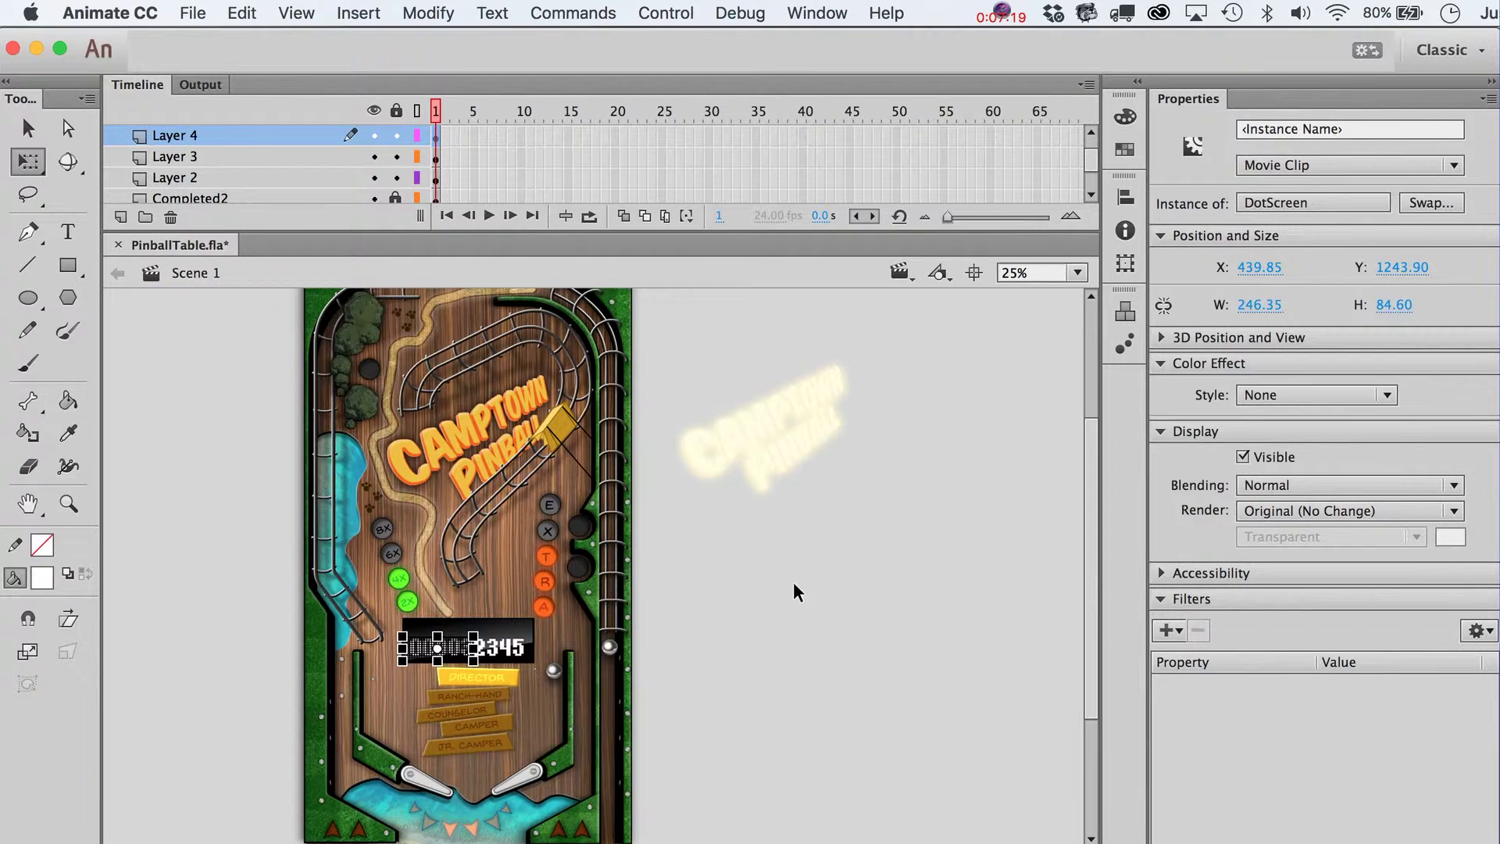
{"action": "left_click", "coordinate": [797, 616]}
{"action": "key", "text": "v"}
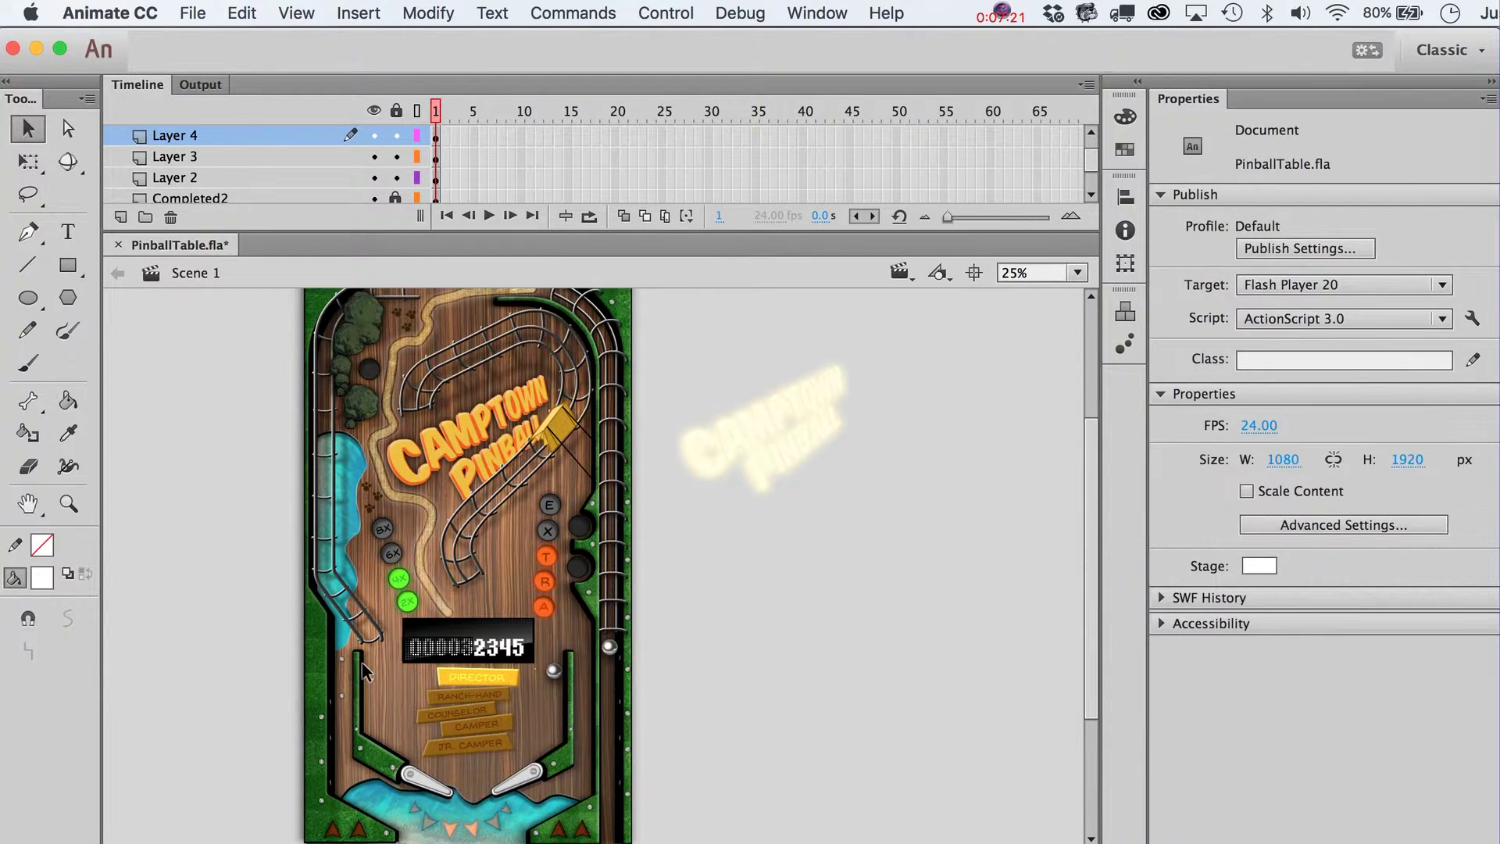
{"action": "left_click", "coordinate": [69, 504]}
{"action": "left_click_drag", "start_coordinate": [345, 595], "coordinate": [627, 704]}
{"action": "key", "text": "v"}
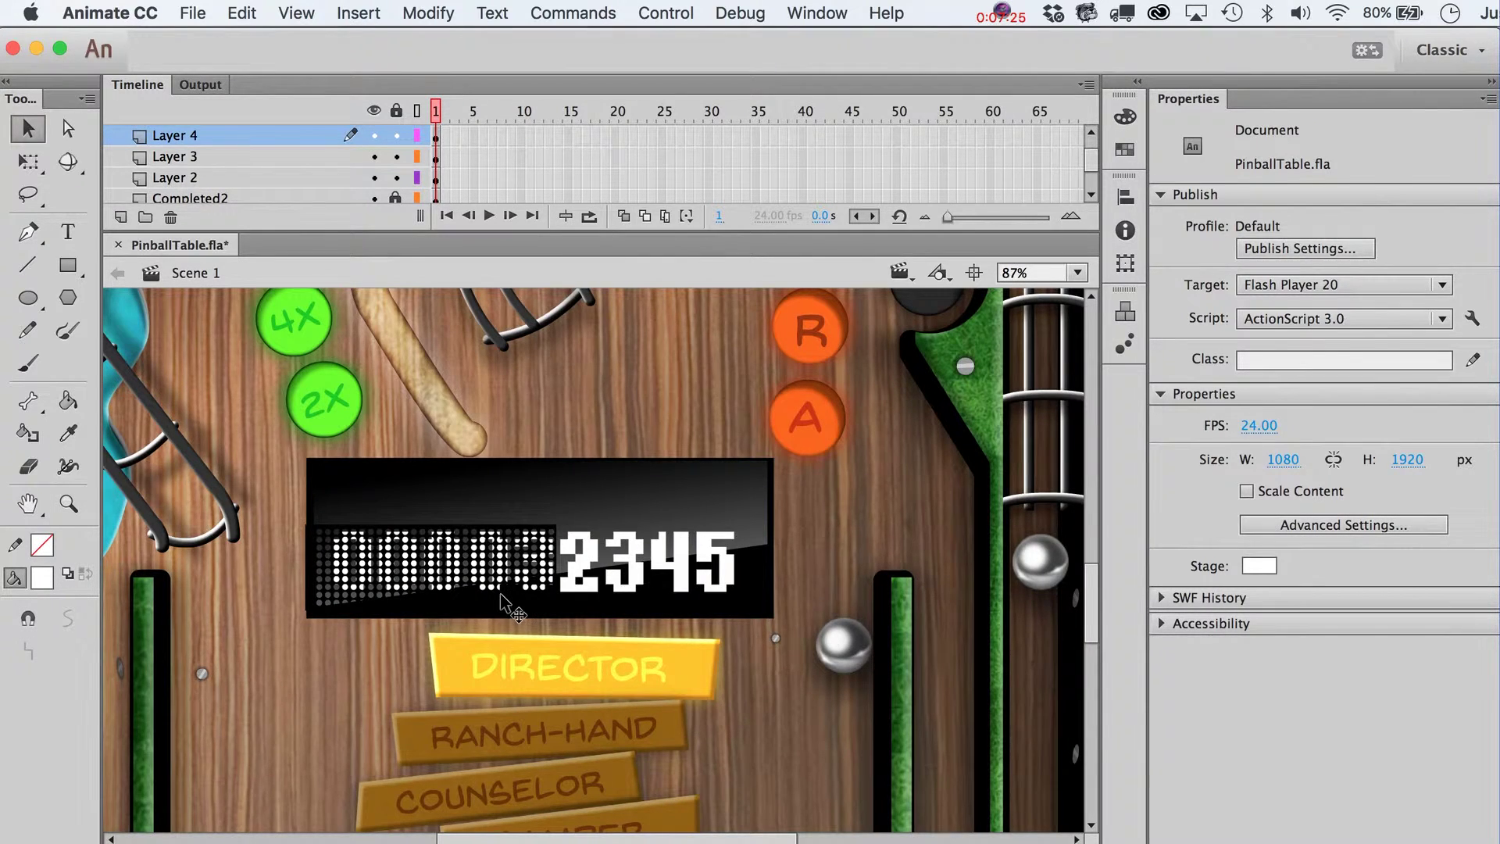
Step: Nudge the scaled DotScreen clip to X 442.15, Y 1247.35
{"action": "left_click", "coordinate": [501, 602]}
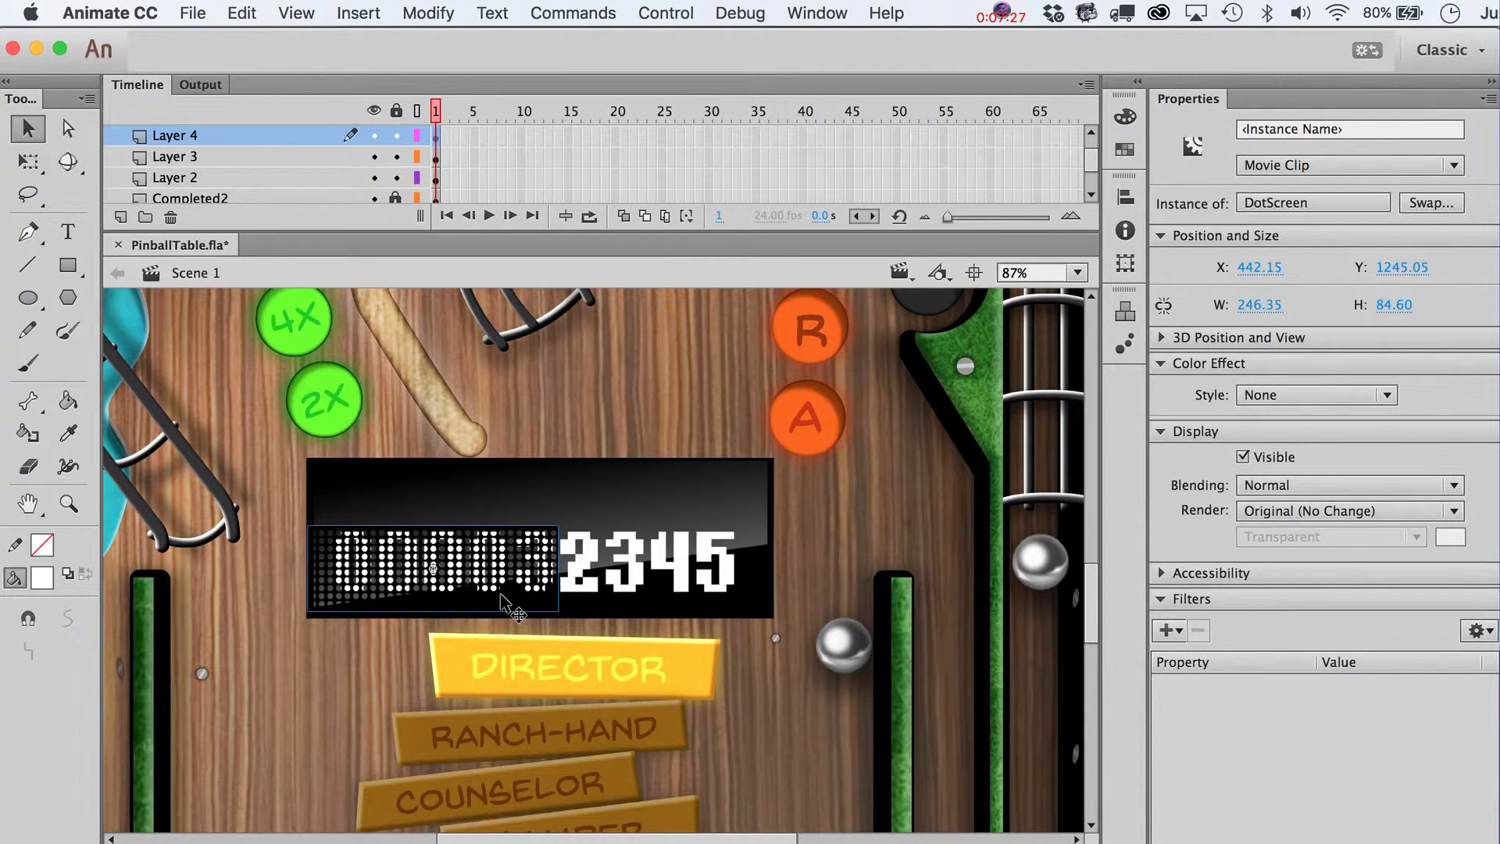
{"action": "key", "text": "Down"}
{"action": "key", "text": "Down"}
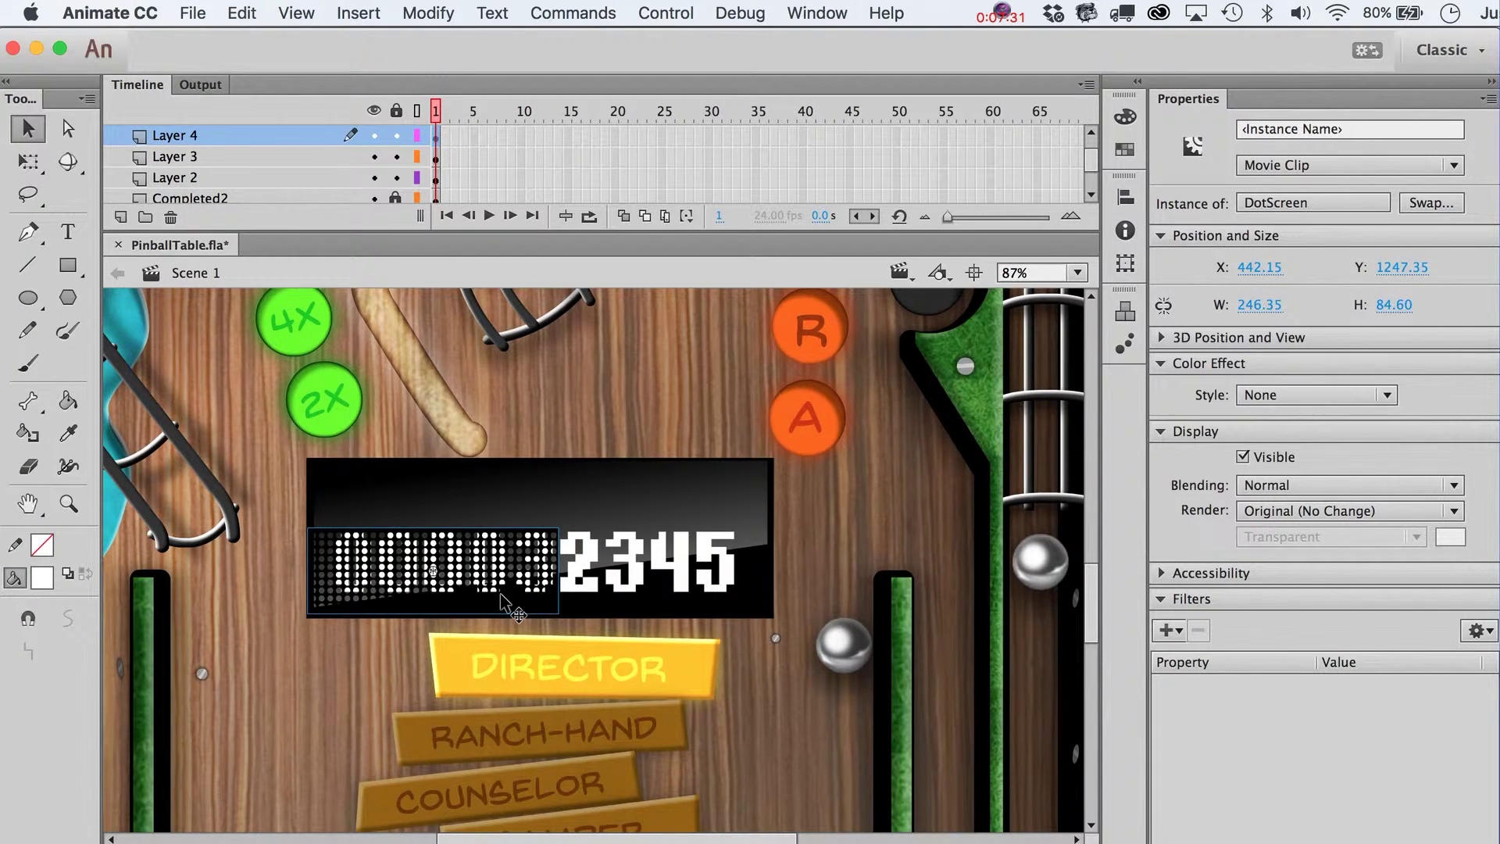
Step: Duplicate the scaled DotScreen clip and shift the copy horizontally over the remaining digits to X 683.65
{"action": "key", "text": "shift+Right"}
{"action": "key", "text": "shift+Right"}
{"action": "key", "text": "shift+Right"}
{"action": "key", "text": "shift+Right"}
{"action": "key", "text": "shift+Right"}
{"action": "key", "text": "shift+Right"}
{"action": "key", "text": "shift+Right"}
{"action": "key", "text": "shift+Right"}
{"action": "key", "text": "shift+Right"}
{"action": "key", "text": "shift+Right"}
{"action": "key", "text": "shift+Right"}
{"action": "key", "text": "shift+Right"}
{"action": "key", "text": "shift+Right"}
{"action": "key", "text": "shift+Right"}
{"action": "key", "text": "shift+Right"}
{"action": "key", "text": "shift+Right"}
{"action": "key", "text": "shift+Right"}
{"action": "key", "text": "shift+Right"}
{"action": "key", "text": "shift+Right"}
{"action": "key", "text": "shift+Right"}
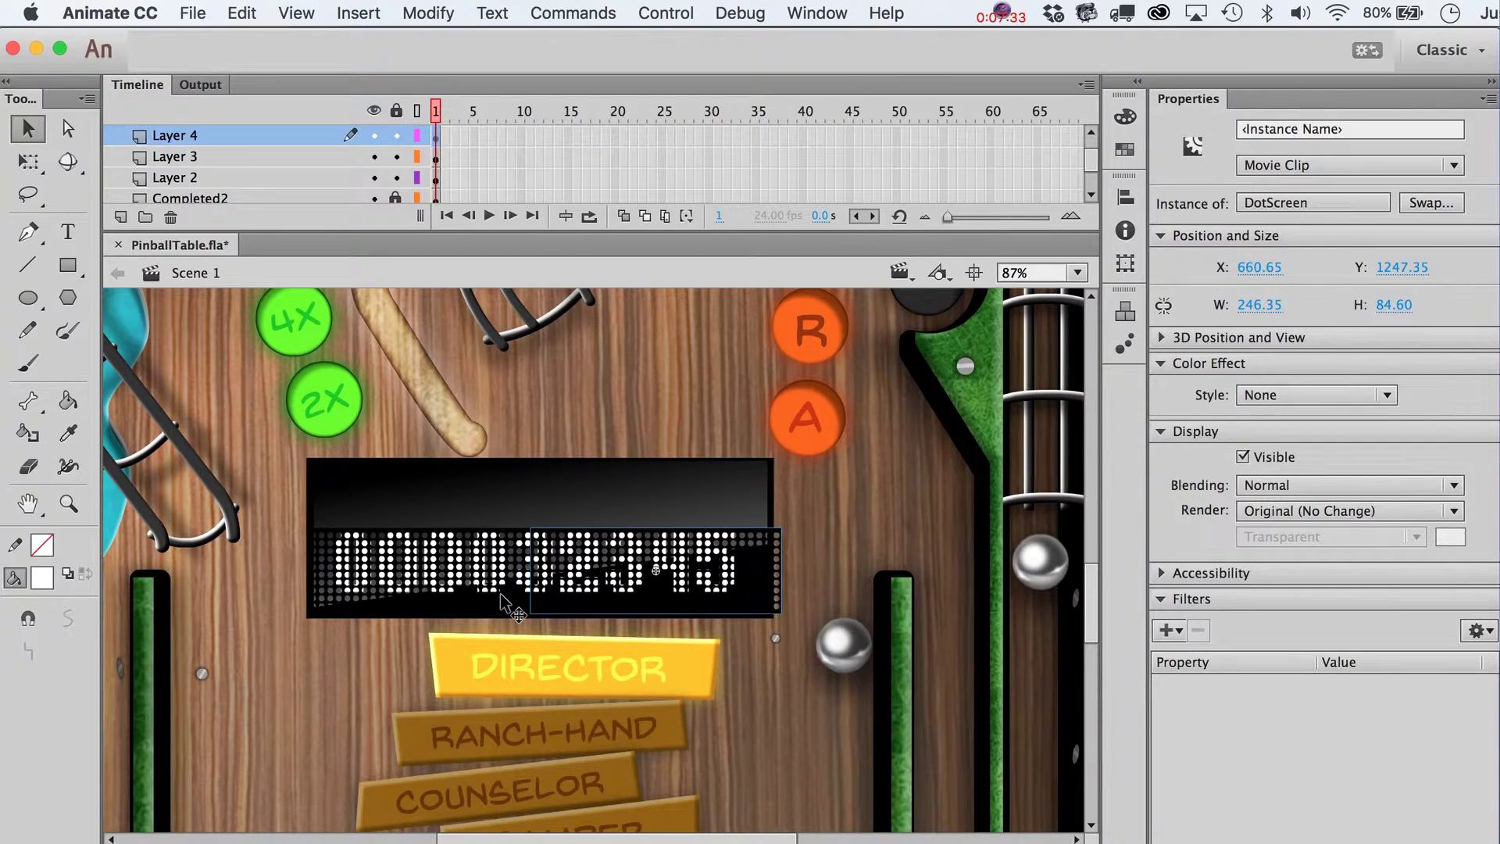
{"action": "key", "text": "shift+Left"}
{"action": "key", "text": "shift+Left"}
{"action": "key", "text": "shift+Left"}
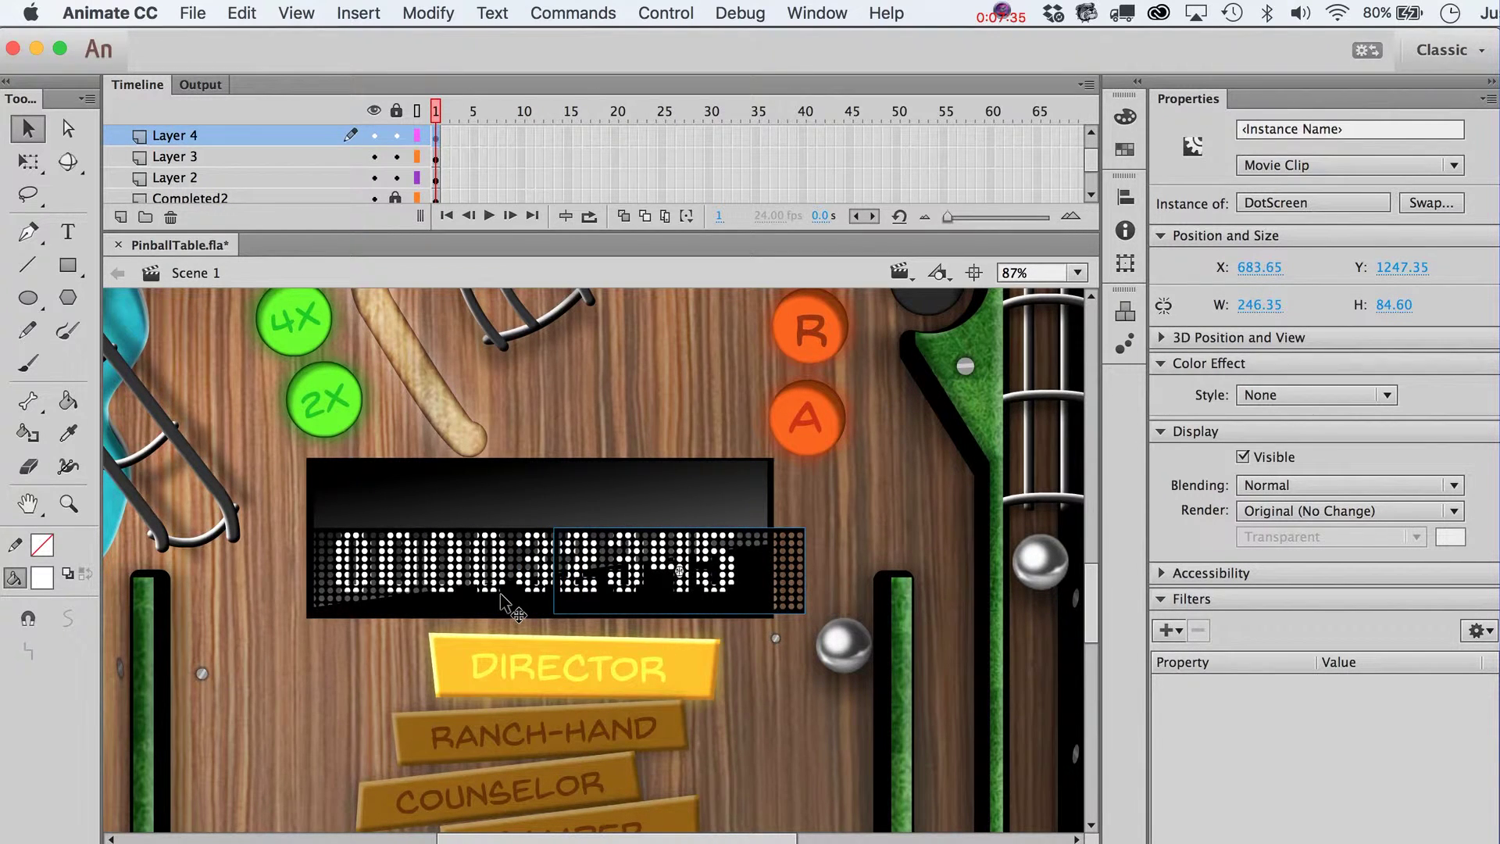
Step: Fine-tune the copied DotScreen clip to X 687.10 so its dots line up with the first clip, and check the seam
{"action": "left_click", "coordinate": [860, 608]}
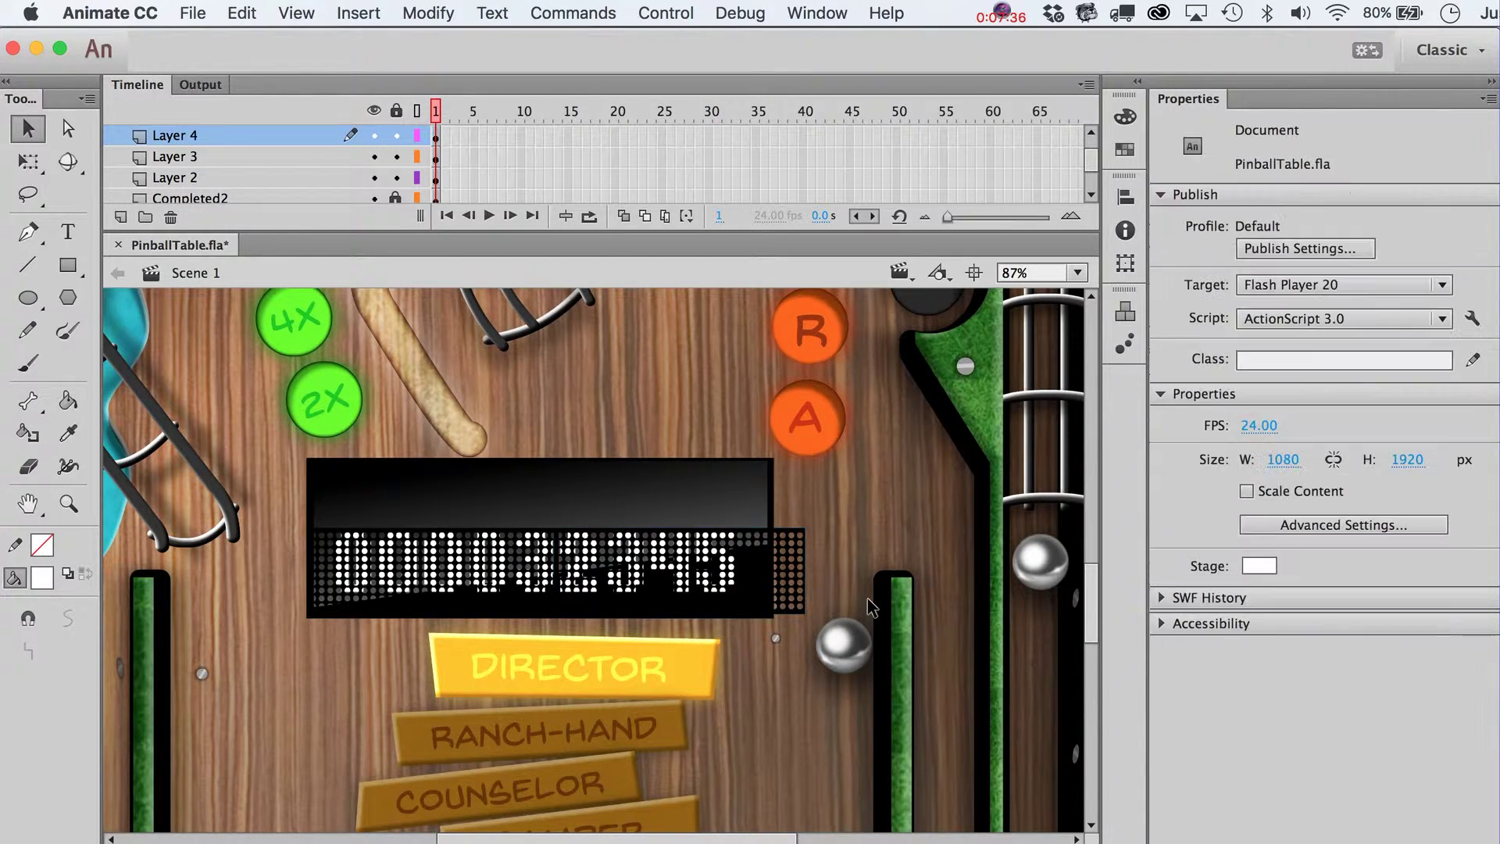
{"action": "left_click", "coordinate": [759, 559]}
{"action": "key", "text": "Right"}
{"action": "key", "text": "Right"}
{"action": "left_click", "coordinate": [919, 560]}
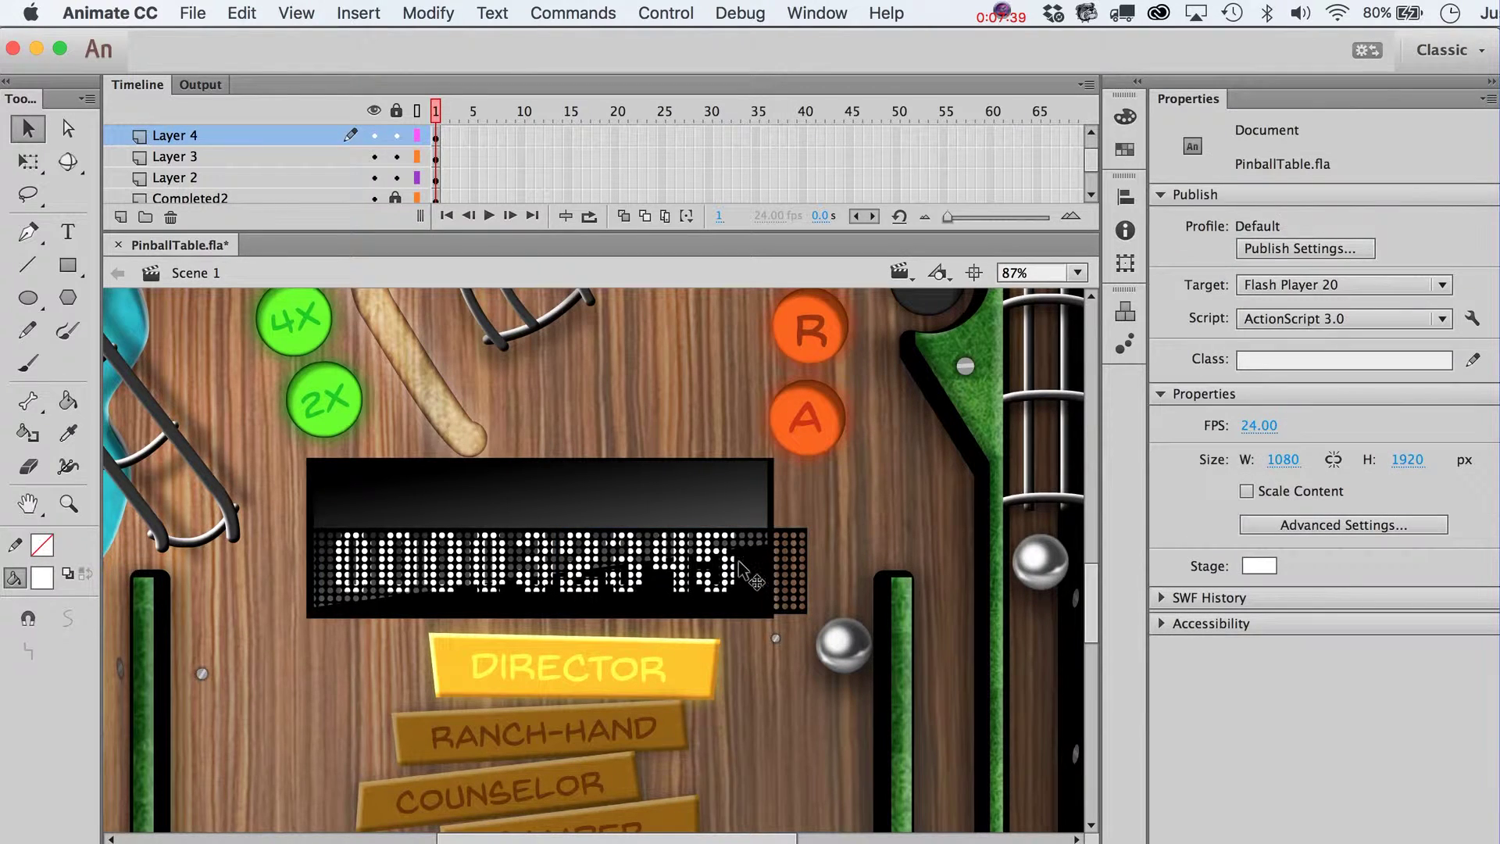
{"action": "left_click", "coordinate": [600, 566]}
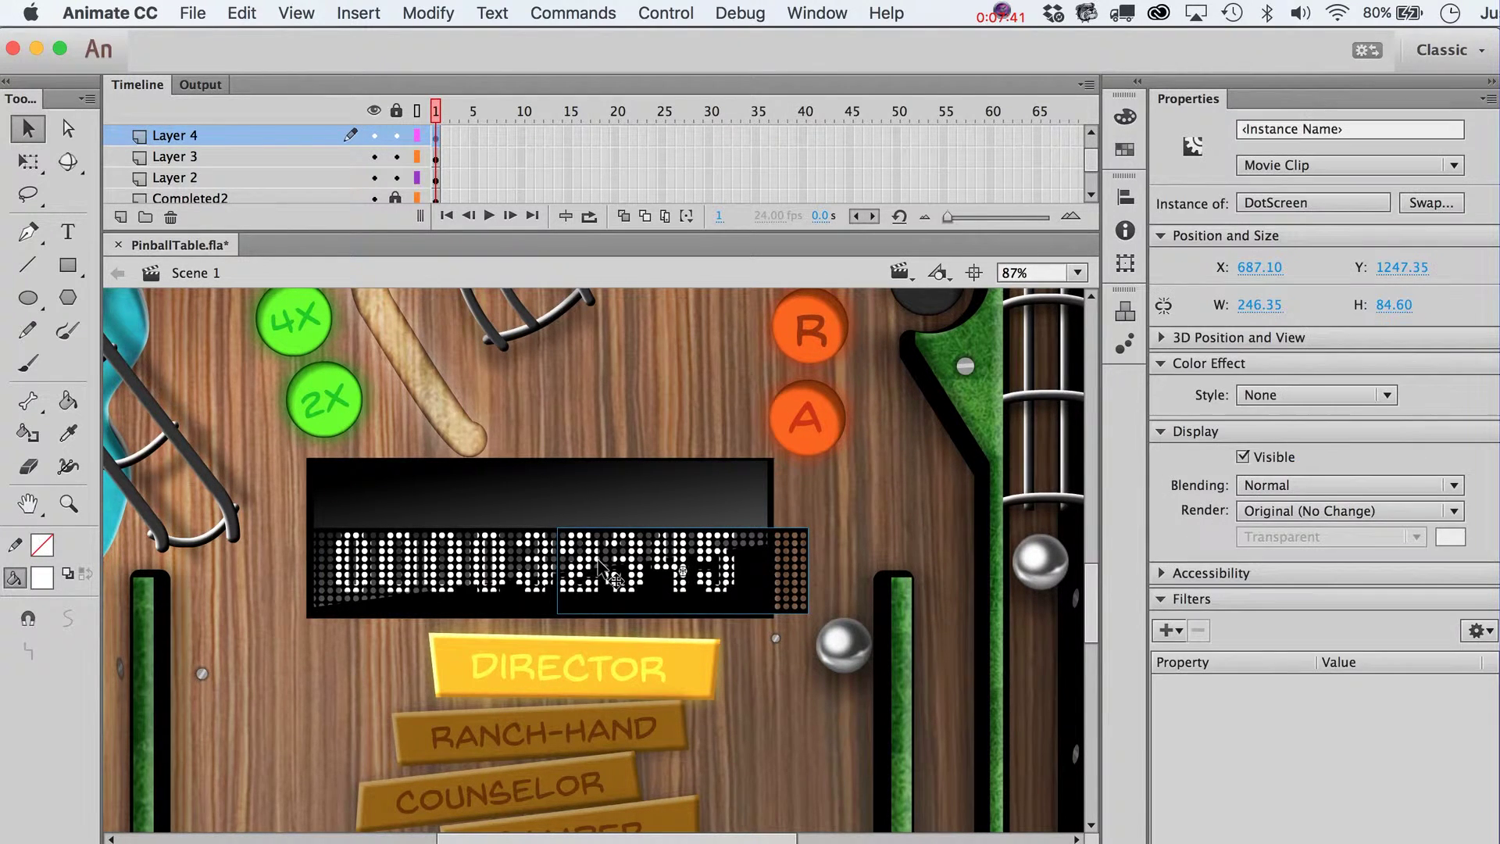
{"action": "left_click", "coordinate": [826, 603]}
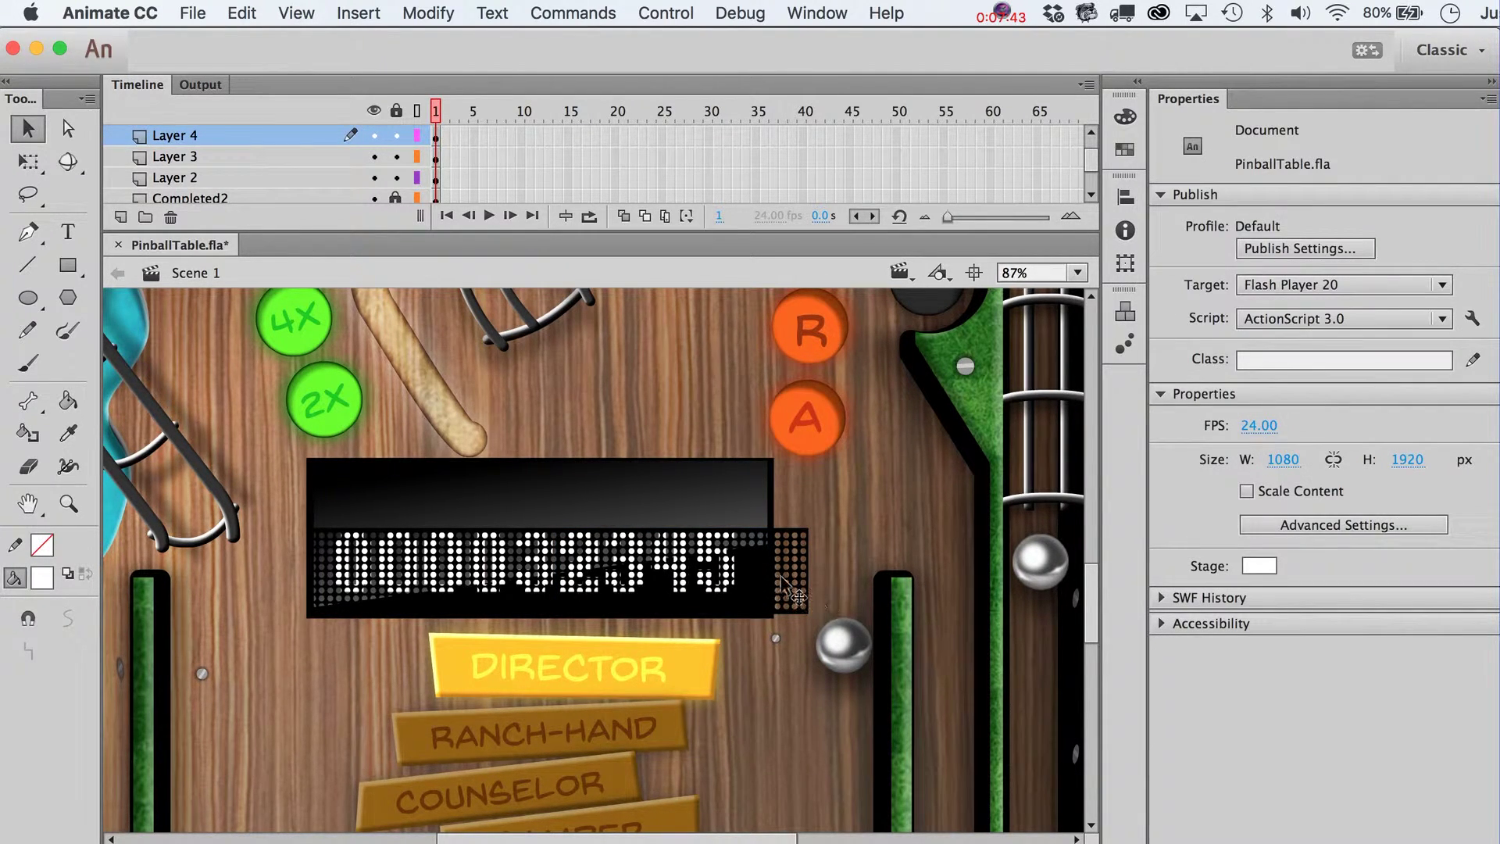
Step: Duplicate both DotScreen clips and position the copies directly above the originals at X 319.00, Y 1126.85
{"action": "left_click", "coordinate": [434, 597]}
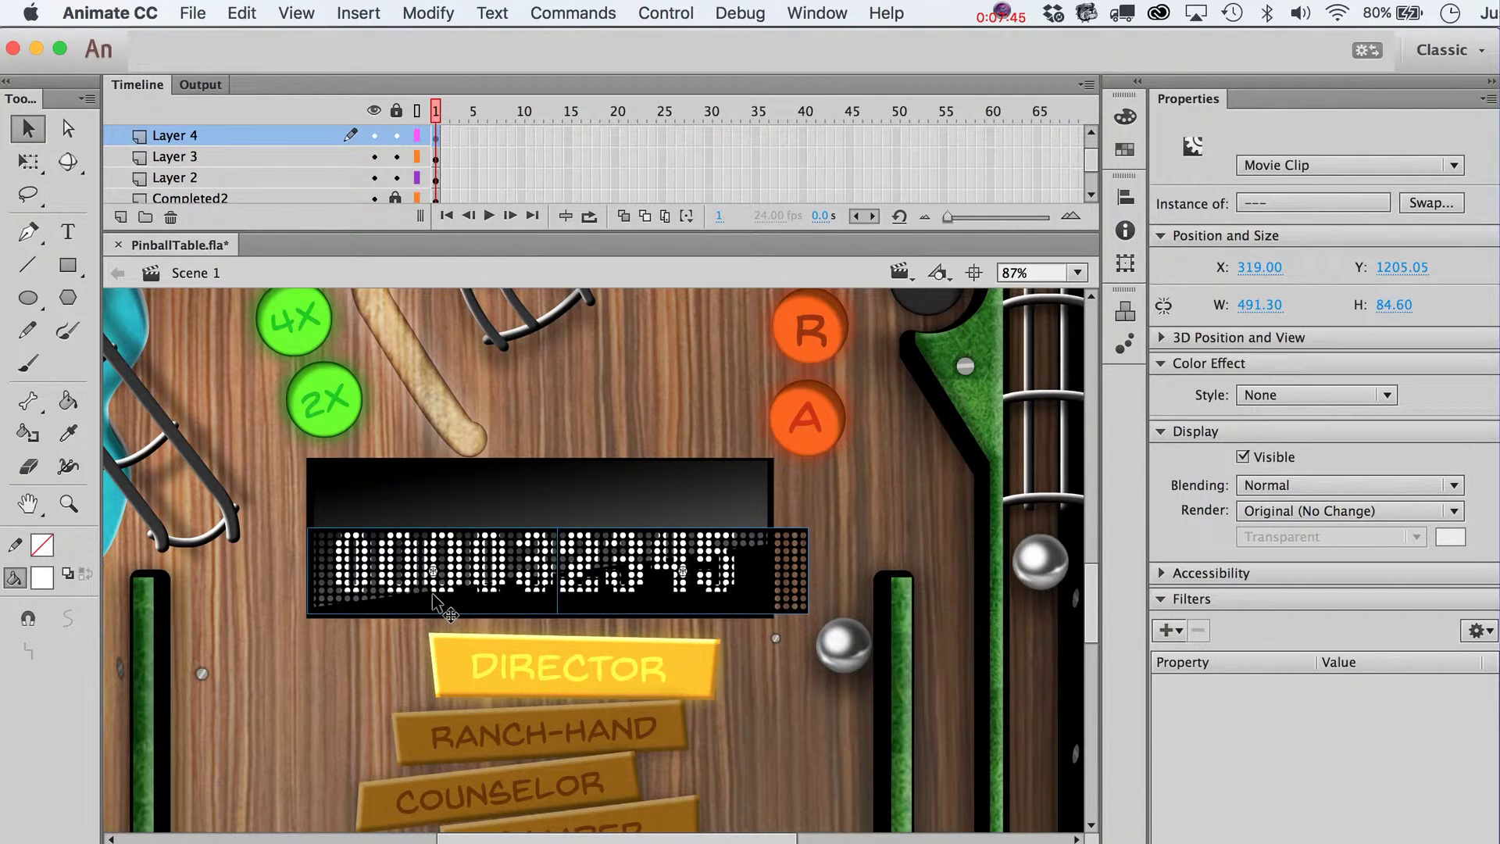
{"action": "key", "text": "shift+Up"}
{"action": "key", "text": "shift+Up"}
{"action": "key", "text": "shift+Up"}
{"action": "key", "text": "shift+Up"}
{"action": "key", "text": "shift+Up"}
{"action": "key", "text": "shift+Up"}
{"action": "key", "text": "shift+Up"}
{"action": "key", "text": "shift+Up"}
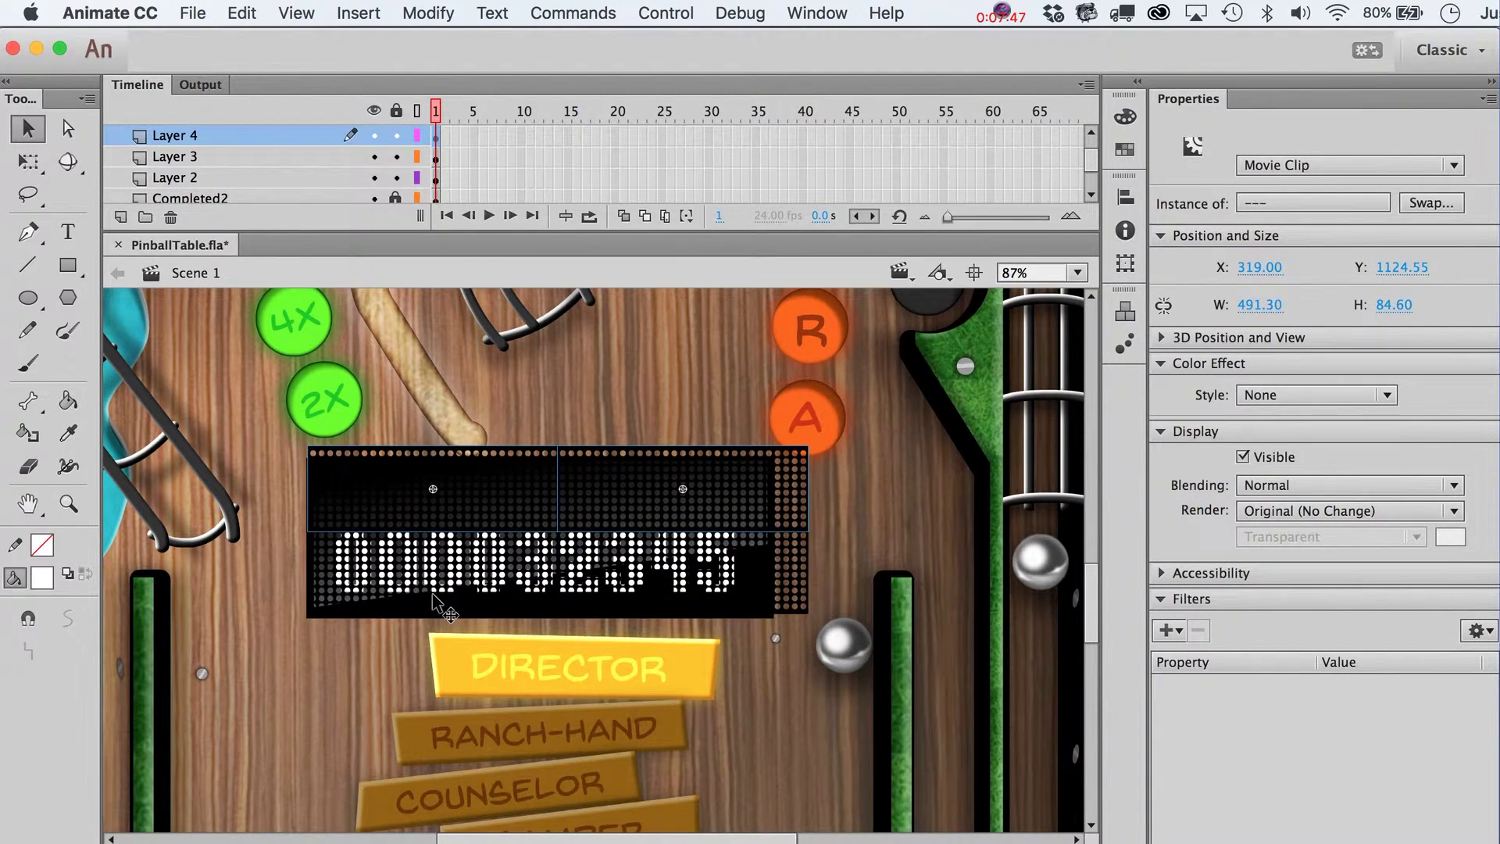
{"action": "key", "text": "Down"}
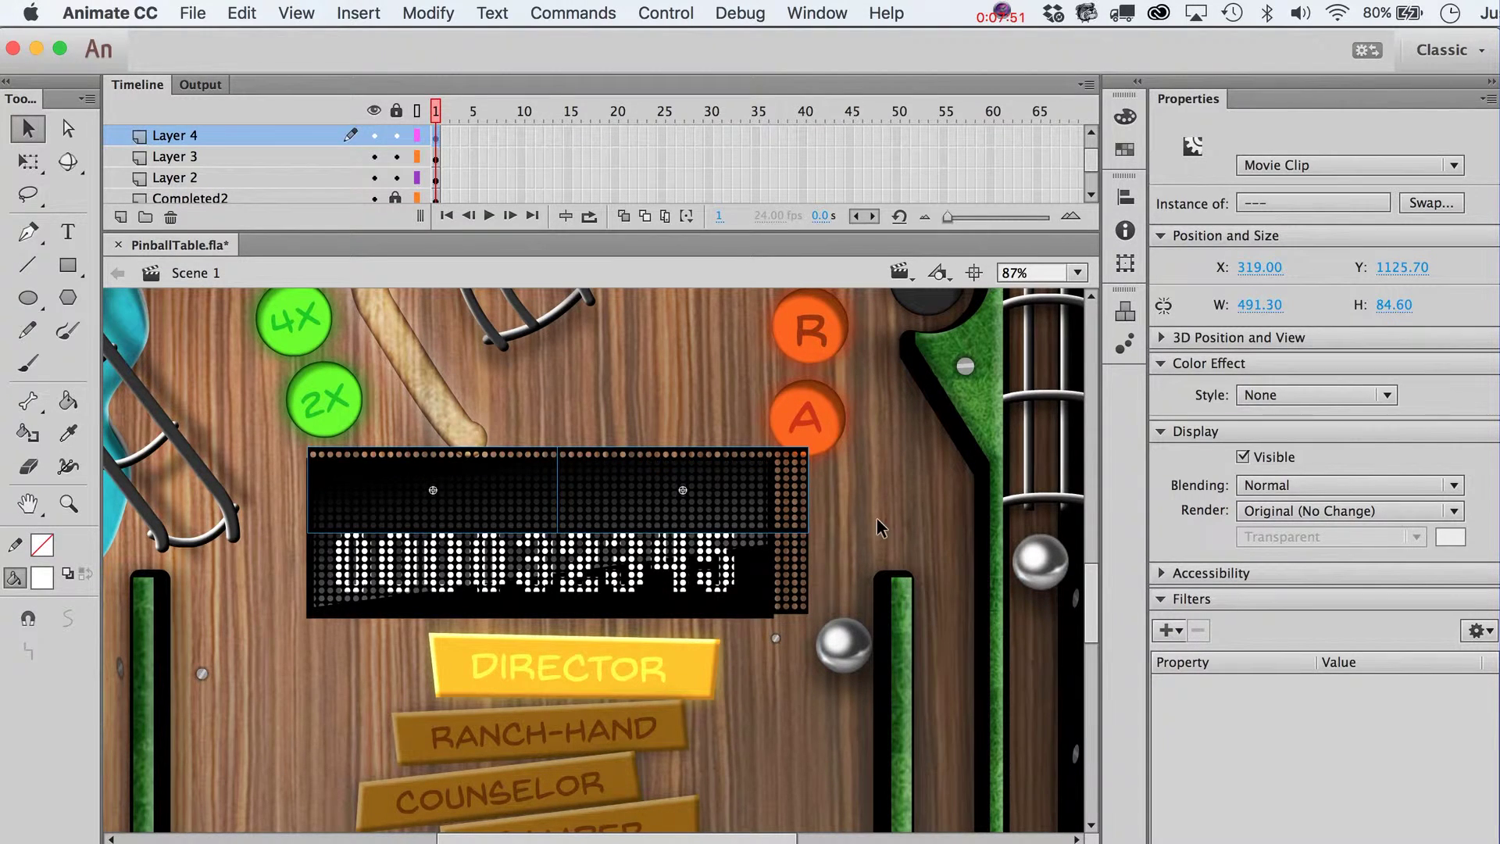
{"action": "left_click", "coordinate": [898, 600]}
{"action": "key", "text": "super+a"}
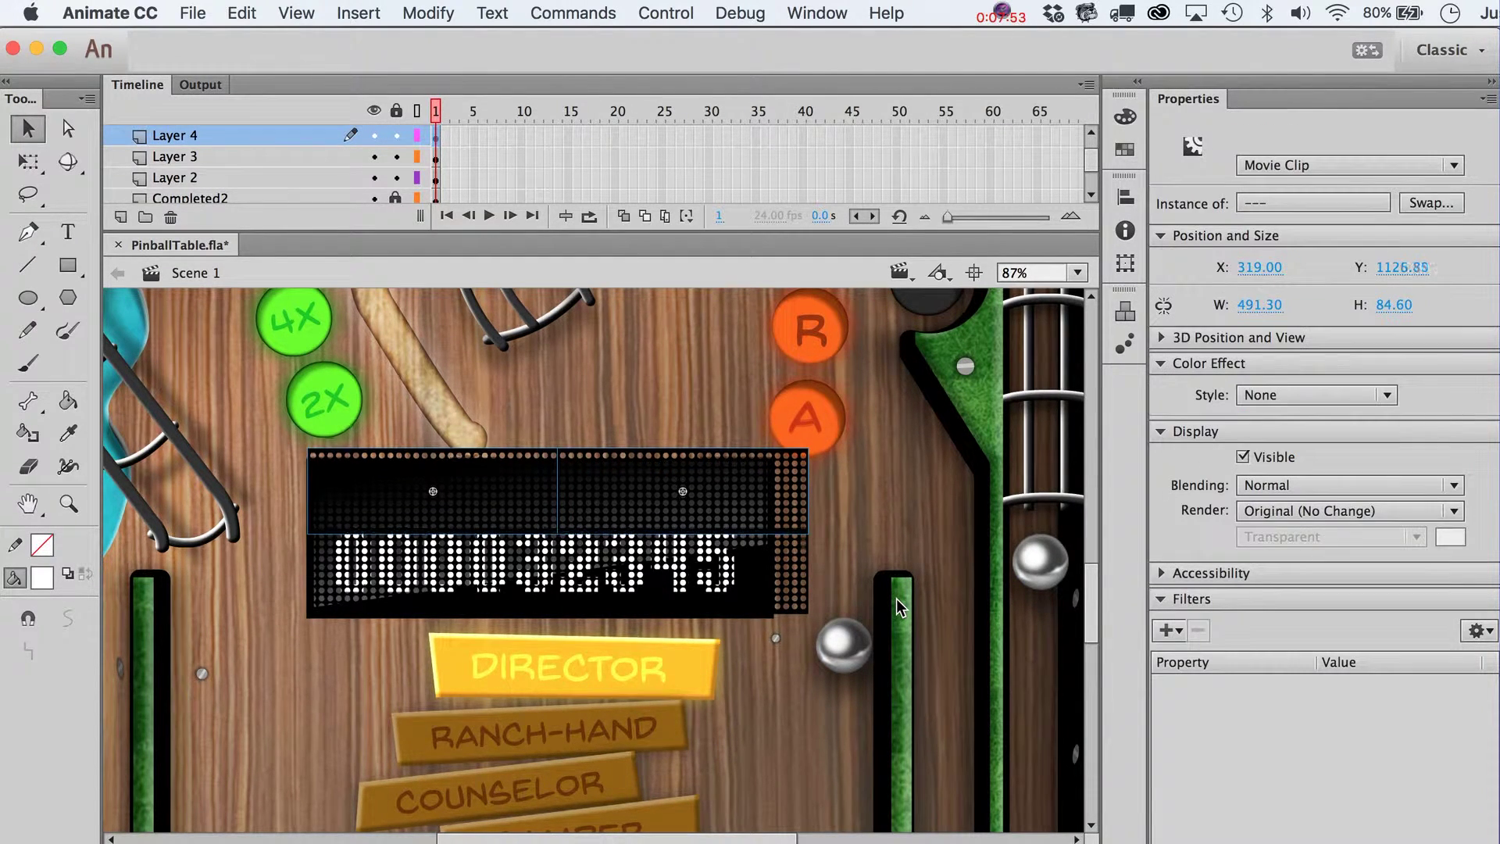
Step: Inside the DotScreen symbol, delete the surplus strip along the bottom and the thin strip along the top, and return to Scene 1
{"action": "left_click", "coordinate": [884, 525]}
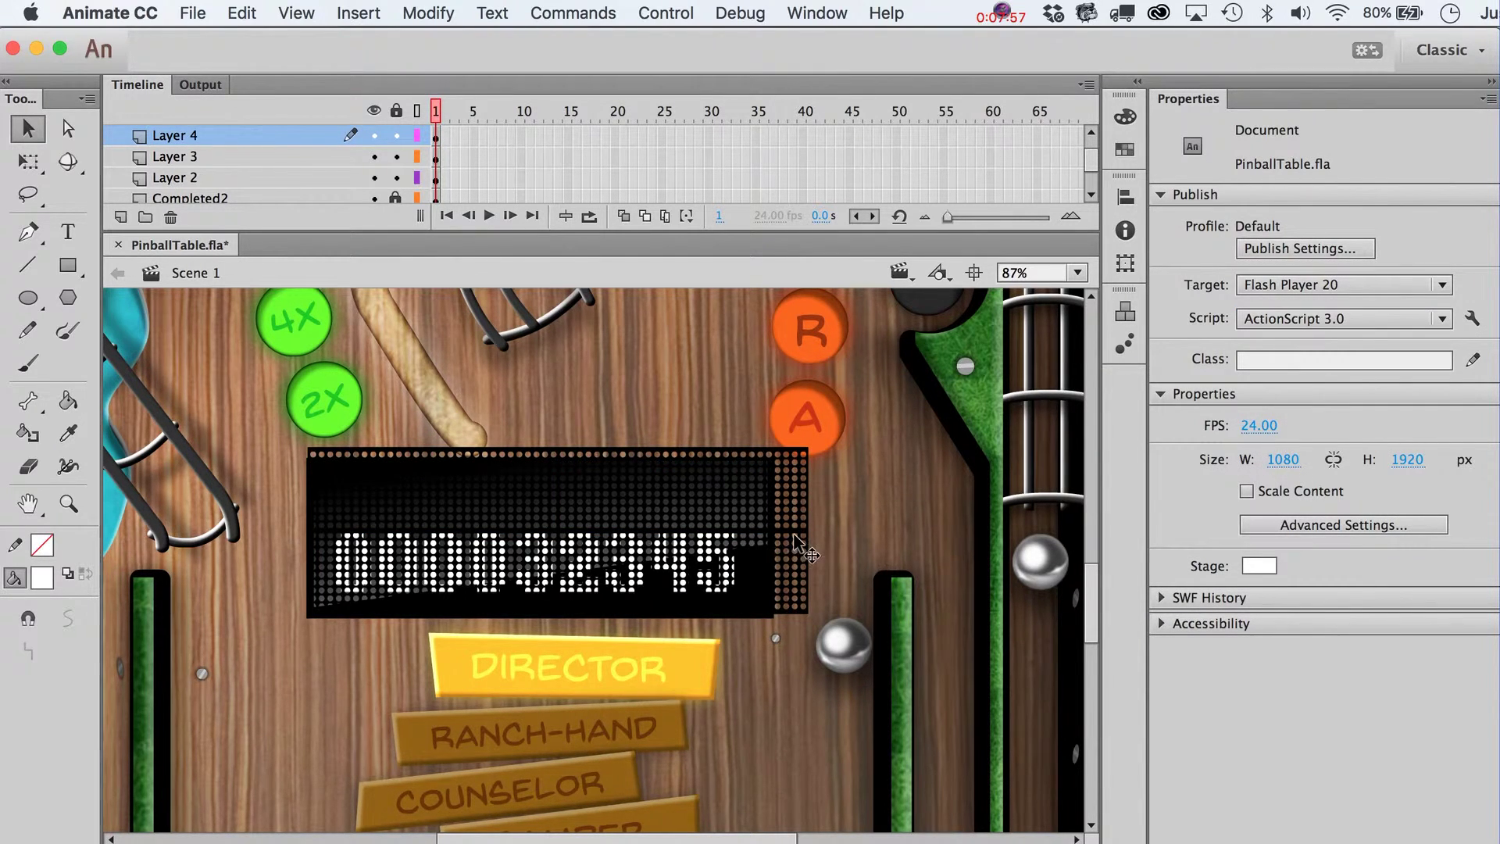
{"action": "left_click", "coordinate": [701, 517]}
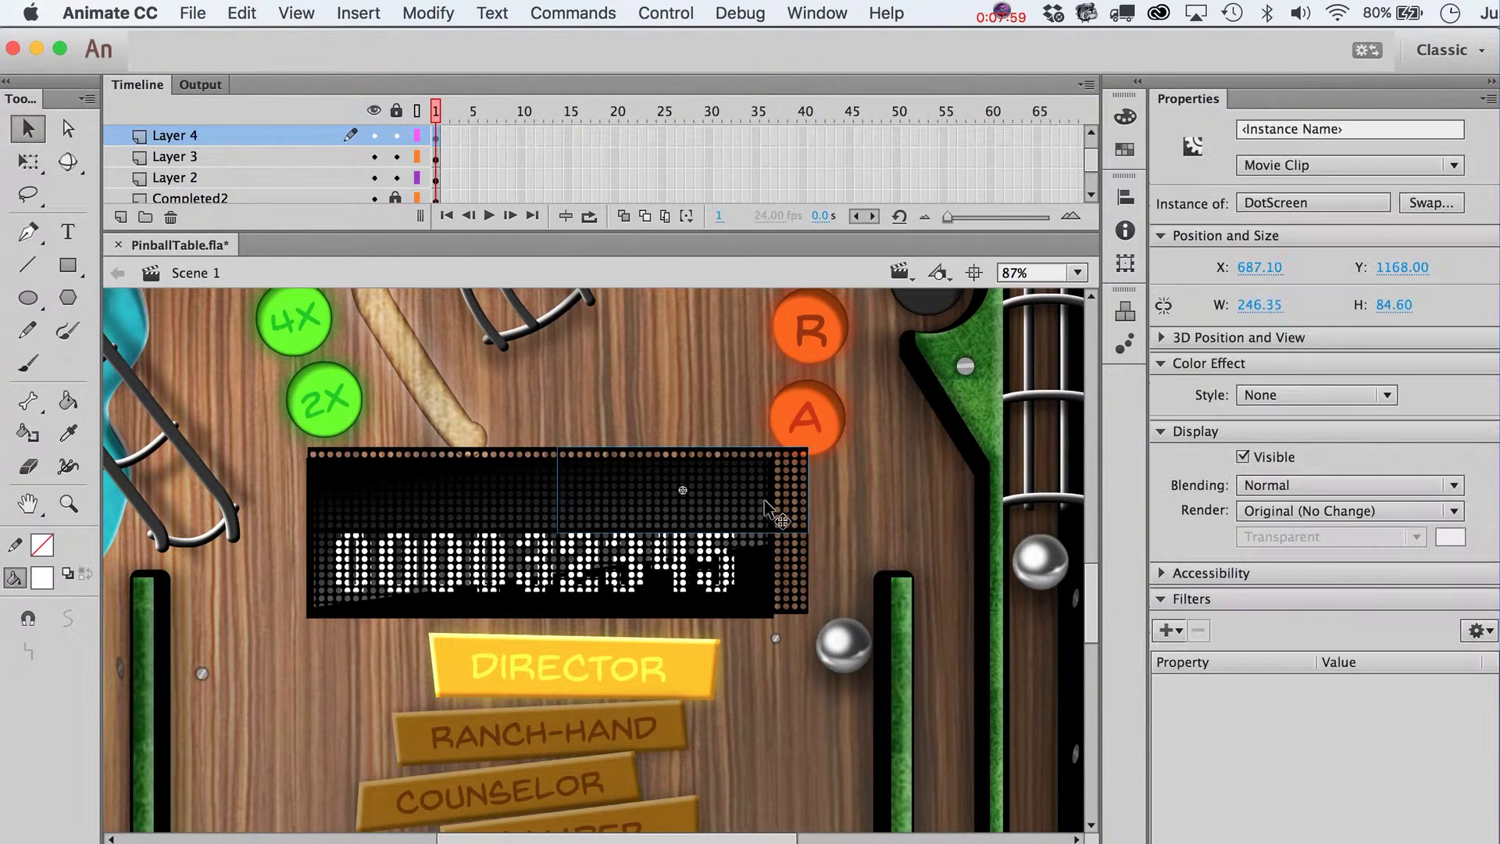
{"action": "double_click", "coordinate": [766, 501]}
{"action": "left_click", "coordinate": [849, 570]}
{"action": "left_click_drag", "start_coordinate": [891, 571], "coordinate": [505, 531]}
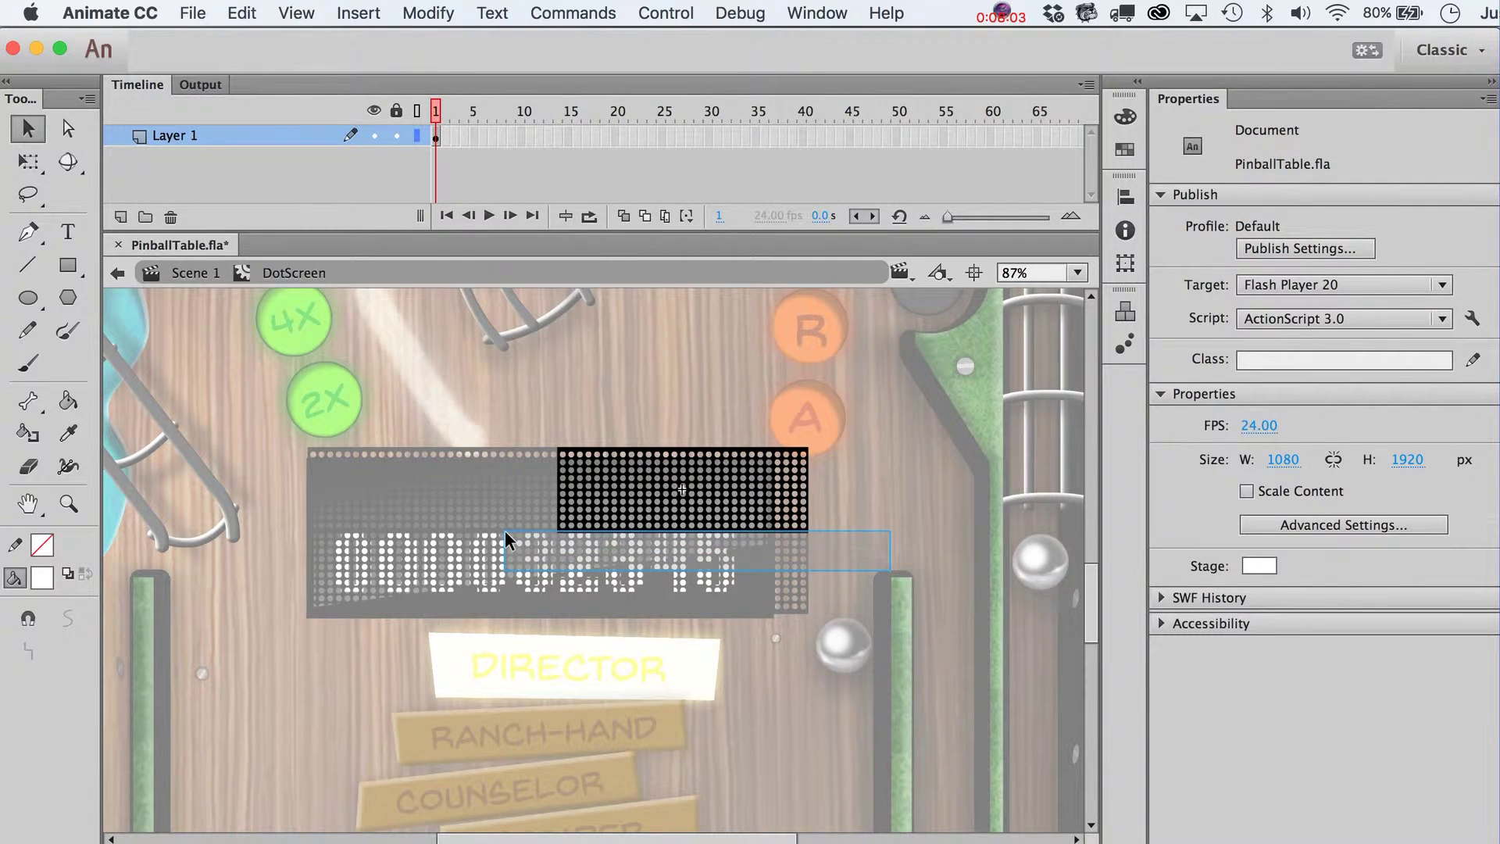
{"action": "key", "text": "Delete"}
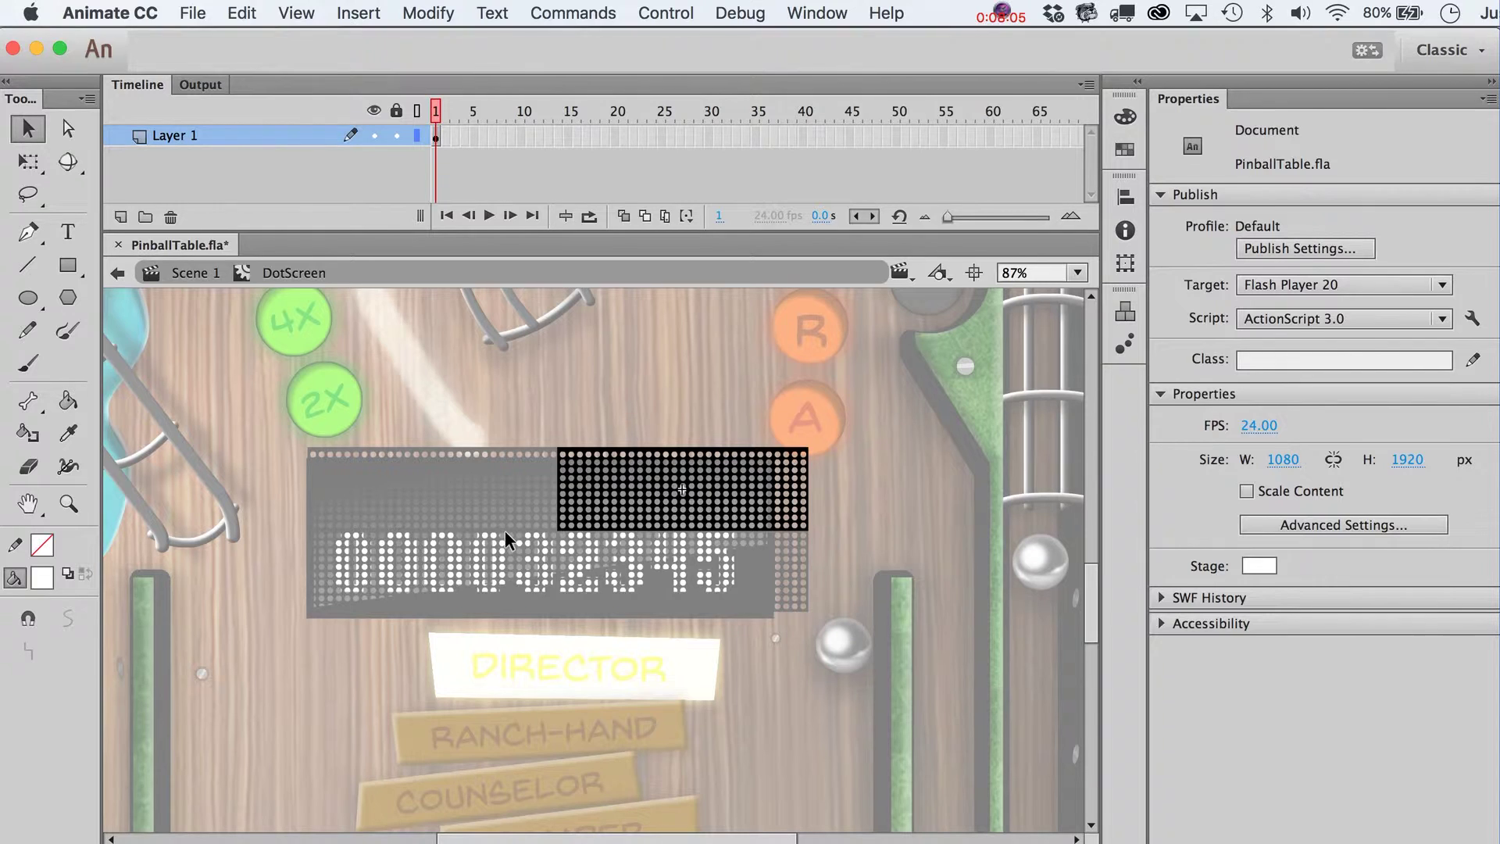
{"action": "left_click_drag", "start_coordinate": [891, 390], "coordinate": [272, 446]}
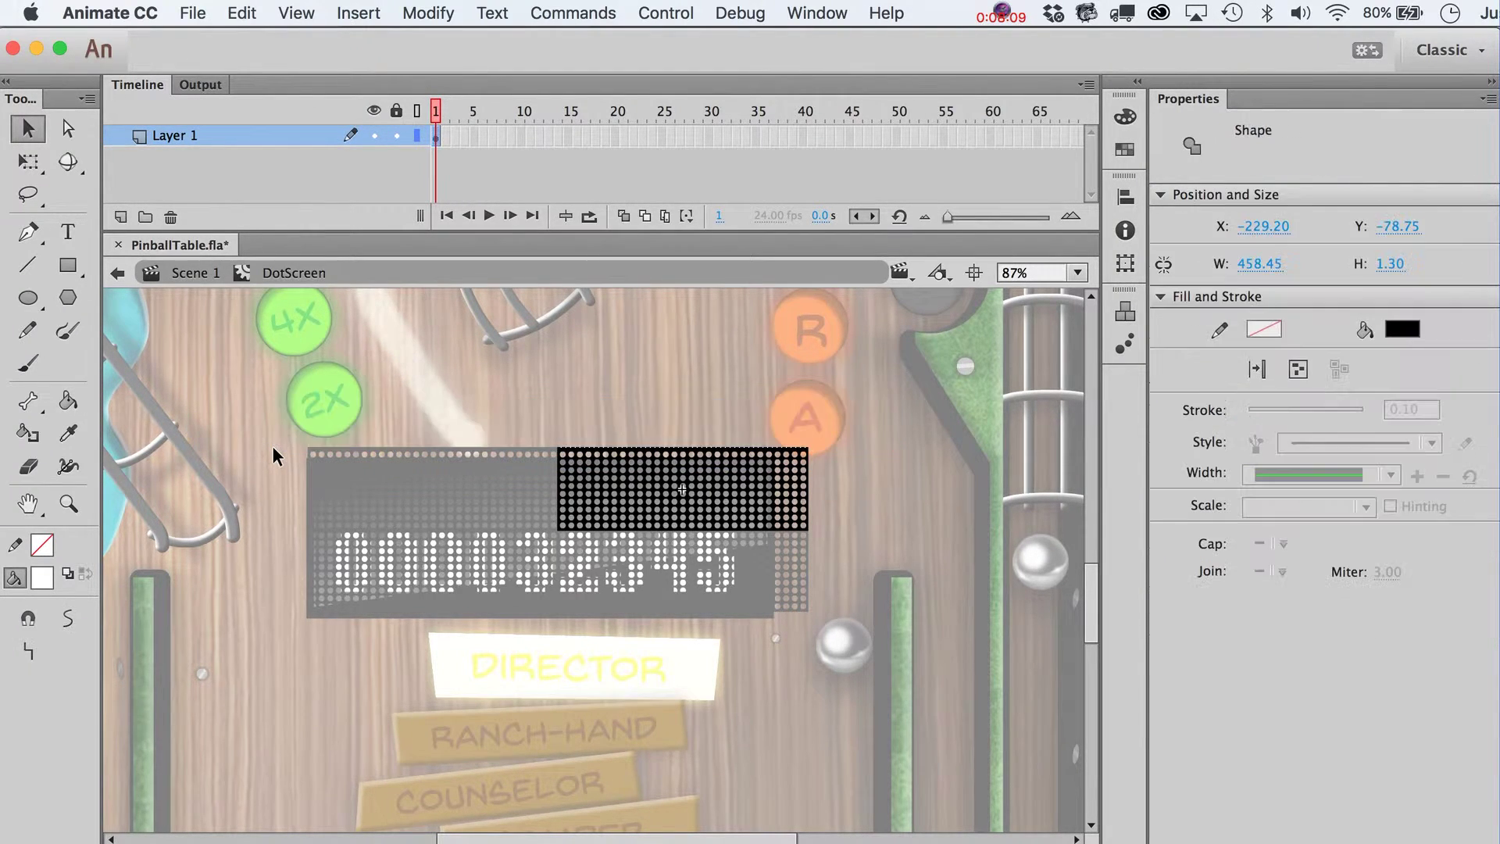
{"action": "left_click", "coordinate": [272, 446]}
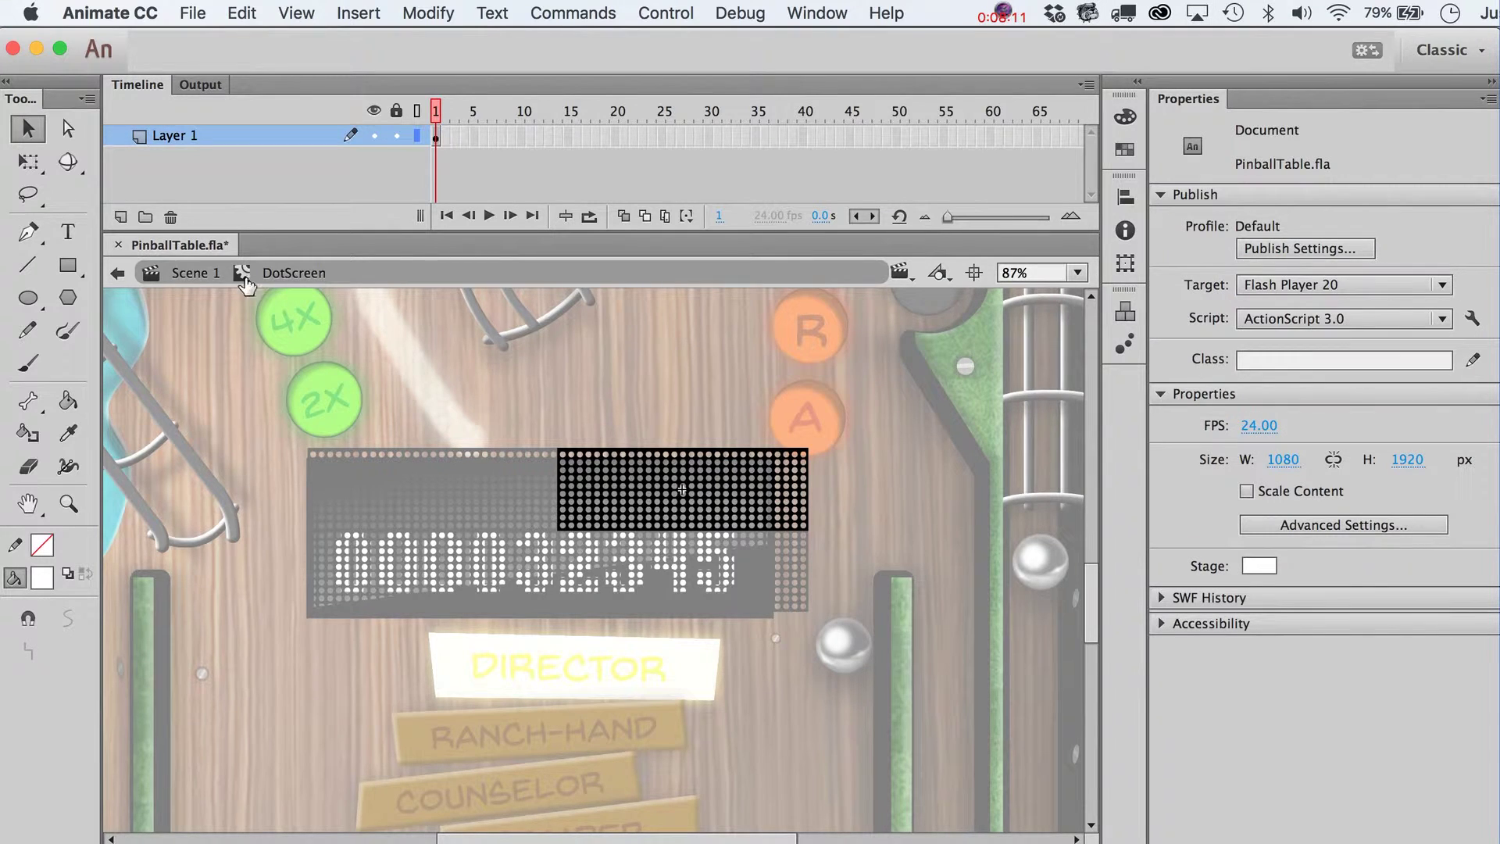
{"action": "double_click", "coordinate": [509, 496]}
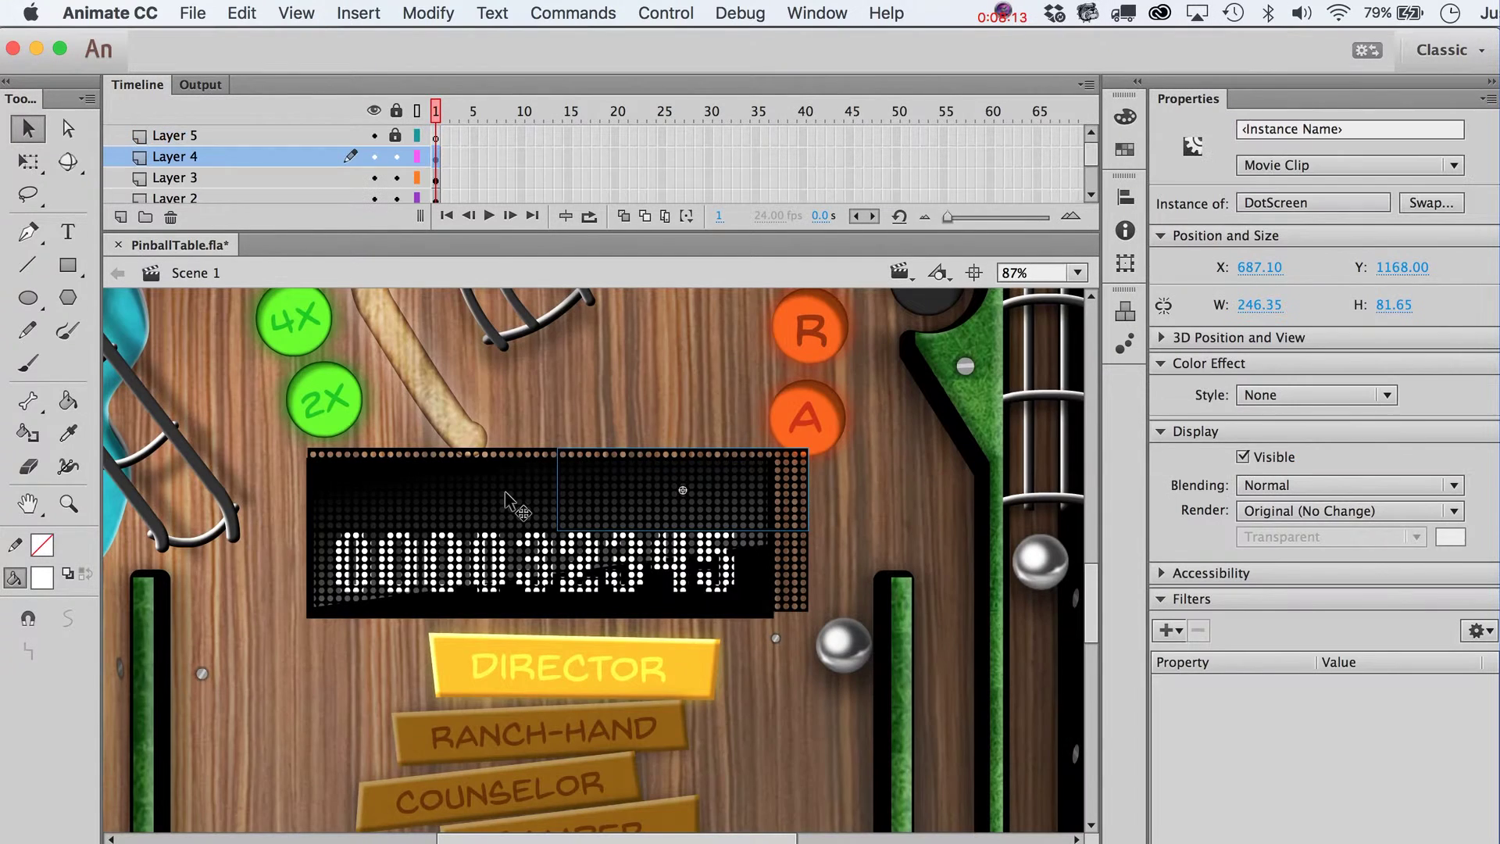
Step: Scale all four DotScreen clips together to W 452.10, H 148.20 so they fit inside the black display panel
{"action": "left_click", "coordinate": [504, 575], "text": "shift"}
{"action": "left_click", "coordinate": [648, 512], "text": "shift"}
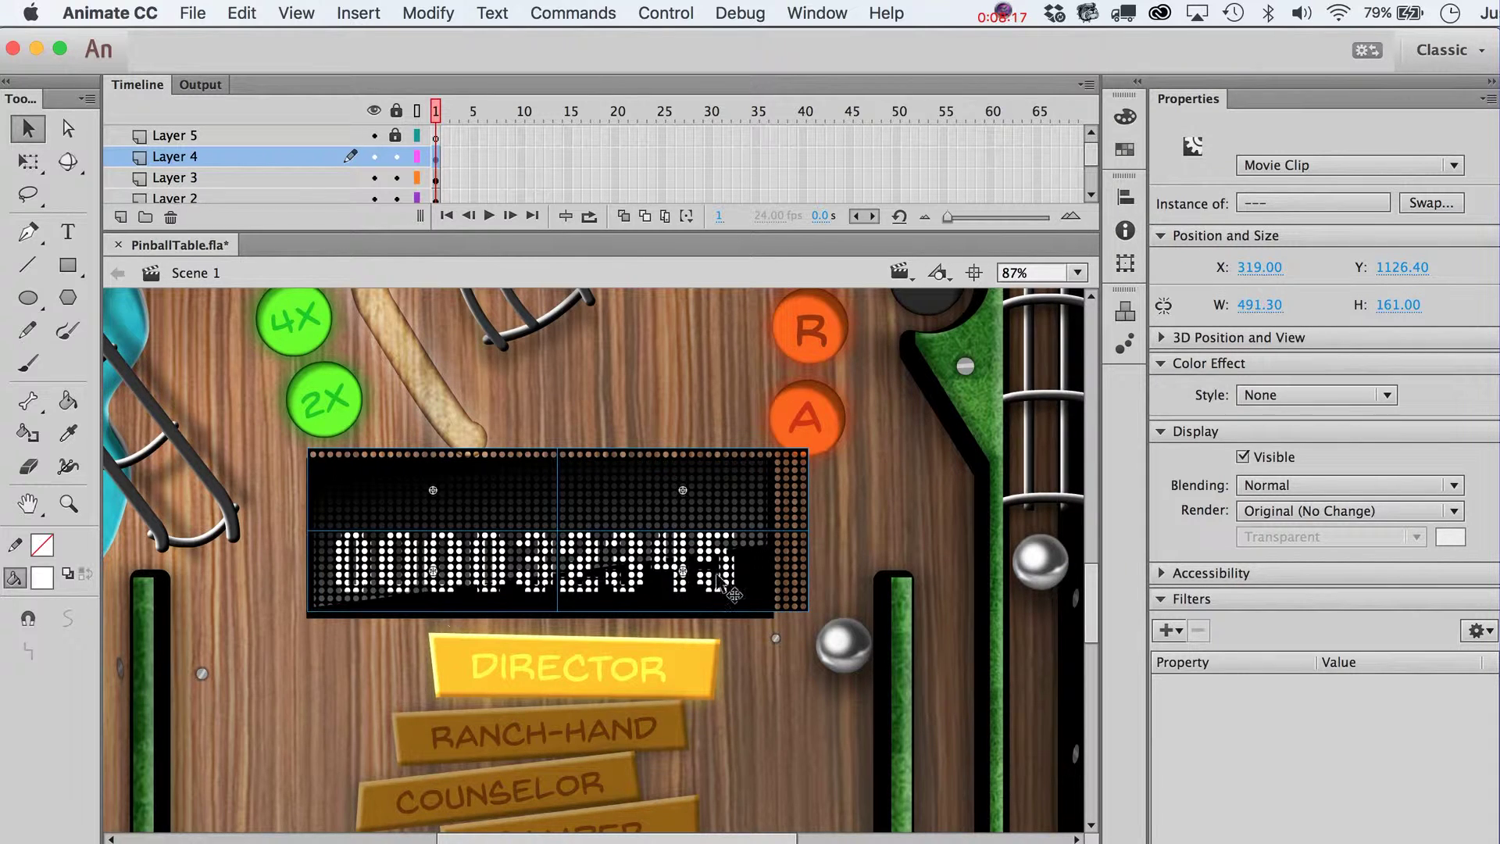
{"action": "key", "text": "q"}
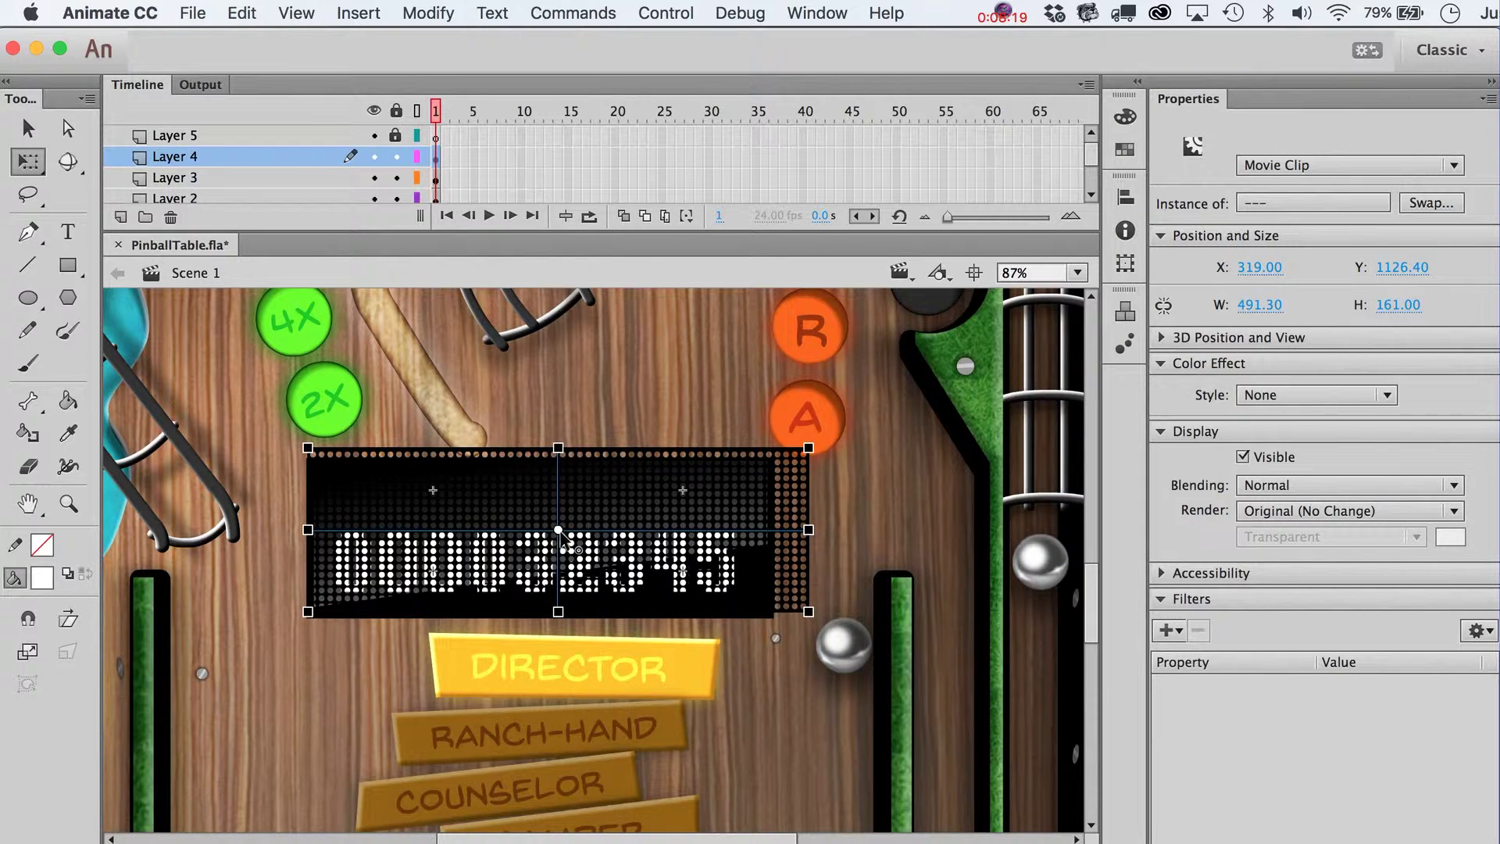
{"action": "left_click_drag", "start_coordinate": [793, 456], "coordinate": [770, 462]}
{"action": "key", "text": "v"}
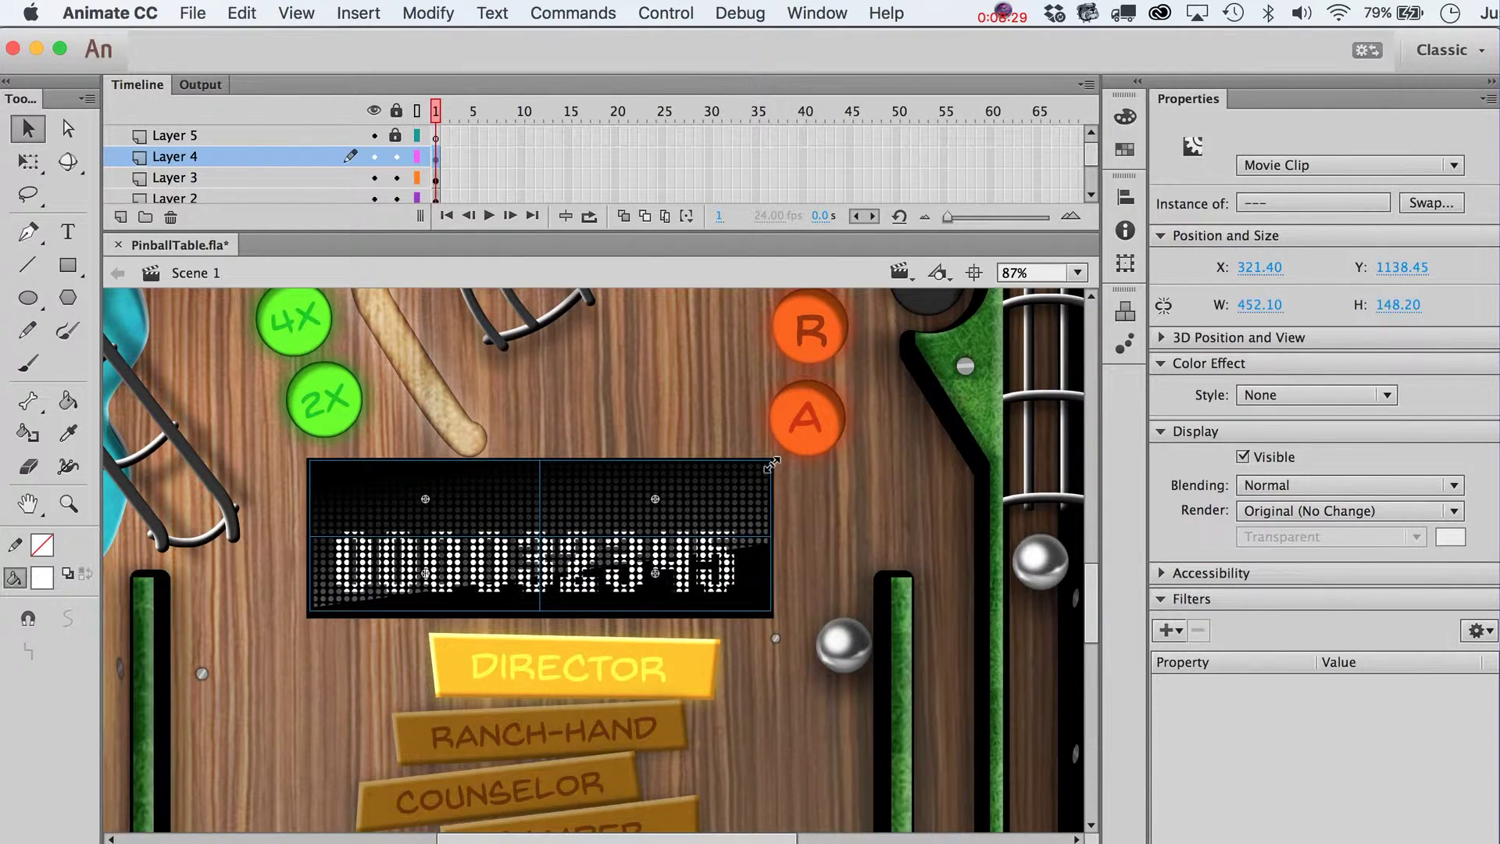
Step: Convert the four selected DotScreen clips to a movie clip symbol named LCD Dots 4 of them
{"action": "key", "text": "F8"}
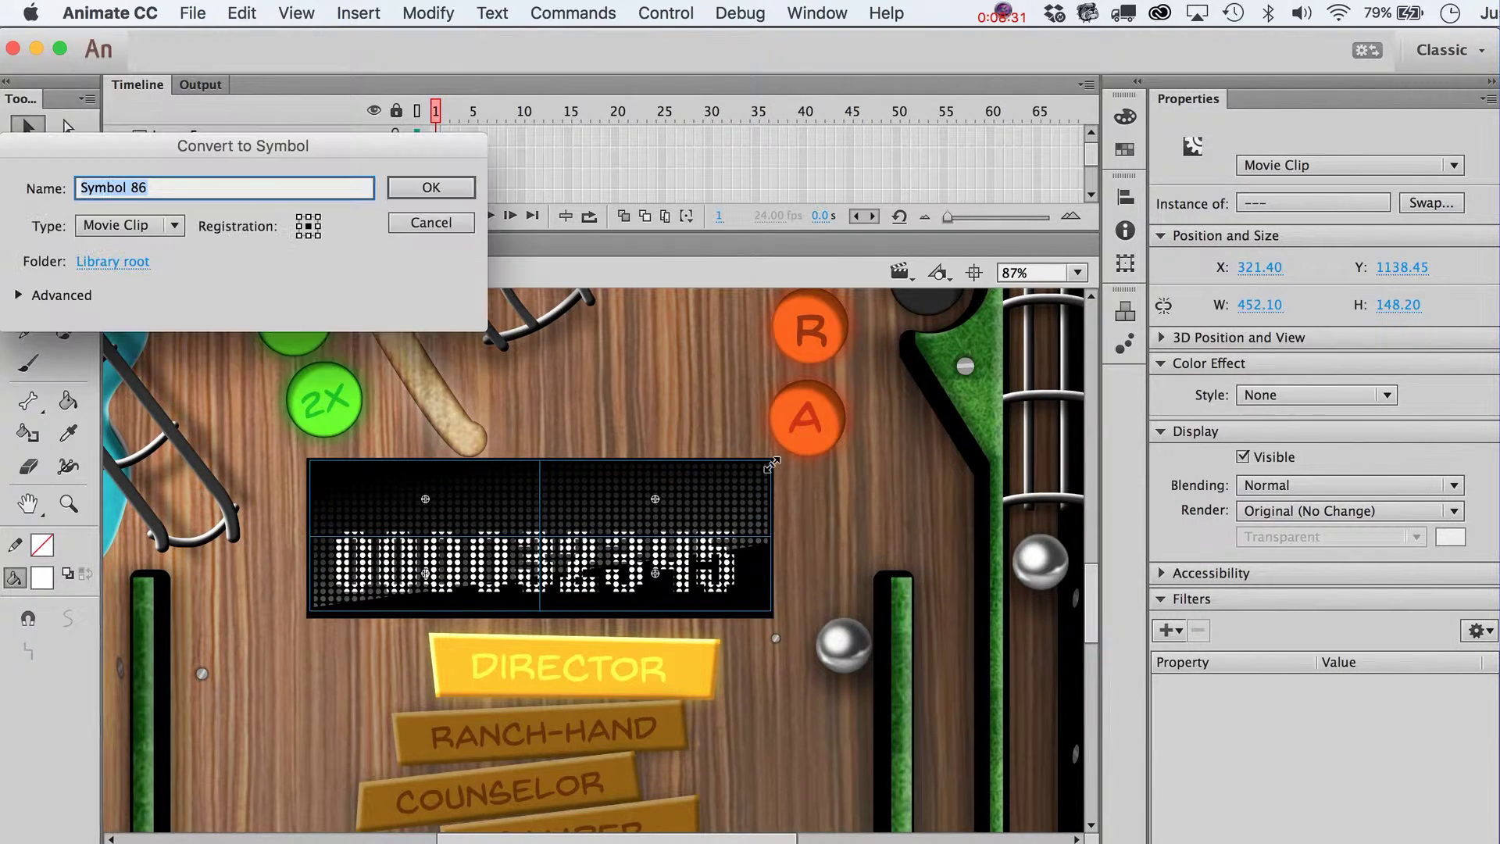
{"action": "type", "text": "LCD"}
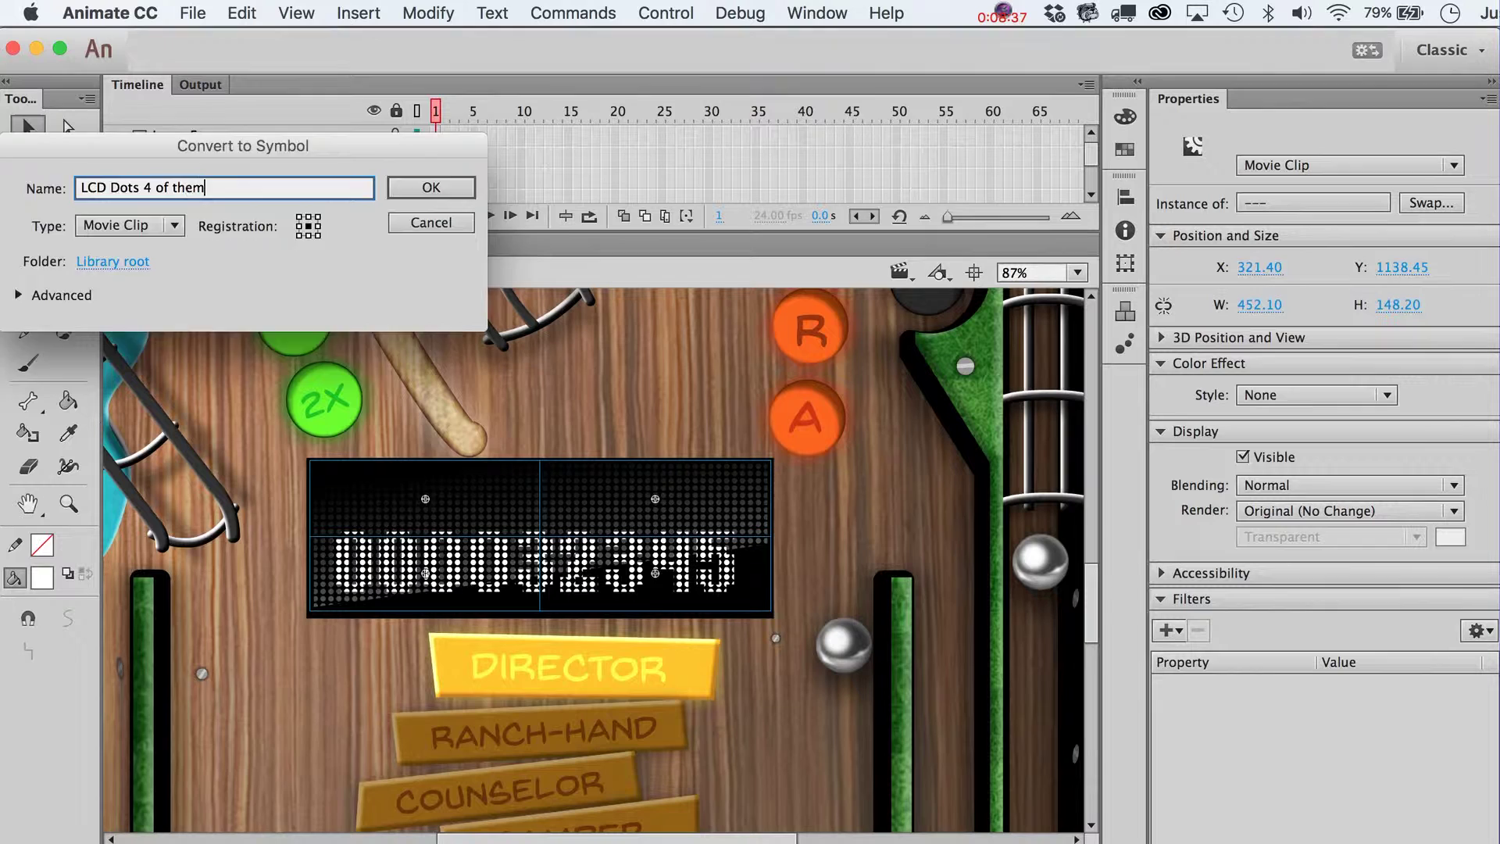
{"action": "type", "text": "Dots 4 of them"}
{"action": "key", "text": "Return"}
{"action": "left_click", "coordinate": [881, 543]}
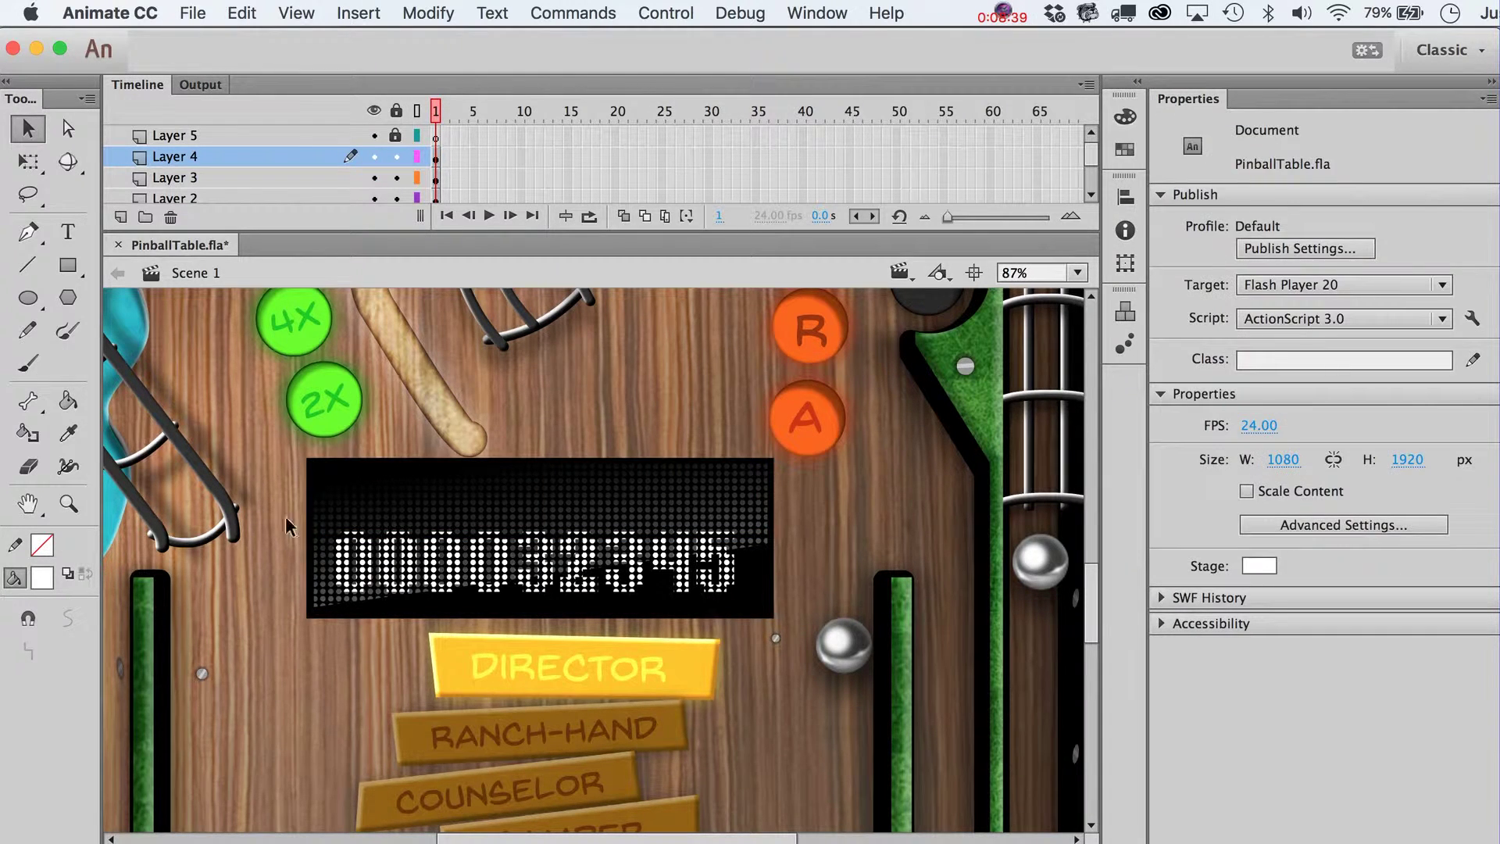
Step: Examine how the LCD display reads at a reduced size within the whole pinball table and among the lower playfield artwork
{"action": "left_click", "coordinate": [480, 597]}
{"action": "key", "text": "super+minus"}
{"action": "key", "text": "super+minus"}
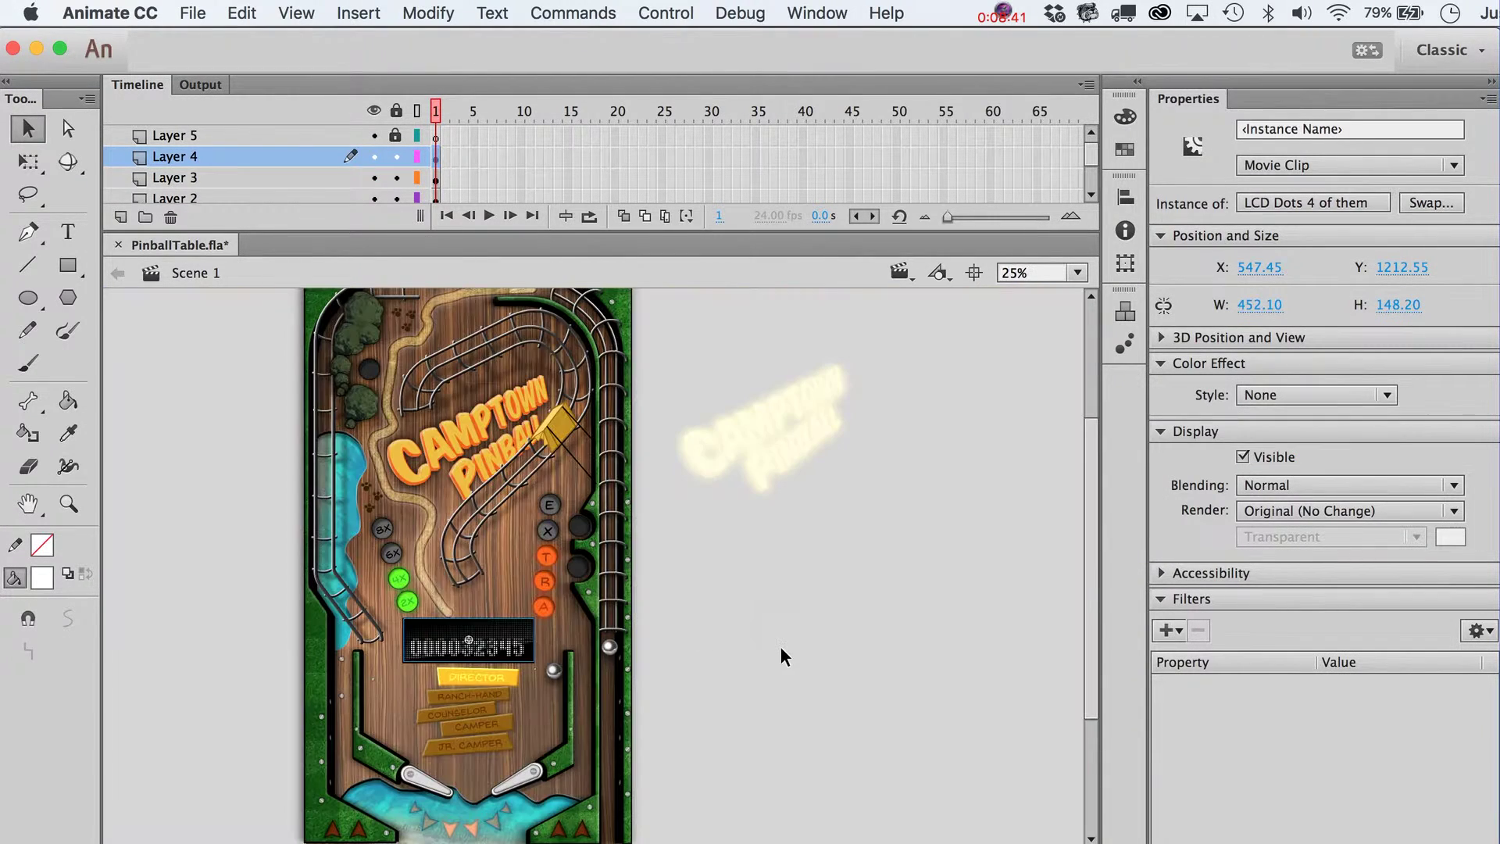
{"action": "left_click", "coordinate": [783, 645]}
{"action": "scroll", "coordinate": [783, 646], "scroll_direction": "down", "scroll_amount": 3}
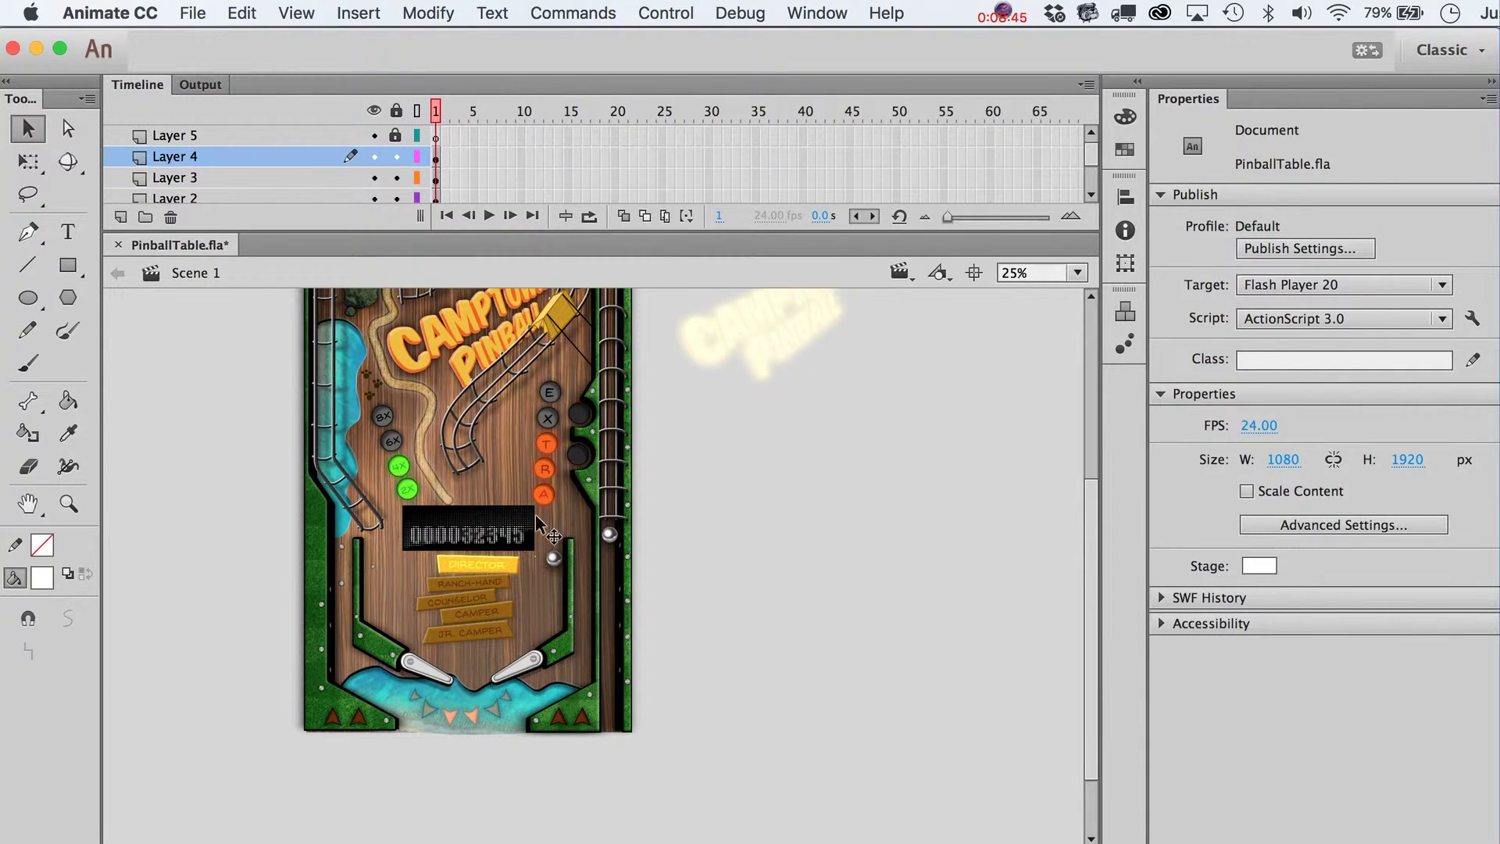
{"action": "scroll", "coordinate": [310, 485], "scroll_direction": "up", "scroll_amount": 3}
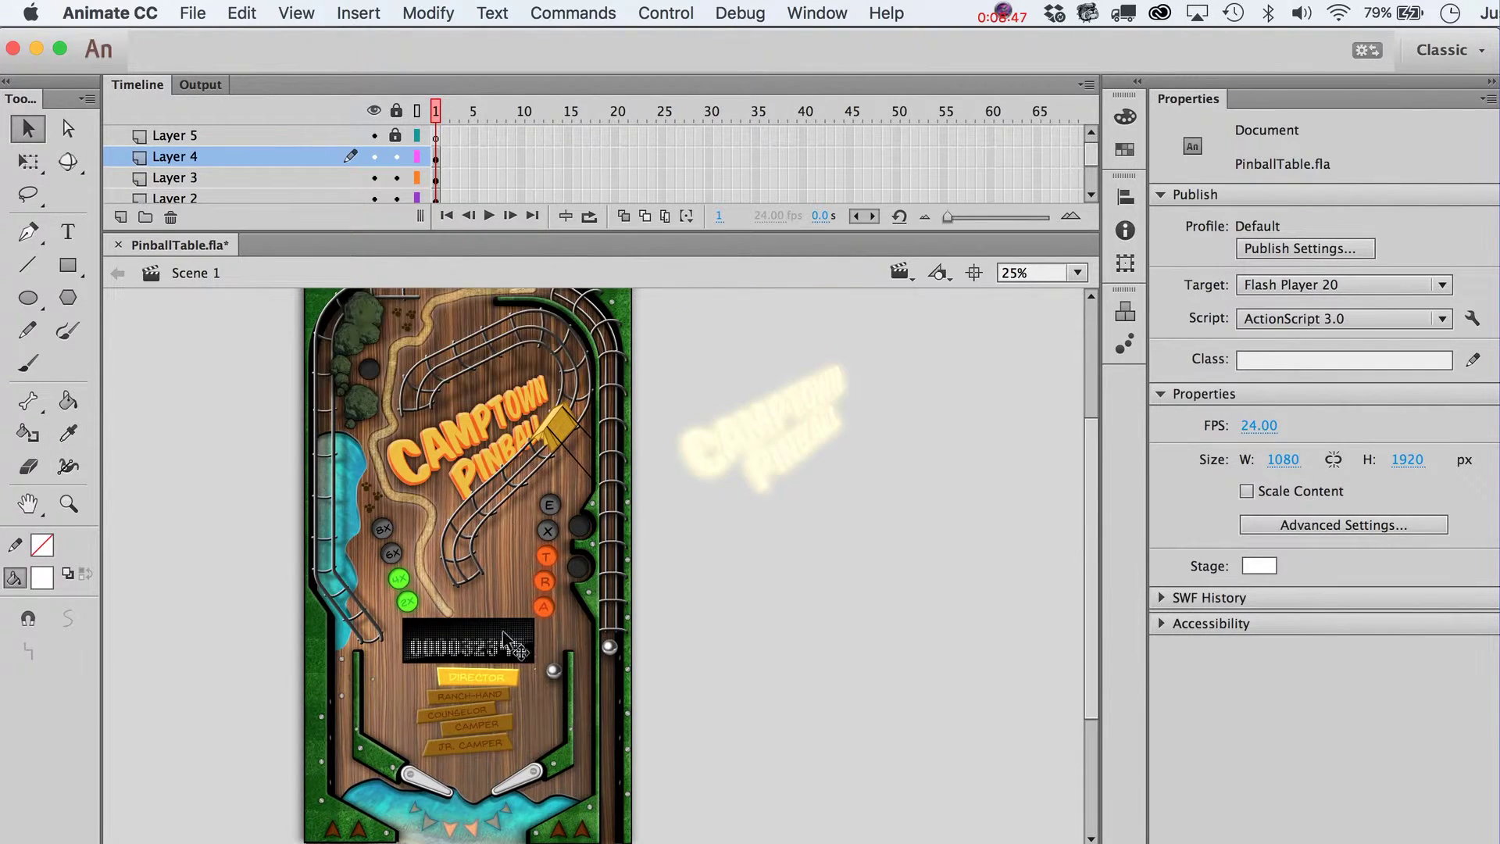
{"action": "left_click", "coordinate": [69, 504]}
{"action": "left_click_drag", "start_coordinate": [244, 527], "coordinate": [788, 843]}
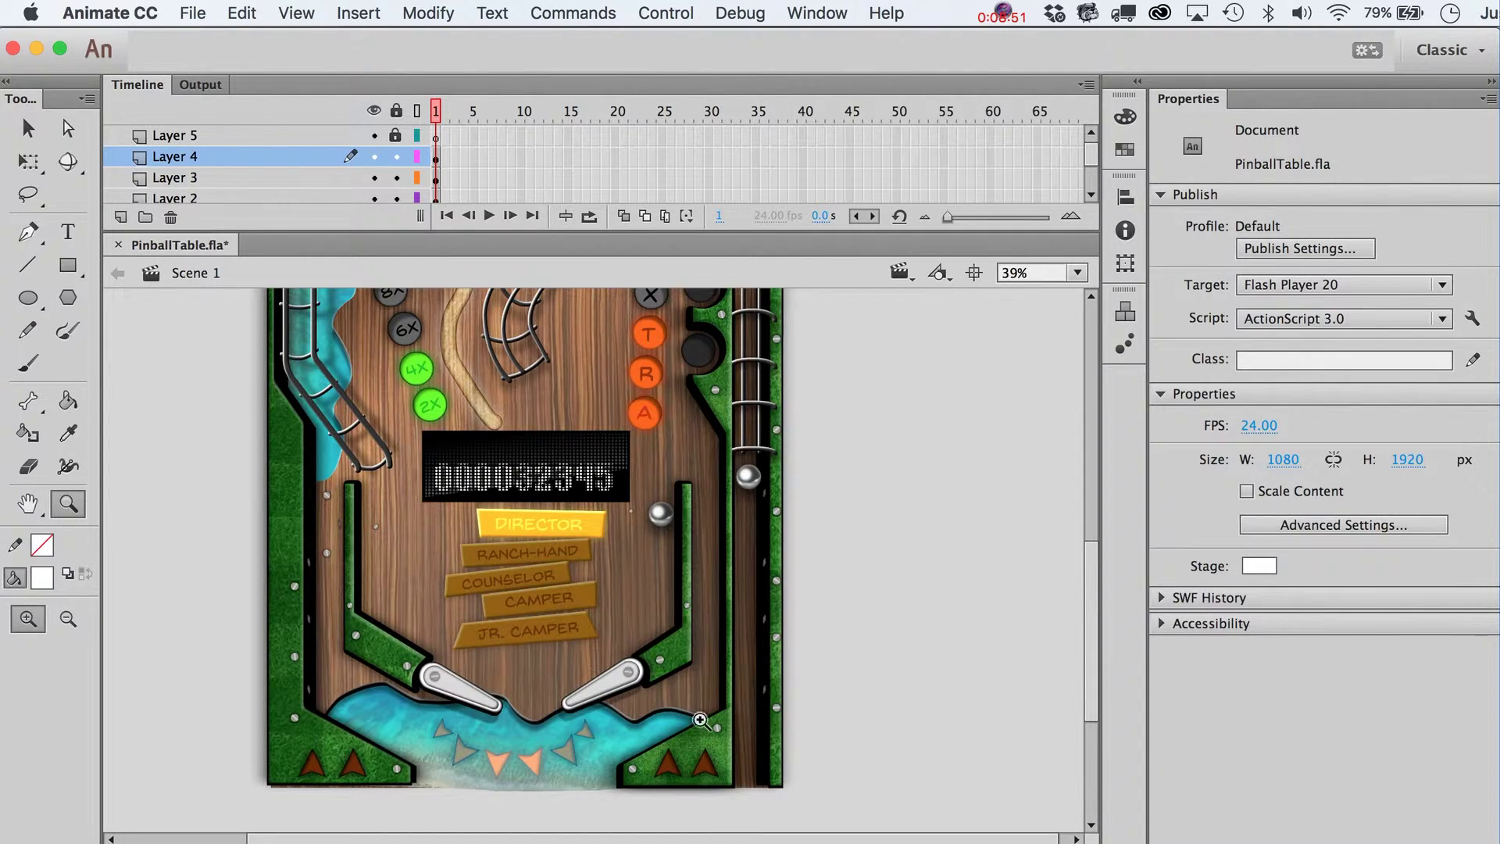
{"action": "key", "text": "v"}
{"action": "scroll", "coordinate": [674, 603], "scroll_direction": "up", "scroll_amount": 1}
Step: Move the Glare clip off the display and back over the score panel at X 537.95, Y 1207.05
{"action": "left_click", "coordinate": [591, 538]}
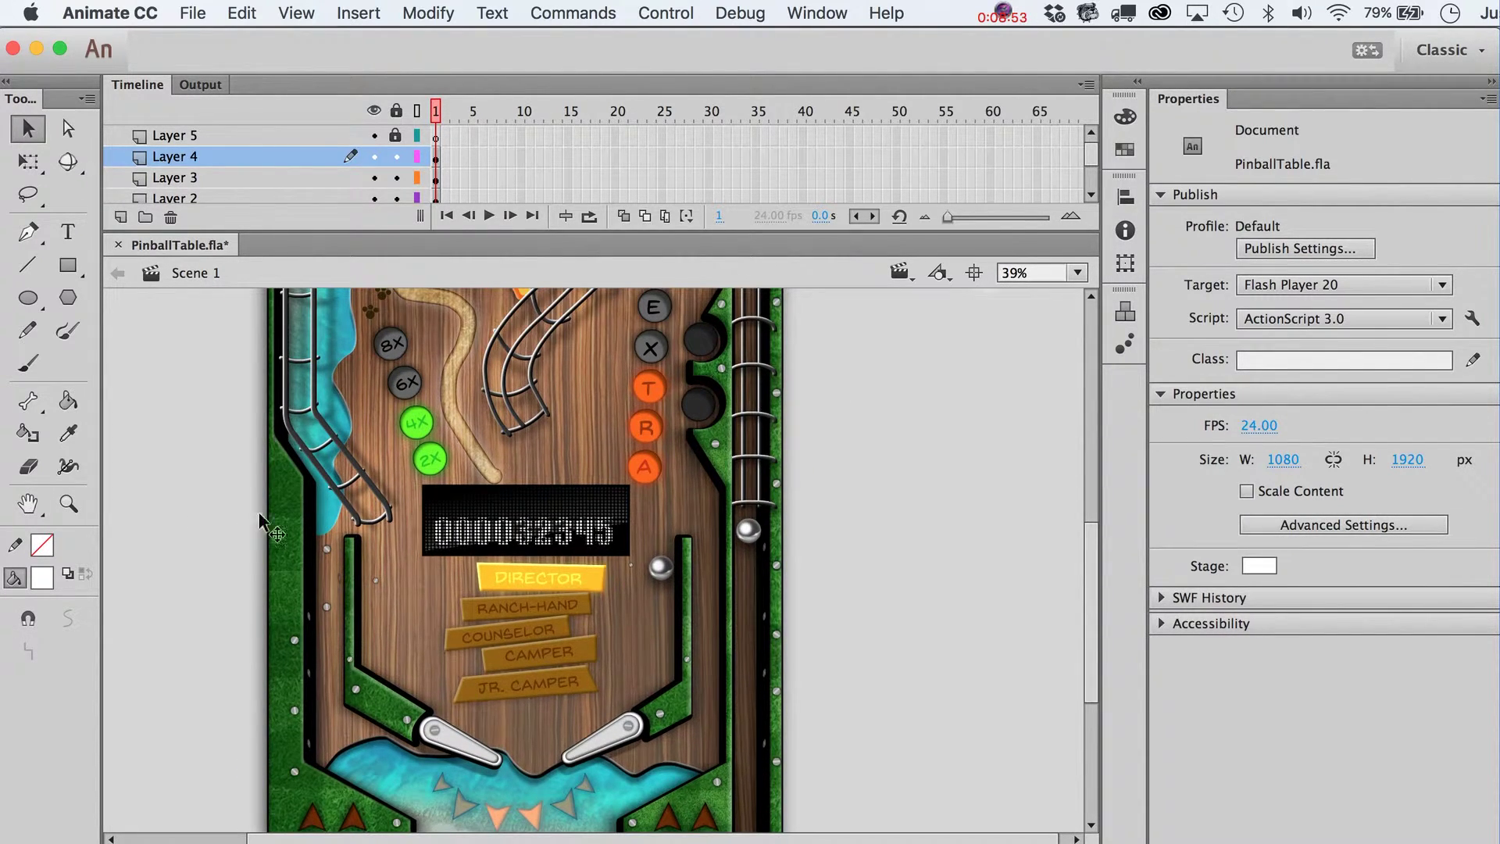
{"action": "key", "text": "shift+Right"}
{"action": "key", "text": "shift+Right"}
{"action": "key", "text": "shift+Right"}
{"action": "key", "text": "shift+Right"}
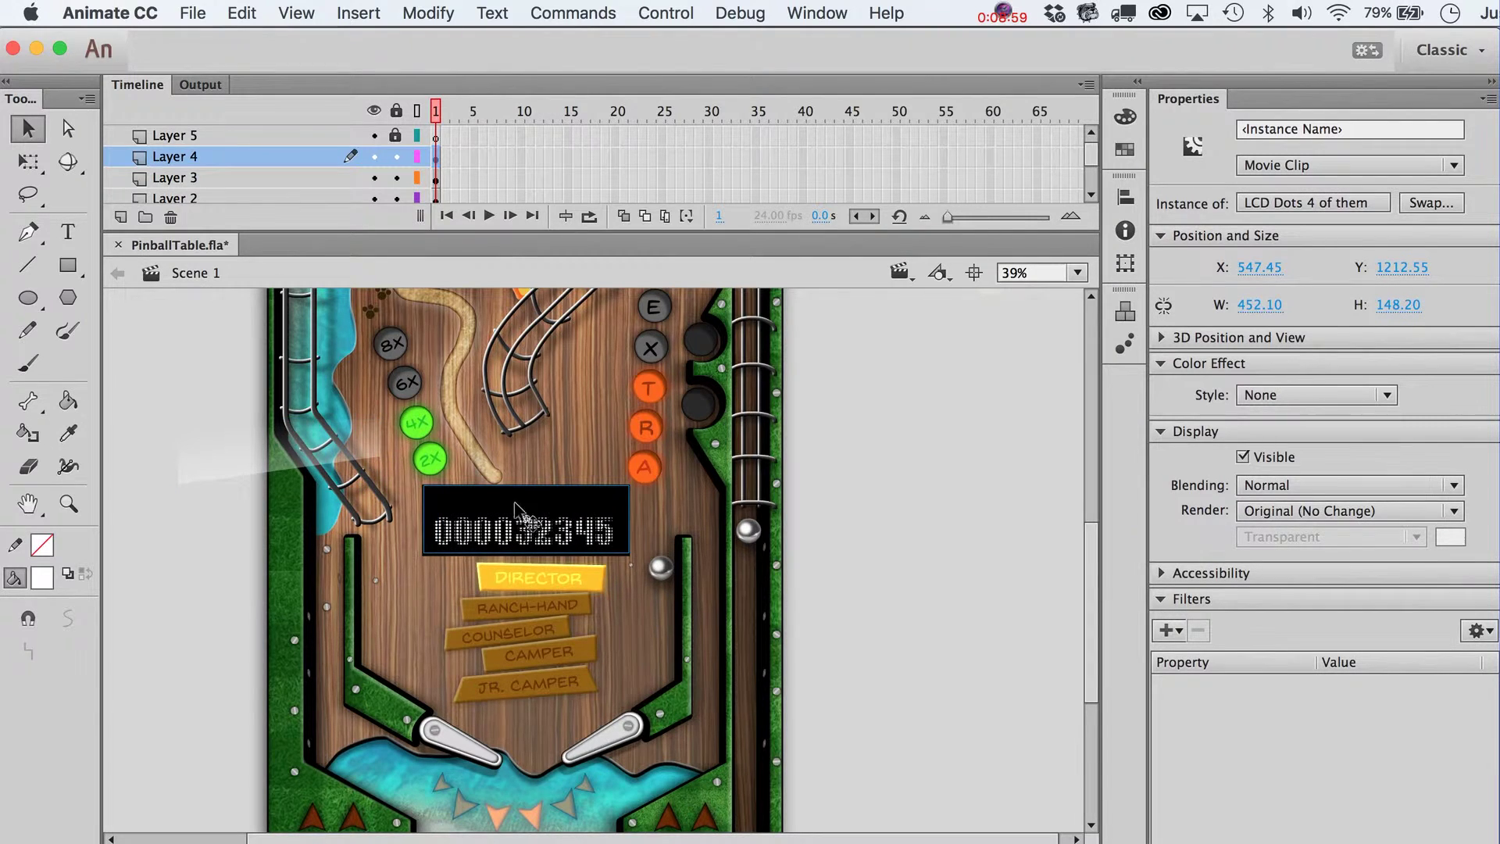
{"action": "left_click", "coordinate": [299, 447]}
{"action": "left_click_drag", "start_coordinate": [297, 442], "coordinate": [536, 508]}
Step: Undo and redo the last Glare clip change to compare the display with and without the glossy highlight
{"action": "key", "text": "Delete"}
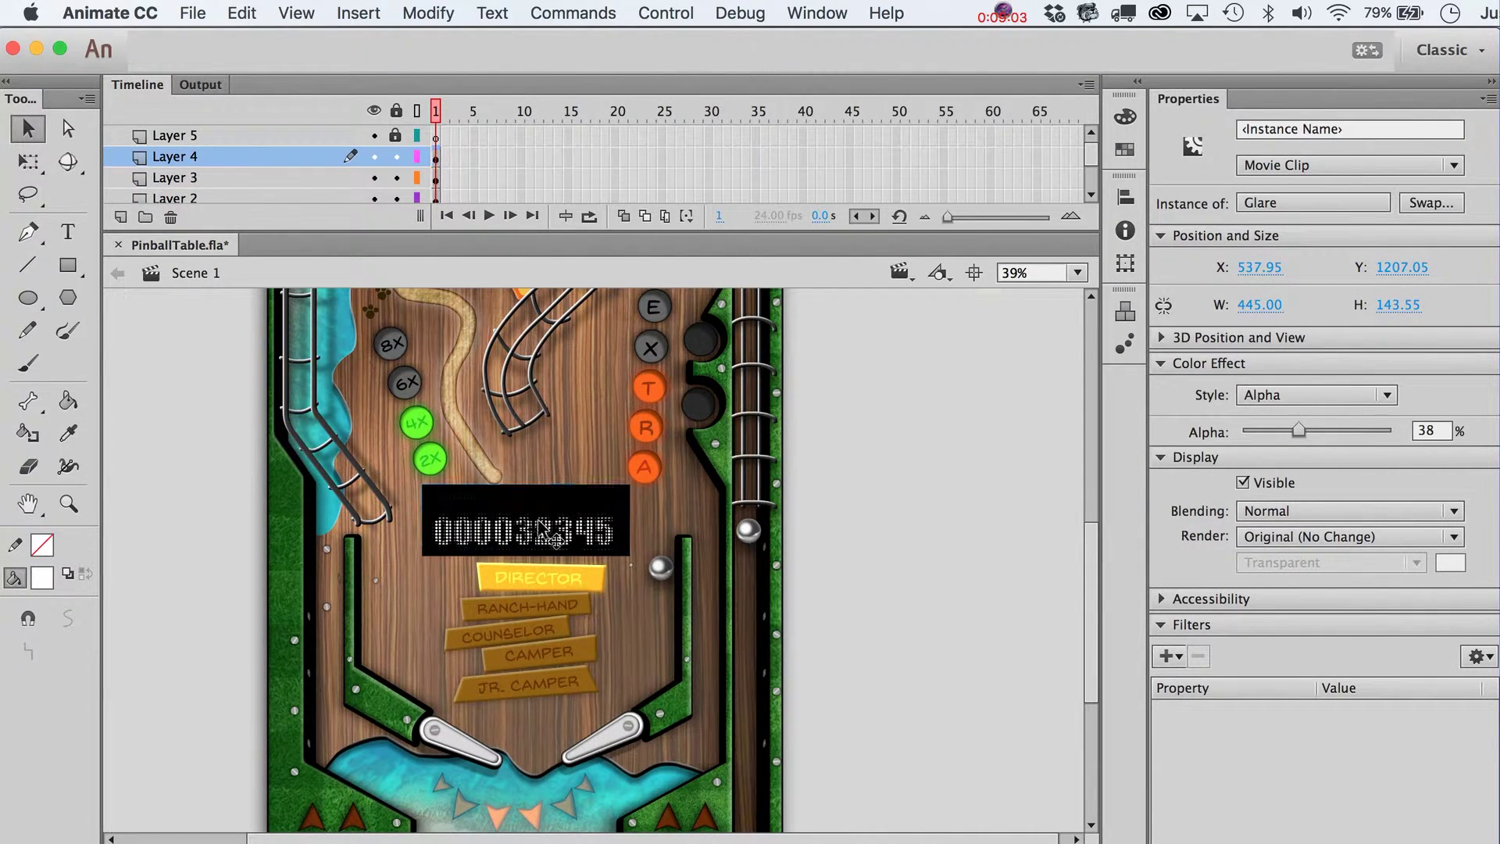
{"action": "left_click", "coordinate": [619, 524]}
{"action": "key", "text": "cmd+z"}
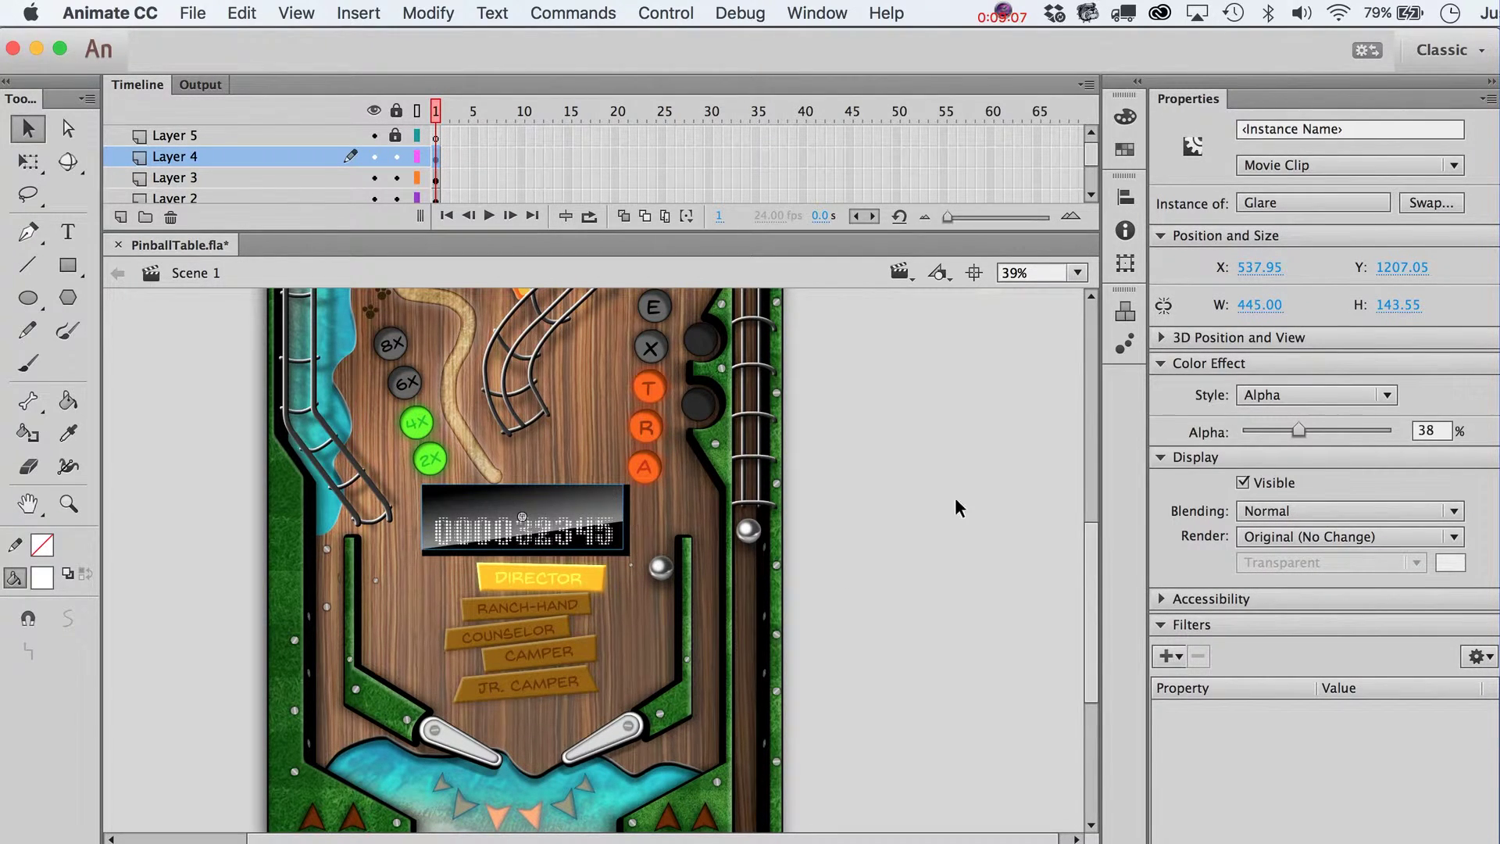
{"action": "key", "text": "cmd+y"}
{"action": "key", "text": "cmd+z"}
{"action": "key", "text": "Delete"}
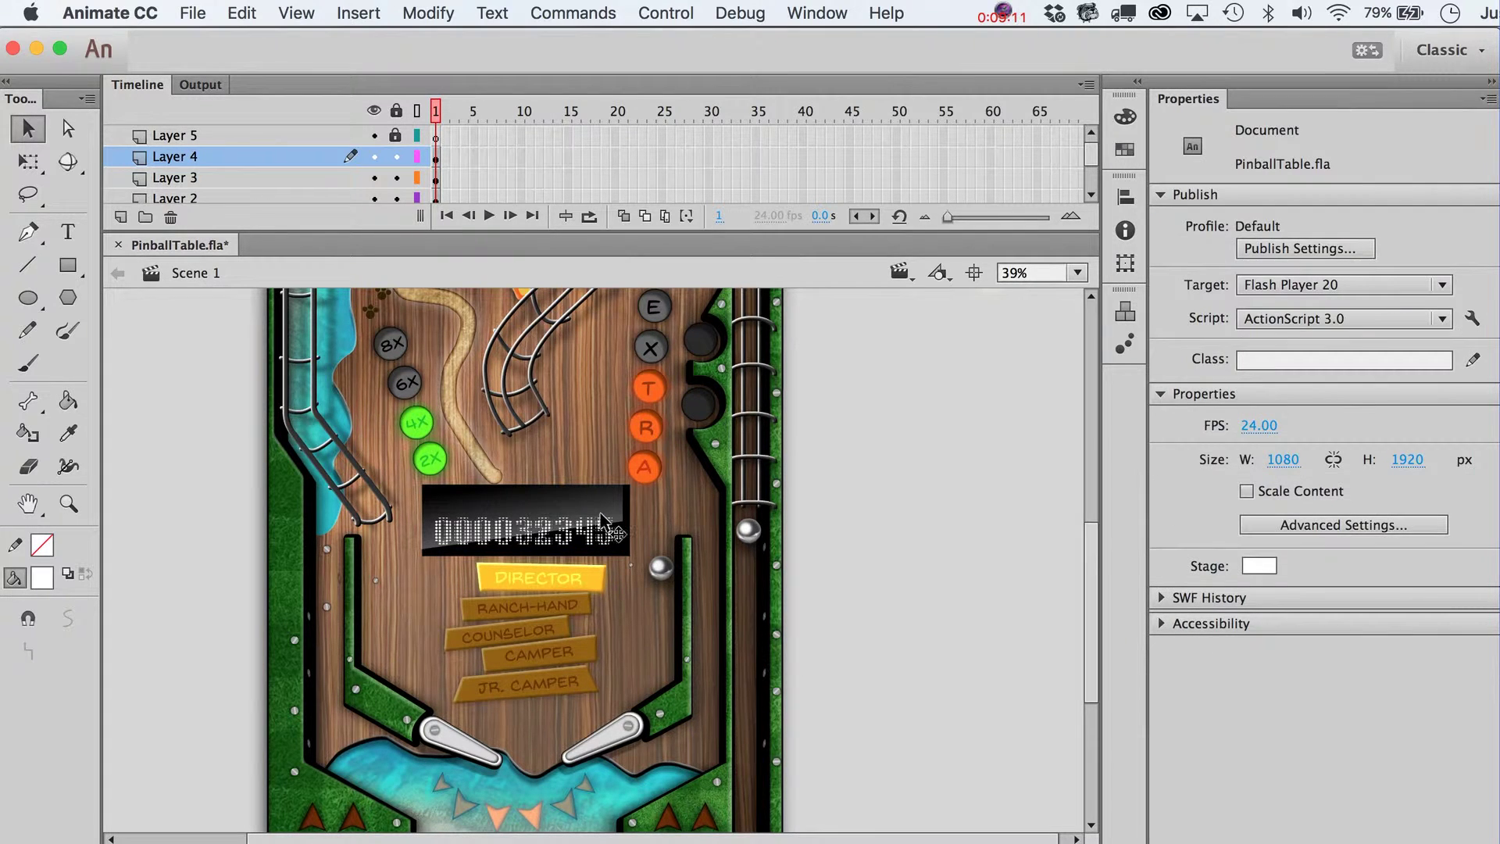
{"action": "key", "text": "super+z"}
Step: Nudge the Glare clip to X 545.75, Y 1209.65 so it sits within the display panel
{"action": "key", "text": "Right"}
{"action": "key", "text": "Right"}
{"action": "key", "text": "Right"}
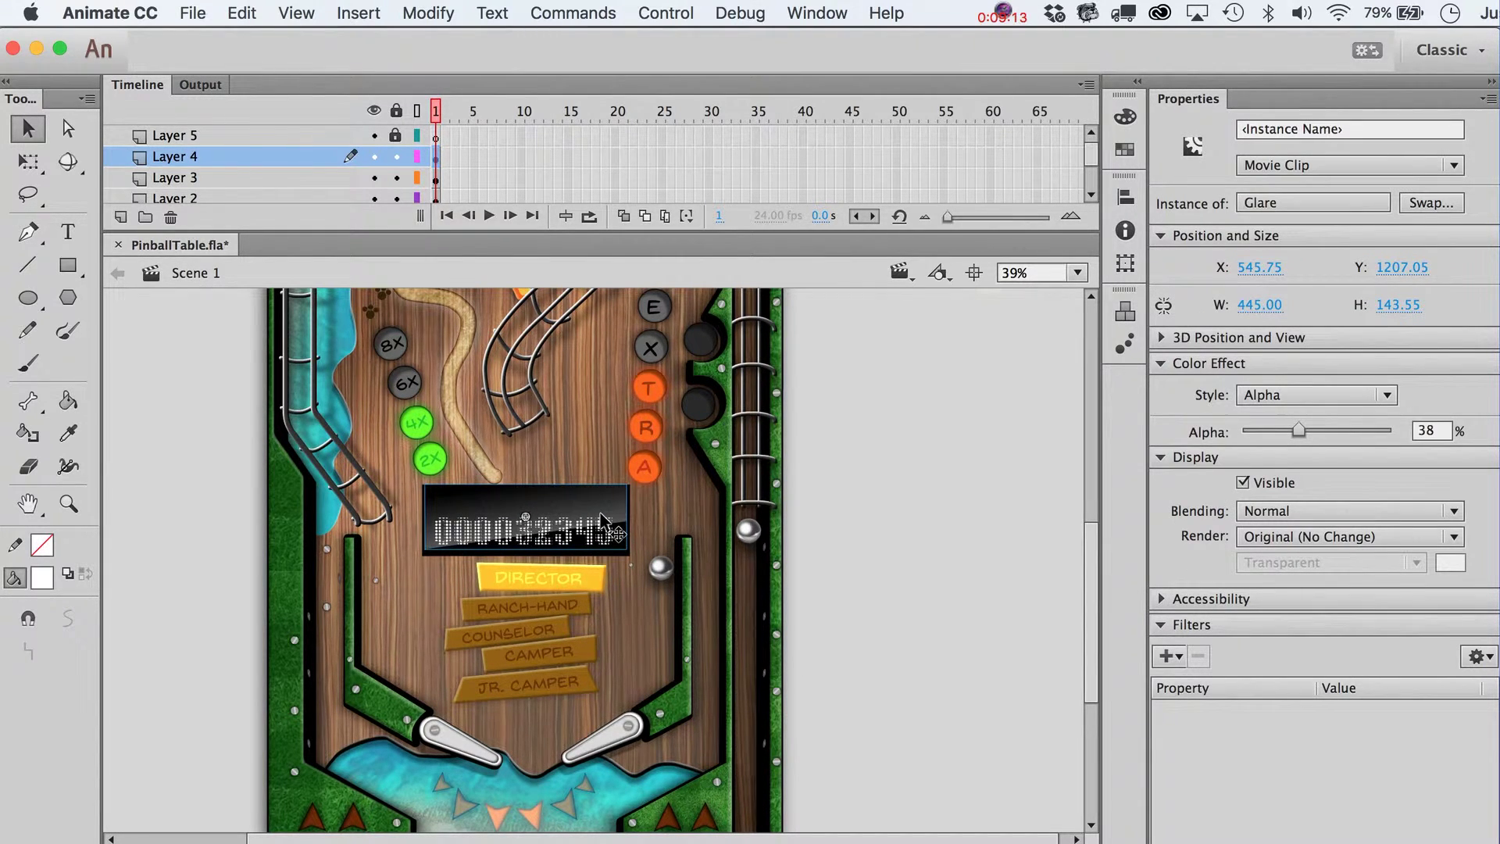
{"action": "key", "text": "Down"}
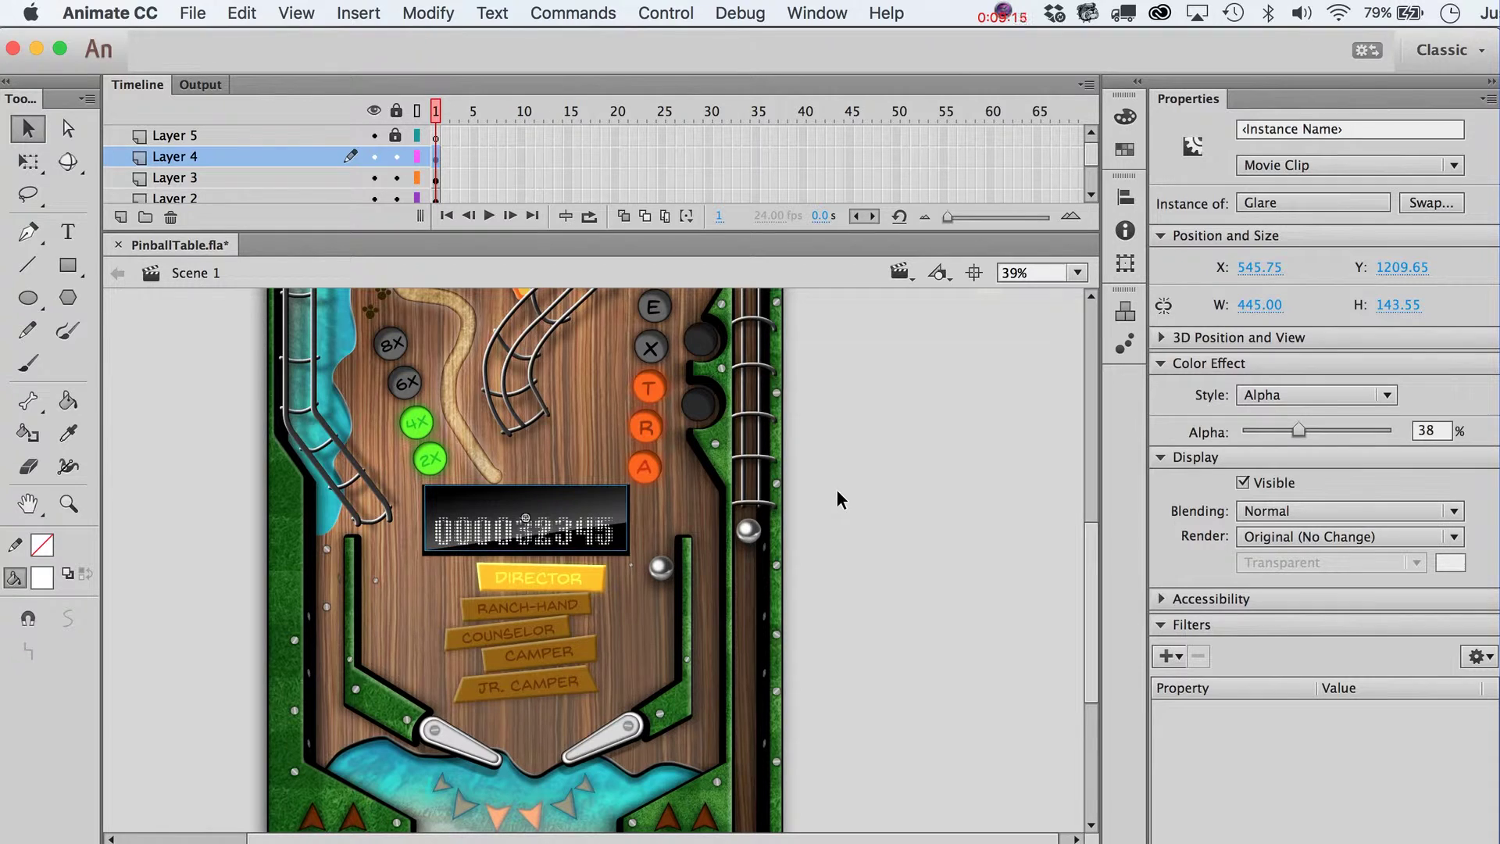
{"action": "left_click", "coordinate": [877, 508]}
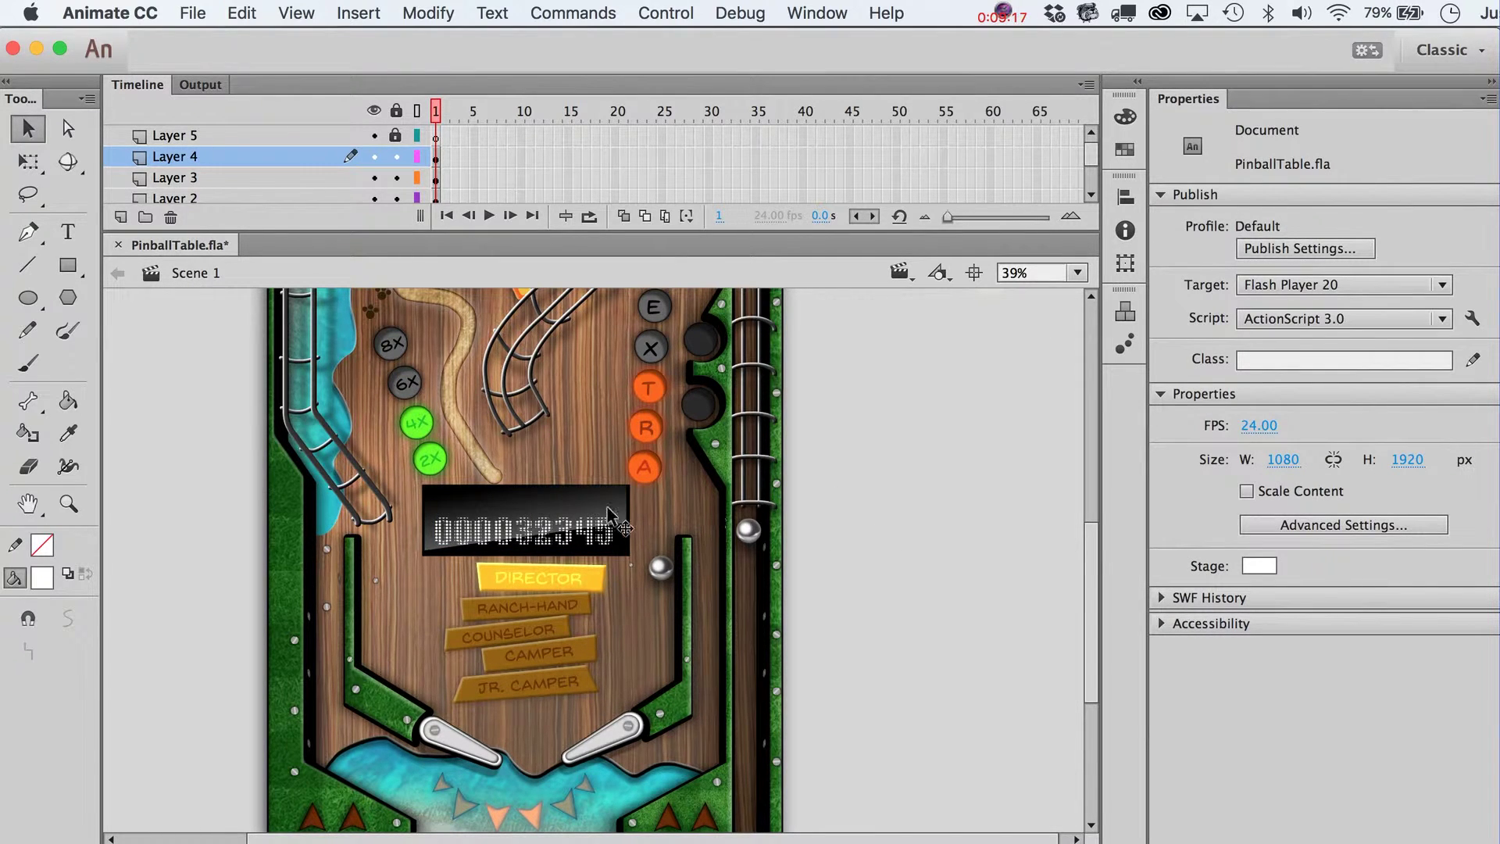
Step: Duplicate the score text directly above the original at Y 1129.05 and change the copy's text to BALL 4
{"action": "left_click_drag", "start_coordinate": [178, 504], "coordinate": [618, 556]}
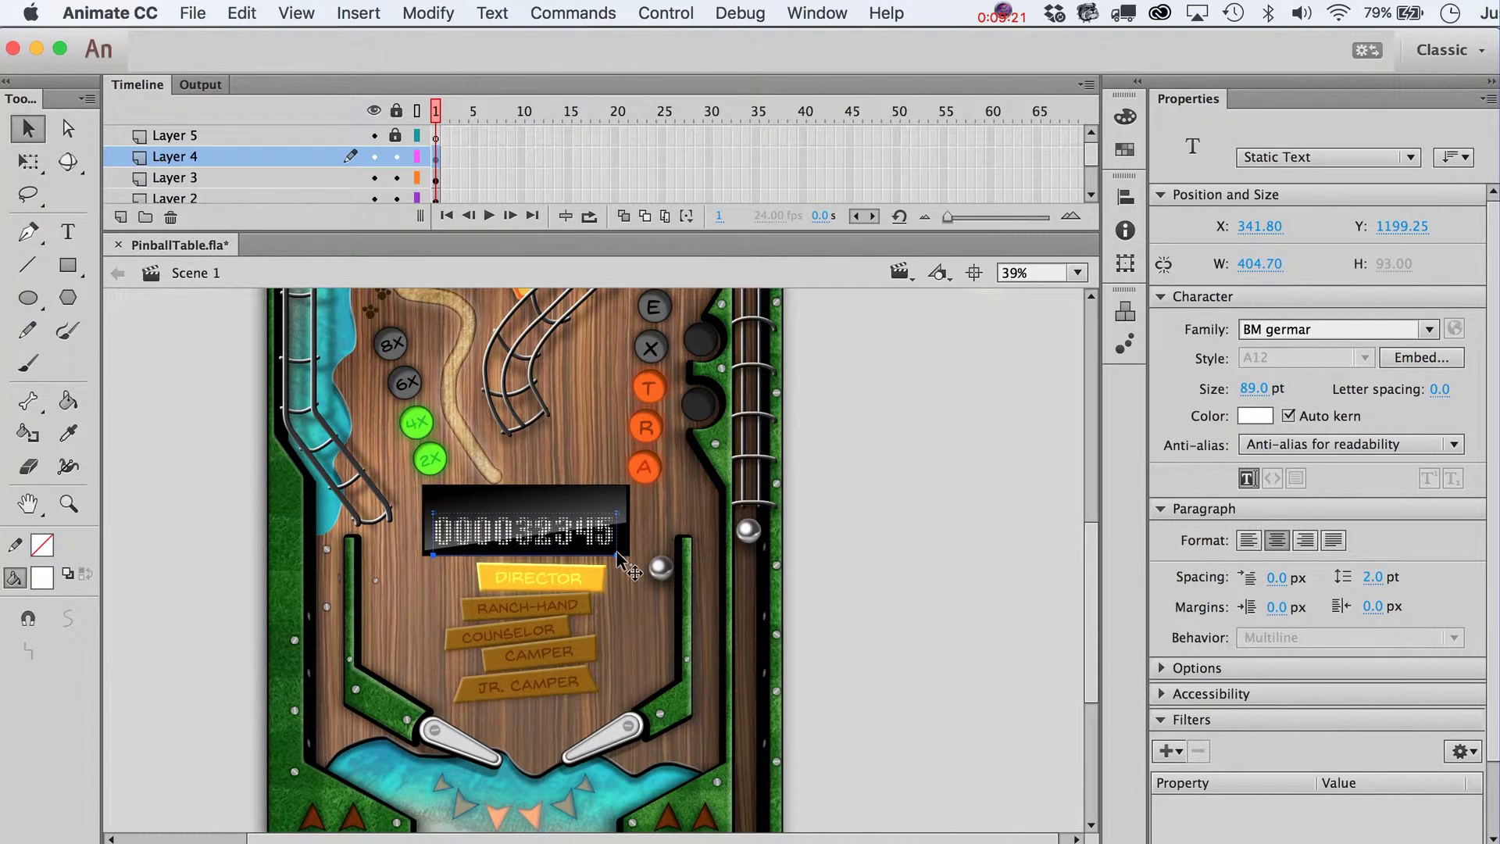
{"action": "left_click_drag", "start_coordinate": [634, 572], "coordinate": [635, 539]}
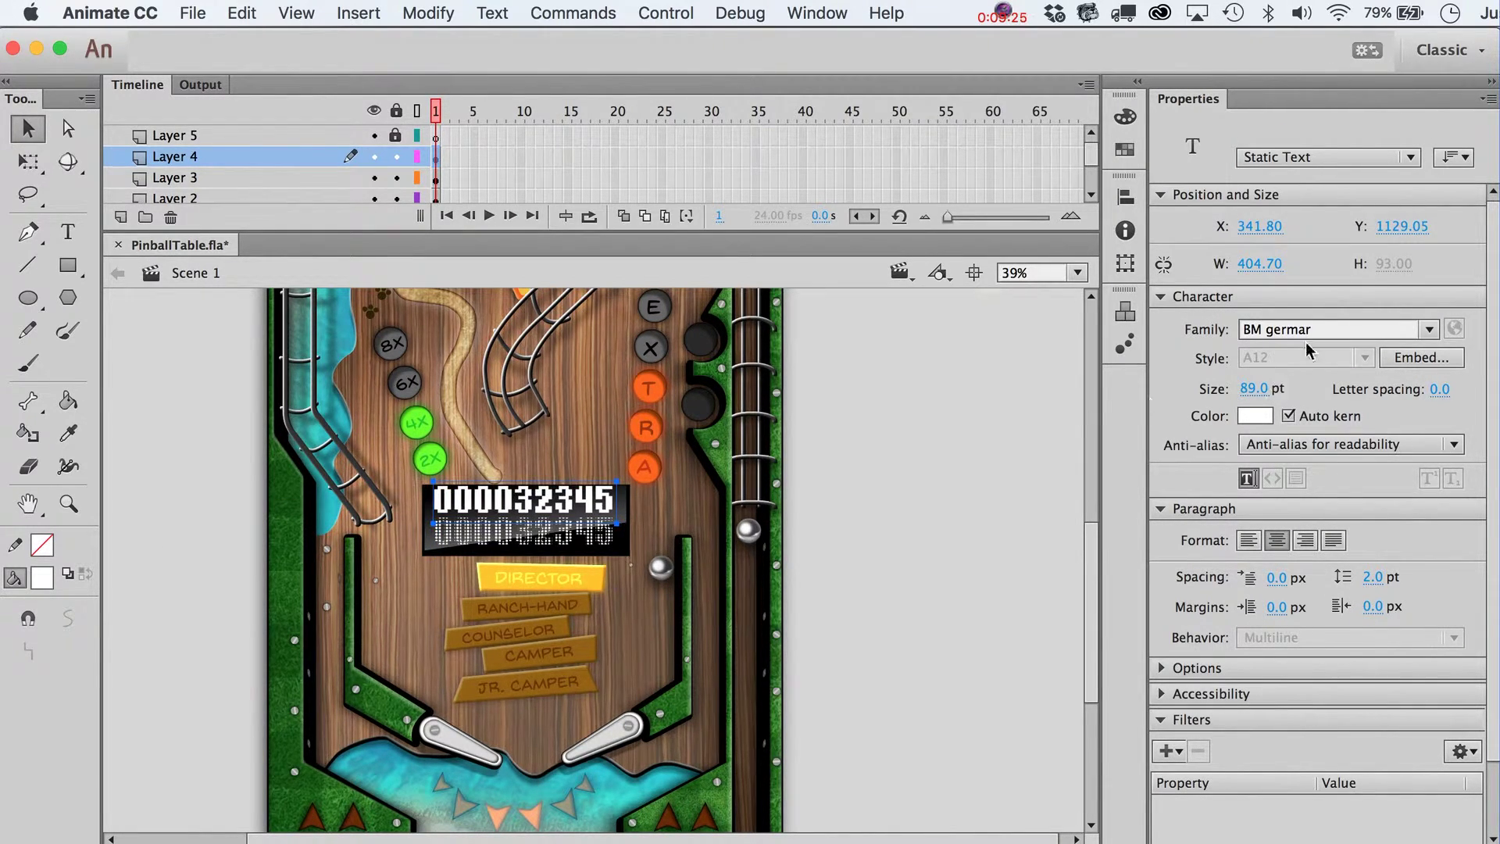
{"action": "double_click", "coordinate": [592, 504]}
{"action": "type", "text": "BA"}
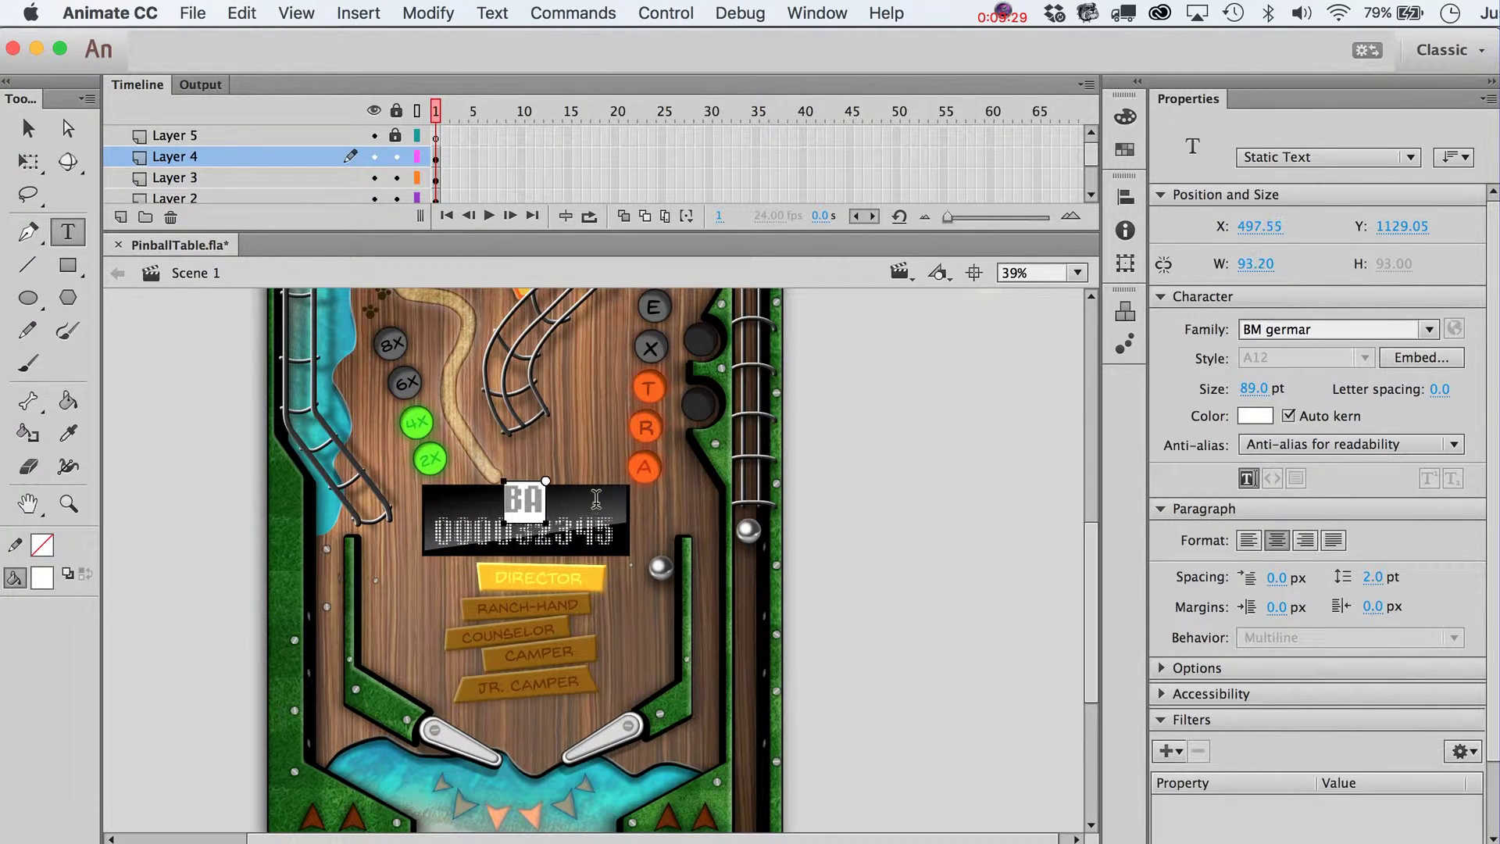
{"action": "type", "text": "LL 4"}
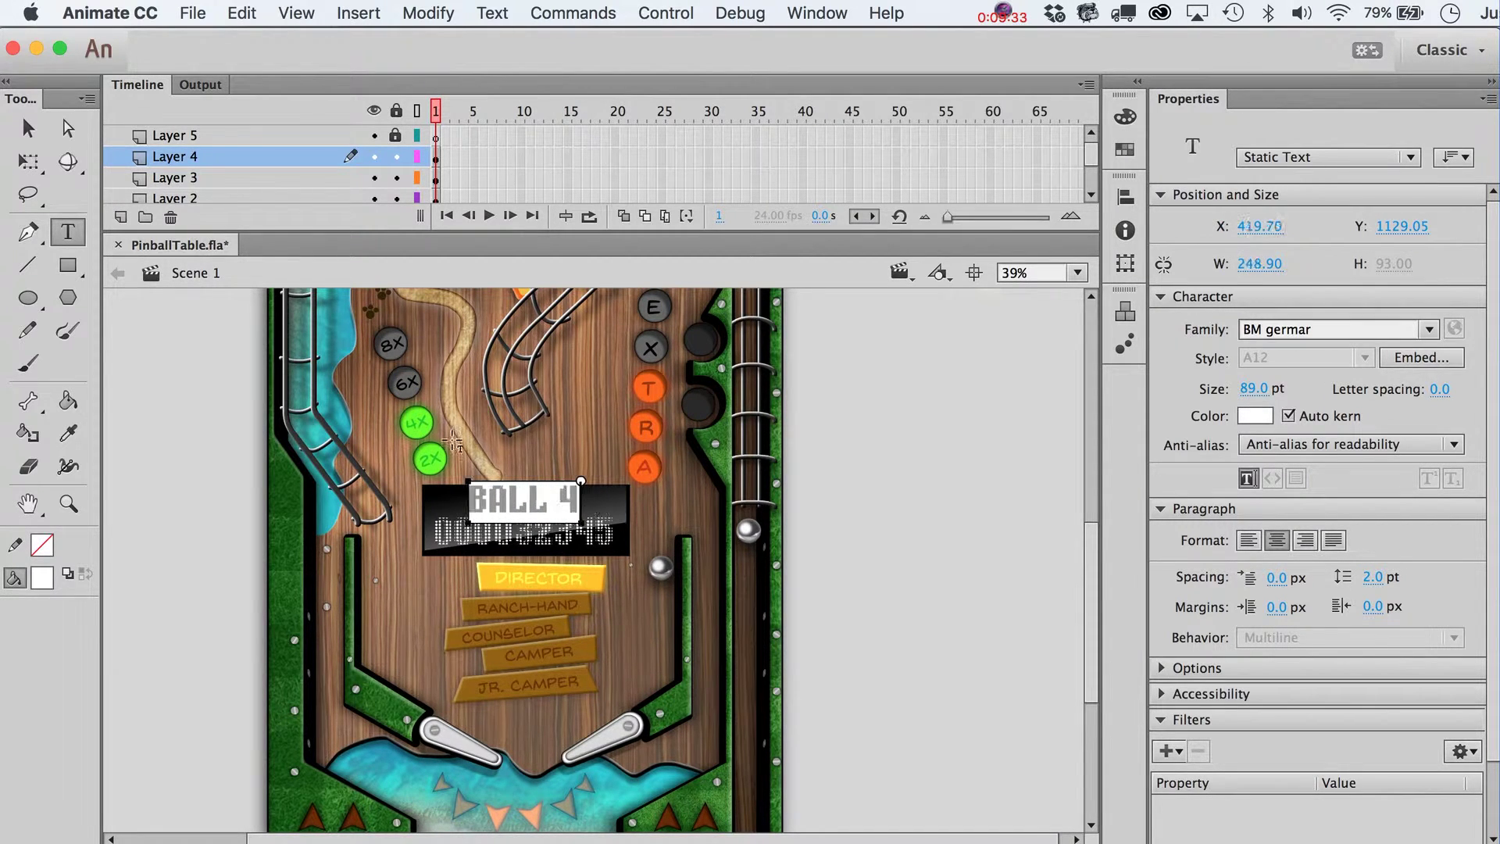
{"action": "left_click", "coordinate": [28, 129]}
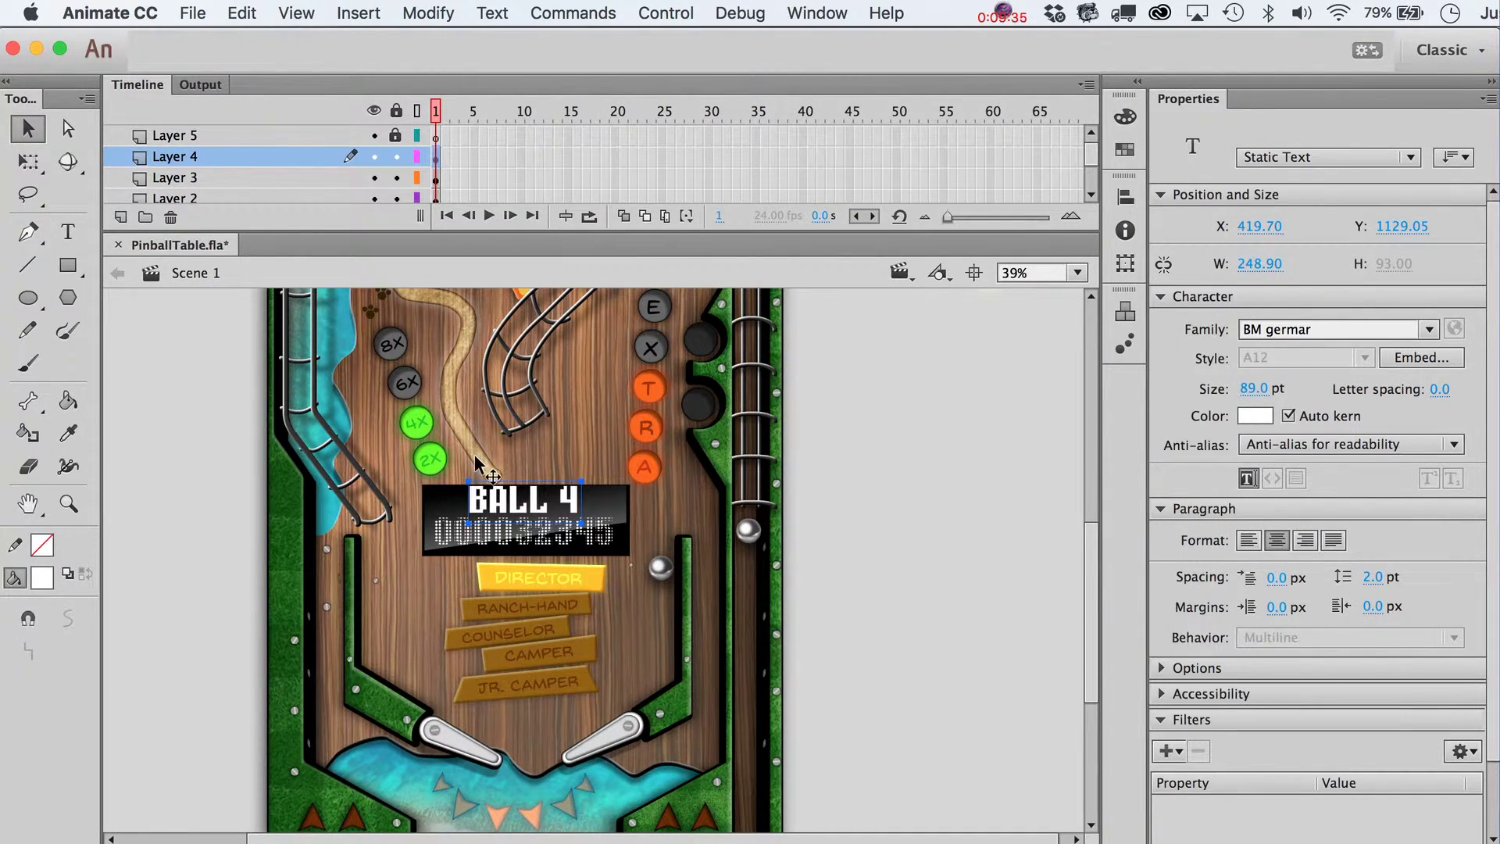
Step: Scale the BALL 4 text to 80 percent twice, down to W 159.25, and send it behind the dot overlay
{"action": "key", "text": "super+alt+s"}
{"action": "type", "text": "80"}
{"action": "key", "text": "Return"}
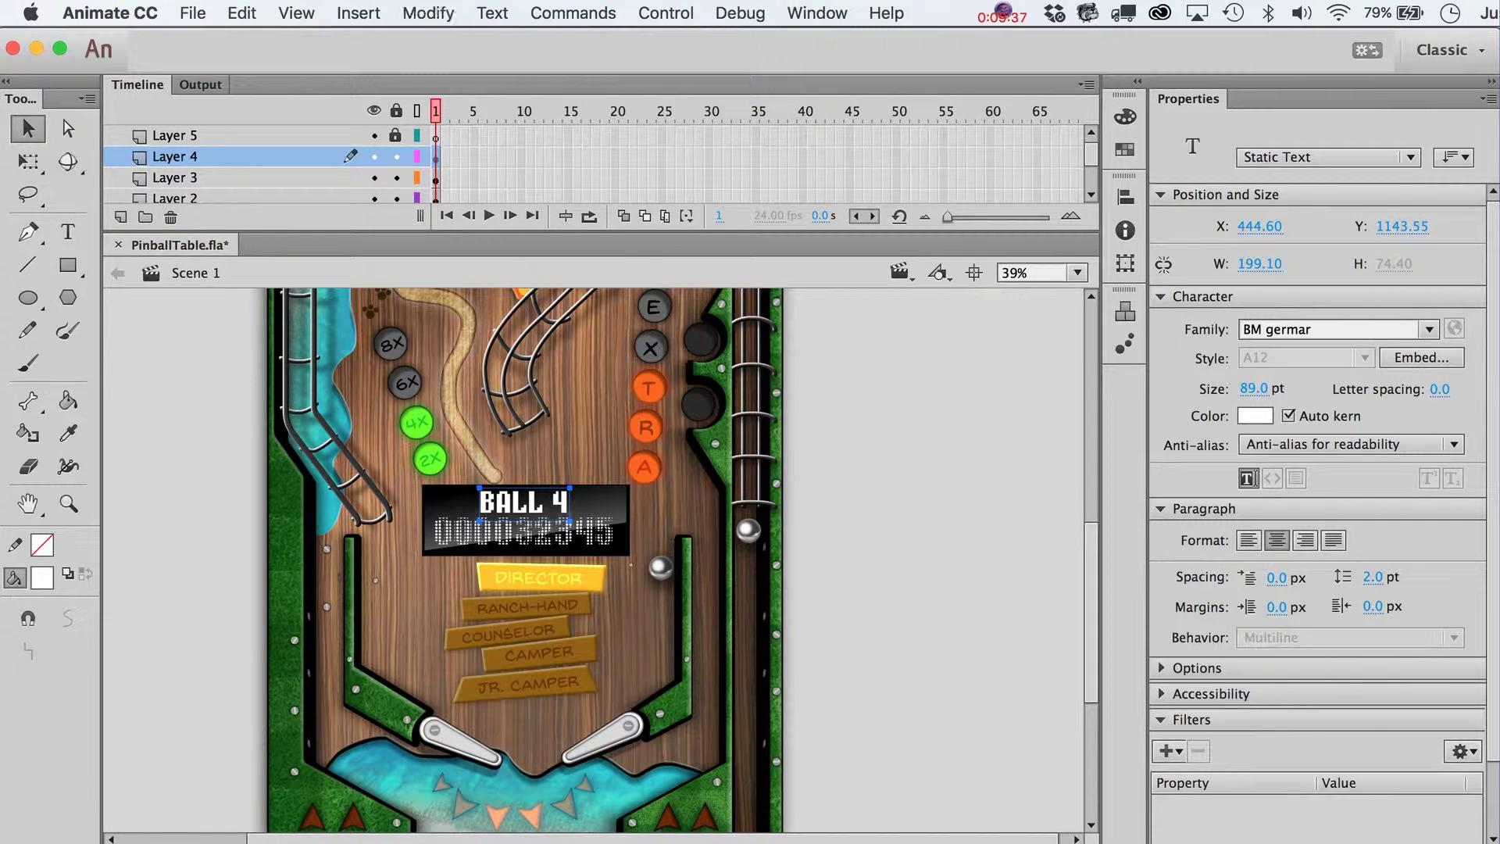
{"action": "key", "text": "super+alt+s"}
{"action": "key", "text": "Return"}
Step: Shift the BALL 4 text horizontally off the display onto the wooden playfield at X 802.55
{"action": "key", "text": "shift+Right"}
{"action": "key", "text": "shift+Right"}
{"action": "key", "text": "shift+Right"}
{"action": "key", "text": "shift+Right"}
{"action": "key", "text": "shift+Right"}
{"action": "key", "text": "shift+Right"}
{"action": "key", "text": "shift+Right"}
{"action": "key", "text": "shift+Right"}
{"action": "key", "text": "shift+Right"}
{"action": "key", "text": "shift+Right"}
{"action": "key", "text": "shift+Right"}
{"action": "key", "text": "shift+Right"}
{"action": "key", "text": "shift+Right"}
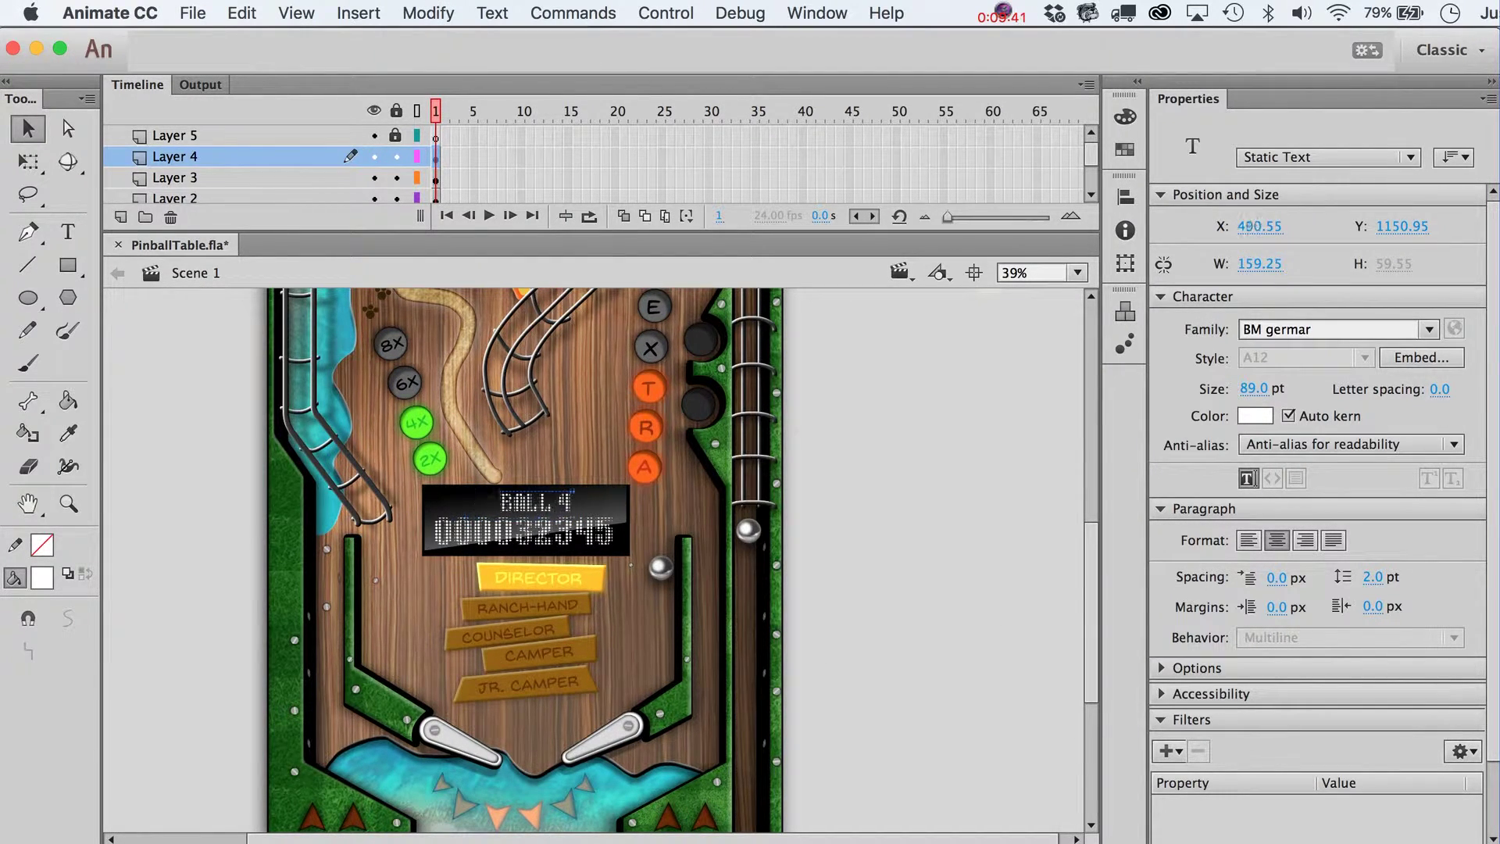
{"action": "key", "text": "shift+Right"}
{"action": "key", "text": "shift+Right"}
{"action": "key", "text": "shift+Right"}
{"action": "key", "text": "shift+Right"}
{"action": "key", "text": "shift+Right"}
{"action": "key", "text": "shift+Right"}
{"action": "key", "text": "shift+Right"}
{"action": "key", "text": "shift+Right"}
{"action": "key", "text": "shift+Right"}
{"action": "key", "text": "shift+Right"}
{"action": "key", "text": "shift+Right"}
{"action": "key", "text": "shift+Right"}
{"action": "key", "text": "shift+Right"}
{"action": "key", "text": "shift+Right"}
{"action": "key", "text": "shift+Right"}
{"action": "key", "text": "shift+Right"}
{"action": "key", "text": "shift+Right"}
{"action": "key", "text": "shift+Right"}
{"action": "key", "text": "shift+Right"}
{"action": "key", "text": "shift+Right"}
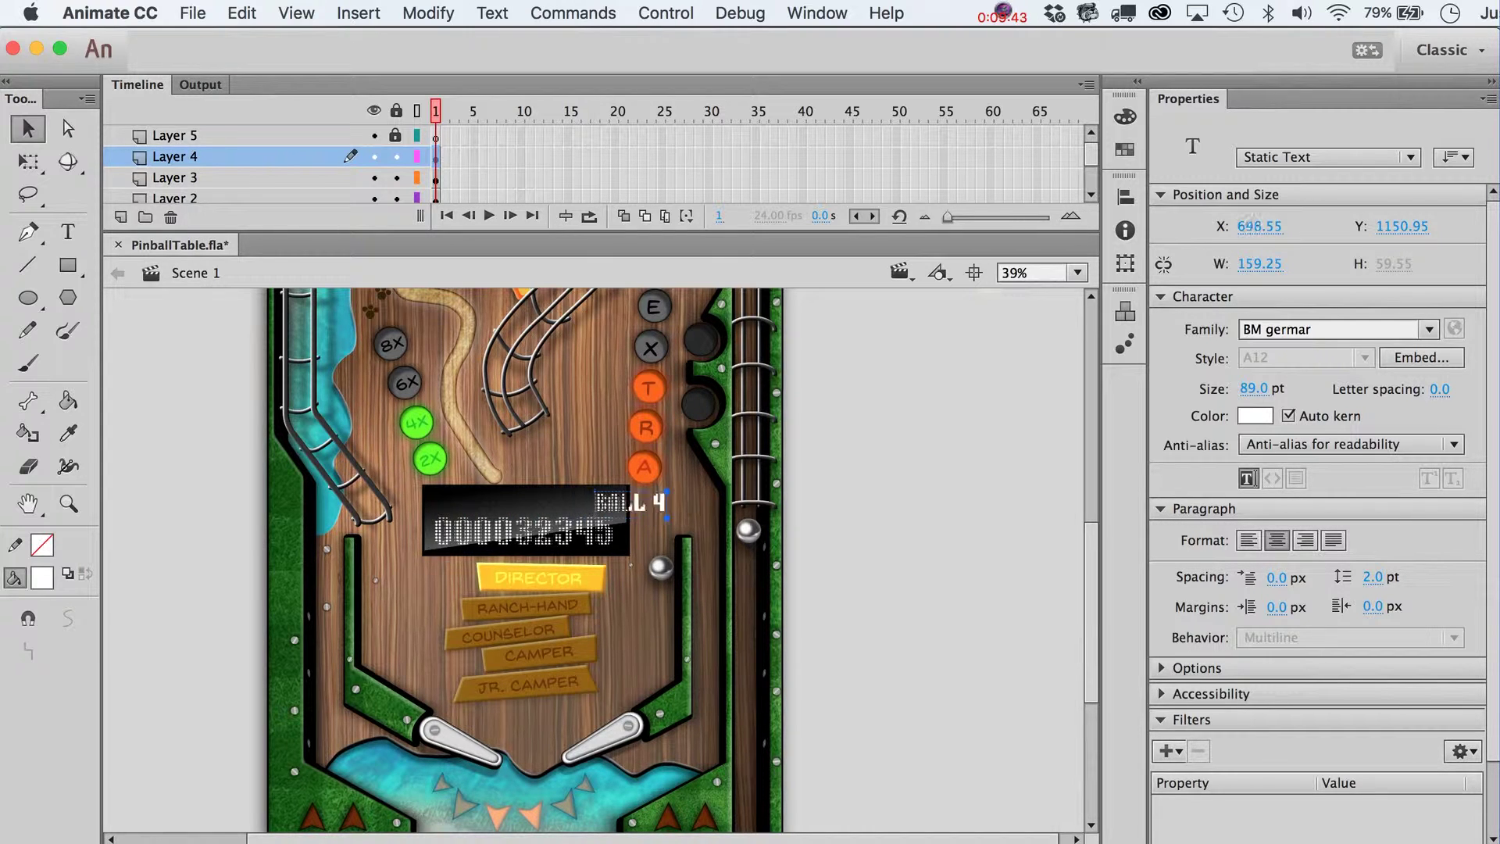
{"action": "key", "text": "Right"}
{"action": "key", "text": "Right"}
{"action": "key", "text": "Right"}
{"action": "key", "text": "Right"}
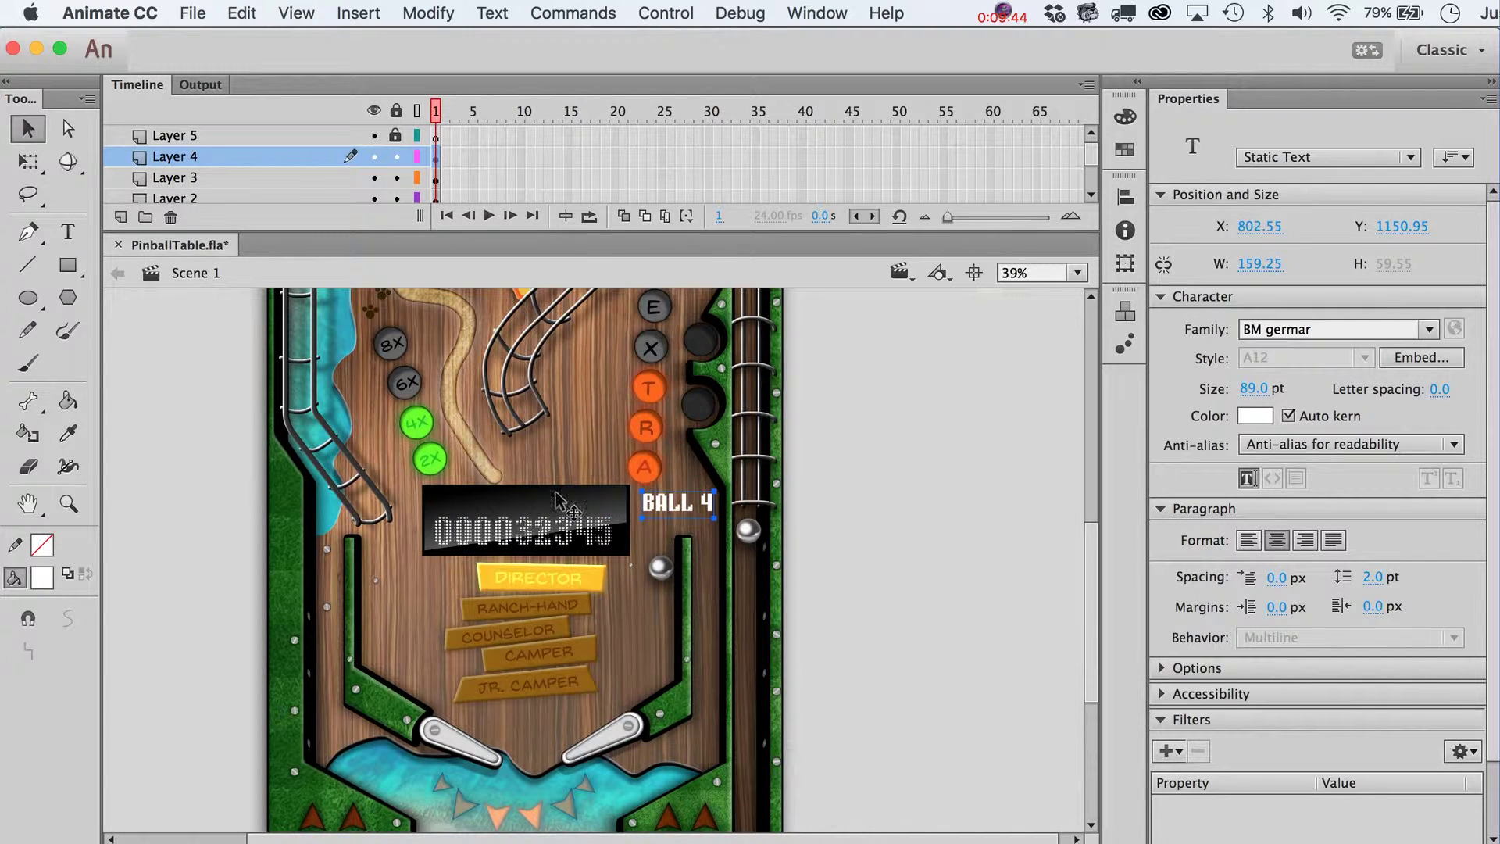
Step: Change the BALL 4 text to read PLAYER 1 - BALL 4
{"action": "double_click", "coordinate": [688, 506]}
{"action": "type", "text": "Player"}
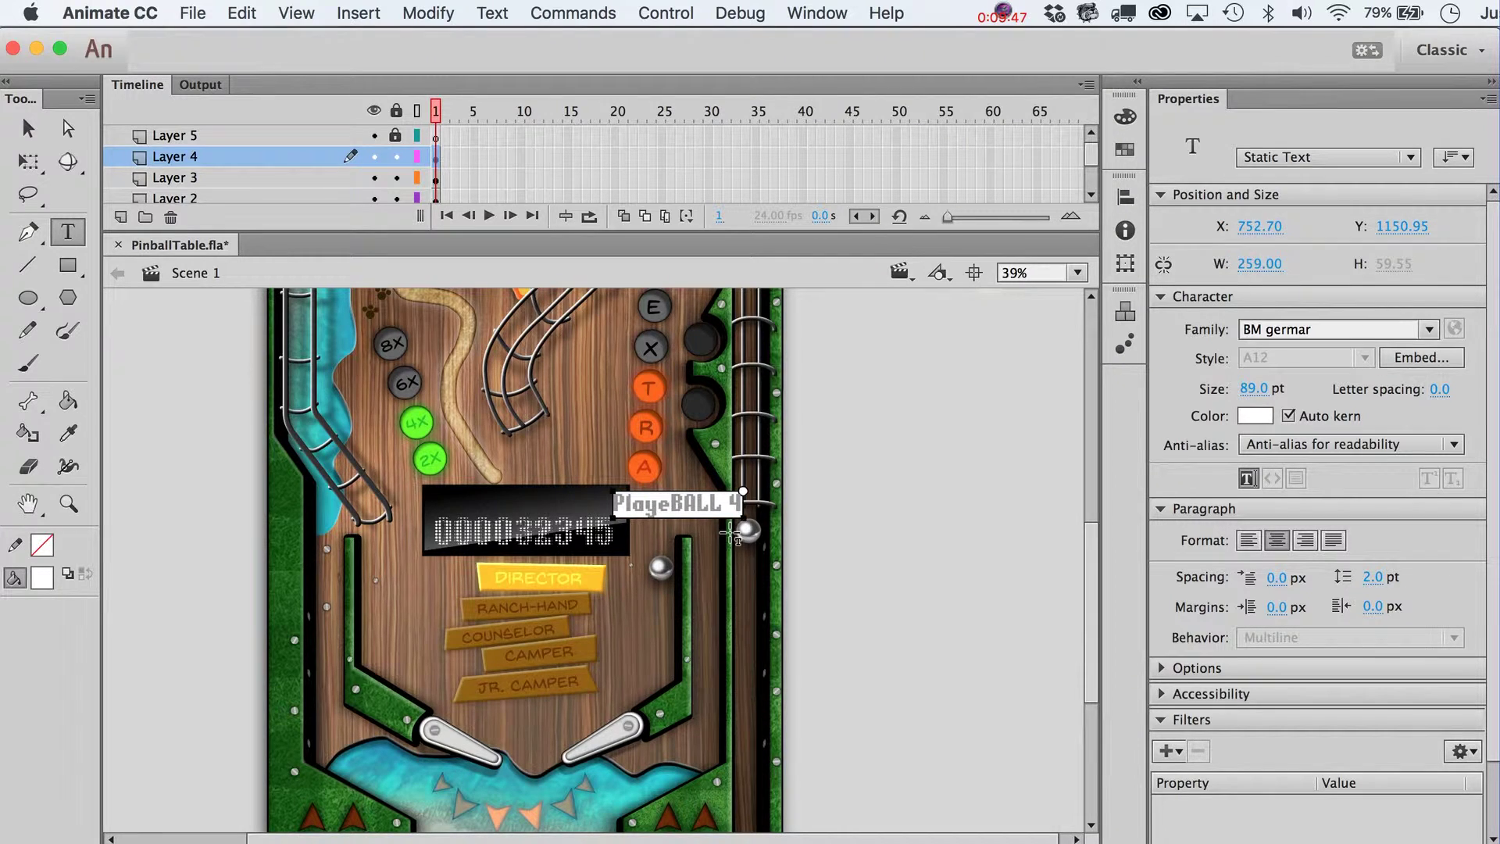
{"action": "key", "text": "BackSpace"}
{"action": "key", "text": "BackSpace"}
{"action": "key", "text": "BackSpace"}
{"action": "key", "text": "BackSpace"}
{"action": "key", "text": "BackSpace"}
{"action": "type", "text": "ayer 1"}
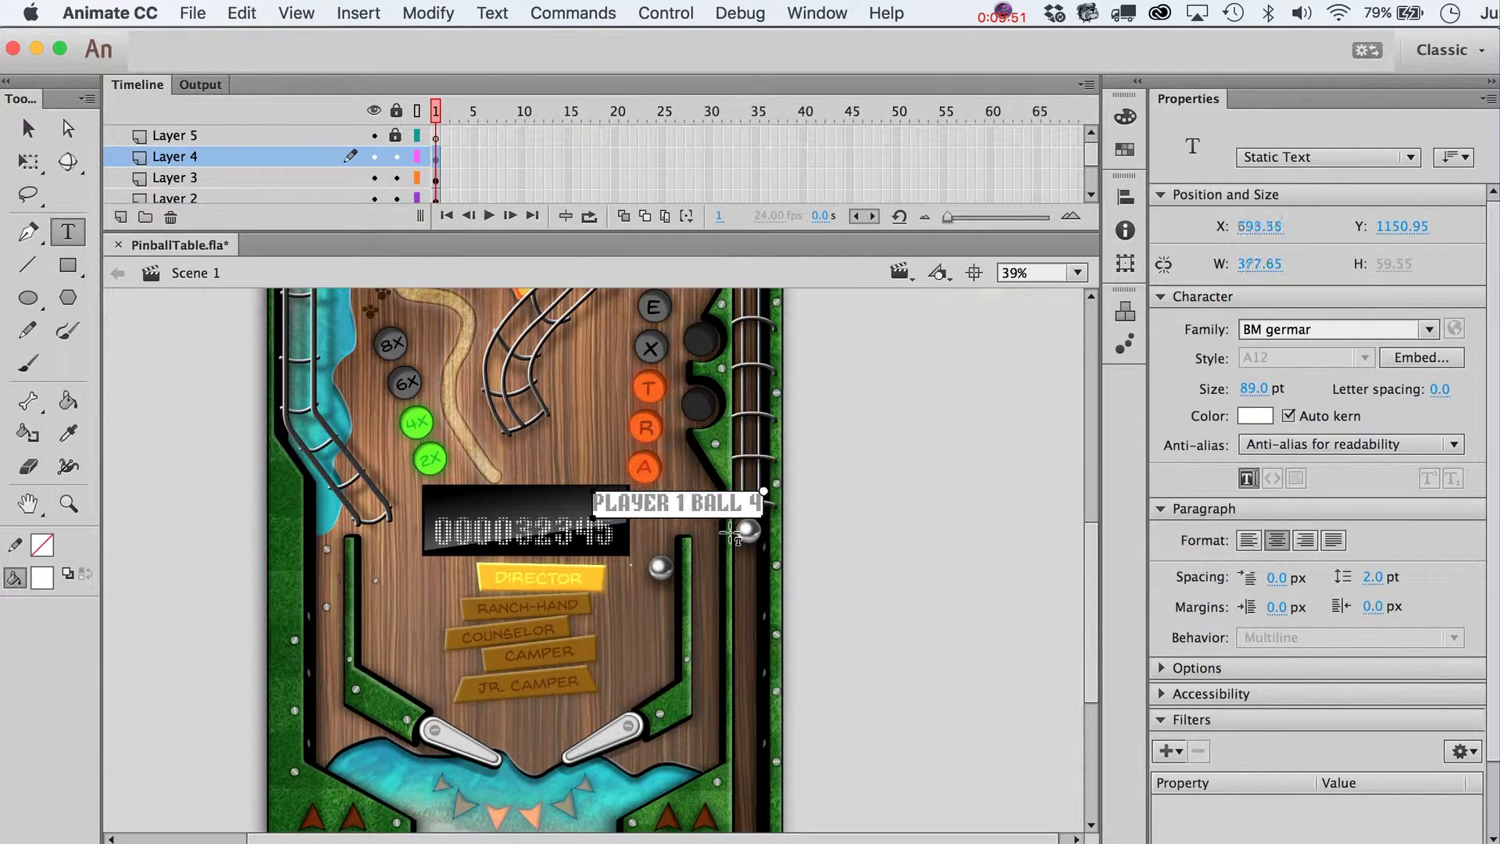
{"action": "type", "text": " -"}
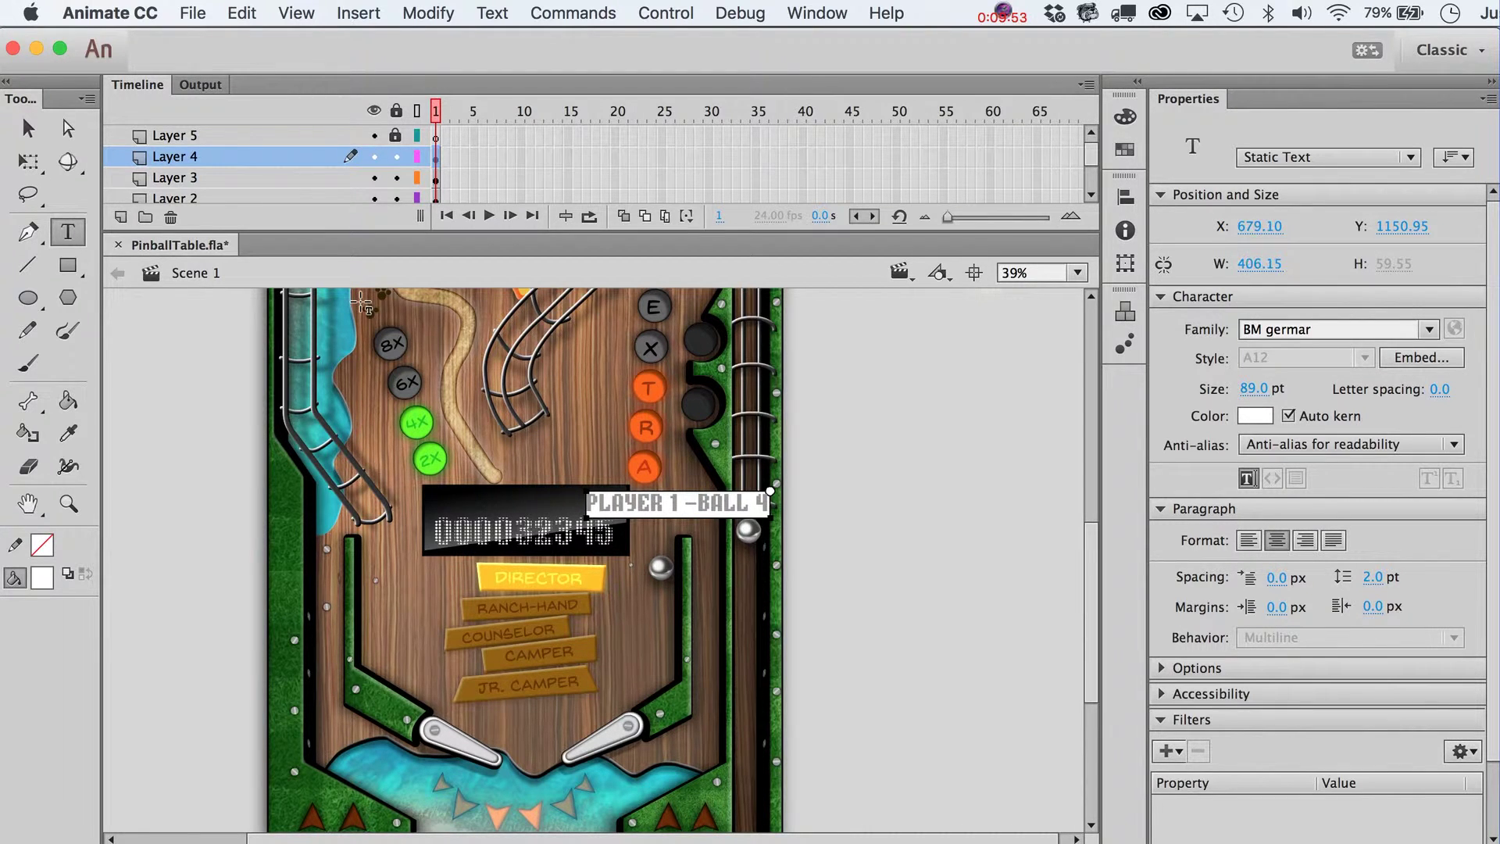
Step: Nudge the PLAYER 1 - BALL 4 text horizontally onto the display at X 336.60 and color it #66FFCC
{"action": "left_click", "coordinate": [28, 129]}
{"action": "key", "text": "shift+Left"}
{"action": "key", "text": "shift+Left"}
{"action": "key", "text": "shift+Left"}
{"action": "key", "text": "shift+Left"}
{"action": "key", "text": "shift+Left"}
{"action": "key", "text": "shift+Left"}
{"action": "key", "text": "shift+Left"}
{"action": "key", "text": "shift+Left"}
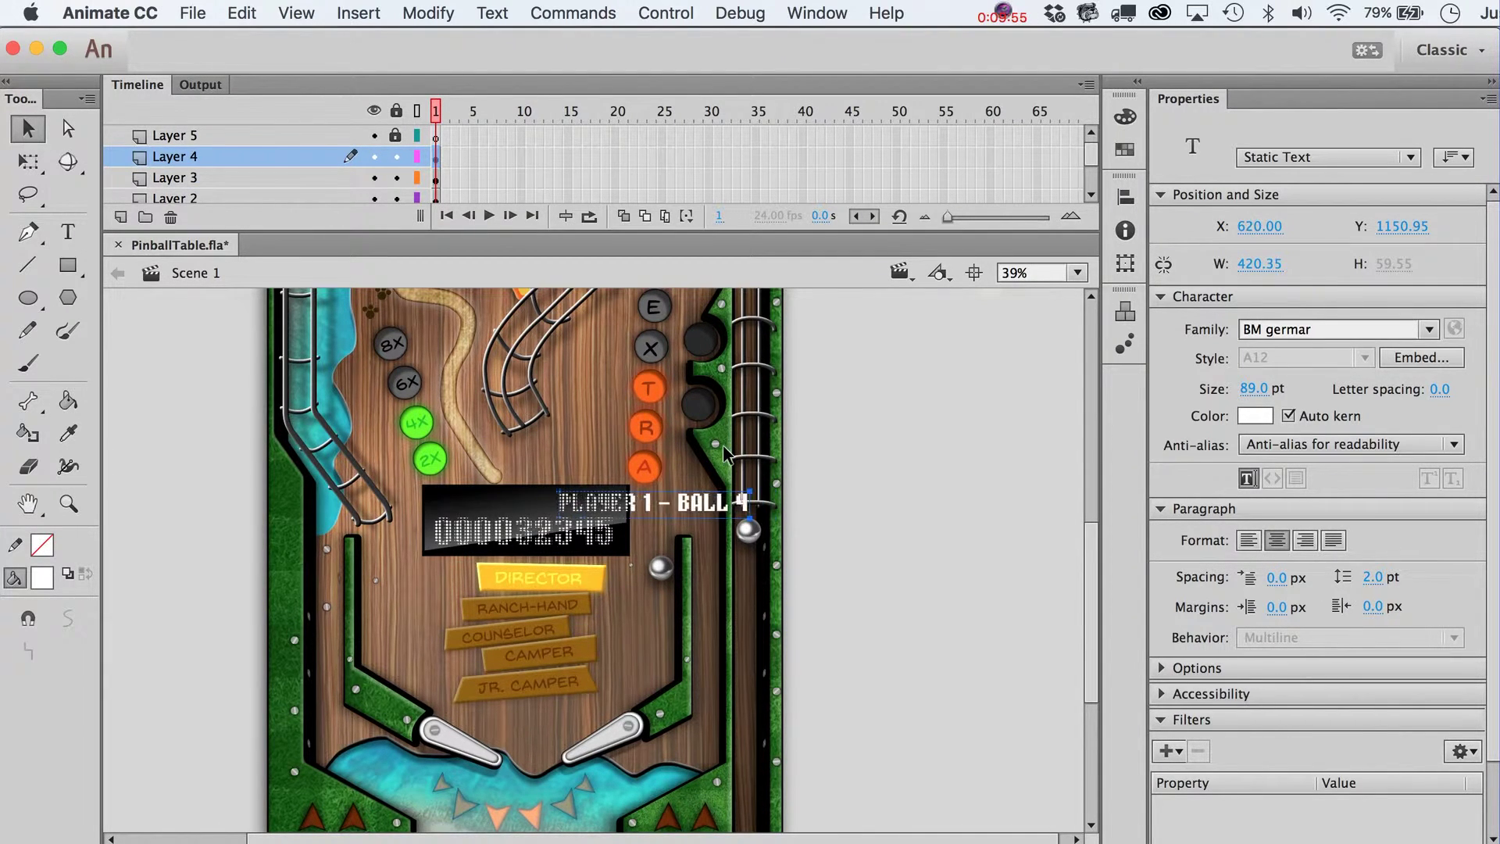
{"action": "key", "text": "shift+Left"}
{"action": "key", "text": "shift+Left"}
{"action": "key", "text": "shift+Left"}
{"action": "key", "text": "shift+Left"}
{"action": "key", "text": "shift+Left"}
{"action": "key", "text": "shift+Left"}
{"action": "key", "text": "shift+Left"}
{"action": "key", "text": "shift+Left"}
{"action": "key", "text": "shift+Left"}
{"action": "key", "text": "shift+Left"}
{"action": "key", "text": "shift+Left"}
{"action": "key", "text": "shift+Left"}
{"action": "key", "text": "shift+Left"}
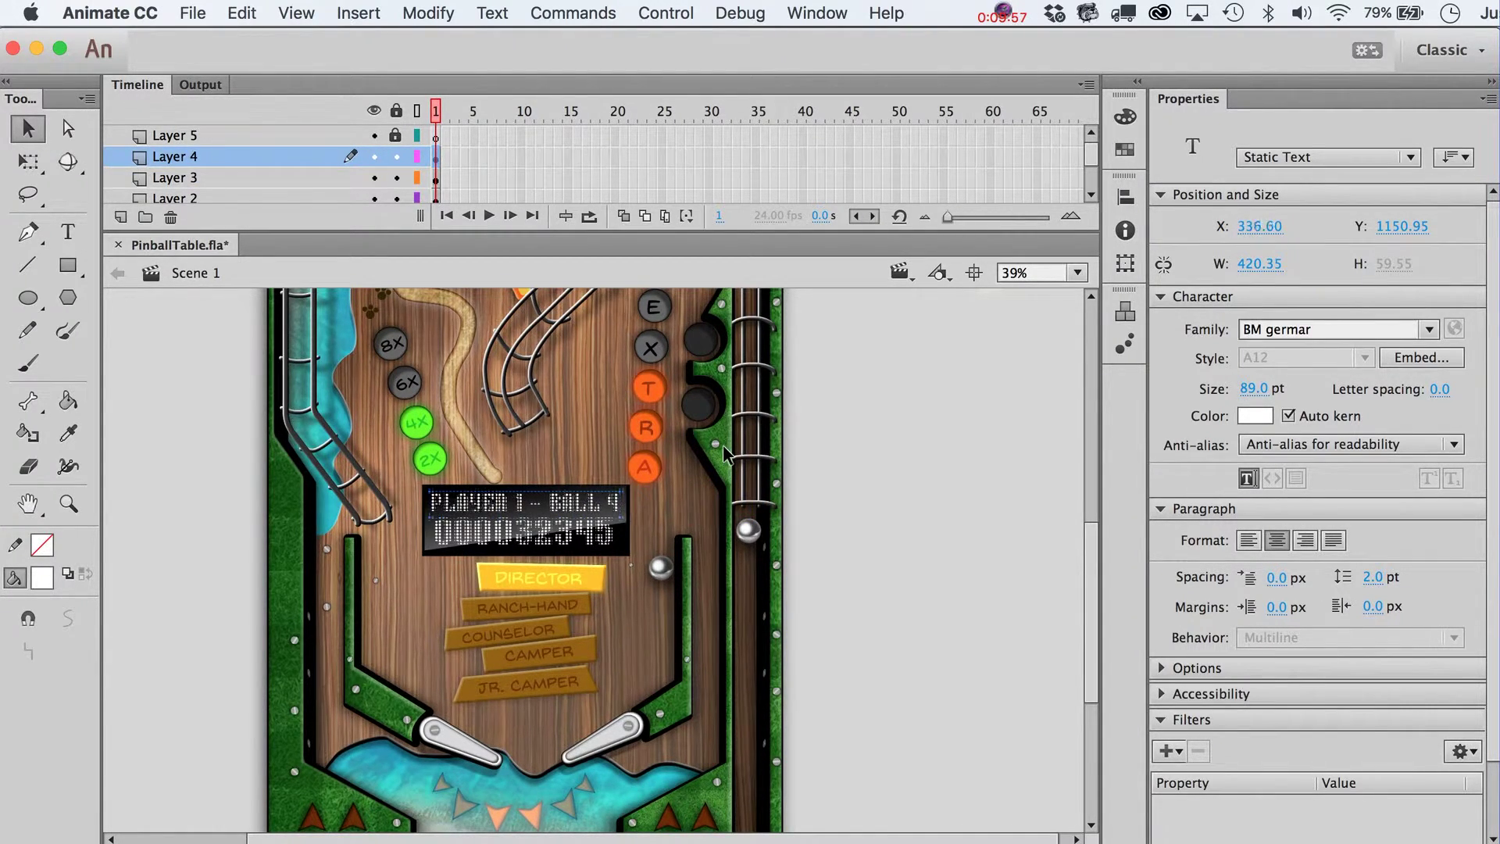
{"action": "left_click", "coordinate": [1255, 415]}
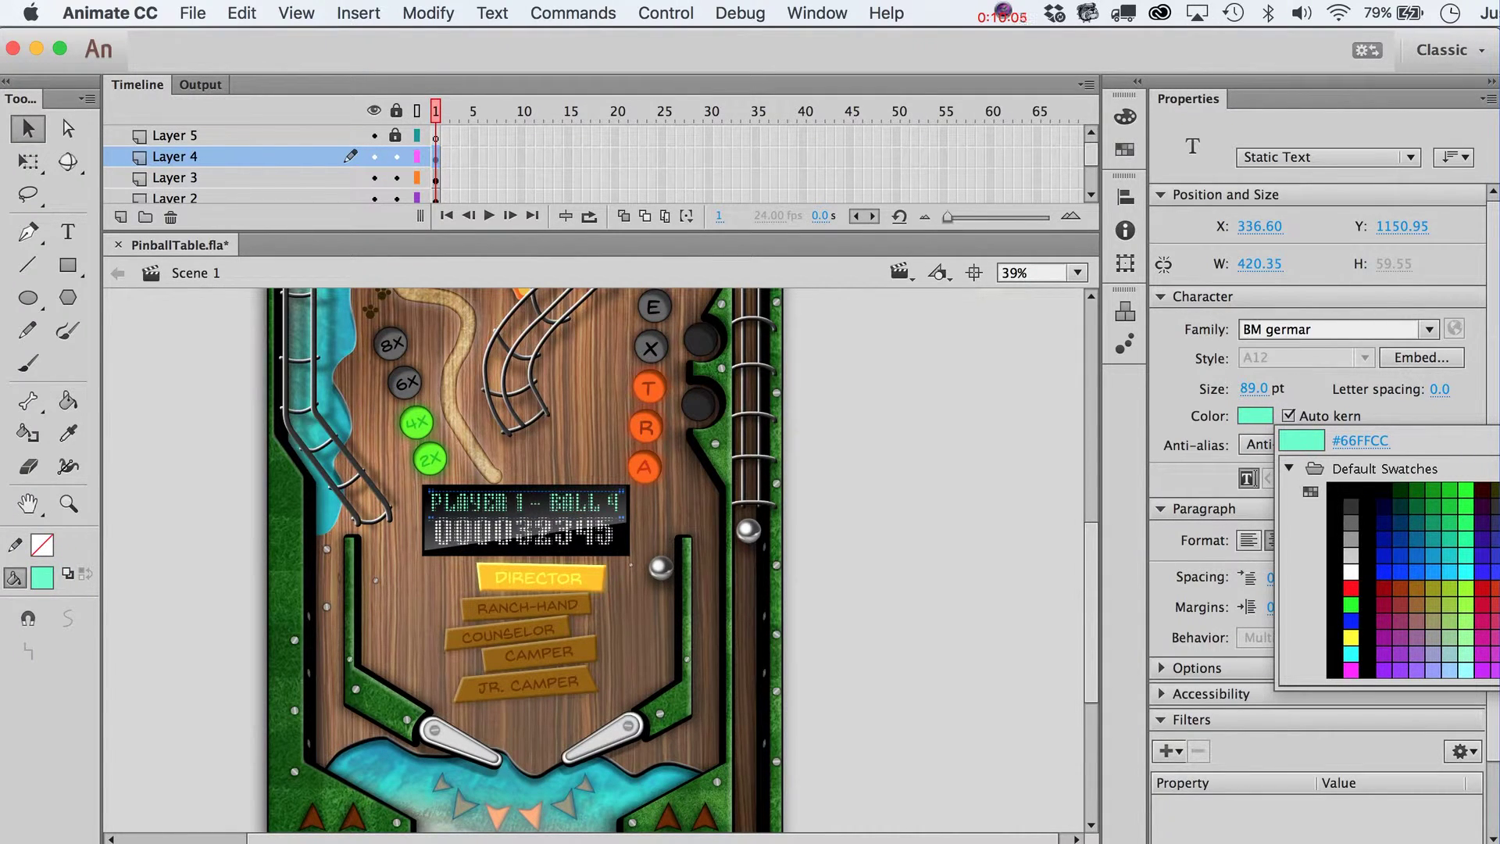
{"action": "key", "text": "Escape"}
Step: Try scaling the PLAYER 1 - BALL 4 text to 90 percent
{"action": "key", "text": "super+alt+s"}
{"action": "type", "text": "90"}
{"action": "key", "text": "Return"}
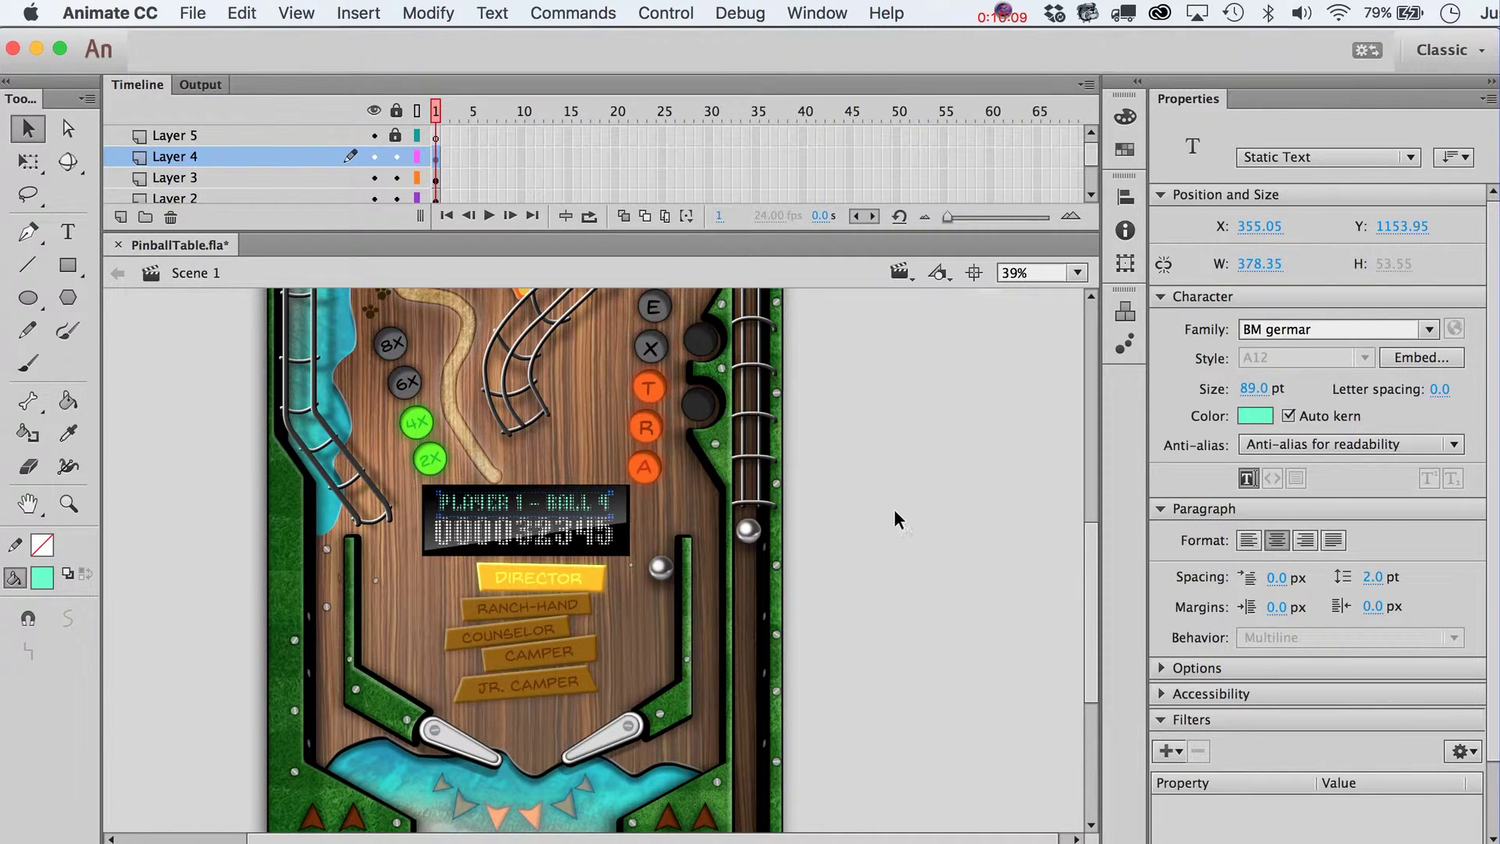
{"action": "left_click", "coordinate": [895, 512]}
{"action": "key", "text": "super+a"}
{"action": "key", "text": "super+z"}
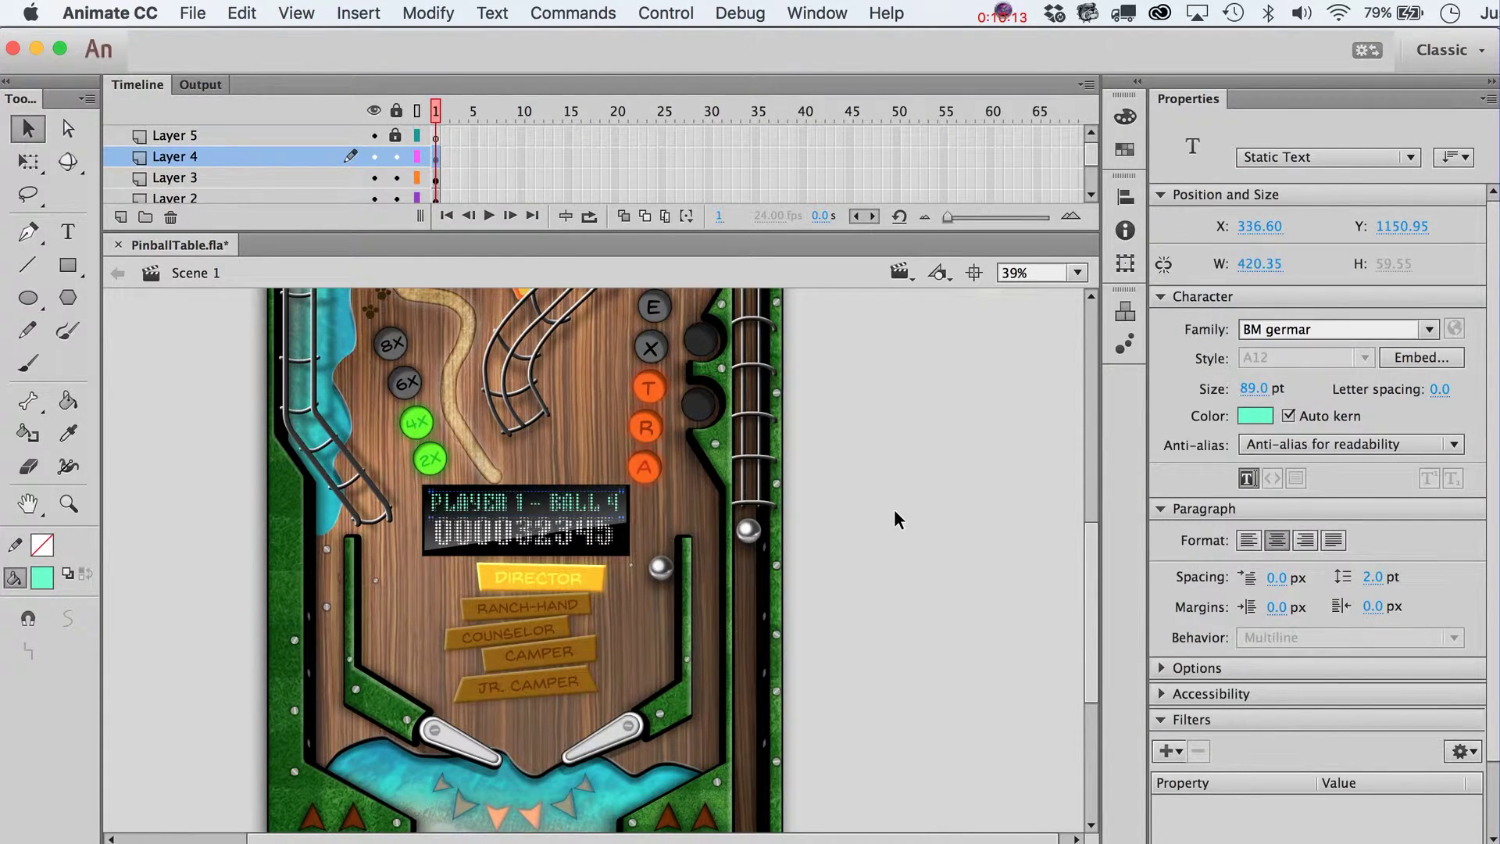
{"action": "left_click", "coordinate": [894, 510]}
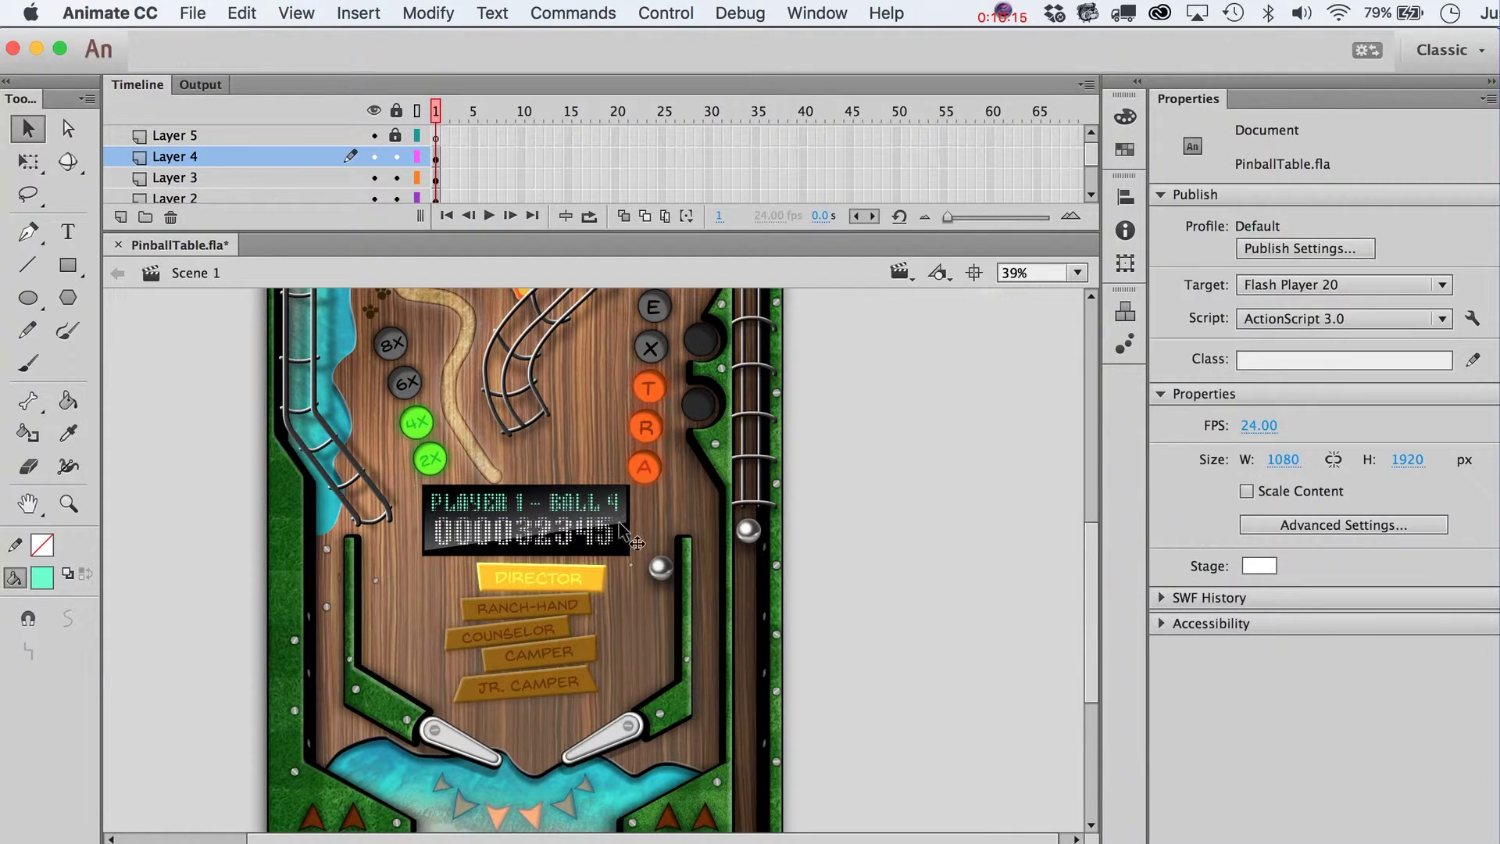
Step: Try enlarging the whole LCD display to about 530.65 by 182.30 px and nudging it up to Y 1115.85
{"action": "left_click", "coordinate": [617, 521]}
{"action": "left_click", "coordinate": [935, 559]}
{"action": "key", "text": "super+minus"}
{"action": "scroll", "coordinate": [820, 606], "scroll_direction": "down", "scroll_amount": 3}
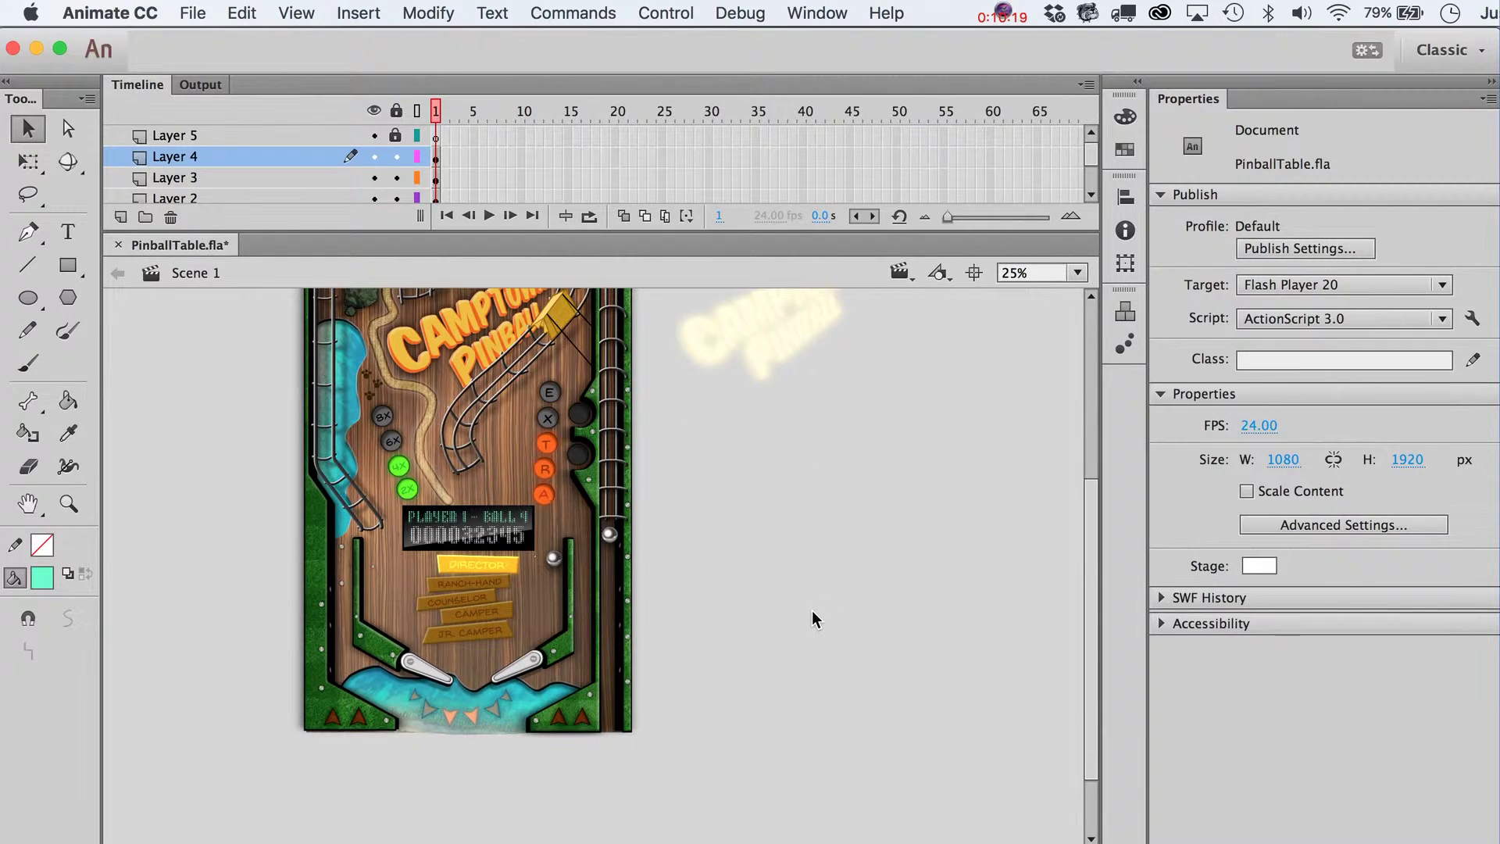
{"action": "left_click_drag", "start_coordinate": [235, 486], "coordinate": [552, 560]}
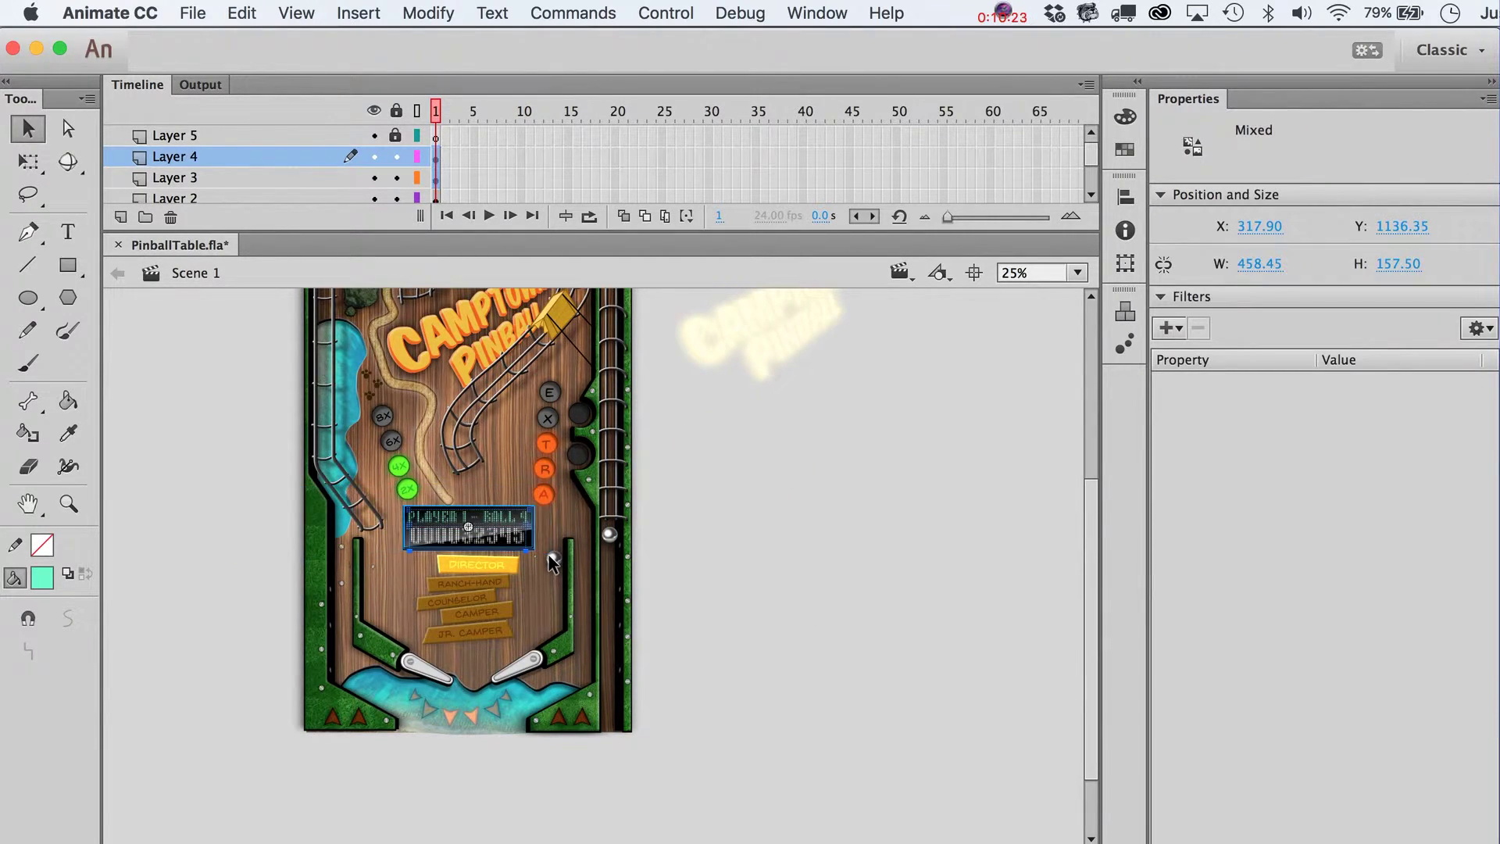
{"action": "key", "text": "q"}
{"action": "left_click_drag", "start_coordinate": [533, 506], "coordinate": [543, 503]}
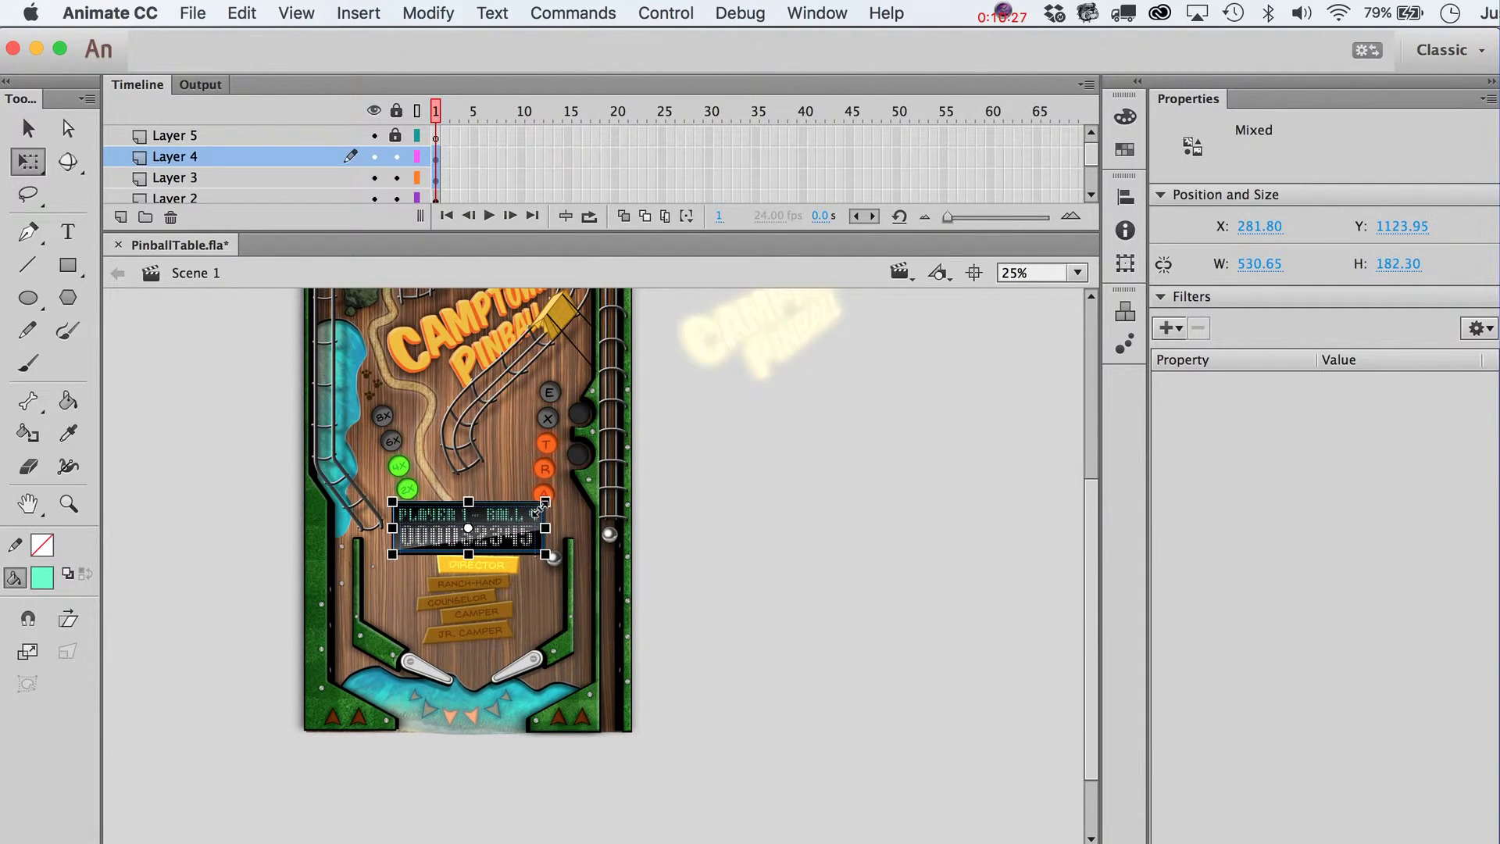
{"action": "key", "text": "Up"}
{"action": "key", "text": "Up"}
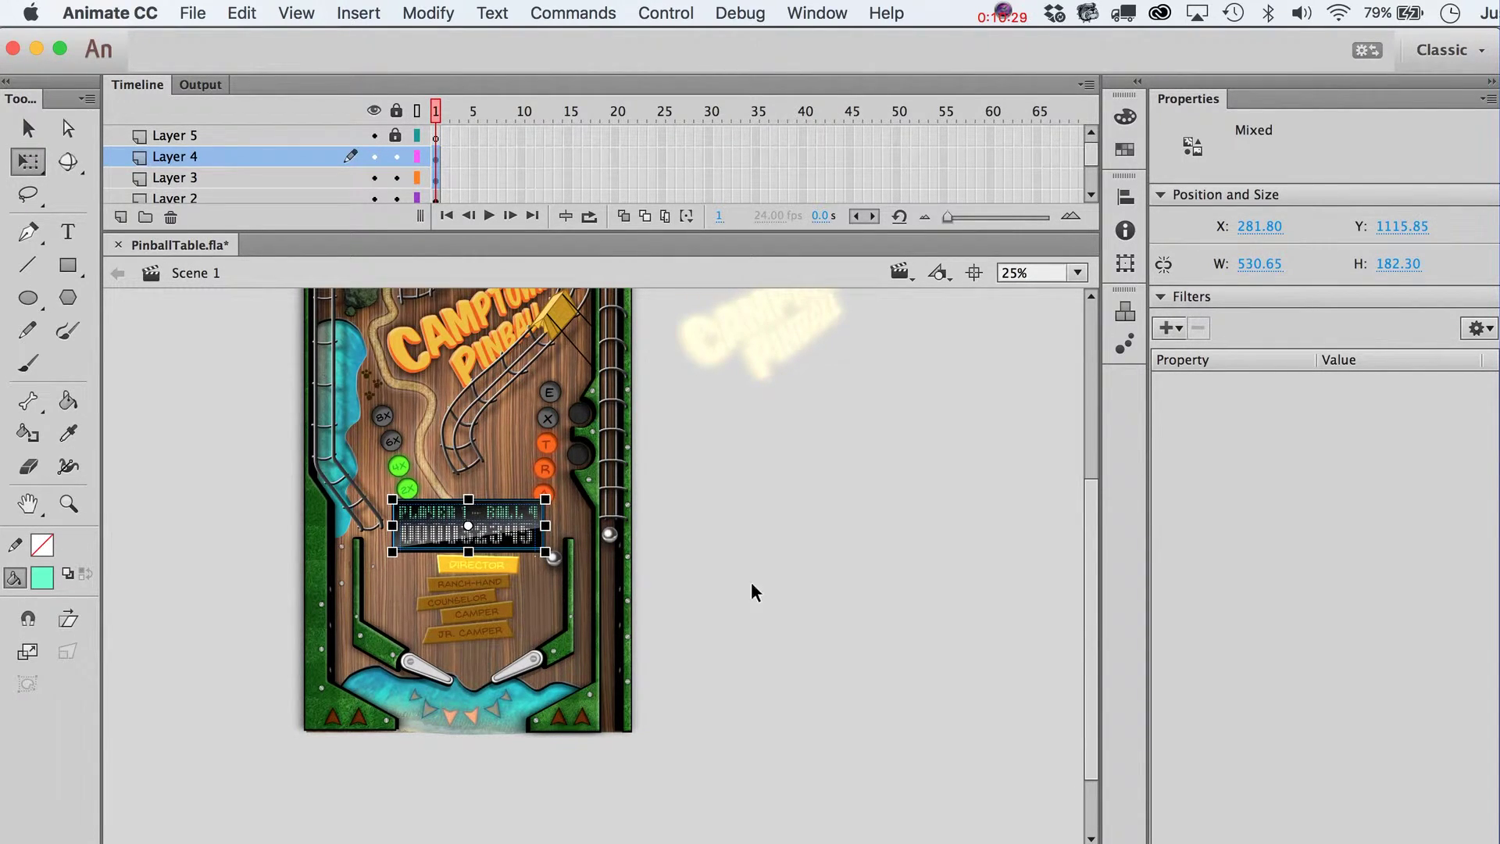
{"action": "key", "text": "v"}
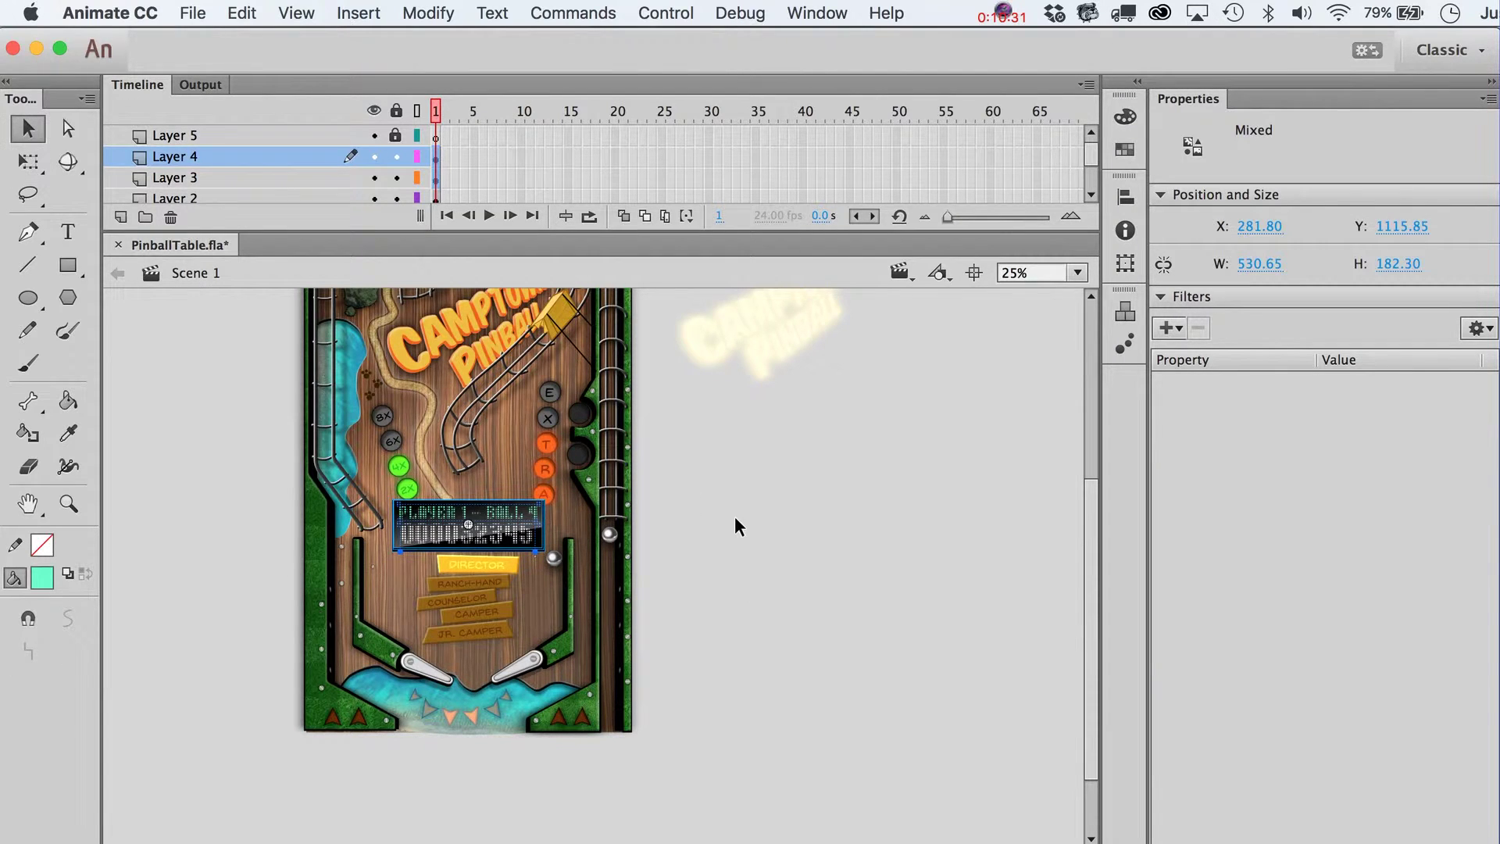
{"action": "key", "text": "super+z"}
{"action": "key", "text": "super+z"}
{"action": "key", "text": "super+z"}
{"action": "left_click", "coordinate": [757, 516]}
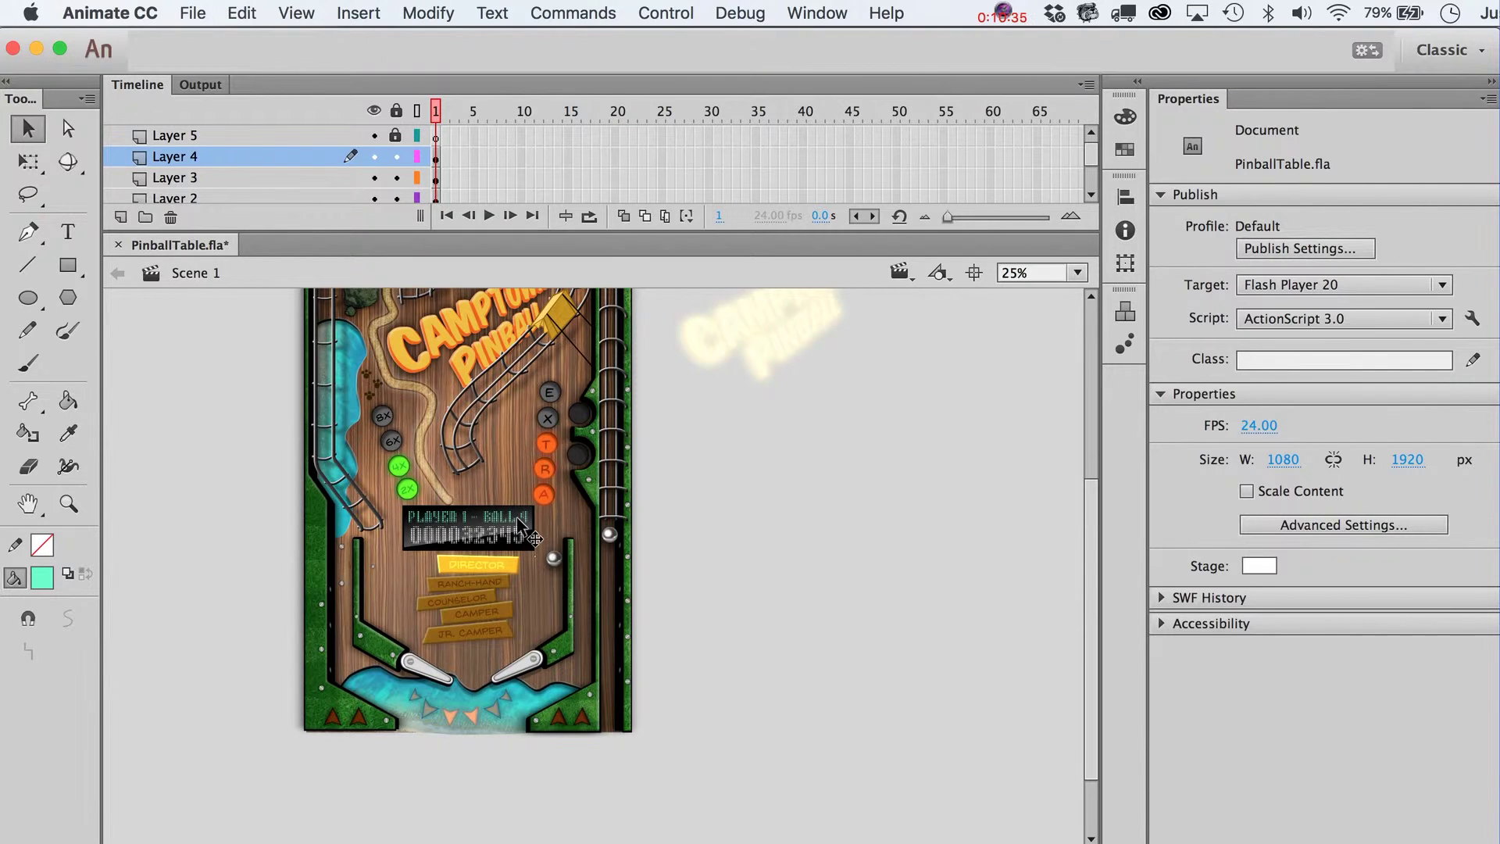
Step: Nudge the Glare clip down to Y 1213.65 on the display panel
{"action": "left_click", "coordinate": [500, 533]}
{"action": "scroll", "coordinate": [496, 582], "scroll_direction": "up", "scroll_amount": 3}
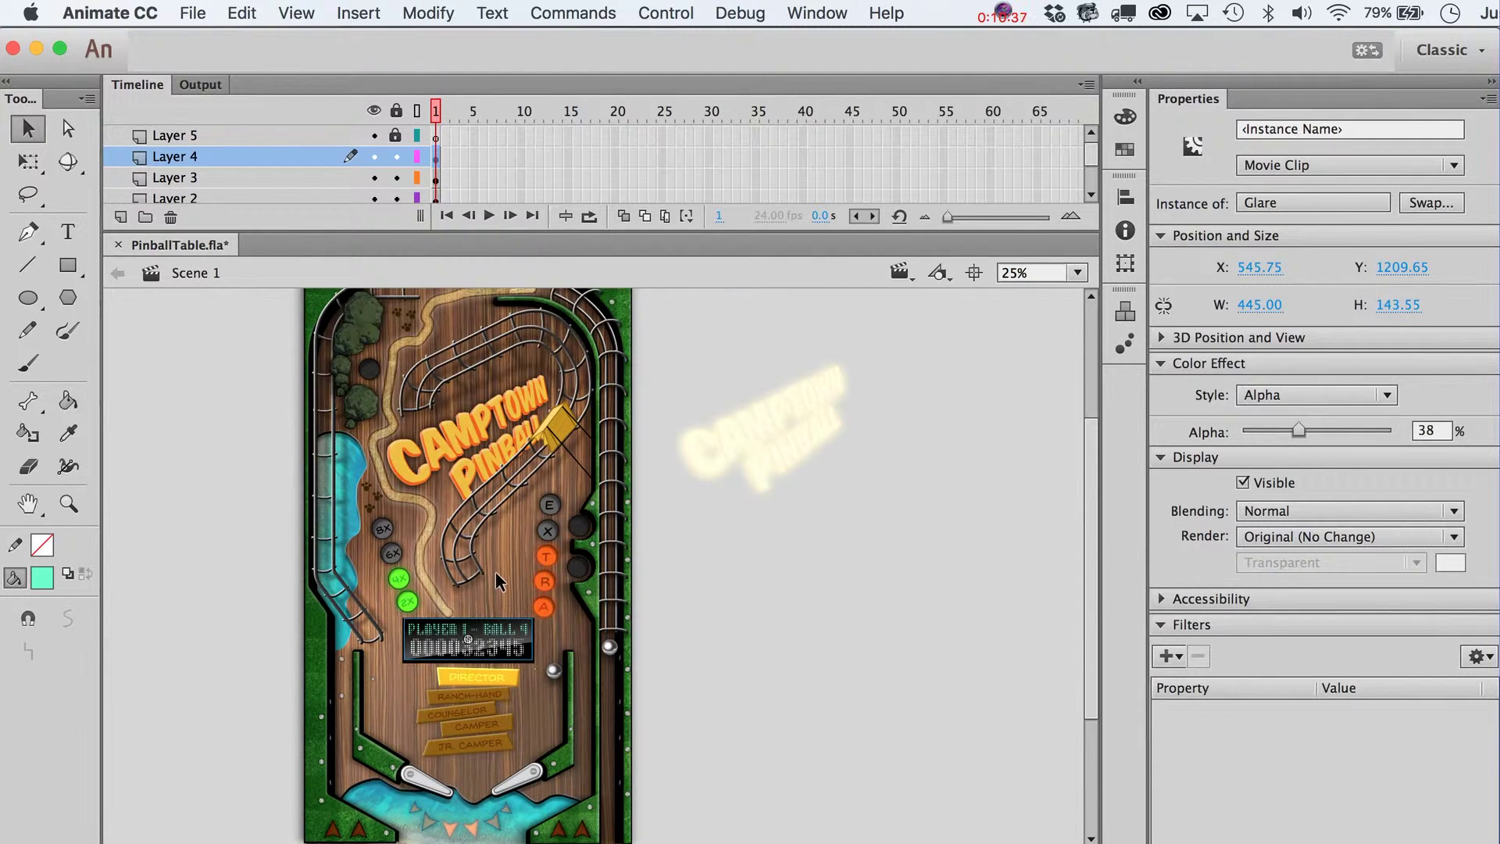
{"action": "key", "text": "super+1"}
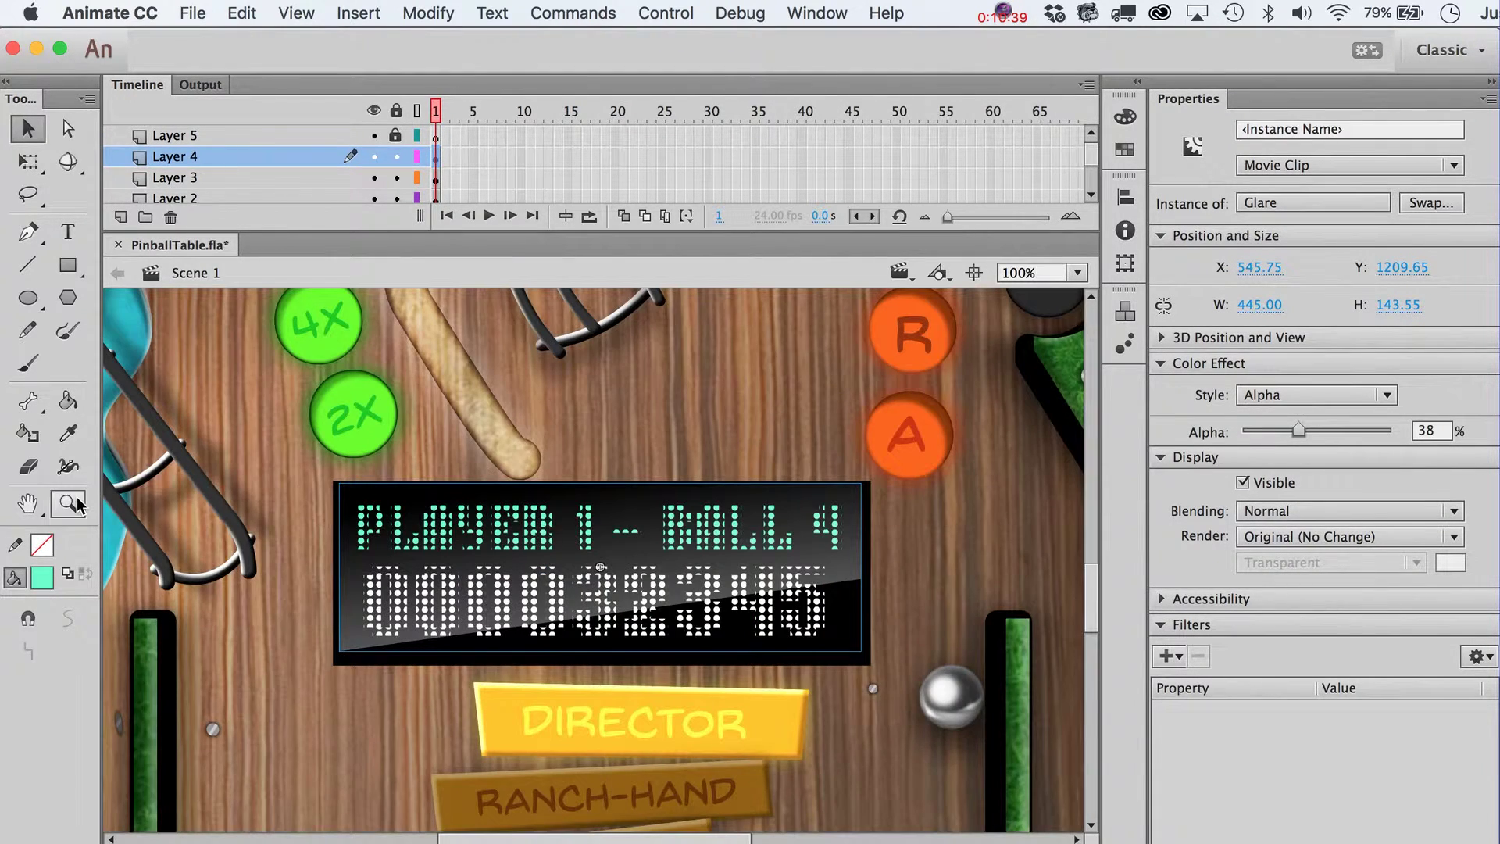
{"action": "left_click", "coordinate": [75, 500]}
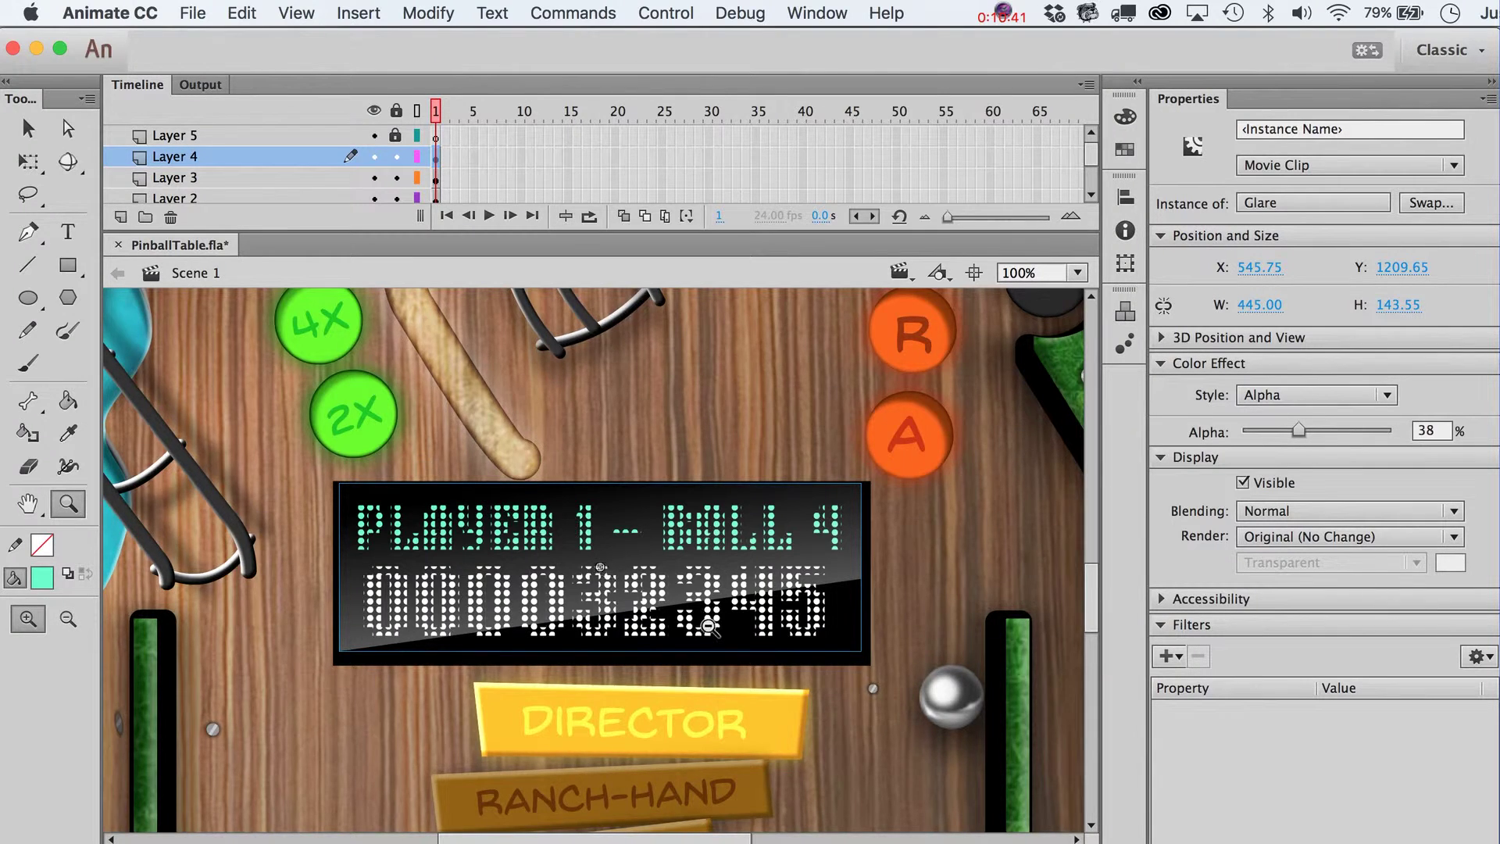
{"action": "left_click", "coordinate": [526, 535], "text": "alt"}
{"action": "key", "text": "v"}
{"action": "left_click", "coordinate": [918, 586]}
{"action": "left_click", "coordinate": [727, 578]}
{"action": "key", "text": "super+Down"}
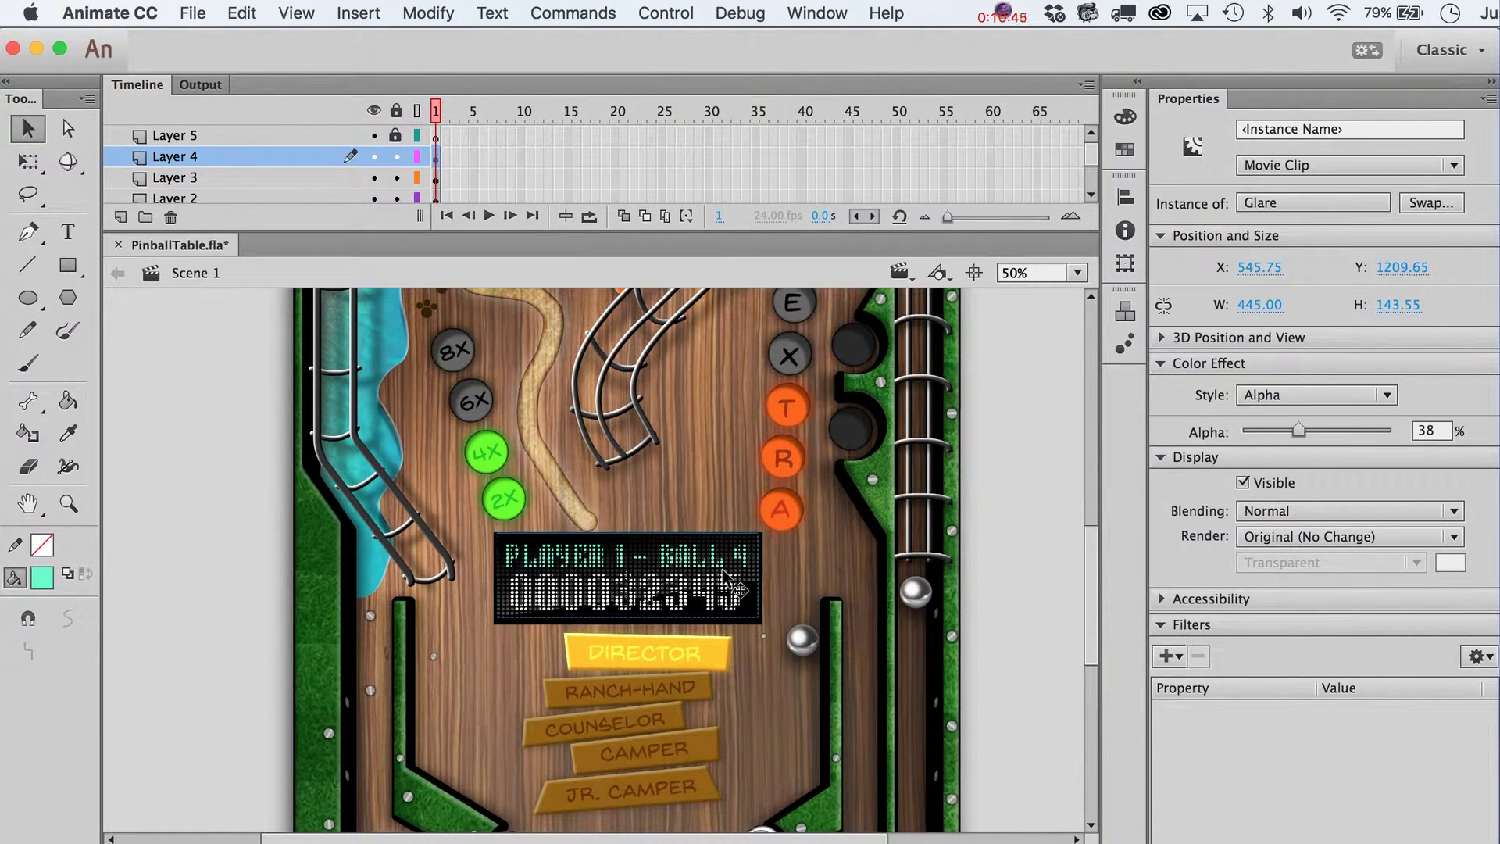
{"action": "key", "text": "Down"}
{"action": "key", "text": "Down"}
{"action": "key", "text": "Down"}
{"action": "key", "text": "Down"}
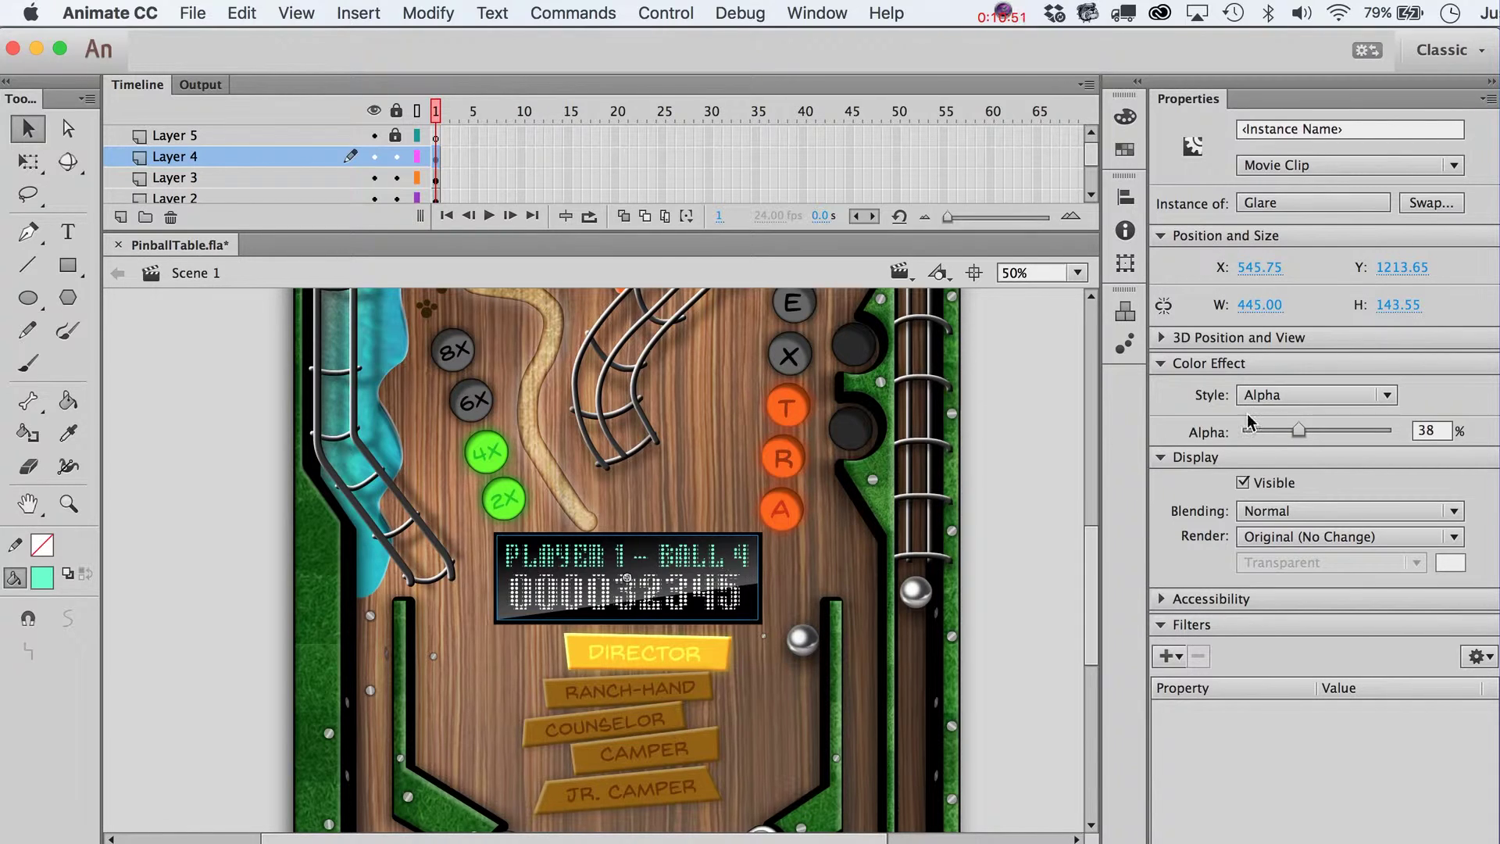
Step: Set the Glare clip's alpha to 42 percent
{"action": "mouse_move", "coordinate": [1297, 432]}
{"action": "left_mouse_down"}
{"action": "mouse_move", "coordinate": [1340, 429]}
{"action": "mouse_move", "coordinate": [1288, 429]}
{"action": "mouse_move", "coordinate": [1326, 429]}
{"action": "left_mouse_up"}
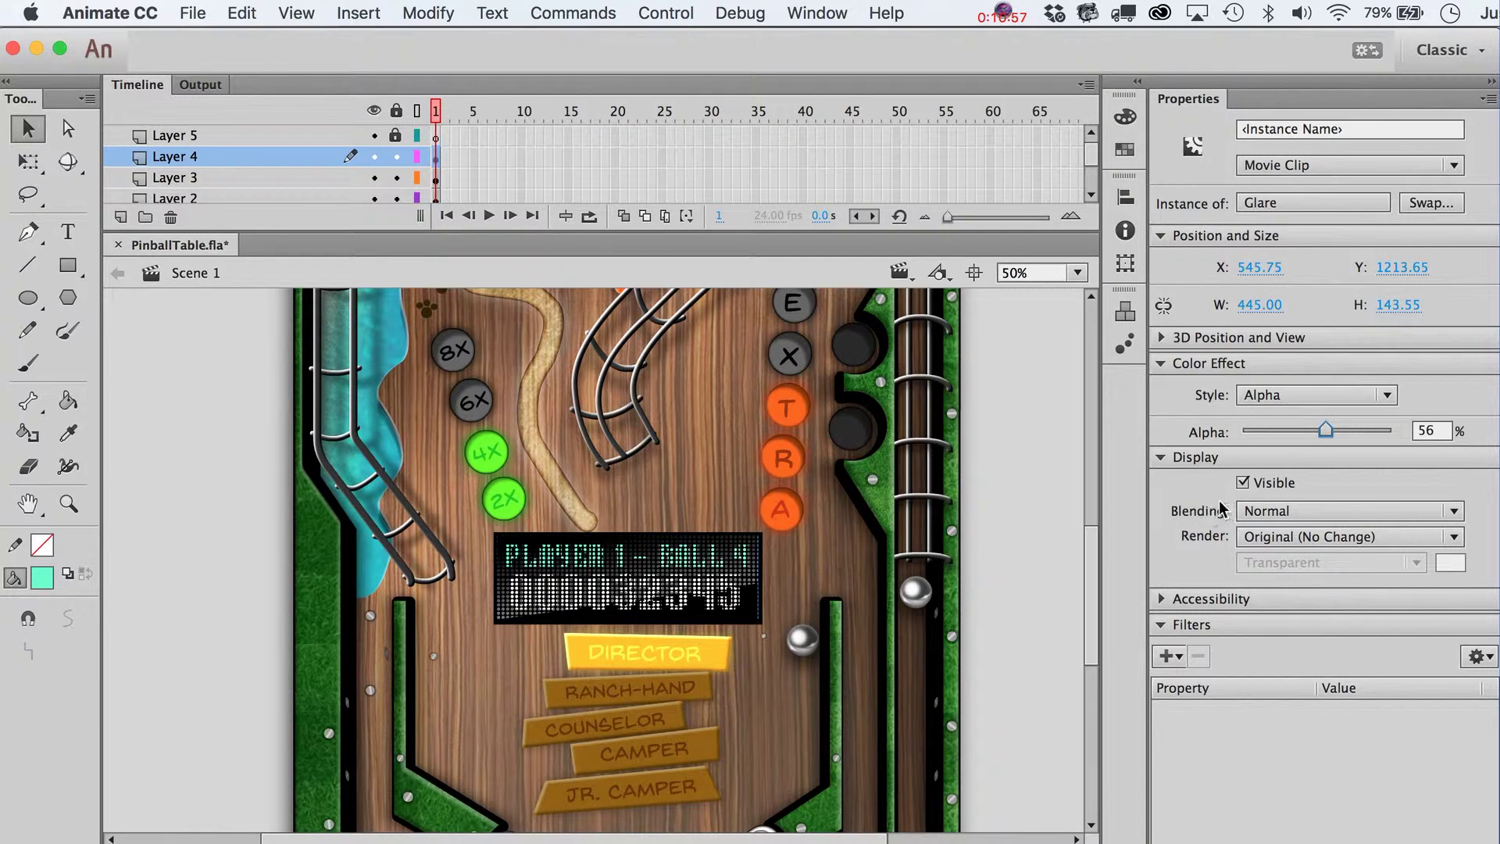
{"action": "left_click_drag", "start_coordinate": [1334, 435], "coordinate": [1305, 433]}
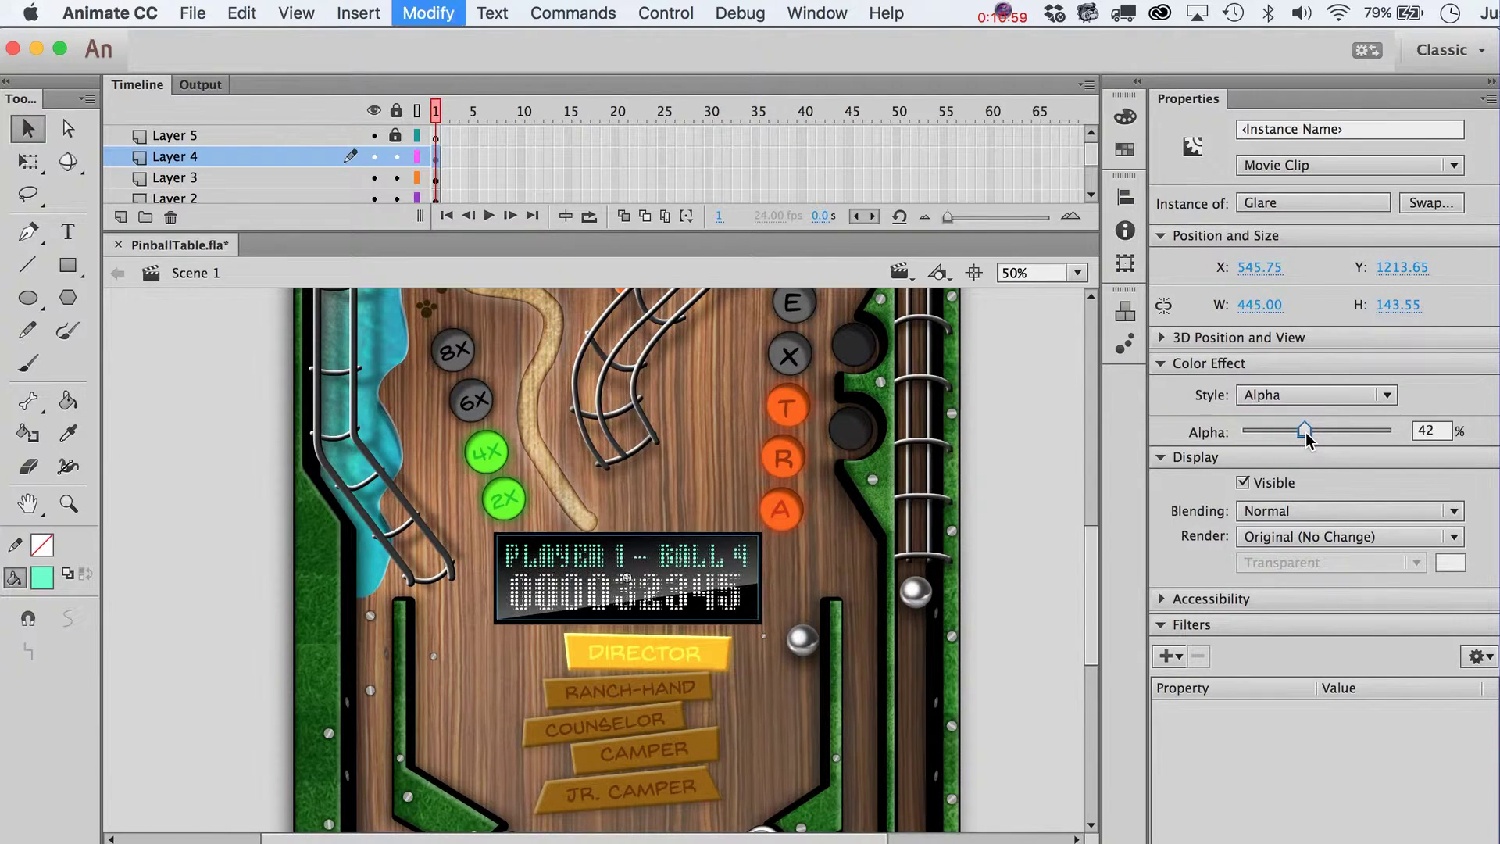
{"action": "left_click", "coordinate": [989, 482]}
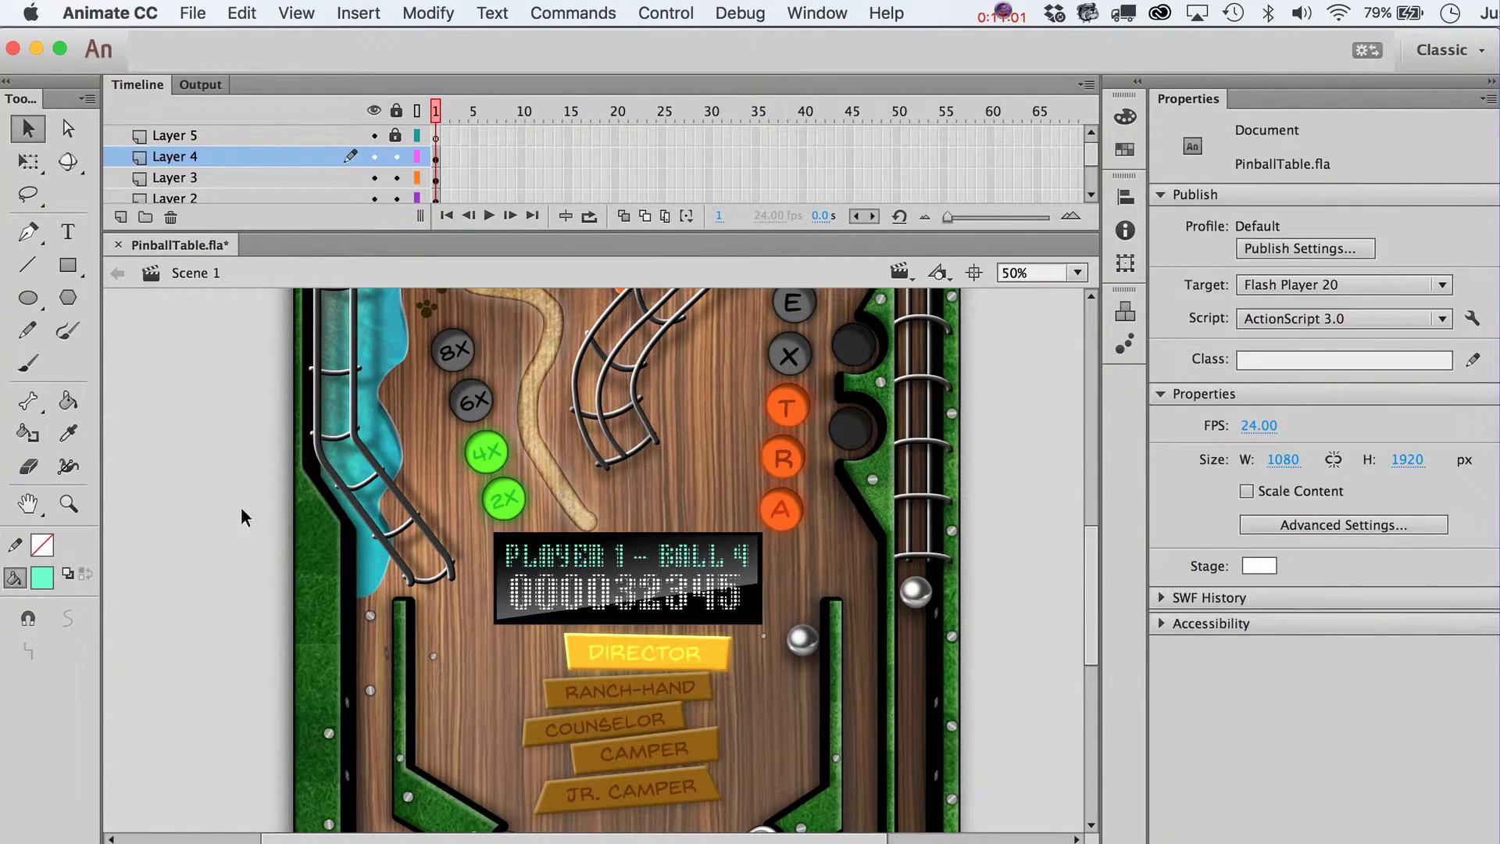
Step: Try the display without its Glare clip by deleting the clip
{"action": "left_click", "coordinate": [69, 502]}
{"action": "left_click", "coordinate": [157, 503], "text": "alt"}
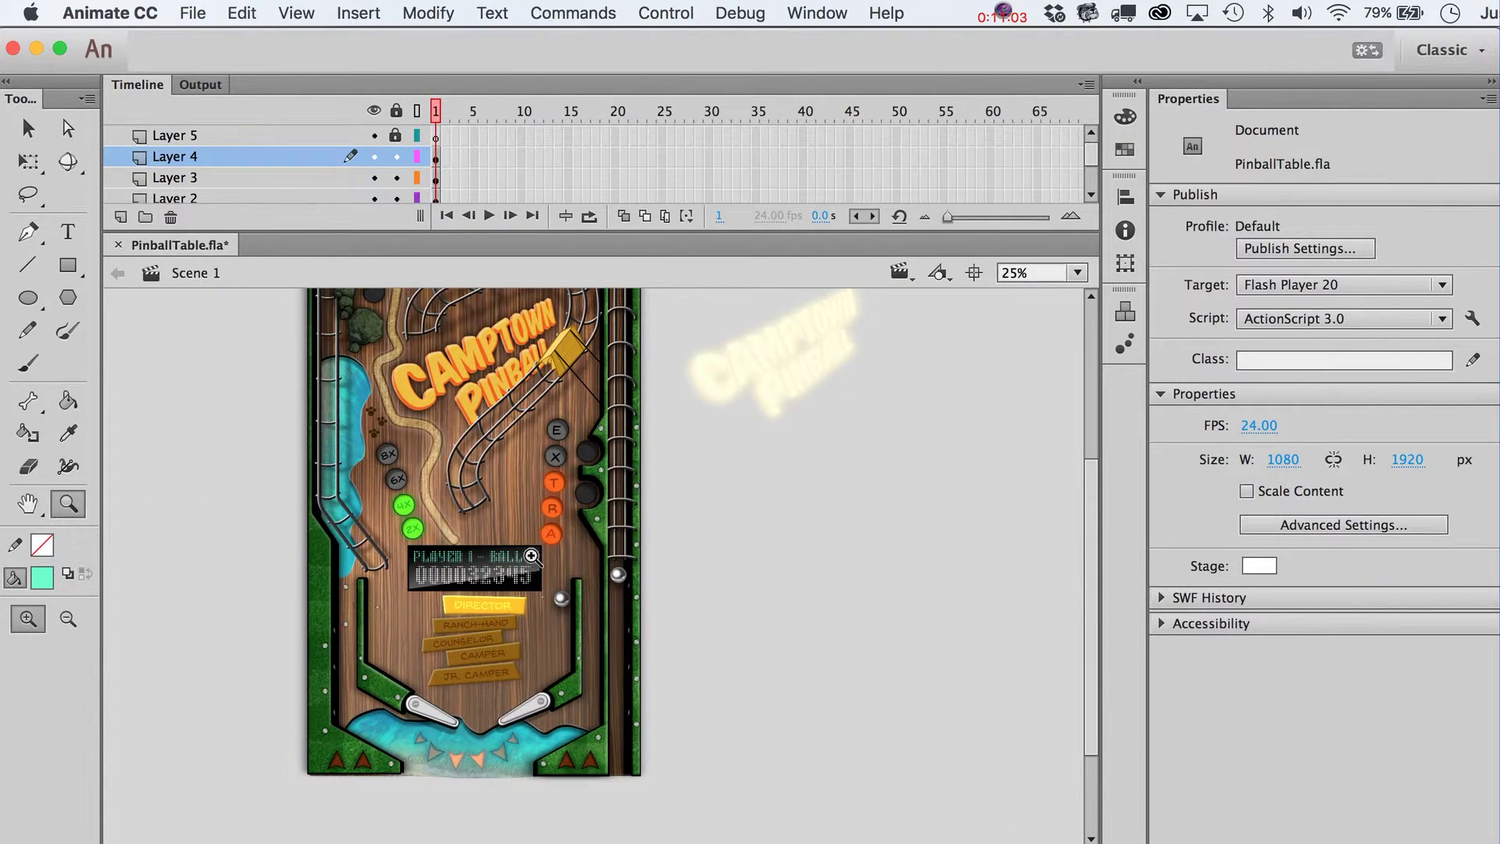
{"action": "key", "text": "v"}
{"action": "left_click", "coordinate": [508, 582]}
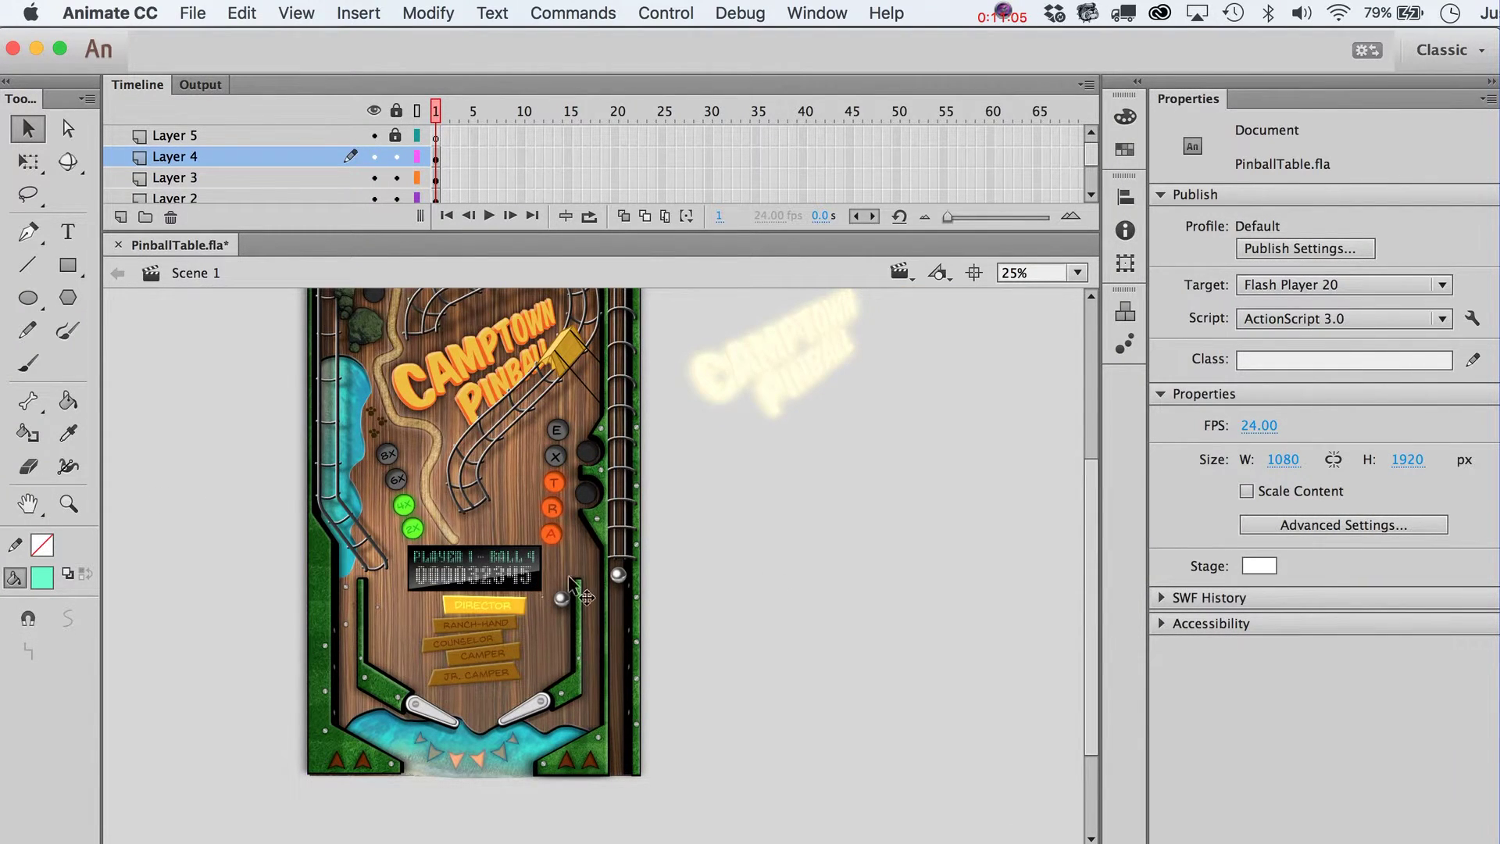
{"action": "key", "text": "Delete"}
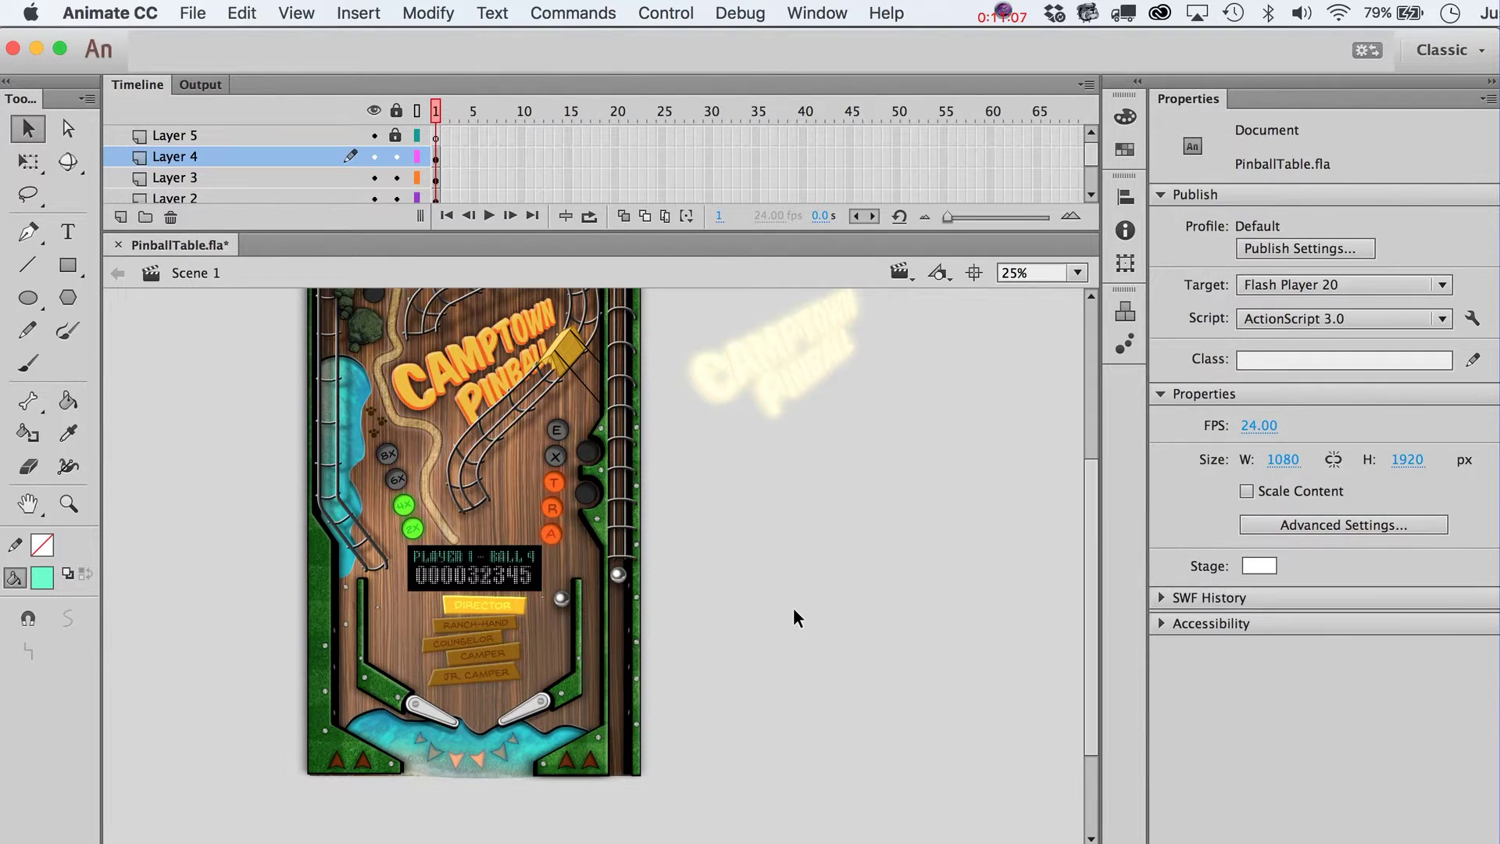
{"action": "key", "text": "super+z"}
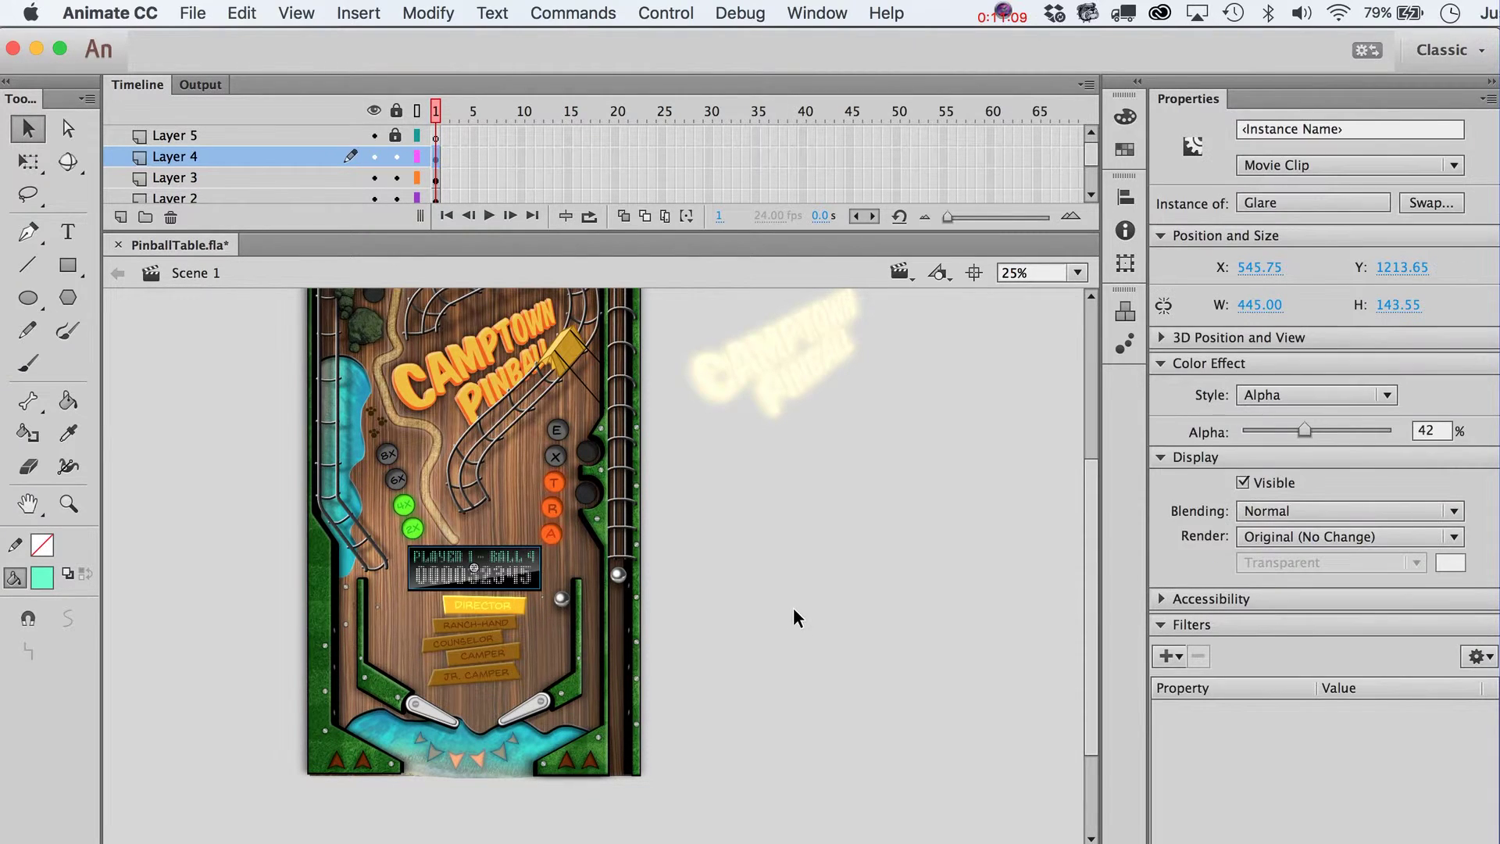
{"action": "left_click", "coordinate": [899, 618]}
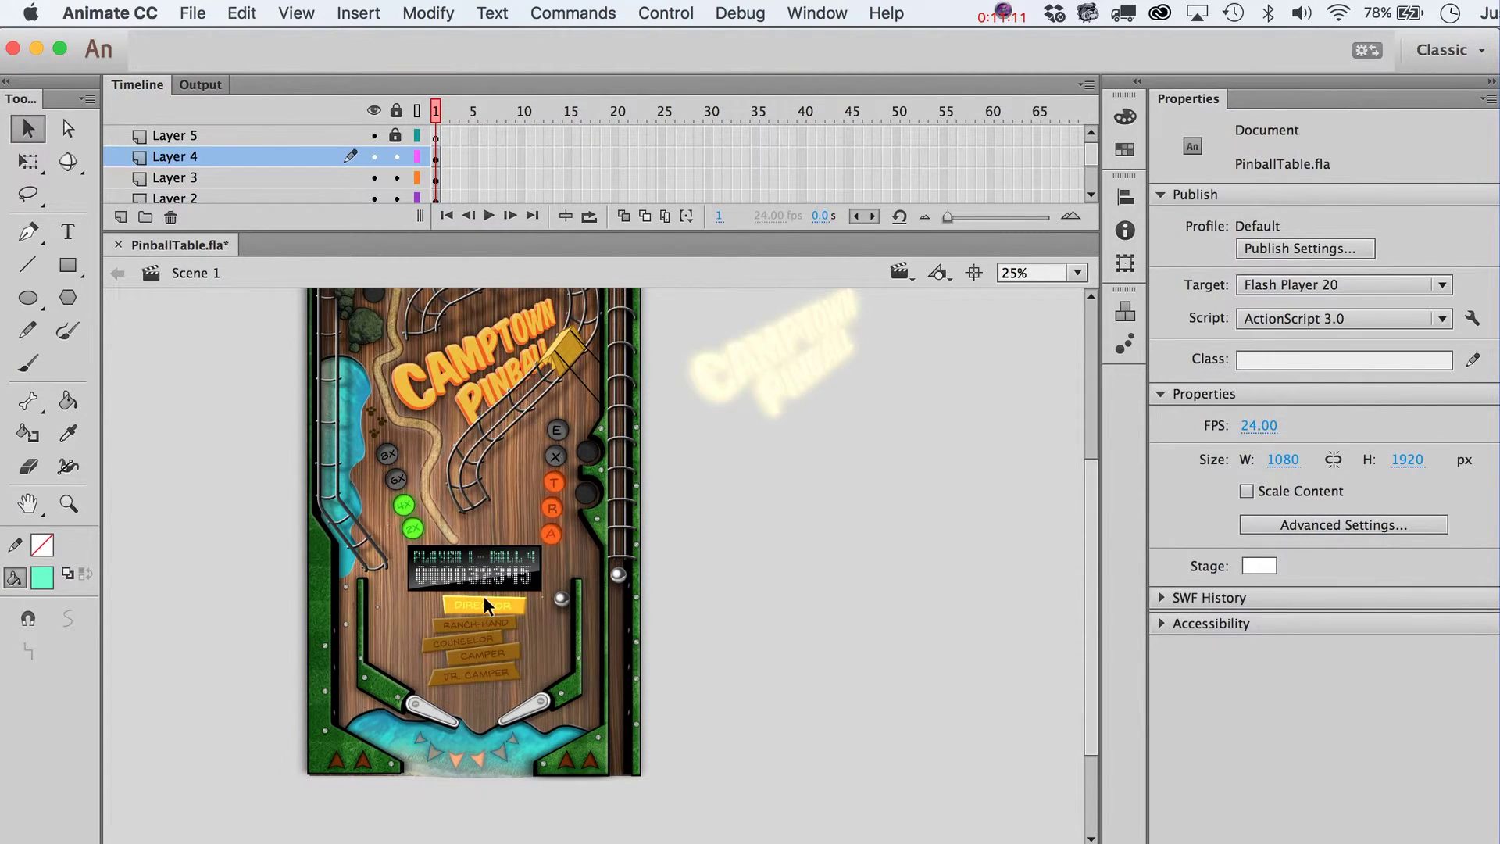
Step: Unlock the Completed2 layer that holds the rank signs below the display
{"action": "left_click", "coordinate": [75, 511]}
{"action": "left_click_drag", "start_coordinate": [278, 498], "coordinate": [754, 819]}
{"action": "key", "text": "v"}
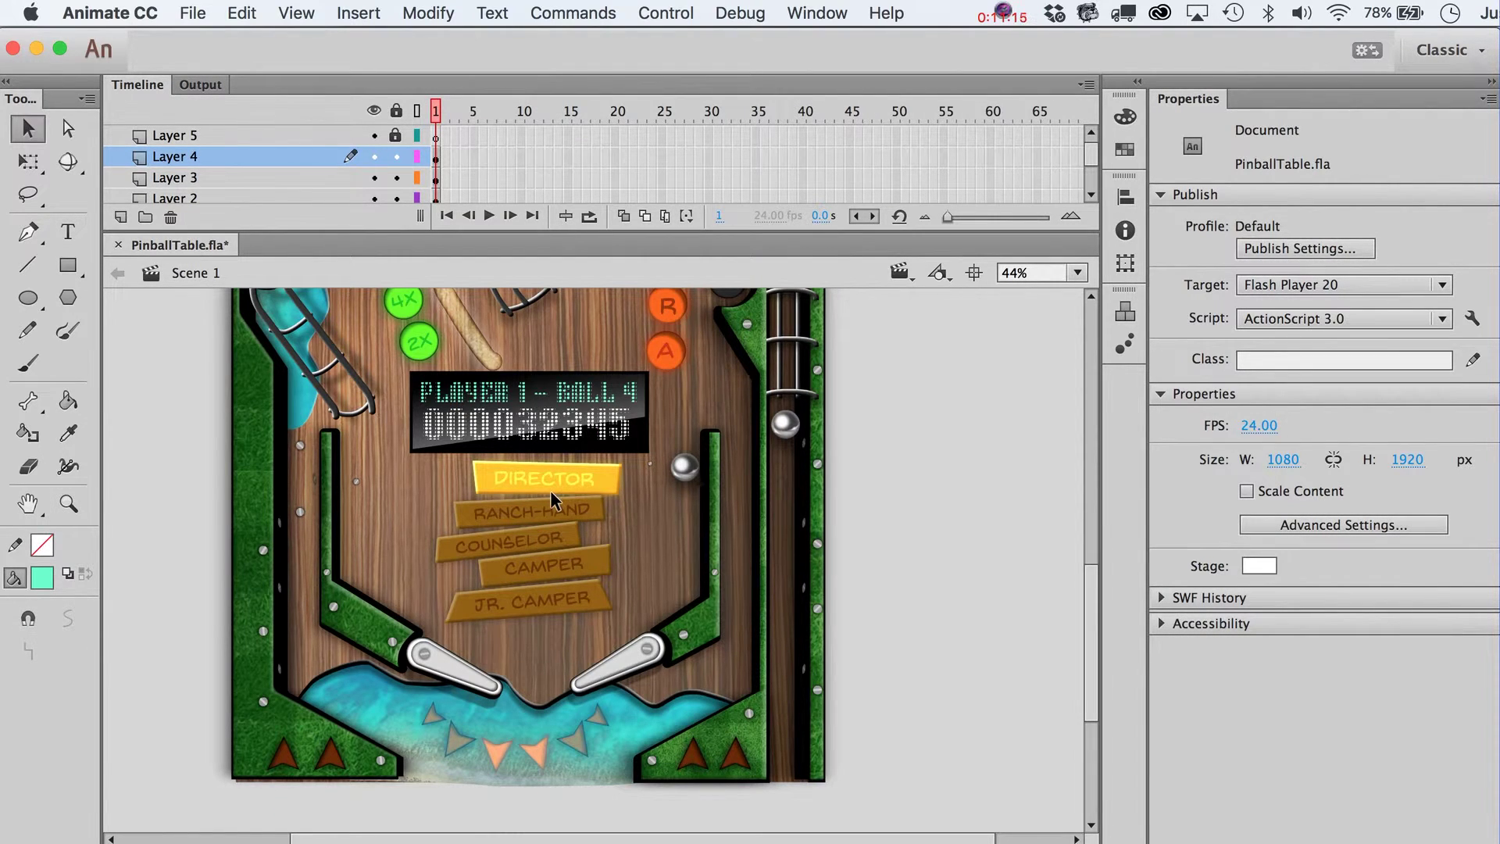
{"action": "left_click_drag", "start_coordinate": [182, 439], "coordinate": [664, 647]}
{"action": "left_click", "coordinate": [396, 135]}
{"action": "left_click_drag", "start_coordinate": [152, 436], "coordinate": [659, 659]}
{"action": "scroll", "coordinate": [374, 183], "scroll_direction": "down", "scroll_amount": 3}
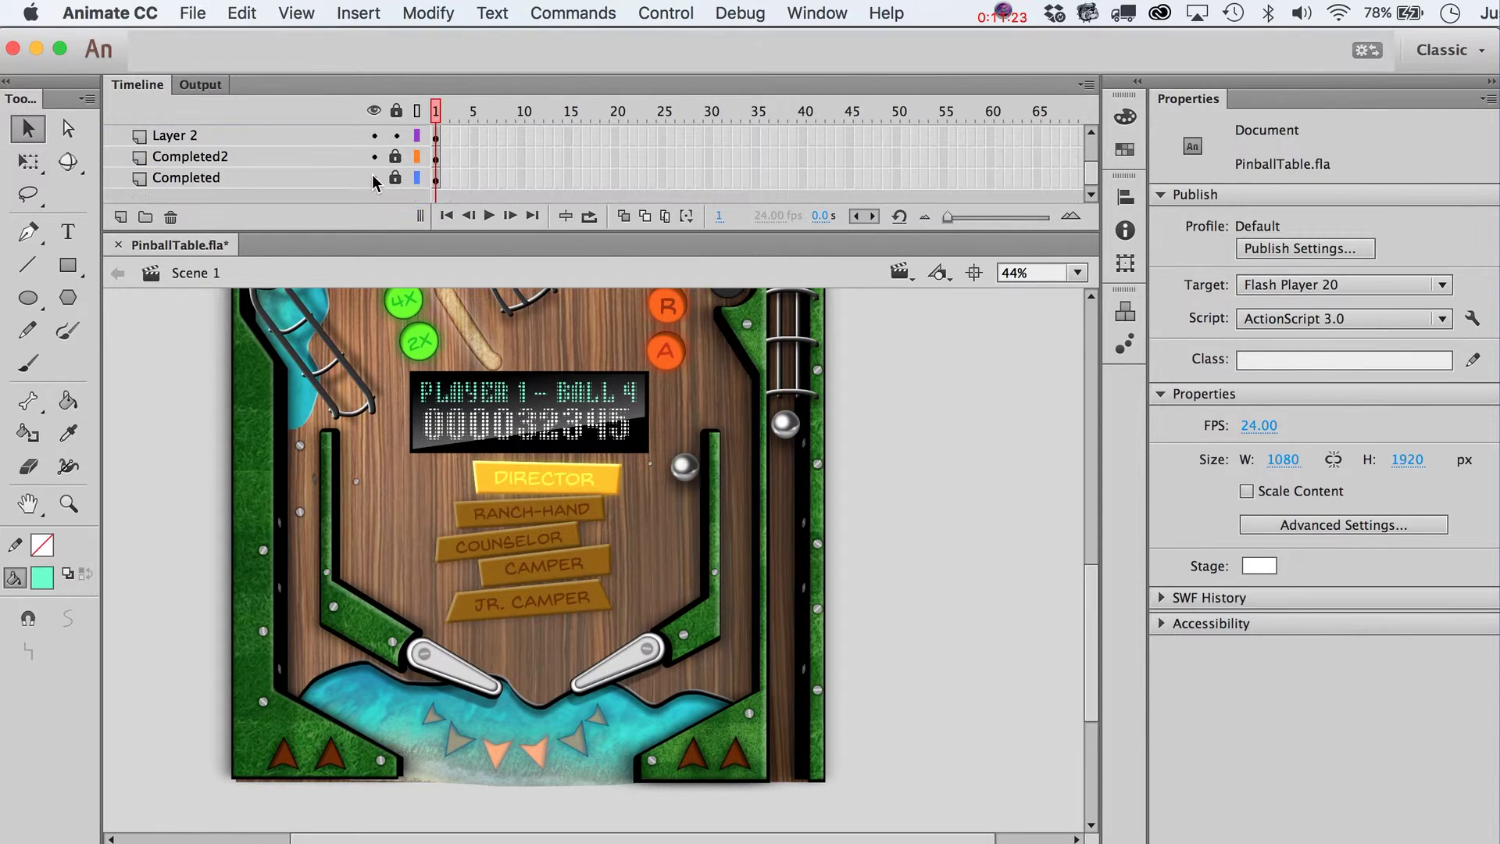
{"action": "left_click", "coordinate": [393, 157]}
Step: Resize the five rank signs from DIRECTOR to JR. CAMPER together to W 337.20, H 294.10, excluding the arrows in the water
{"action": "left_click_drag", "start_coordinate": [180, 434], "coordinate": [692, 664]}
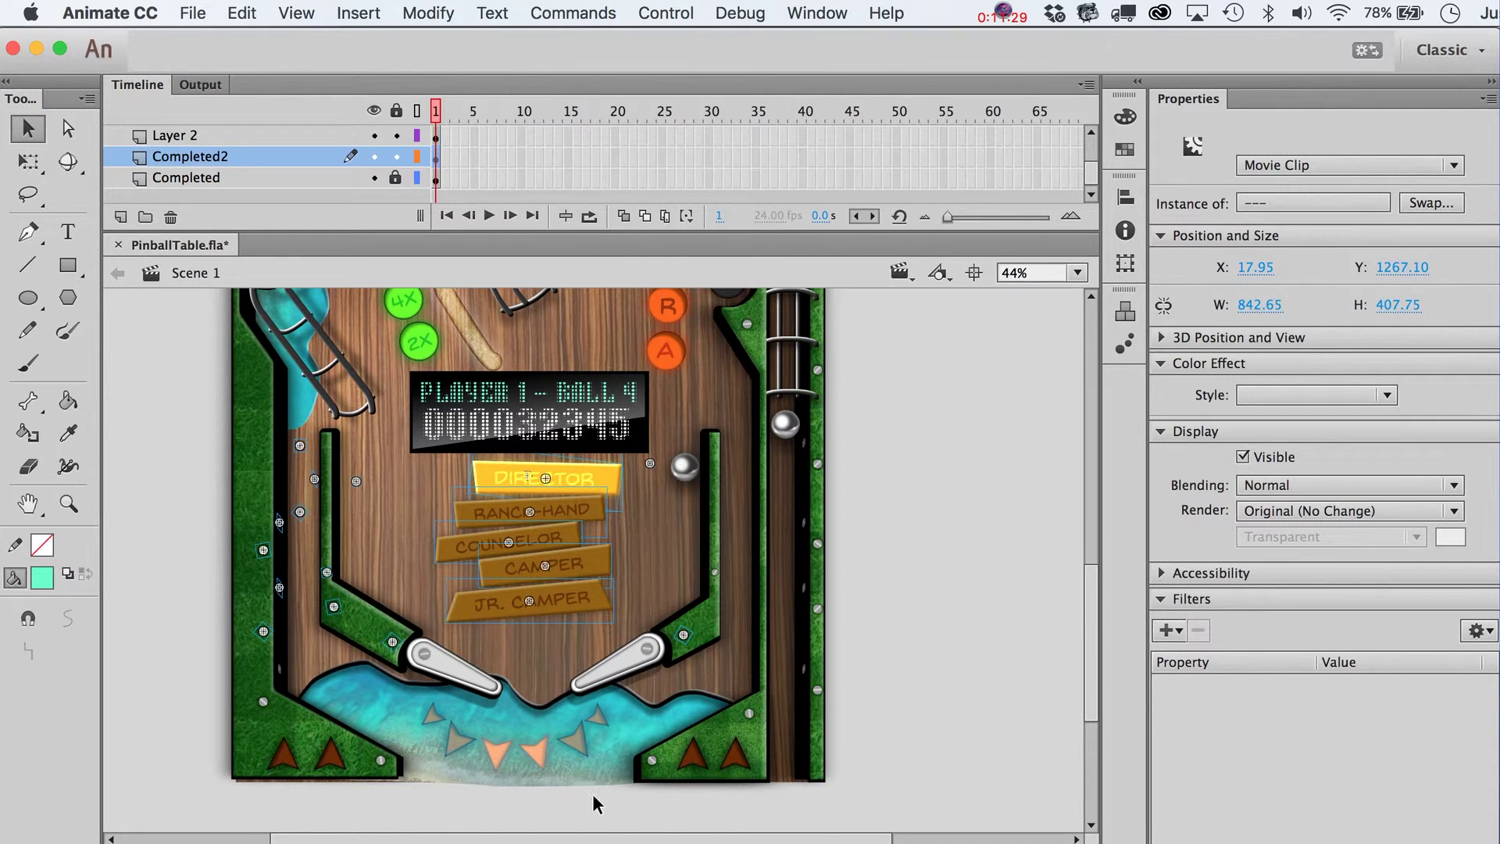
{"action": "left_click_drag", "start_coordinate": [632, 814], "coordinate": [569, 484]}
{"action": "key", "text": "q"}
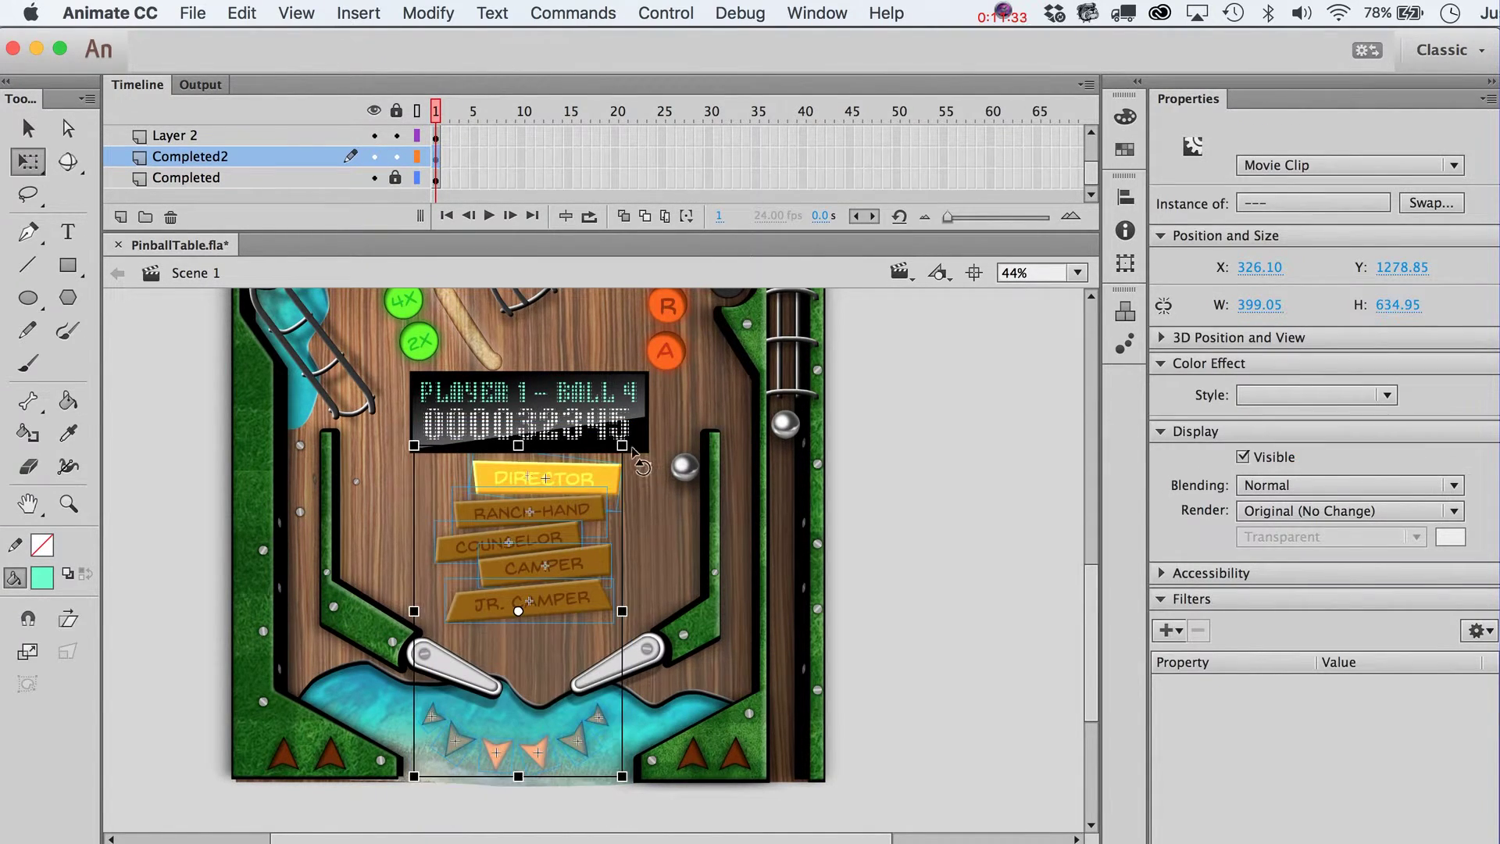
{"action": "key", "text": "v"}
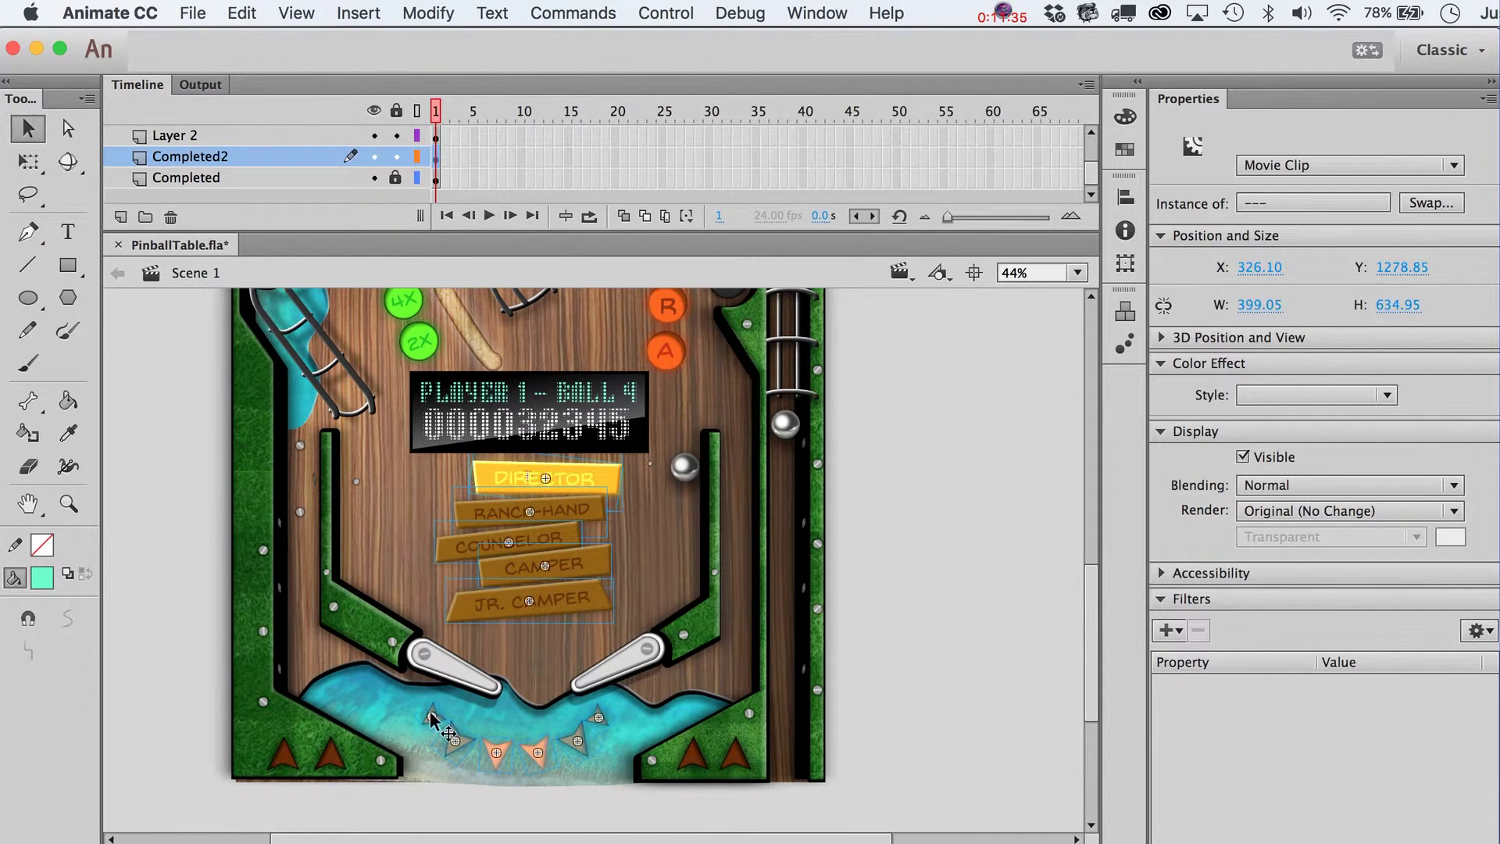
{"action": "left_click", "coordinate": [429, 720], "text": "shift"}
{"action": "left_click", "coordinate": [456, 744], "text": "shift"}
{"action": "left_click", "coordinate": [497, 752], "text": "shift"}
{"action": "left_click", "coordinate": [538, 753], "text": "shift"}
{"action": "left_click", "coordinate": [578, 740], "text": "shift"}
{"action": "left_click", "coordinate": [599, 719], "text": "shift"}
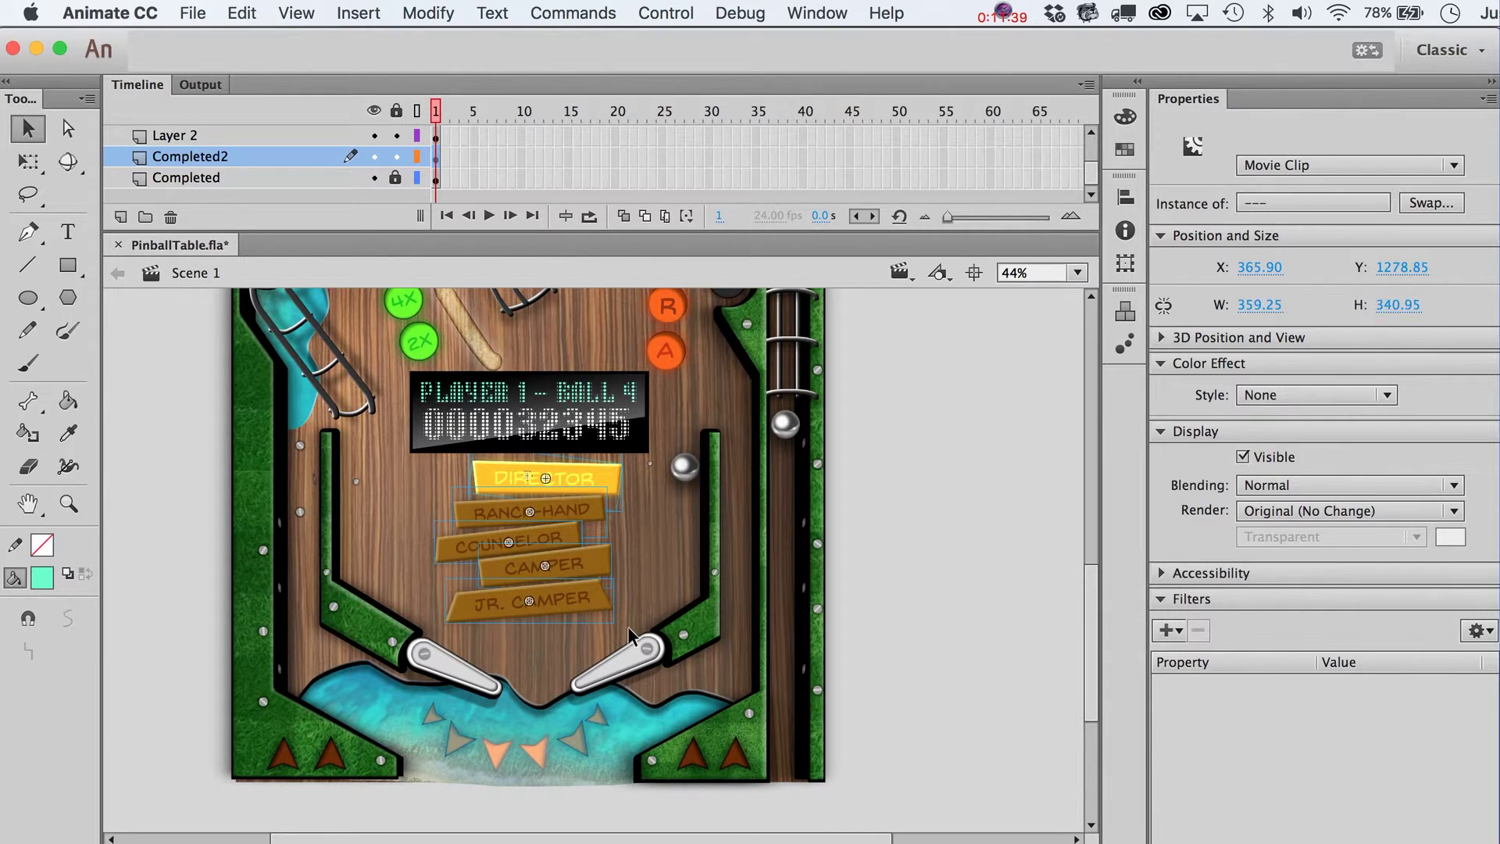
{"action": "key", "text": "q"}
{"action": "left_click_drag", "start_coordinate": [622, 446], "coordinate": [610, 458]}
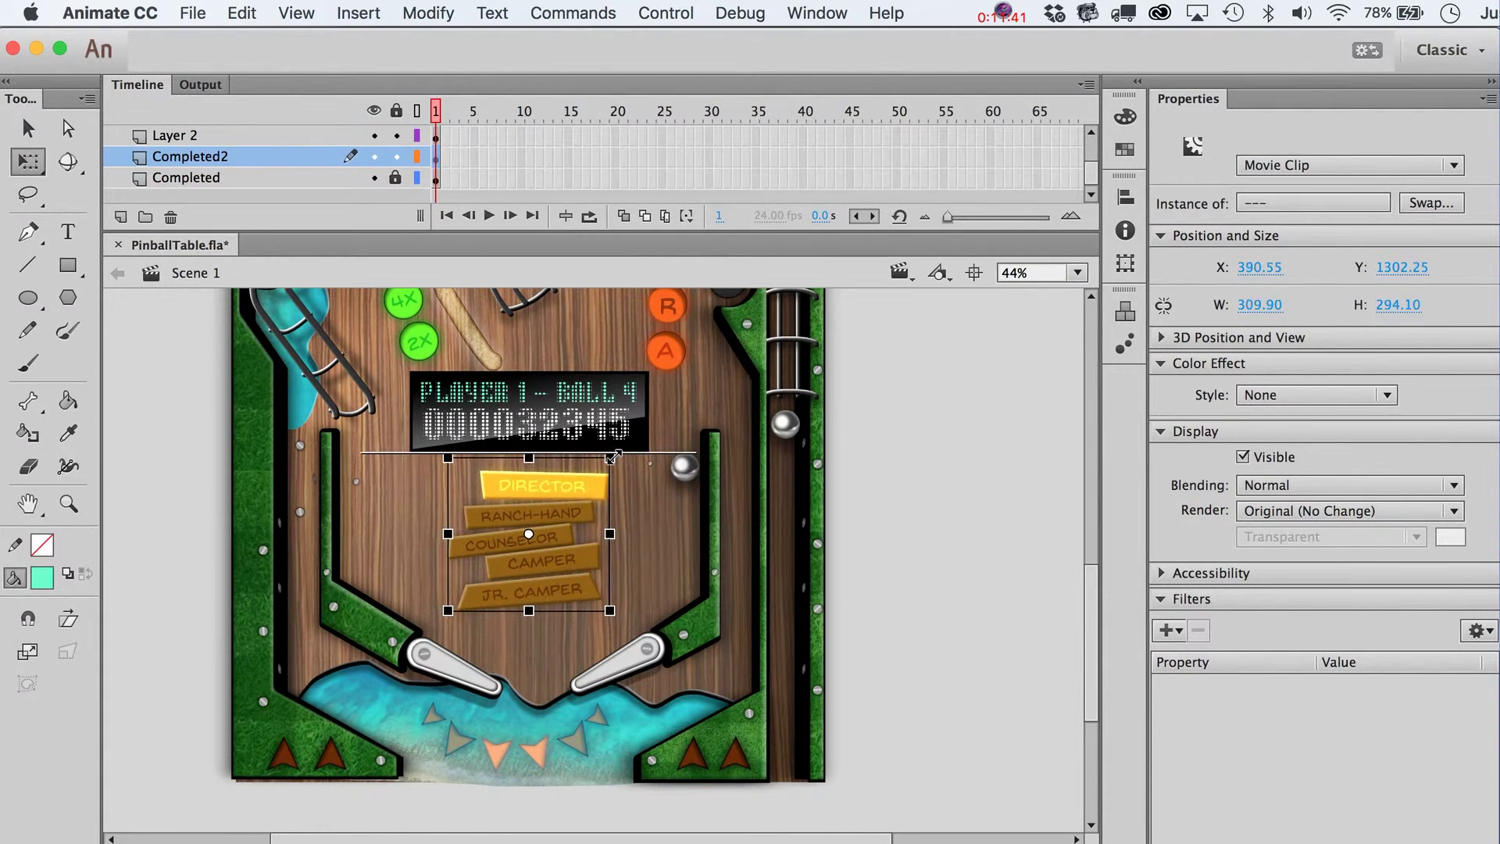
{"action": "left_click_drag", "start_coordinate": [616, 533], "coordinate": [625, 535]}
{"action": "key", "text": "v"}
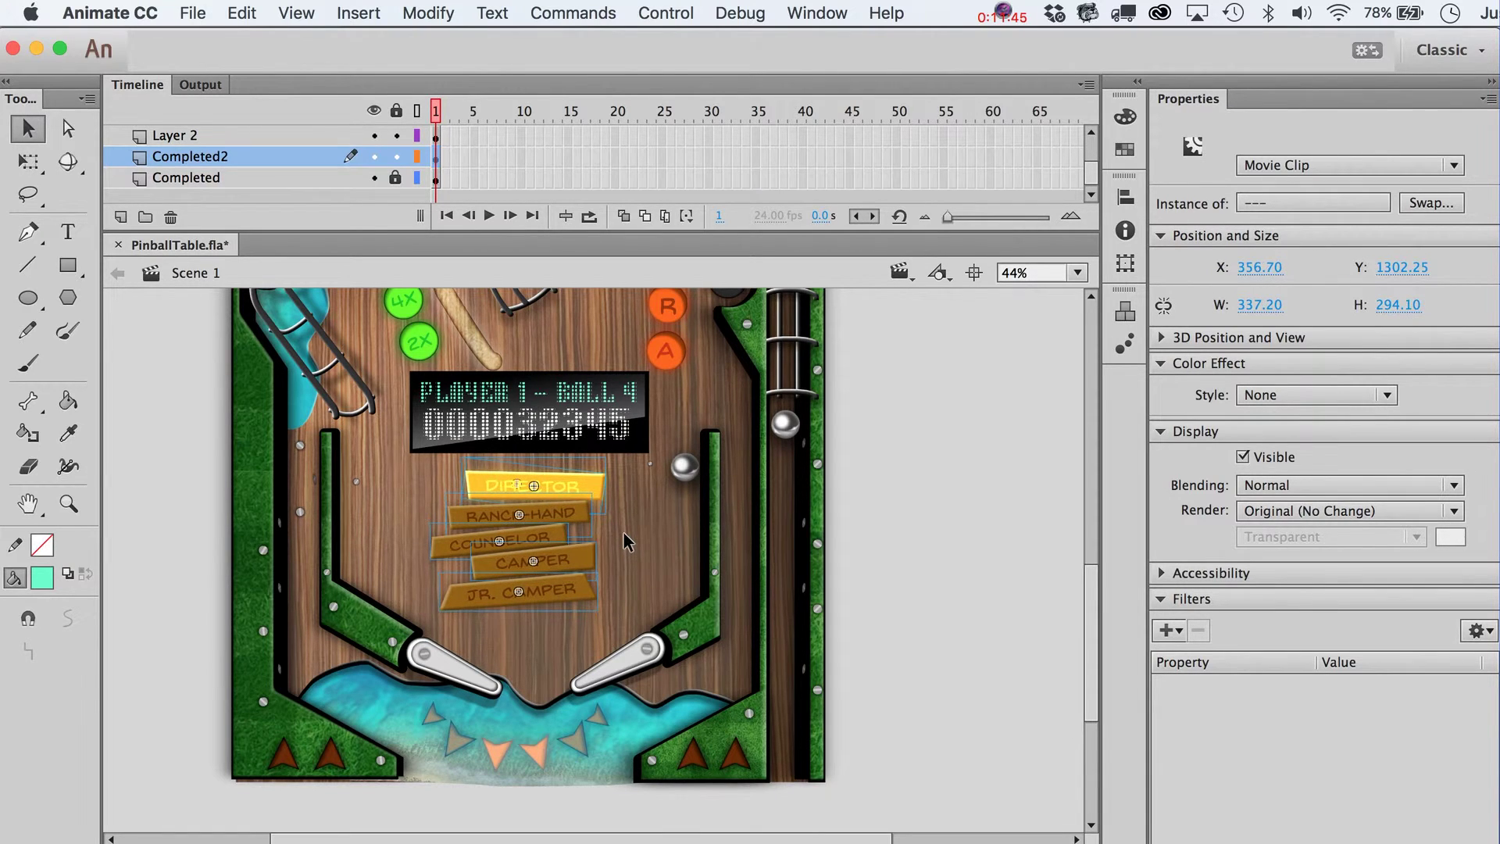
{"action": "left_click", "coordinate": [1042, 522]}
{"action": "scroll", "coordinate": [1042, 521], "scroll_direction": "down", "scroll_amount": 3}
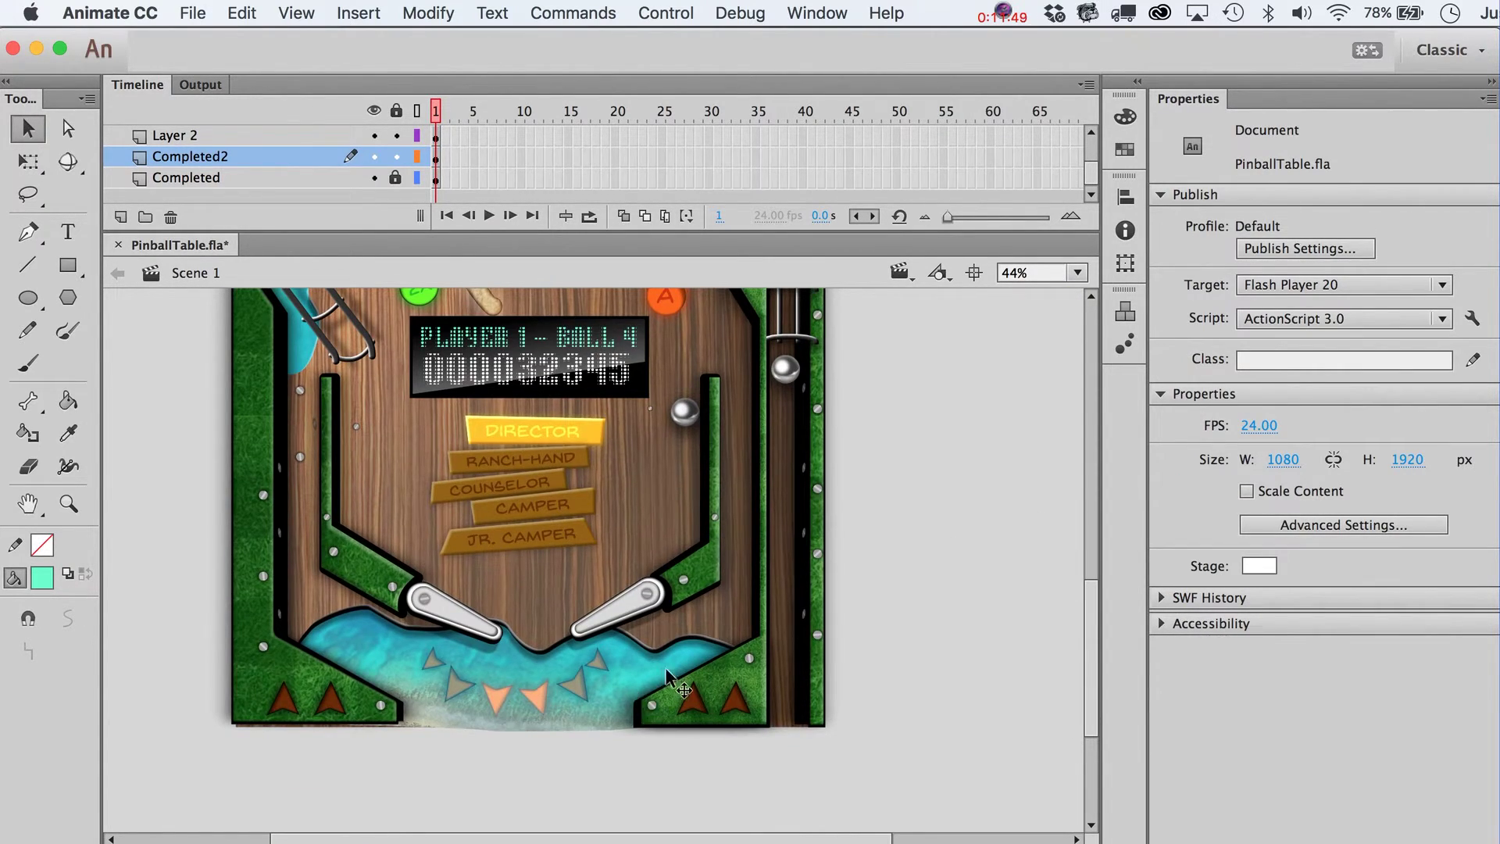
{"action": "left_click", "coordinate": [534, 699]}
{"action": "left_click", "coordinate": [893, 602]}
{"action": "scroll", "coordinate": [894, 602], "scroll_direction": "up", "scroll_amount": 15}
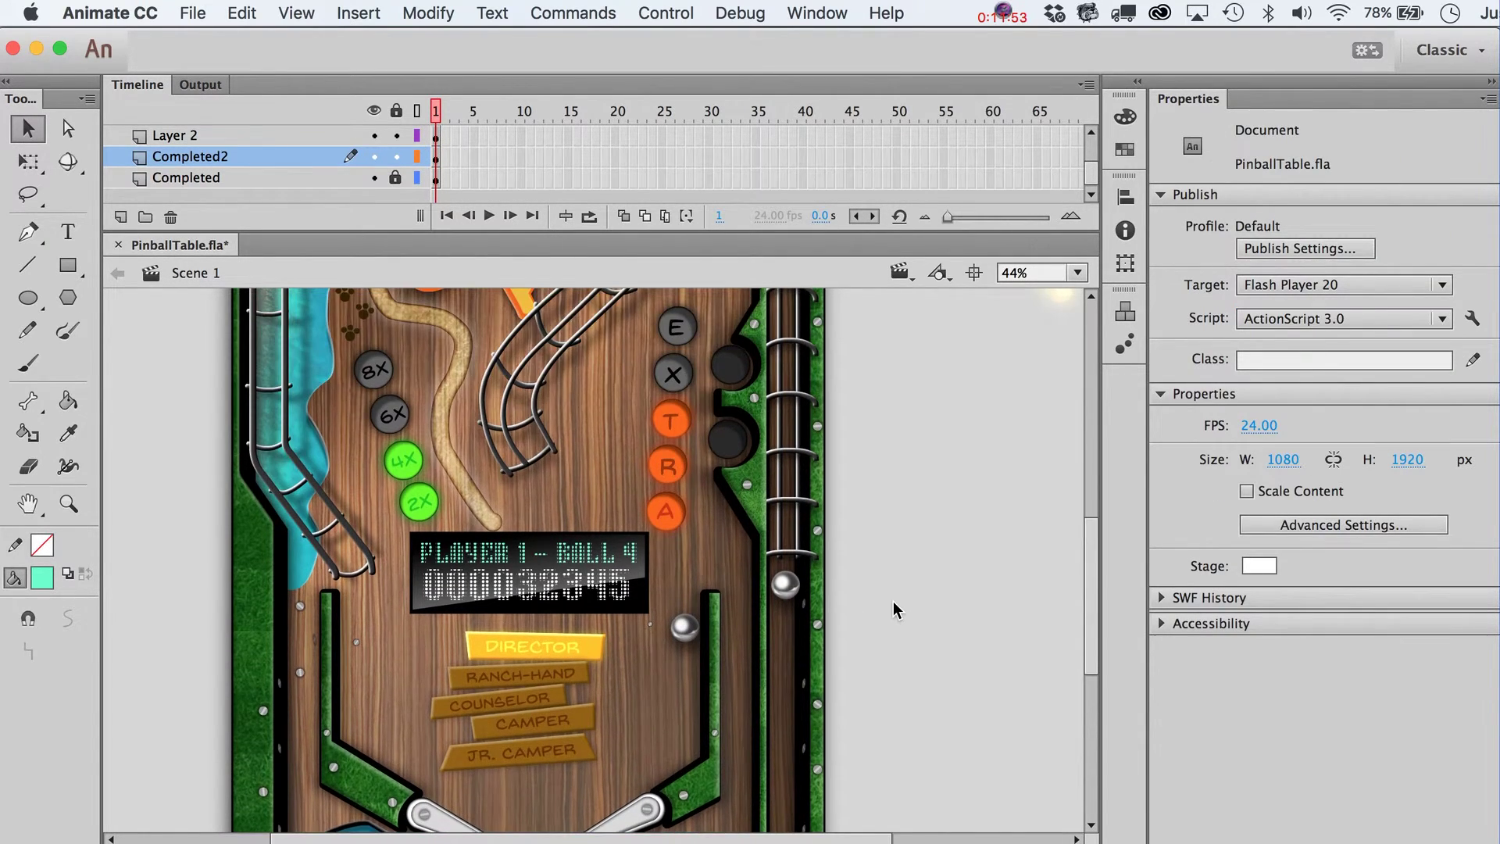
{"action": "scroll", "coordinate": [893, 601], "scroll_direction": "down", "scroll_amount": 8}
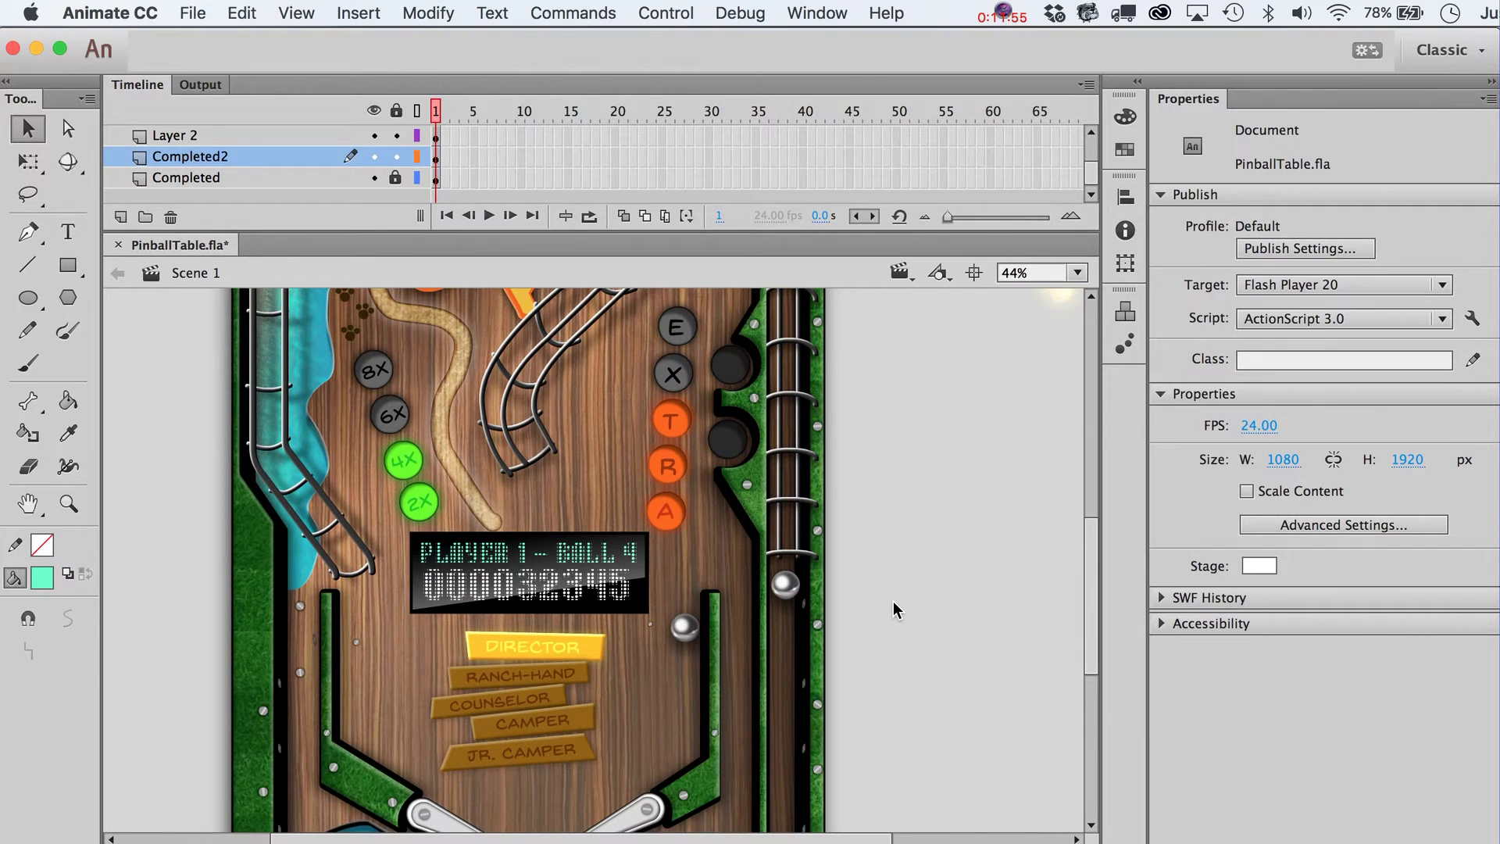